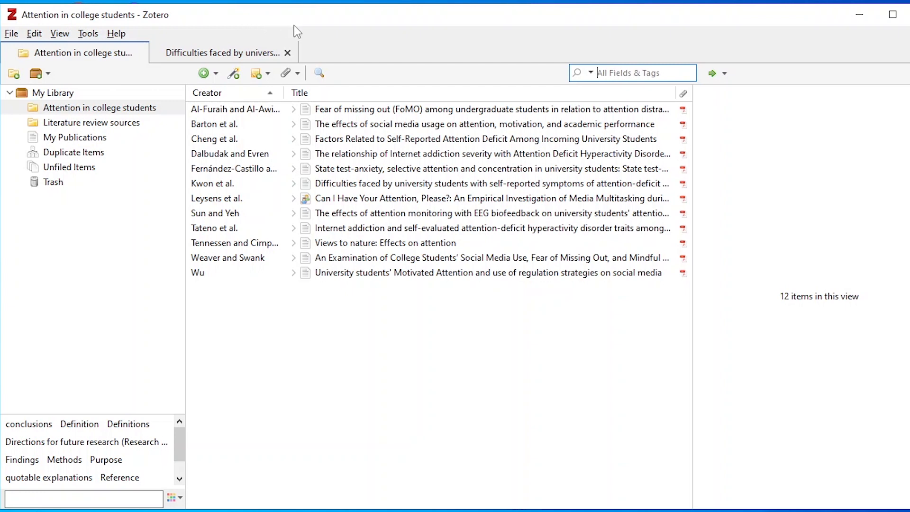
Export all references in the Attention in college students collection in RIS format, including files but not notes or annotations
{"action": "left_click", "coordinate": [353, 154]}
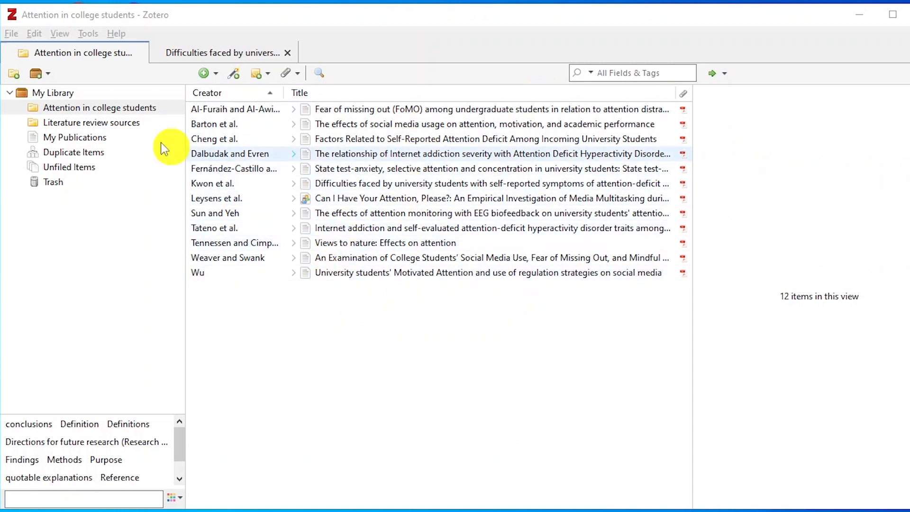
{"action": "left_click", "coordinate": [388, 196]}
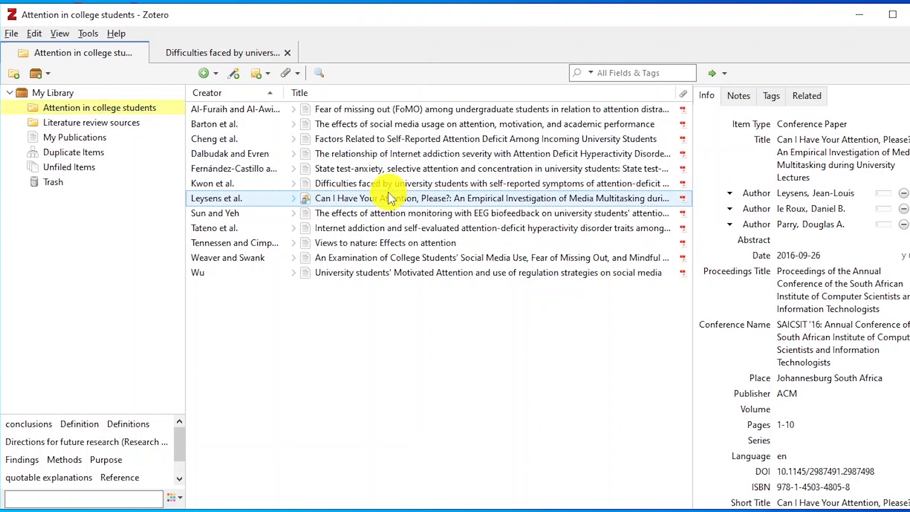
{"action": "key", "text": "ctrl+a"}
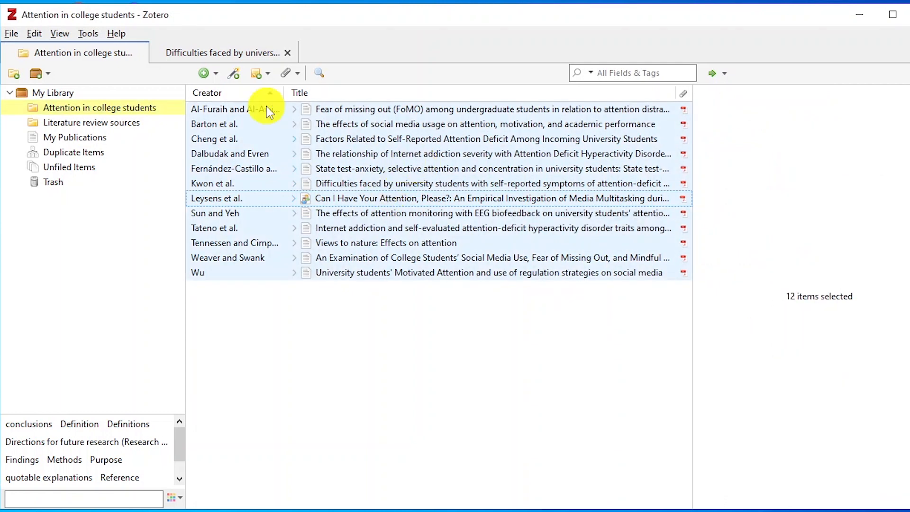
{"action": "left_click", "coordinate": [11, 33]}
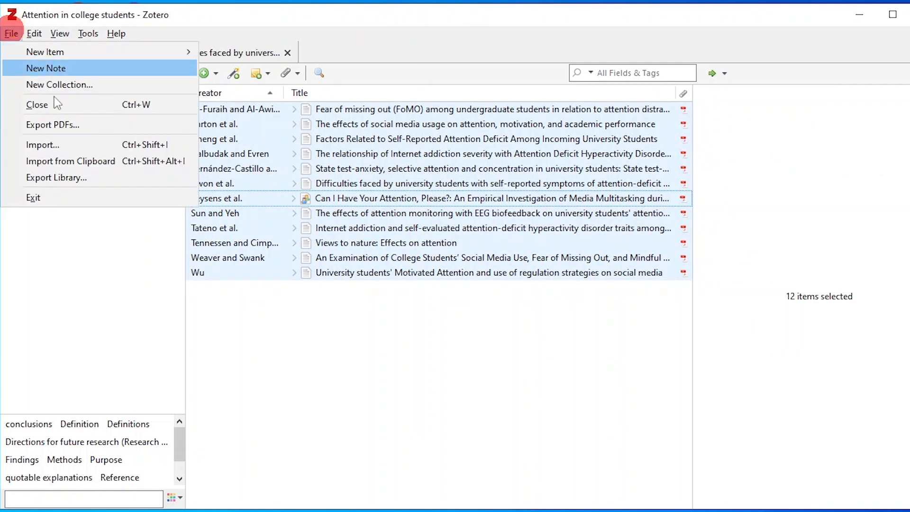
{"action": "left_click", "coordinate": [111, 176]}
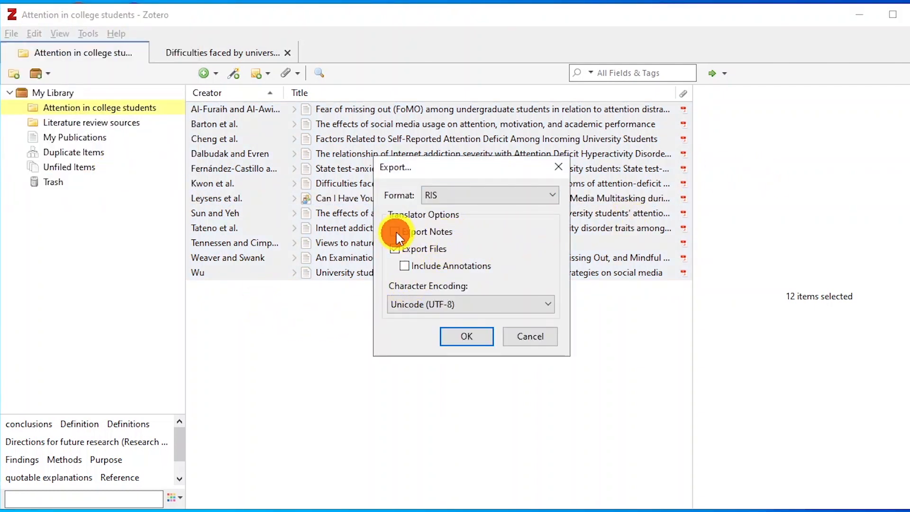
{"action": "left_click", "coordinate": [406, 267]}
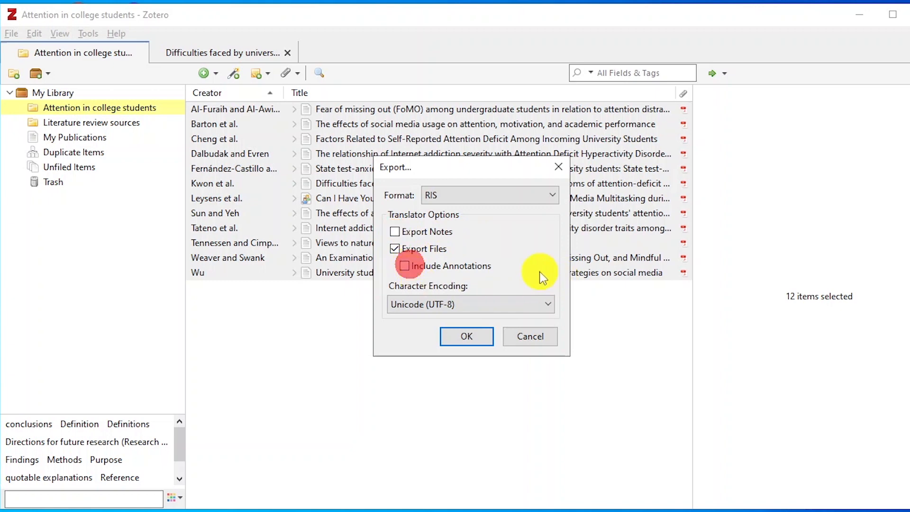
{"action": "left_click", "coordinate": [473, 334]}
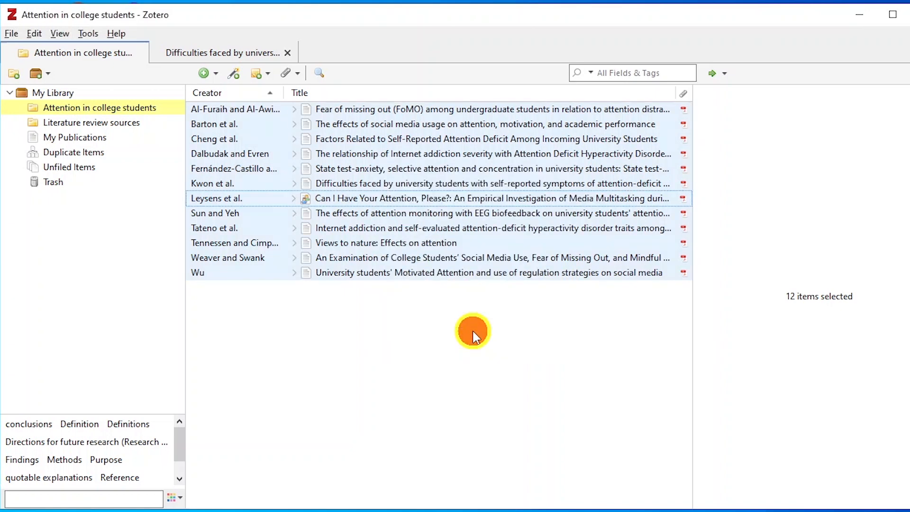
Save the exported library in the Attention folder under the name Attention 2
{"action": "left_click", "coordinate": [180, 157]}
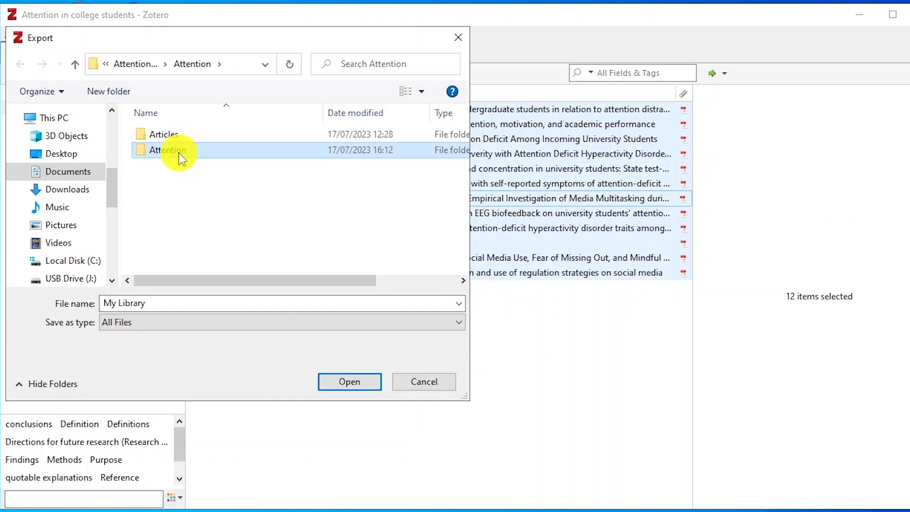
{"action": "left_click", "coordinate": [138, 302]}
{"action": "type", "text": "Attention"}
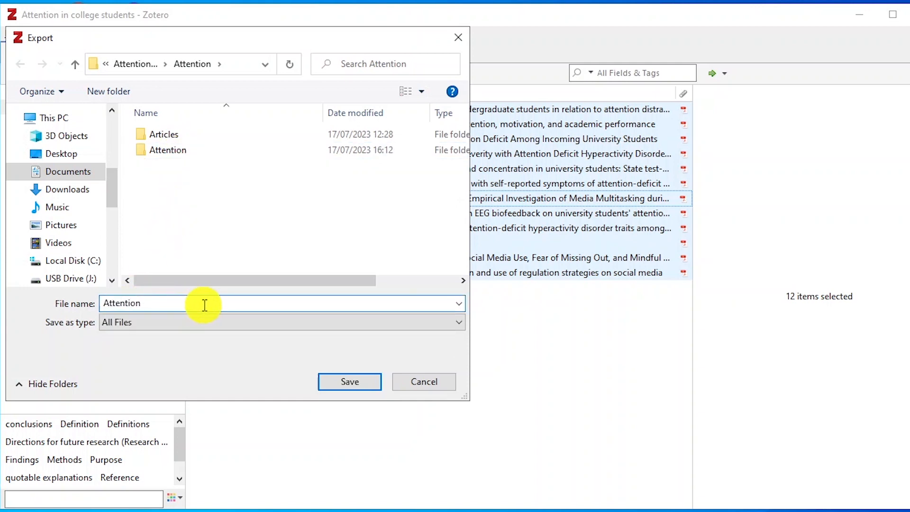
{"action": "type", "text": " 2"}
{"action": "left_click", "coordinate": [344, 377]}
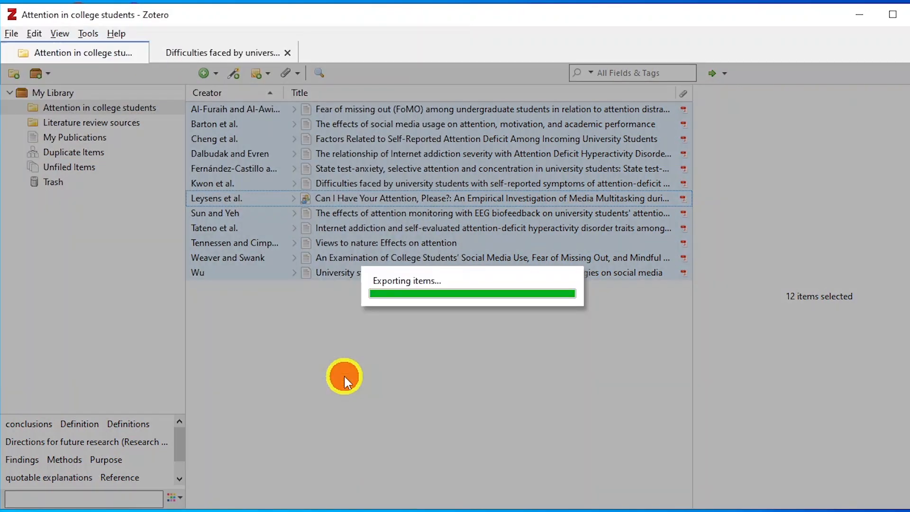
Switch to NVivo and create a new project titled Attention Lit review, keeping the default language, saving and recovery settings
{"action": "left_click", "coordinate": [865, 16]}
{"action": "left_click", "coordinate": [237, 171]}
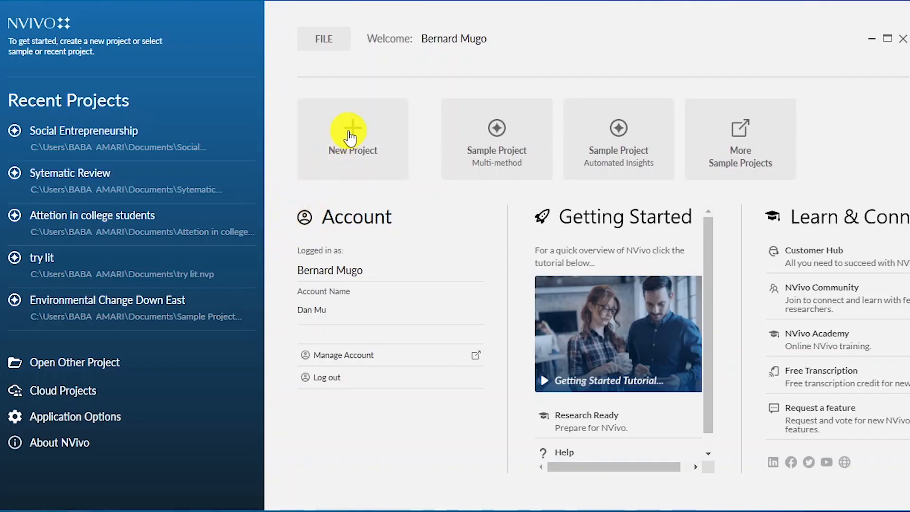
{"action": "left_click", "coordinate": [349, 133]}
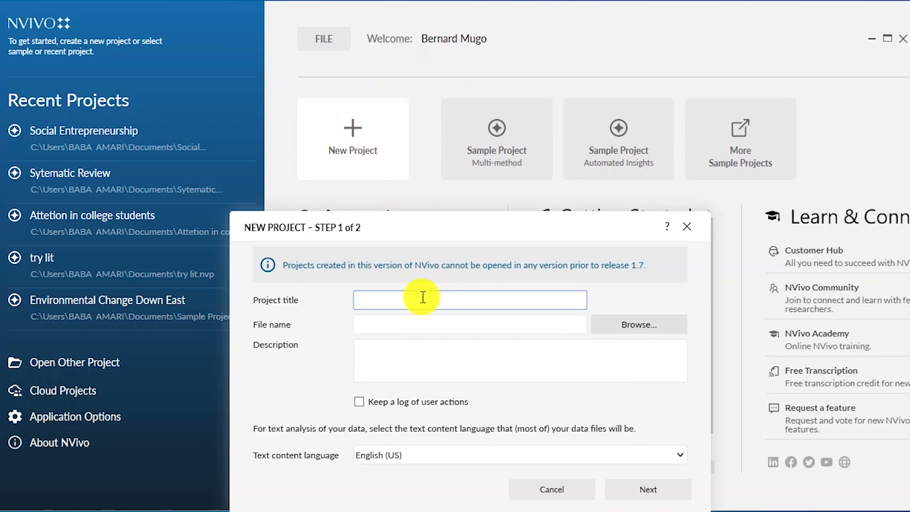
{"action": "type", "text": "Attention Lit review"}
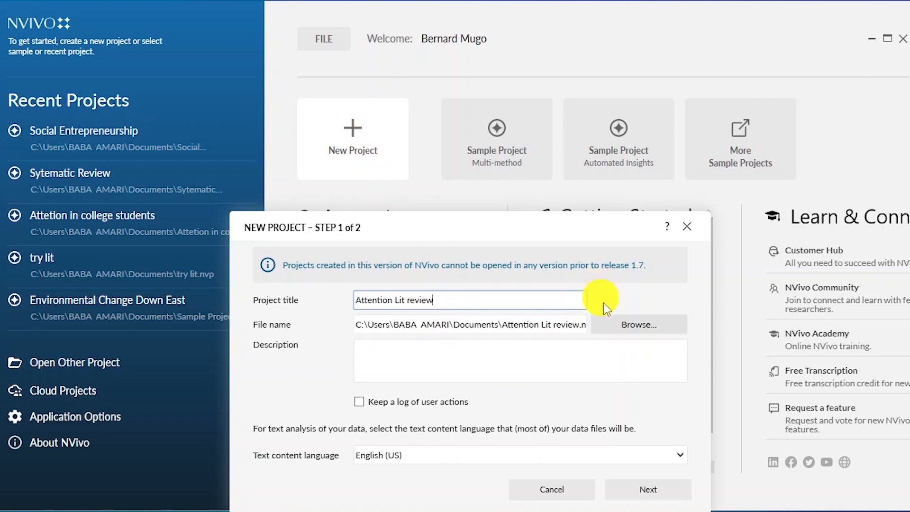
{"action": "left_click", "coordinate": [641, 485]}
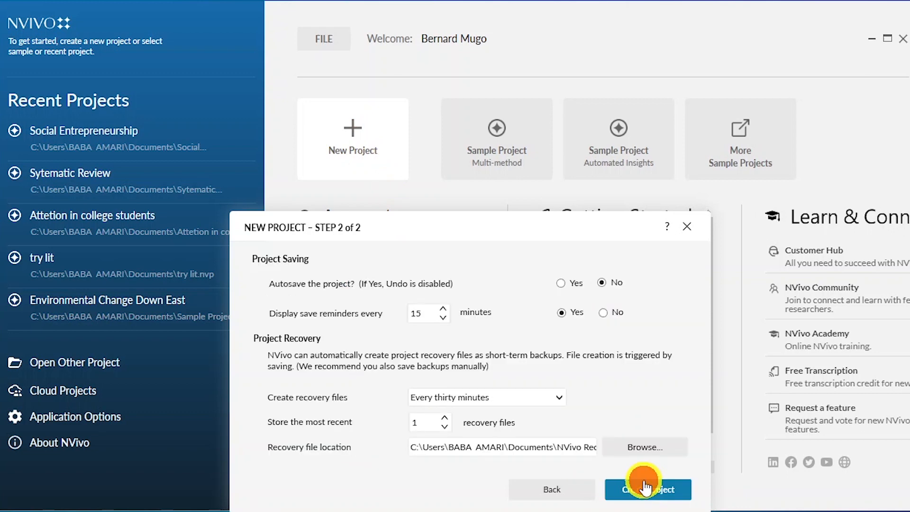
{"action": "left_click", "coordinate": [643, 484]}
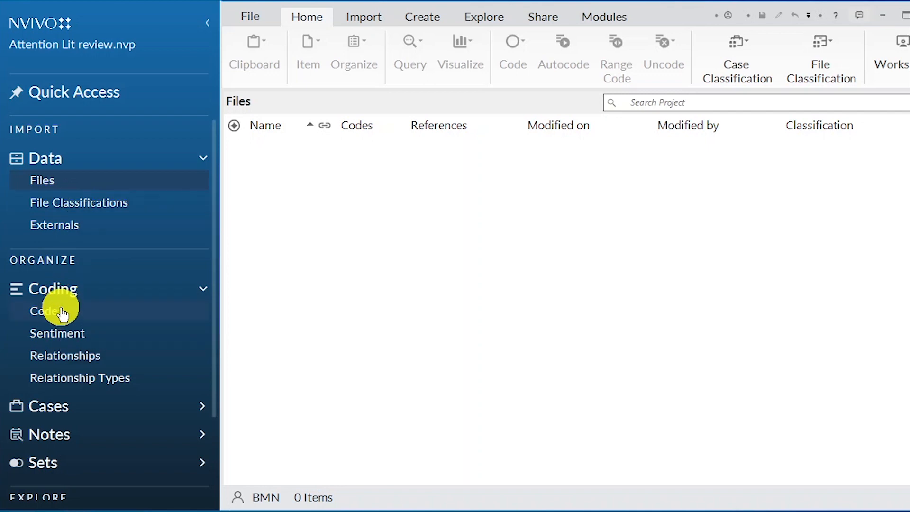
Examine the project's navigation sections, expanding Notes, Queries and Visualizations to see what each contains
{"action": "scroll", "coordinate": [70, 313], "scroll_direction": "down", "scroll_amount": 1}
{"action": "scroll", "coordinate": [75, 290], "scroll_direction": "down", "scroll_amount": 2}
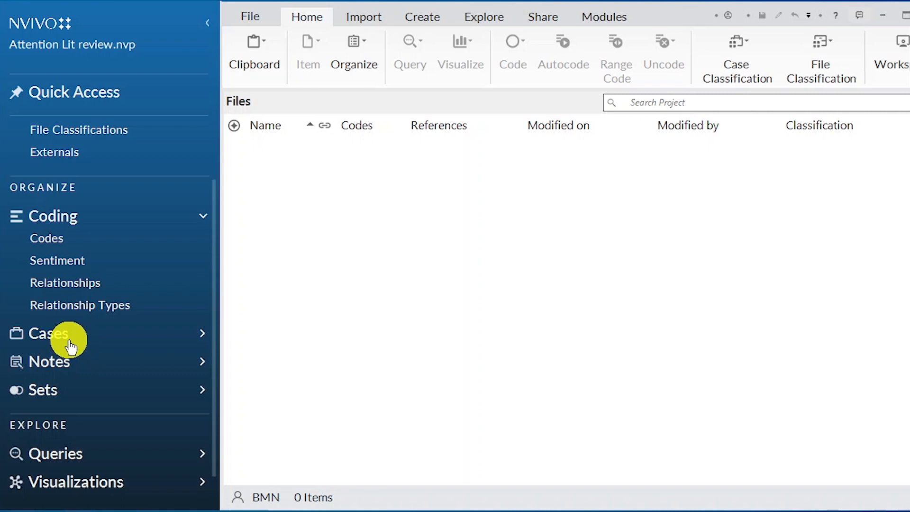
{"action": "left_click", "coordinate": [201, 366]}
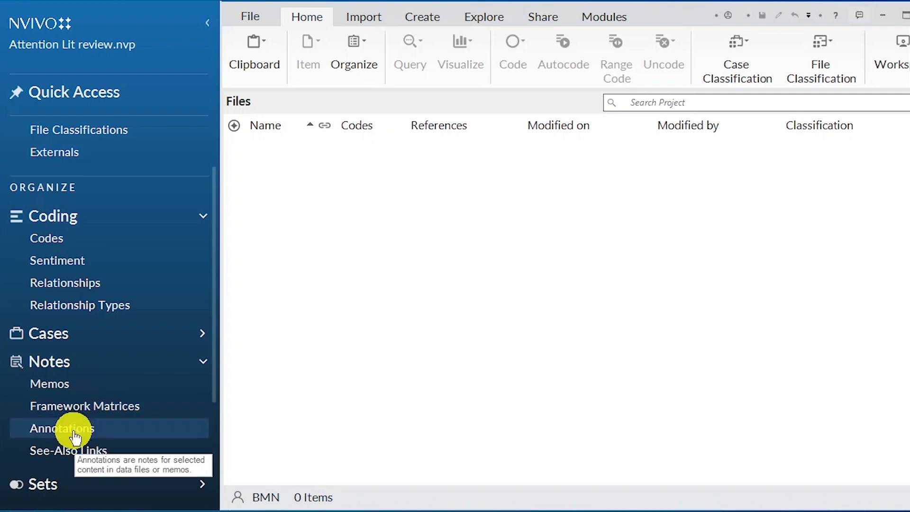
{"action": "scroll", "coordinate": [85, 411], "scroll_direction": "down", "scroll_amount": 3}
{"action": "left_click", "coordinate": [152, 447]}
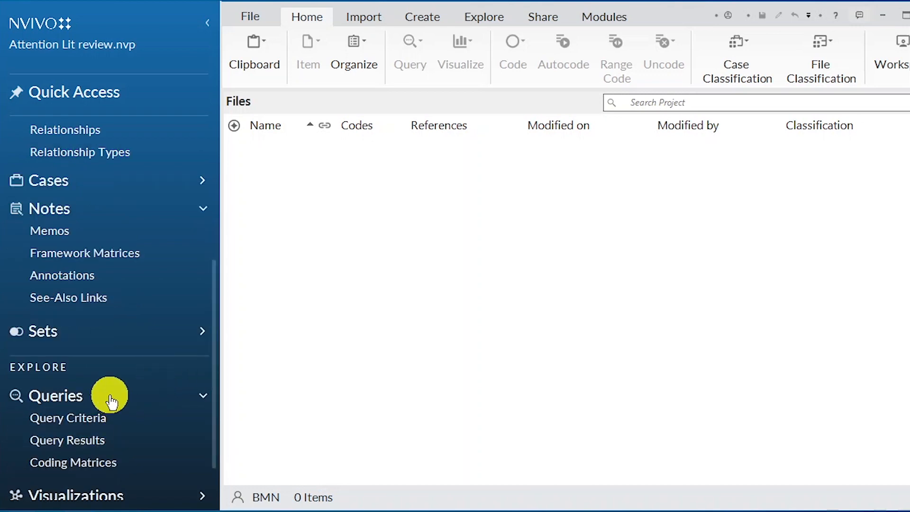
{"action": "scroll", "coordinate": [111, 410], "scroll_direction": "down", "scroll_amount": 1}
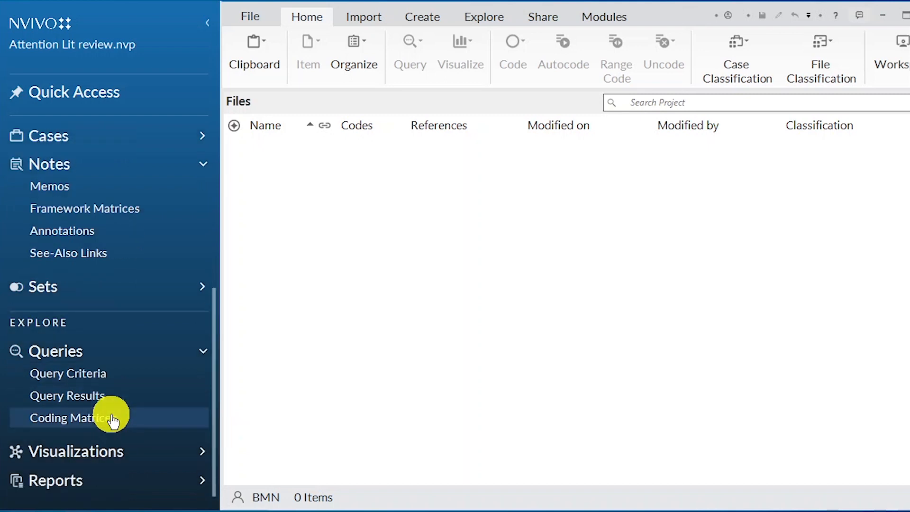
{"action": "left_click", "coordinate": [138, 458]}
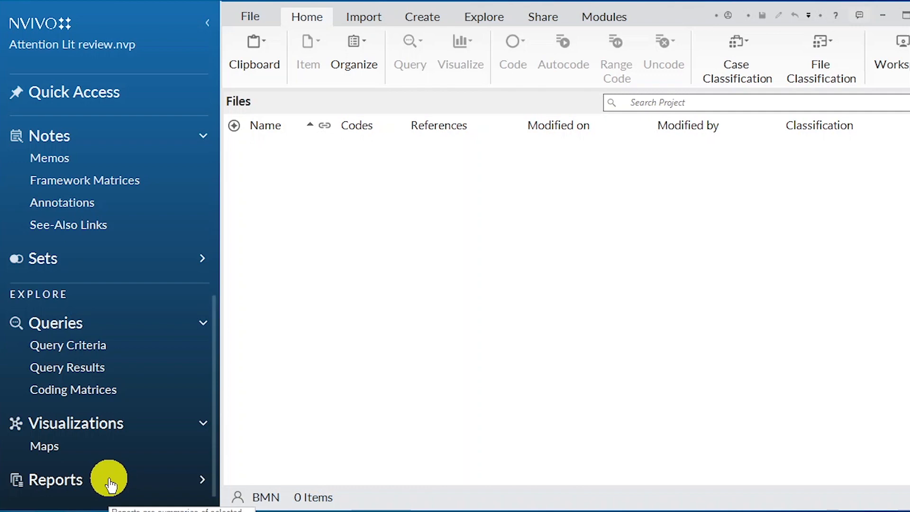
{"action": "scroll", "coordinate": [163, 381], "scroll_direction": "up", "scroll_amount": 5}
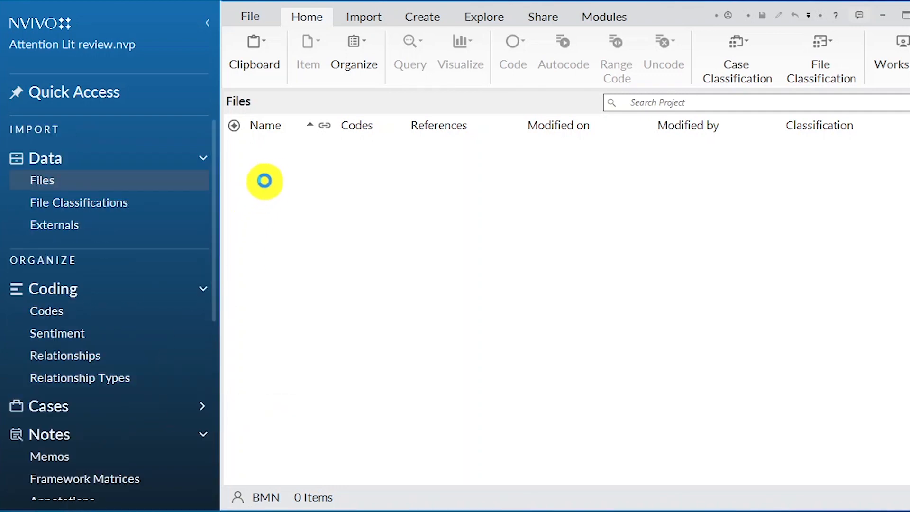
Look over the project's import options, including the Zotero and Mendeley bibliography imports
{"action": "left_click", "coordinate": [343, 23]}
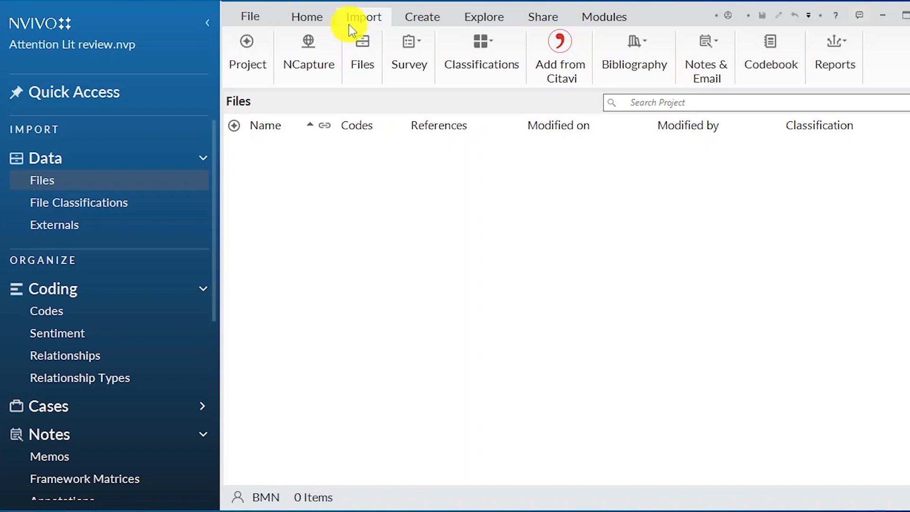
{"action": "left_click", "coordinate": [248, 16]}
{"action": "left_click", "coordinate": [16, 16]}
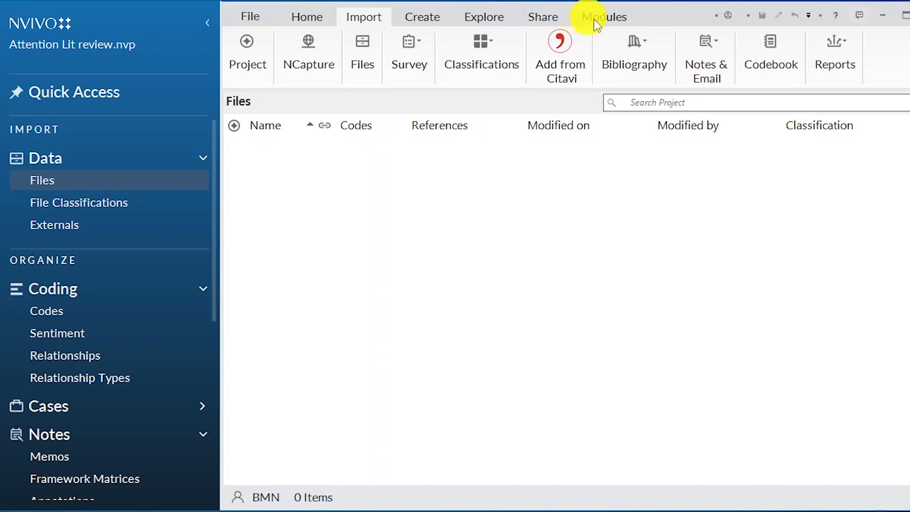
{"action": "left_click", "coordinate": [643, 39]}
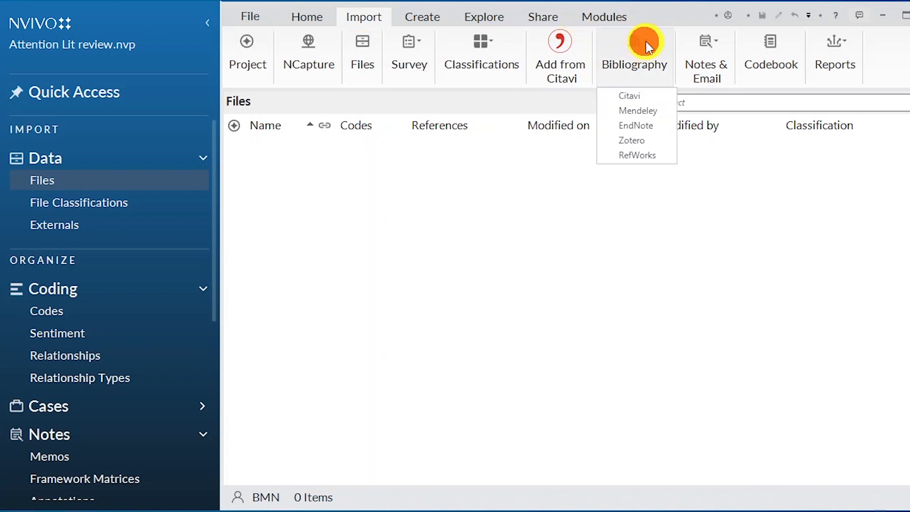
{"action": "left_click", "coordinate": [639, 141]}
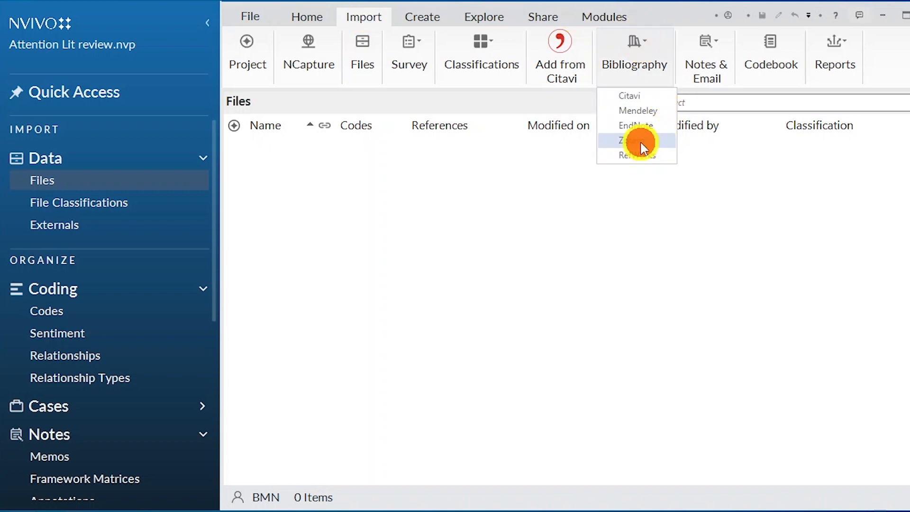
{"action": "left_click", "coordinate": [453, 12]}
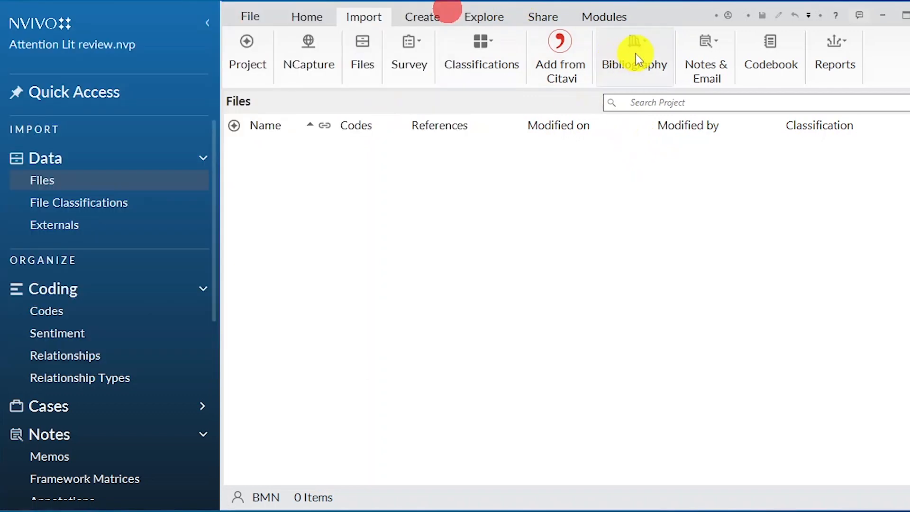
{"action": "left_click", "coordinate": [641, 47]}
{"action": "left_click", "coordinate": [660, 107]}
{"action": "left_click", "coordinate": [396, 15]}
Import the Zotero references from Attention 2.ris in the Attention 2 folder with the default import options, and show the project's files
{"action": "left_click", "coordinate": [645, 45]}
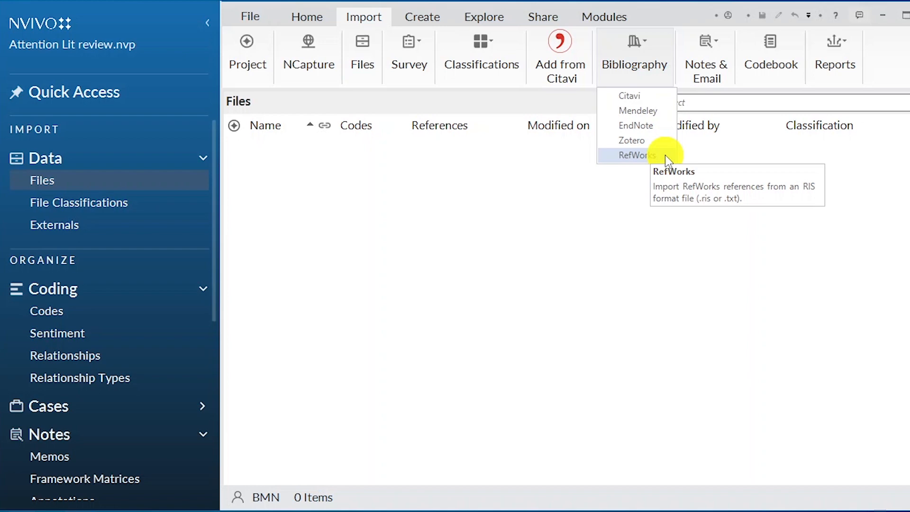
{"action": "left_click", "coordinate": [642, 140]}
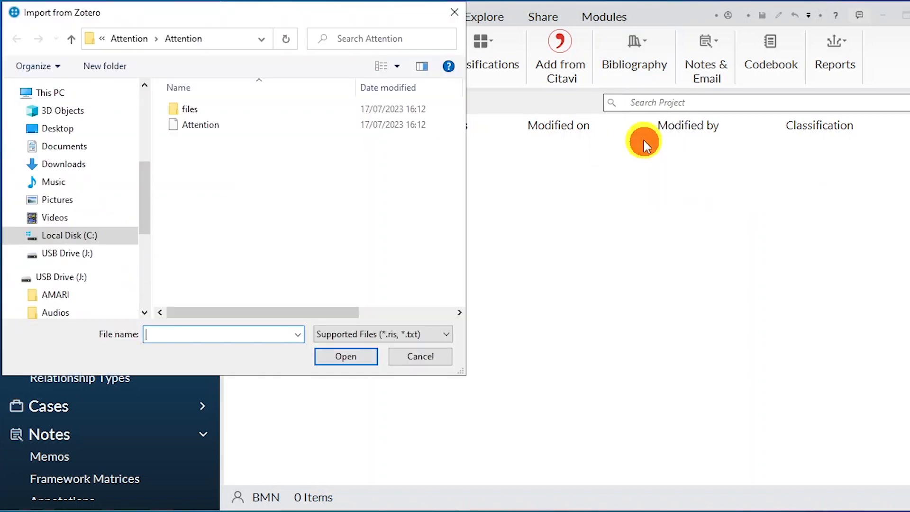
{"action": "left_click", "coordinate": [119, 35]}
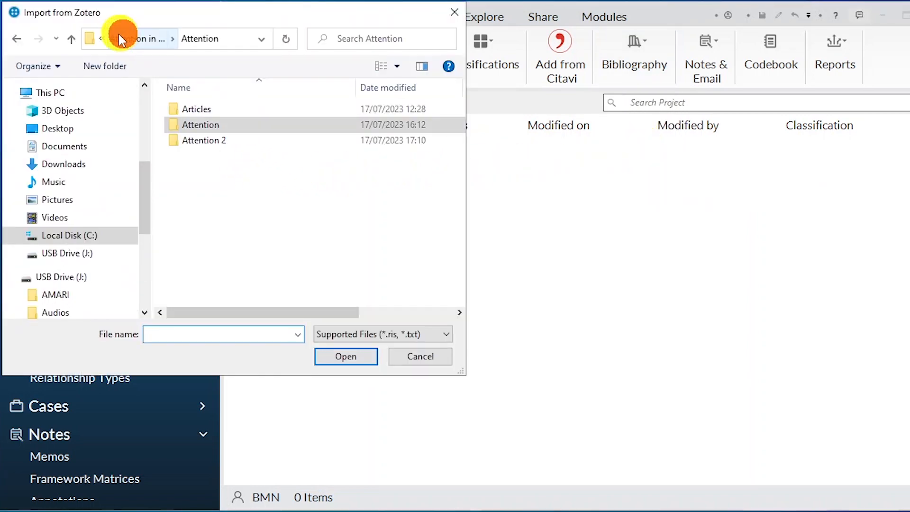
{"action": "left_click", "coordinate": [102, 36]}
{"action": "left_click", "coordinate": [229, 140]}
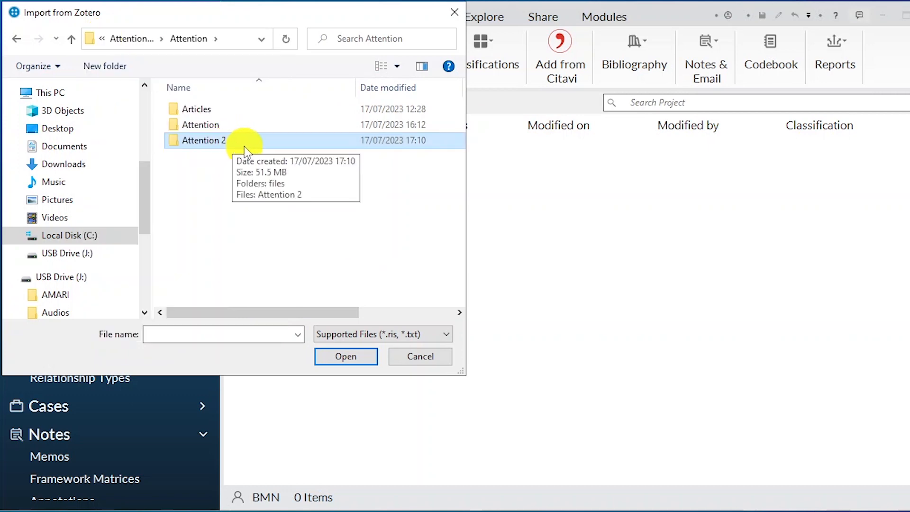
{"action": "left_click", "coordinate": [349, 354]}
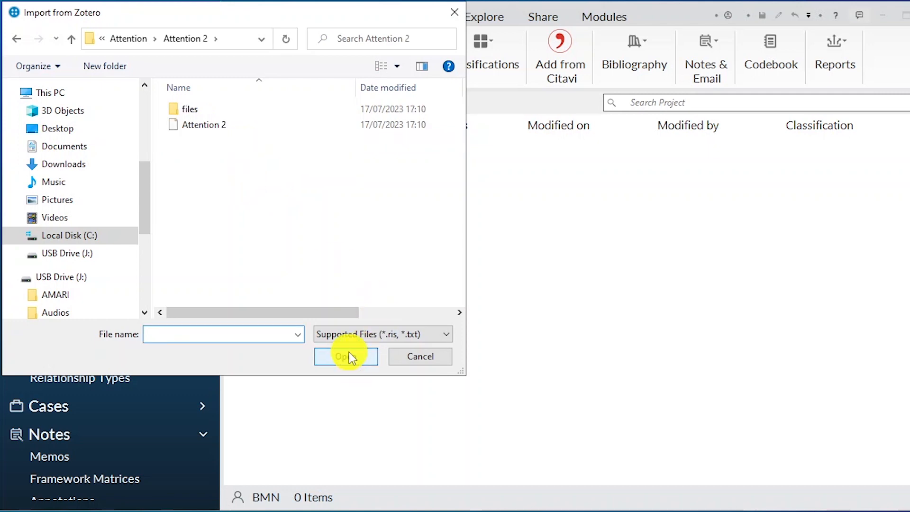
{"action": "left_click", "coordinate": [207, 128]}
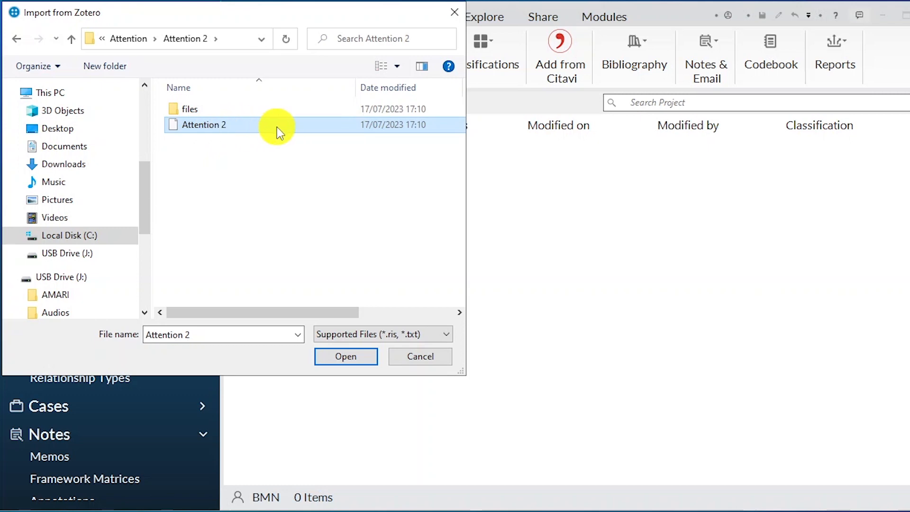
{"action": "left_click", "coordinate": [353, 359]}
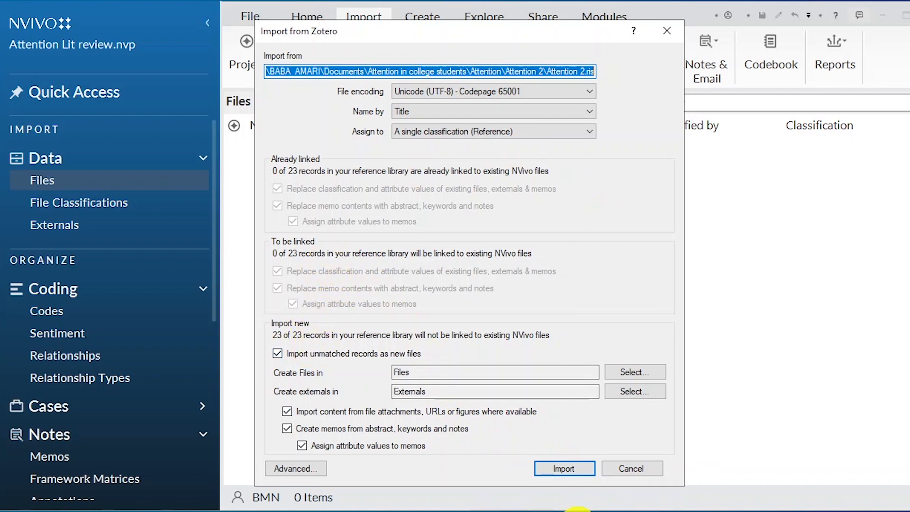
{"action": "left_click", "coordinate": [564, 466]}
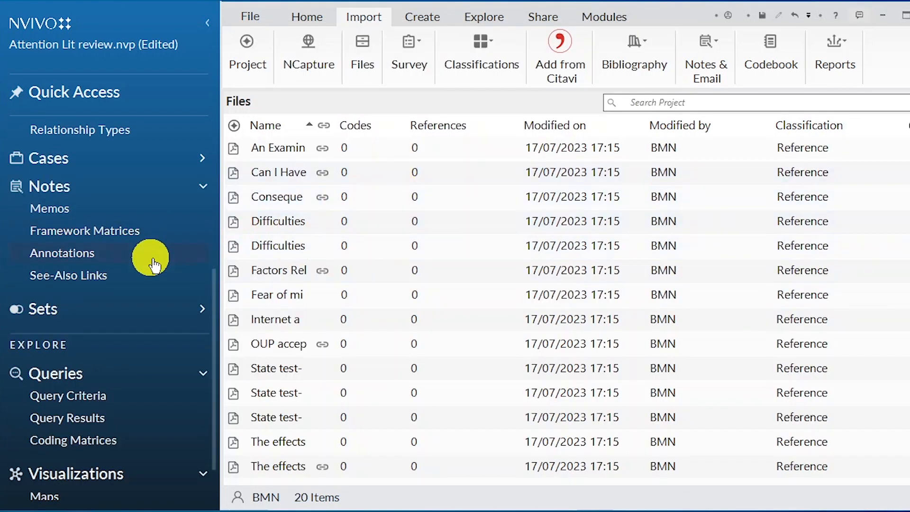
{"action": "scroll", "coordinate": [95, 246], "scroll_direction": "up", "scroll_amount": 5}
{"action": "left_click", "coordinate": [60, 183]}
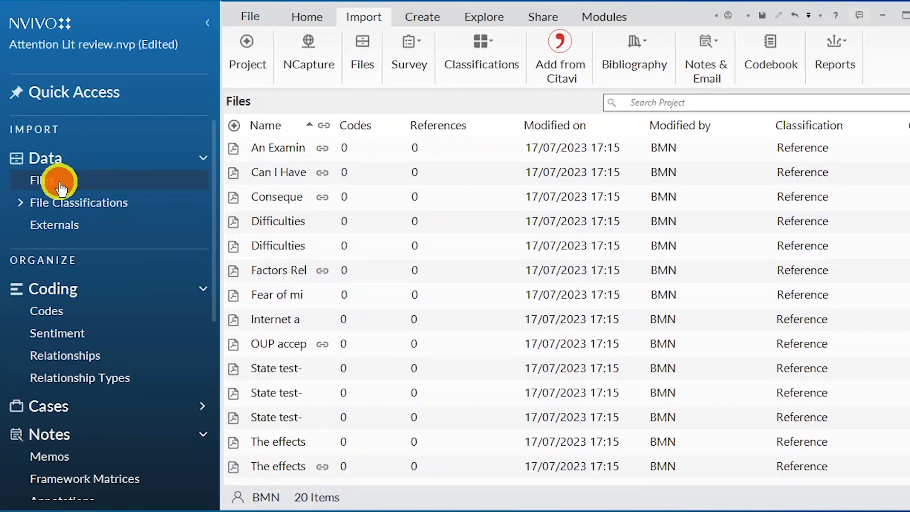
Select all the imported reference files and look through the full list
{"action": "key", "text": "ctrl+a"}
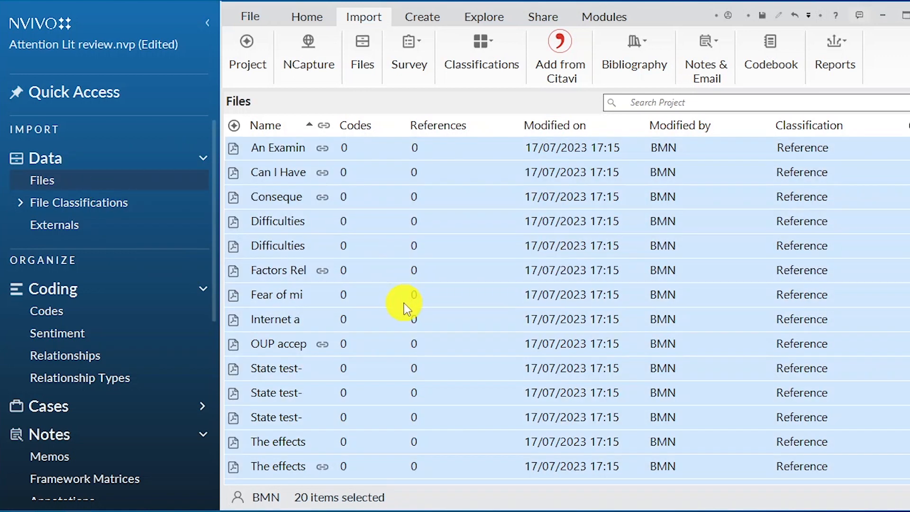
{"action": "scroll", "coordinate": [403, 302], "scroll_direction": "down", "scroll_amount": 6}
{"action": "scroll", "coordinate": [403, 303], "scroll_direction": "up", "scroll_amount": 7}
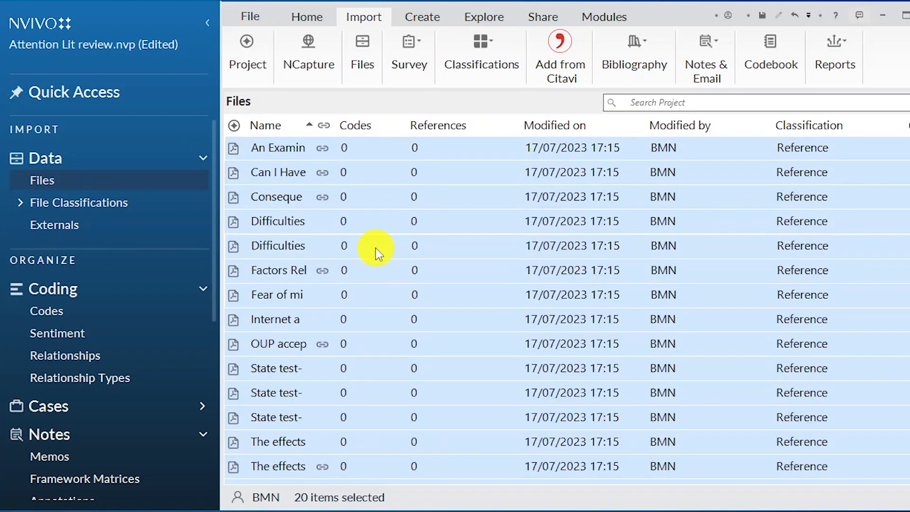
Open the articles An Examination of College Students' Social Media Use and Can I Have Your Attention, Please? to view their imported PDFs
{"action": "right_click", "coordinate": [273, 147]}
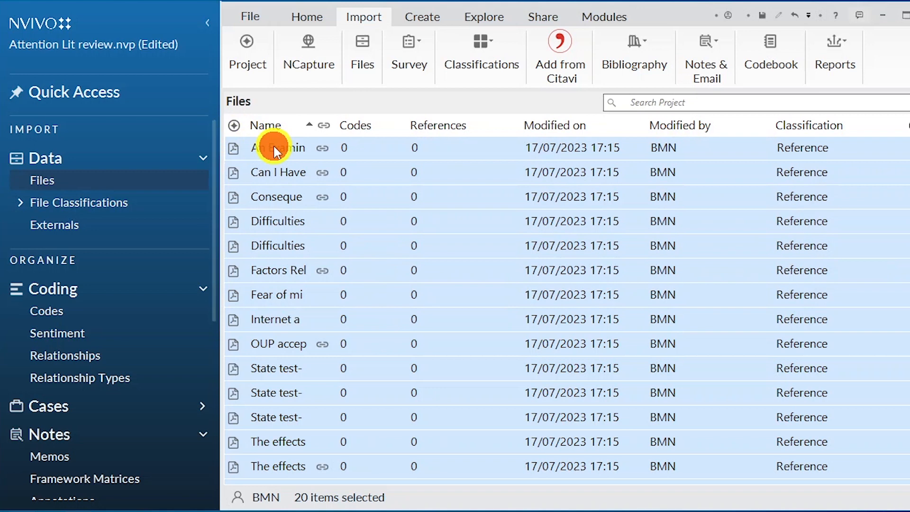
{"action": "left_click", "coordinate": [273, 146]}
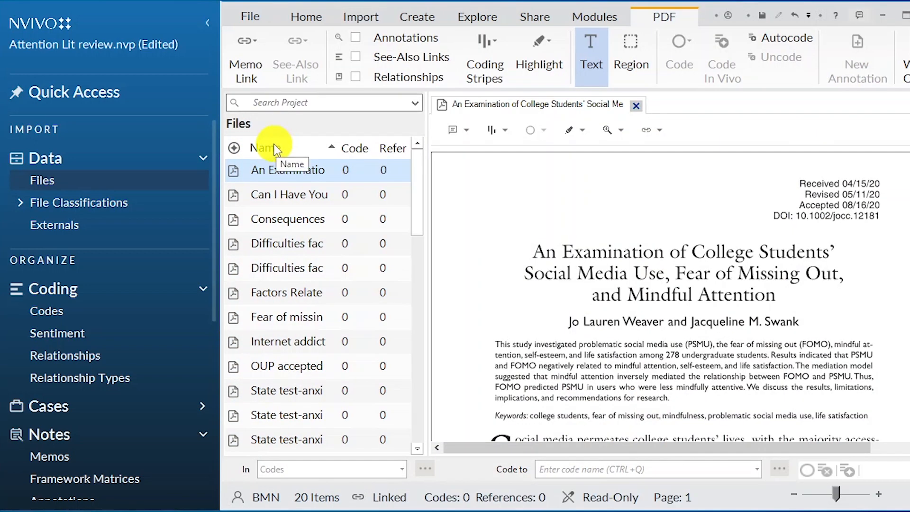
{"action": "left_click", "coordinate": [292, 195]}
{"action": "double_click", "coordinate": [293, 197]}
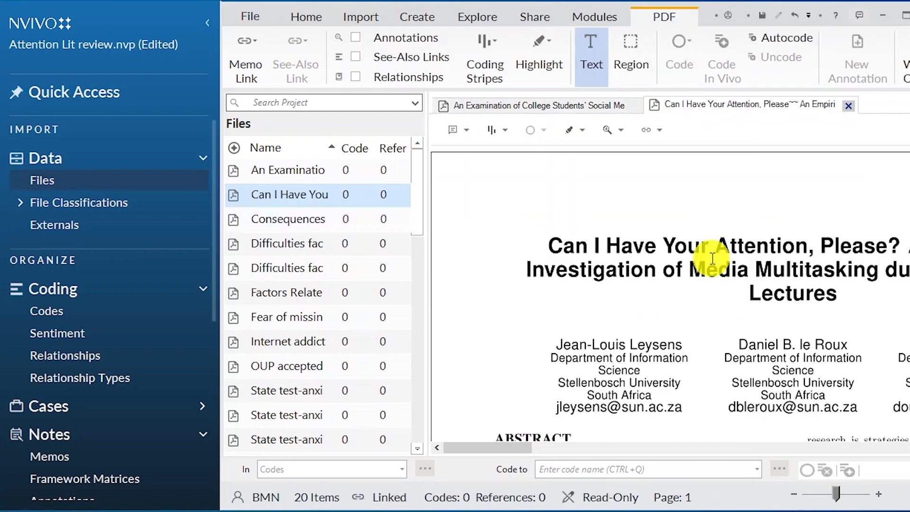
{"action": "scroll", "coordinate": [694, 263], "scroll_direction": "down", "scroll_amount": 5}
{"action": "scroll", "coordinate": [689, 263], "scroll_direction": "down", "scroll_amount": 10}
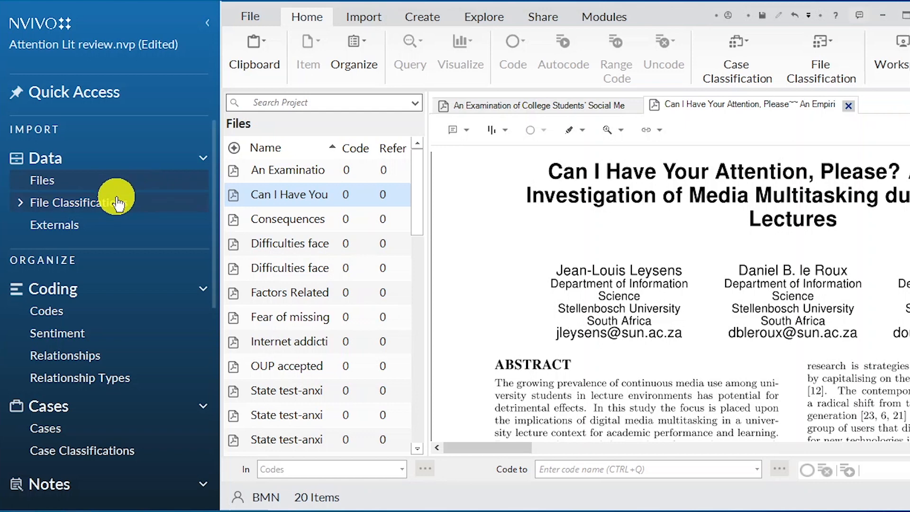
Show the project's file classifications and expand Reference to review its full list of attributes
{"action": "left_click", "coordinate": [80, 209]}
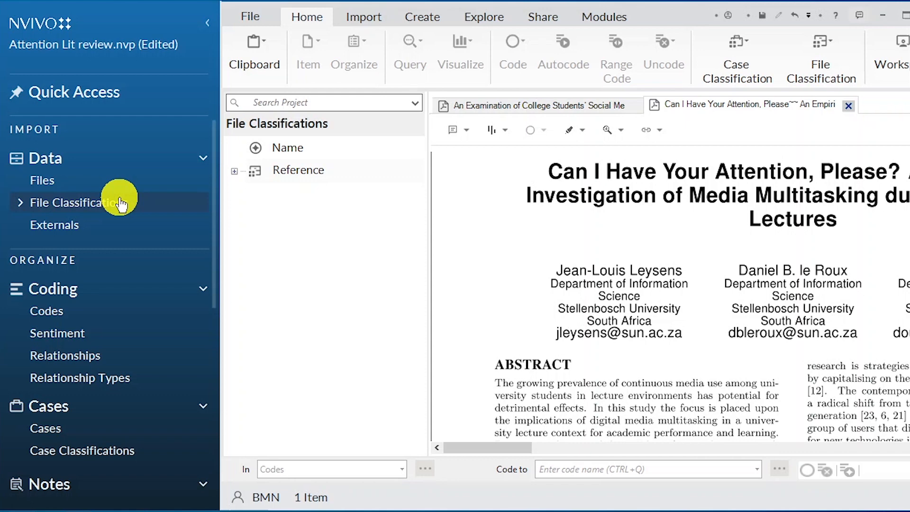
{"action": "left_click", "coordinate": [62, 207]}
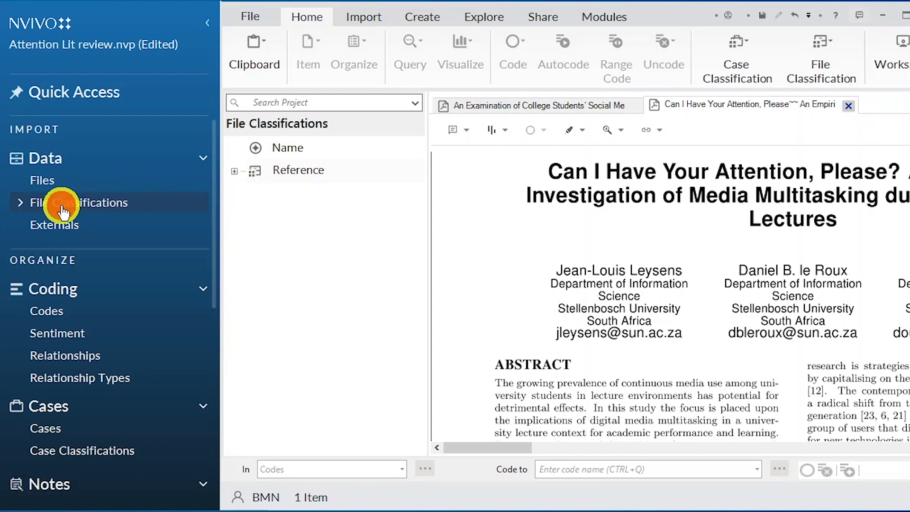
{"action": "left_click", "coordinate": [234, 173]}
{"action": "scroll", "coordinate": [375, 225], "scroll_direction": "down", "scroll_amount": 3}
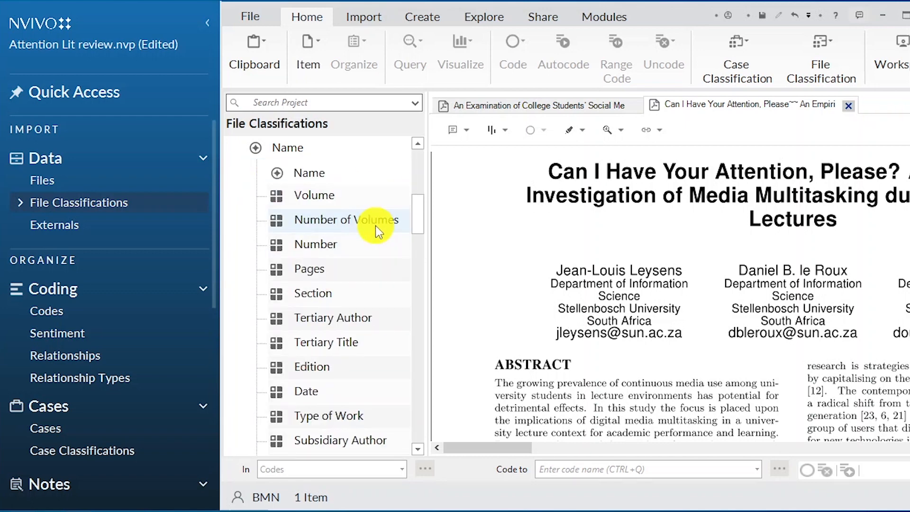
{"action": "scroll", "coordinate": [375, 225], "scroll_direction": "down", "scroll_amount": 10}
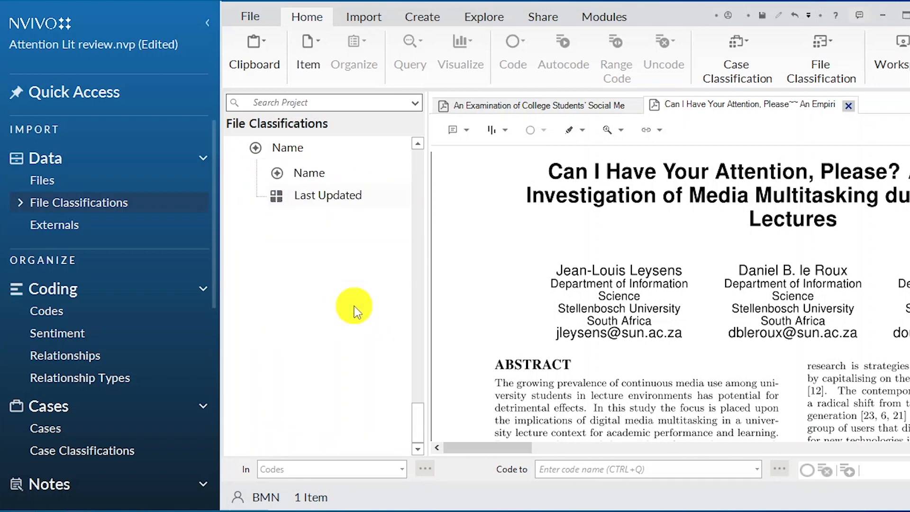
{"action": "scroll", "coordinate": [357, 312], "scroll_direction": "up", "scroll_amount": 10}
{"action": "scroll", "coordinate": [354, 305], "scroll_direction": "up", "scroll_amount": 3}
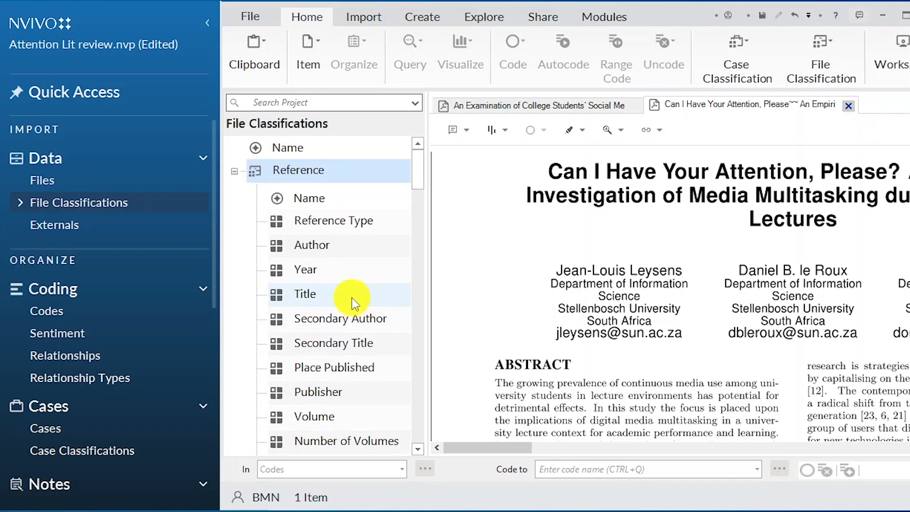
Open the Reference classification sheet and examine the references' type, author, year, title and publication columns
{"action": "double_click", "coordinate": [290, 175]}
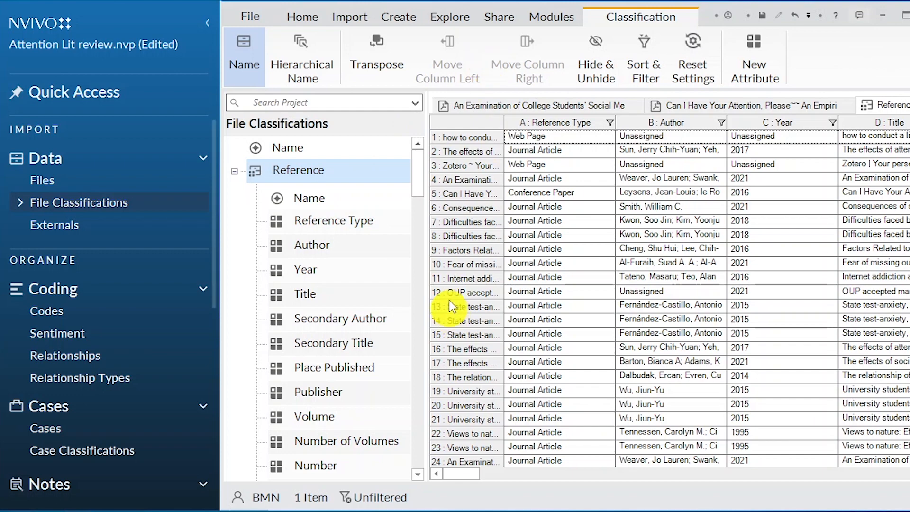
{"action": "left_click_drag", "start_coordinate": [472, 474], "coordinate": [470, 475]}
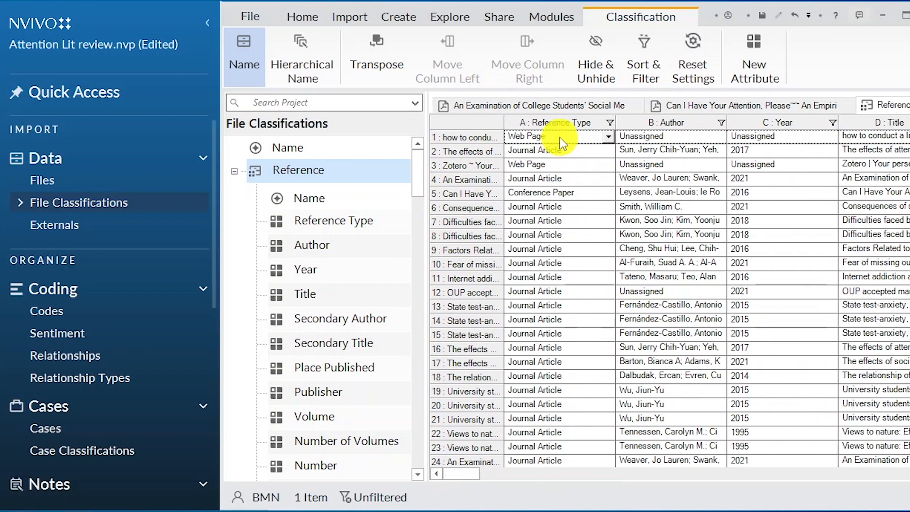
{"action": "scroll", "coordinate": [554, 175], "scroll_direction": "down", "scroll_amount": 6}
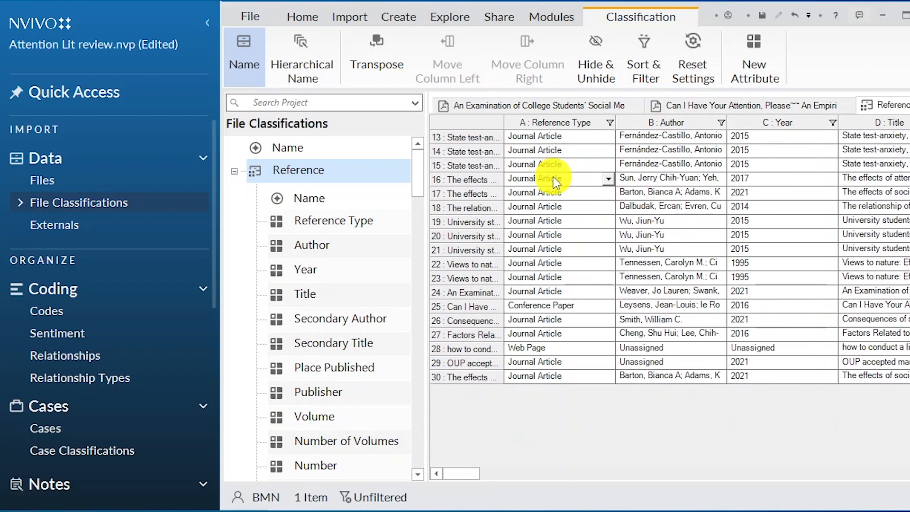
{"action": "scroll", "coordinate": [587, 203], "scroll_direction": "up", "scroll_amount": 6}
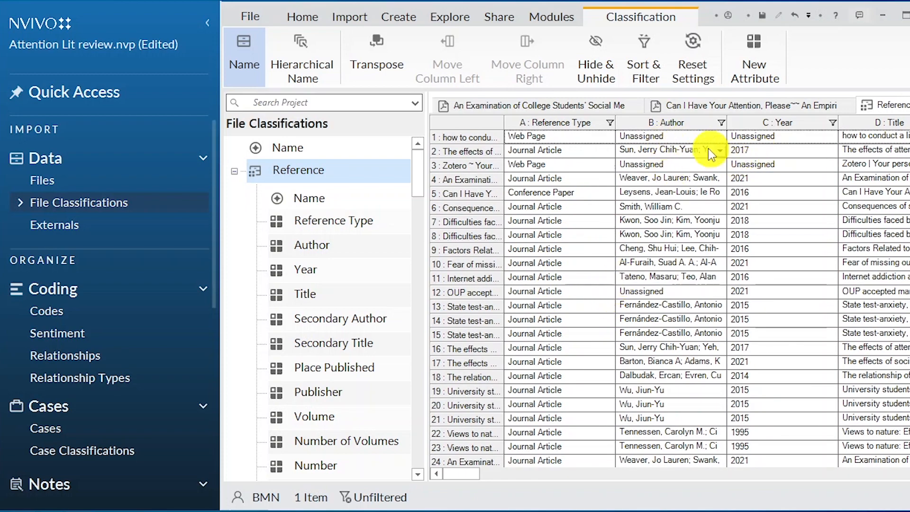
{"action": "scroll", "coordinate": [664, 189], "scroll_direction": "down", "scroll_amount": 6}
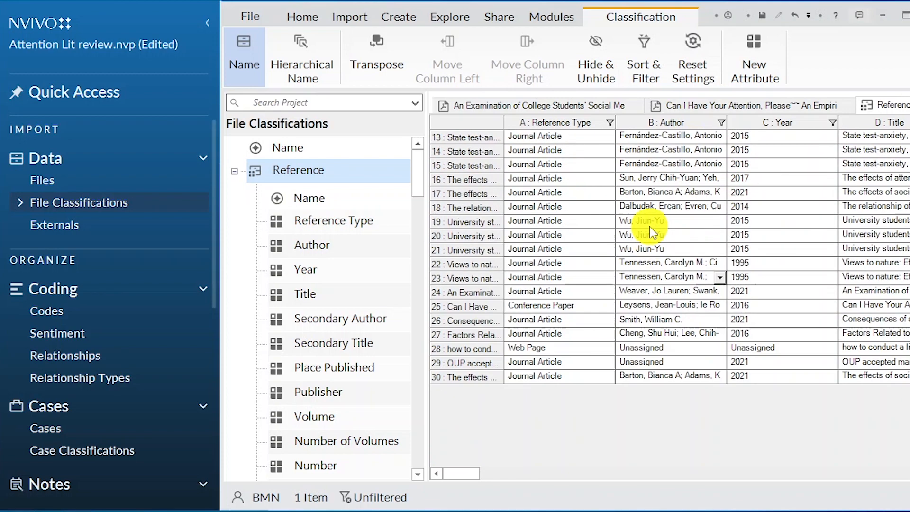
{"action": "scroll", "coordinate": [650, 226], "scroll_direction": "up", "scroll_amount": 6}
{"action": "scroll", "coordinate": [758, 194], "scroll_direction": "down", "scroll_amount": 6}
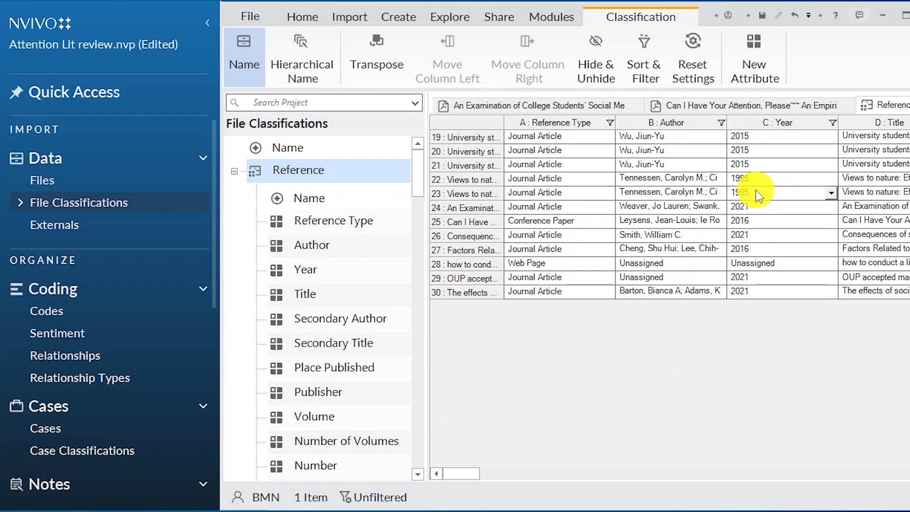
{"action": "scroll", "coordinate": [757, 222], "scroll_direction": "up", "scroll_amount": 4}
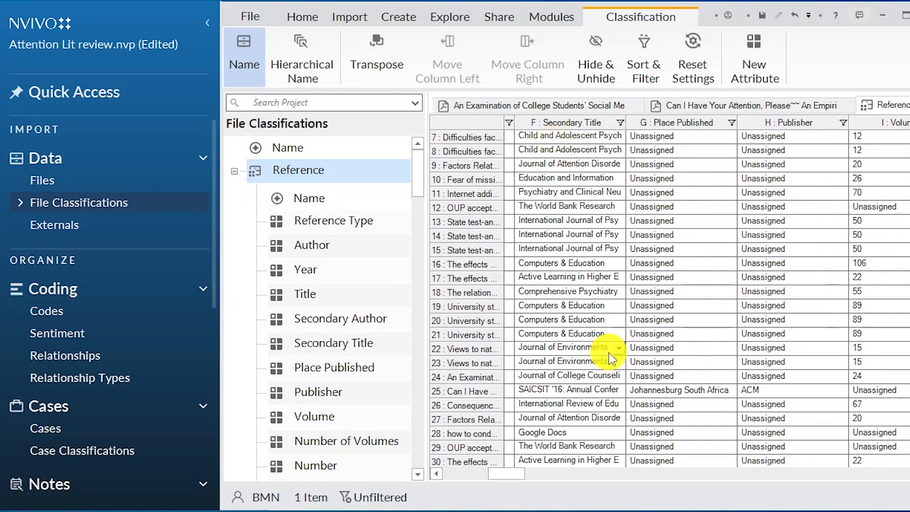
{"action": "left_click_drag", "start_coordinate": [502, 470], "coordinate": [448, 470]}
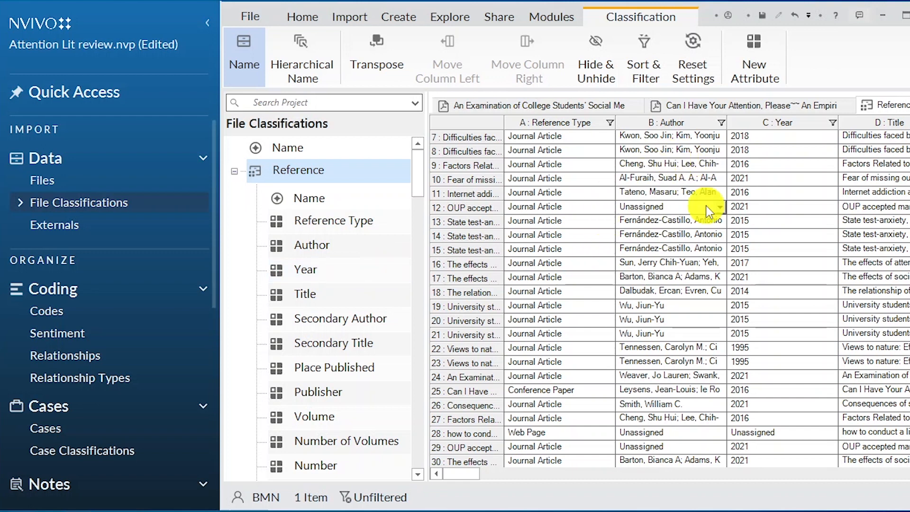
Delete all the Reference attributes from URL through Last Updated, including File Attachments, Author Address, Custom 8 and Language
{"action": "scroll", "coordinate": [295, 273], "scroll_direction": "down", "scroll_amount": 10}
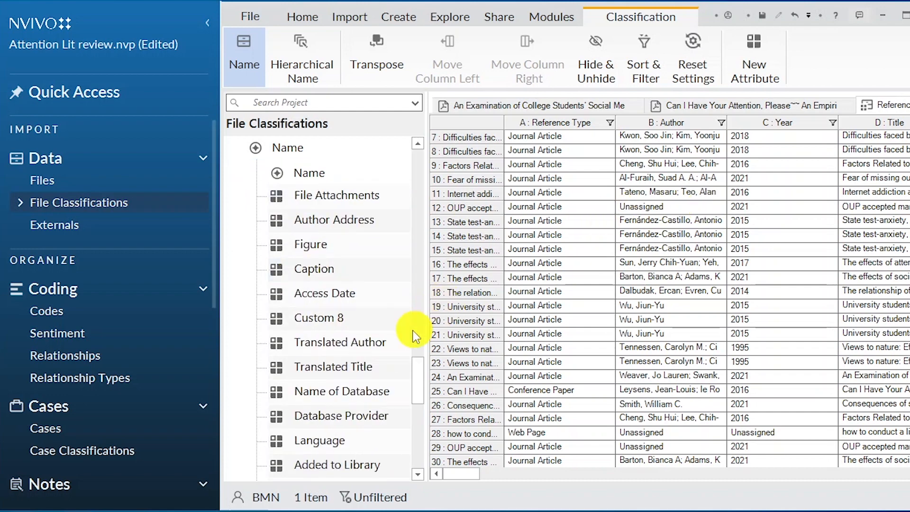
{"action": "left_click", "coordinate": [330, 351]}
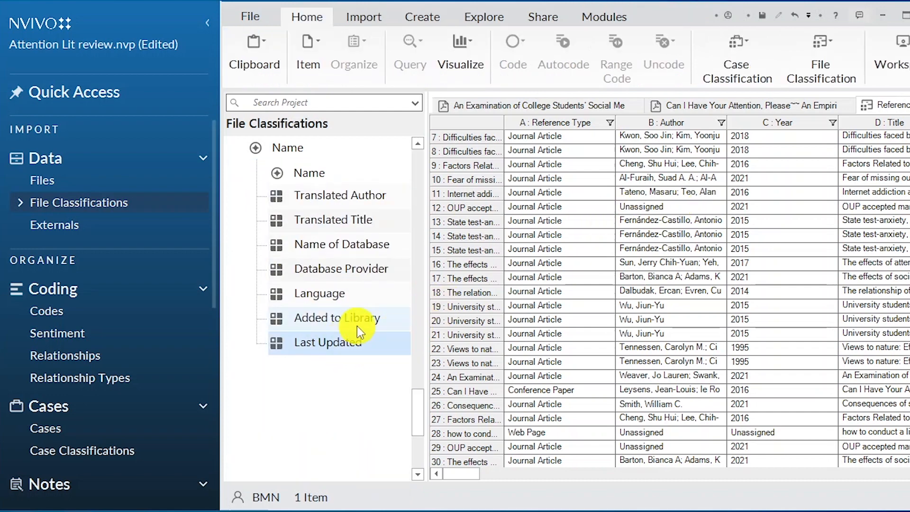
{"action": "left_click", "coordinate": [339, 320], "text": "ctrl"}
{"action": "left_click", "coordinate": [333, 294], "text": "ctrl"}
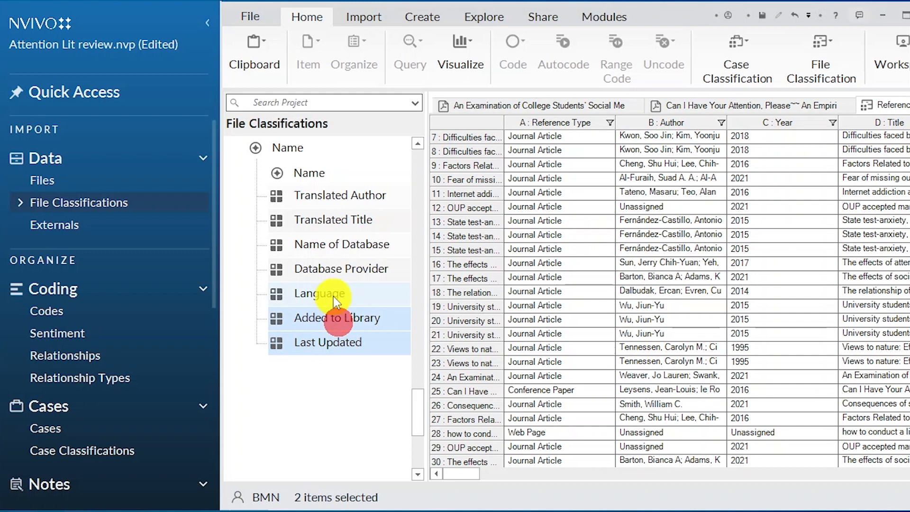
{"action": "left_click", "coordinate": [334, 268], "text": "ctrl"}
{"action": "left_click", "coordinate": [332, 246], "text": "ctrl"}
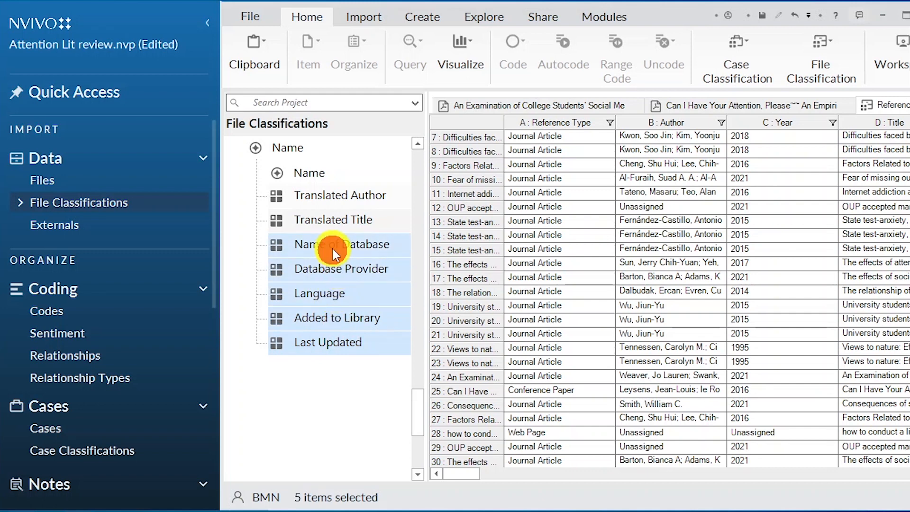
{"action": "left_click", "coordinate": [334, 220], "text": "ctrl"}
{"action": "left_click", "coordinate": [337, 198], "text": "ctrl"}
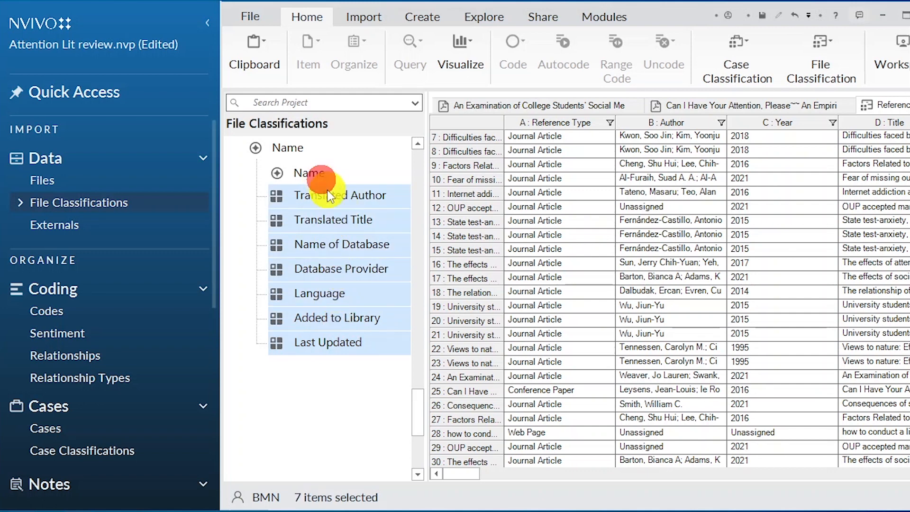
{"action": "scroll", "coordinate": [421, 411], "scroll_direction": "up", "scroll_amount": 2}
{"action": "left_click", "coordinate": [314, 266], "text": "ctrl"}
{"action": "left_click", "coordinate": [320, 243], "text": "ctrl"}
{"action": "left_click", "coordinate": [318, 218], "text": "ctrl"}
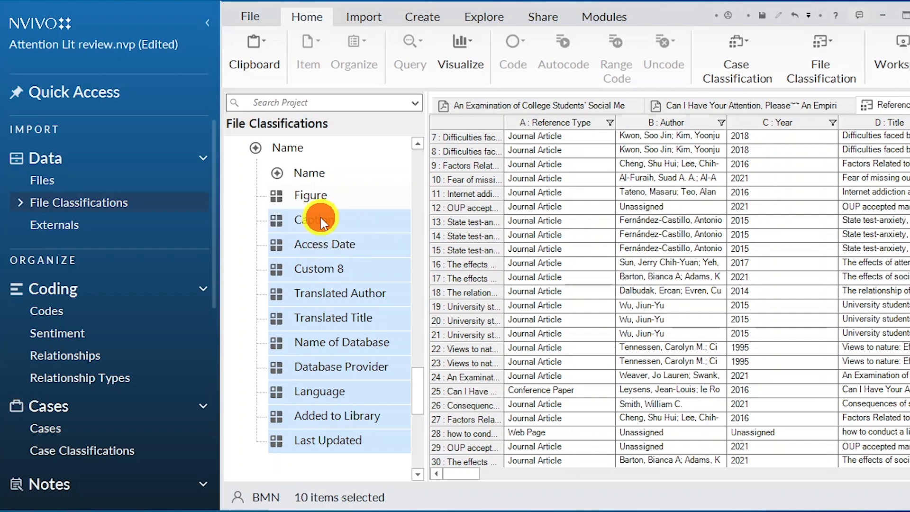
{"action": "left_click", "coordinate": [322, 196], "text": "ctrl"}
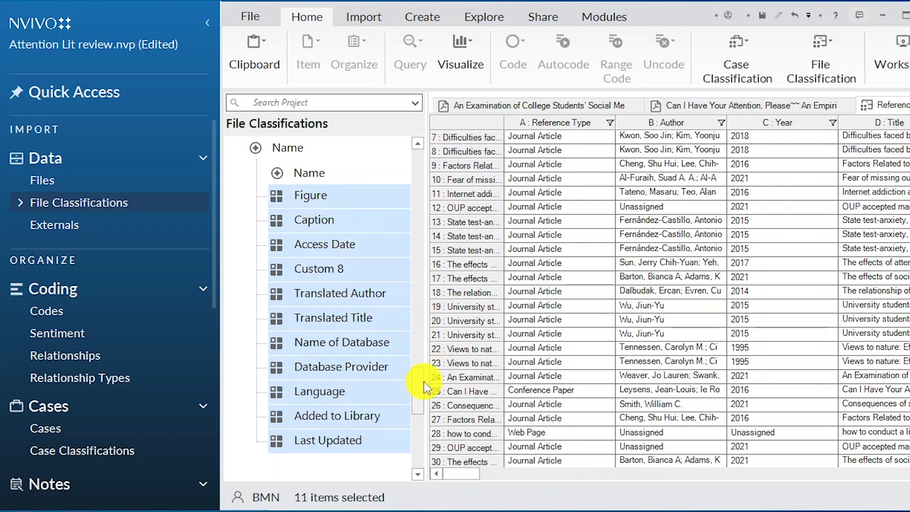
{"action": "scroll", "coordinate": [421, 362], "scroll_direction": "up", "scroll_amount": 3}
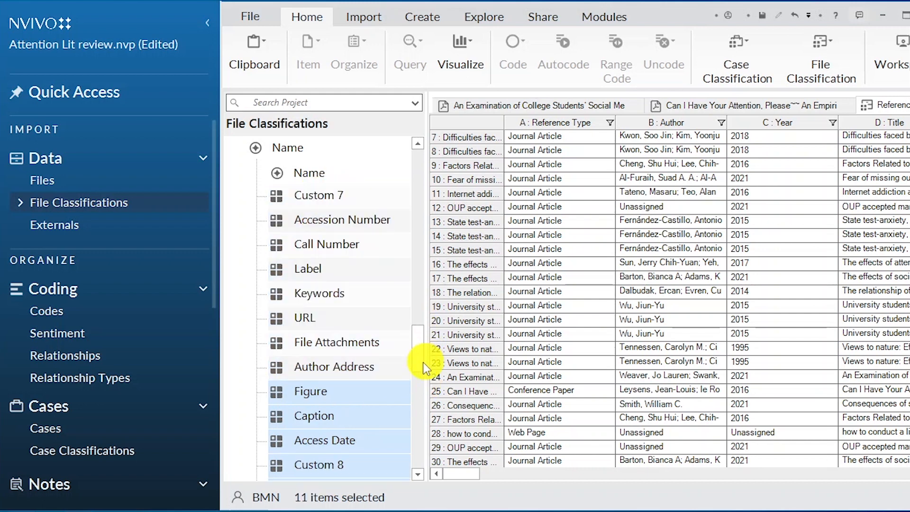
{"action": "left_click", "coordinate": [343, 367], "text": "ctrl"}
{"action": "left_click", "coordinate": [343, 345], "text": "ctrl"}
{"action": "left_click", "coordinate": [332, 319], "text": "ctrl"}
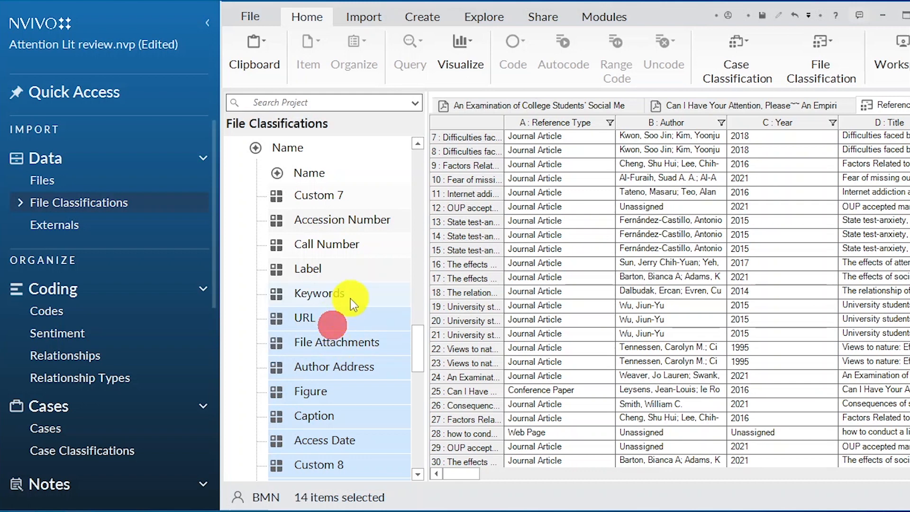
{"action": "left_click", "coordinate": [334, 269], "text": "shift"}
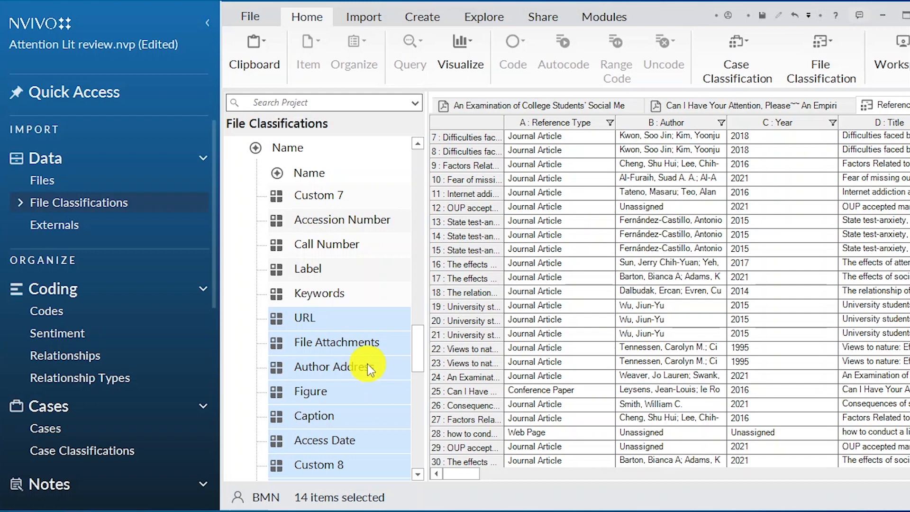
{"action": "key", "text": "Delete"}
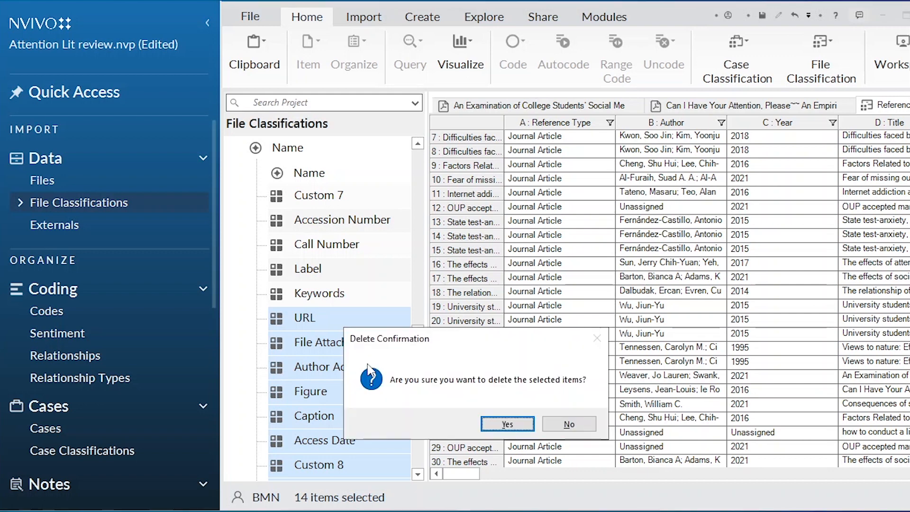
{"action": "left_click", "coordinate": [507, 424]}
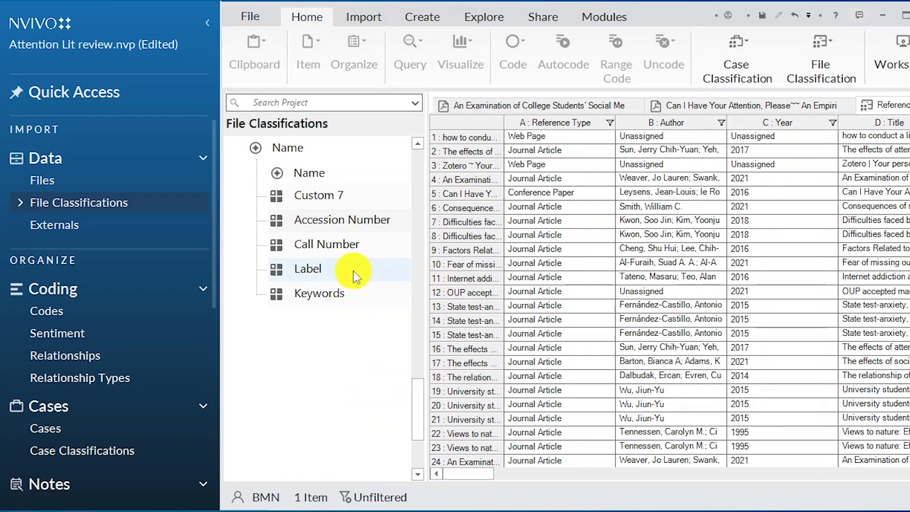
Delete the Reference attributes from Original Publication through Label, including Custom 1 to Custom 7, Accession Number and Call Number, but keep Keywords
{"action": "left_click_drag", "start_coordinate": [316, 336], "coordinate": [329, 221]}
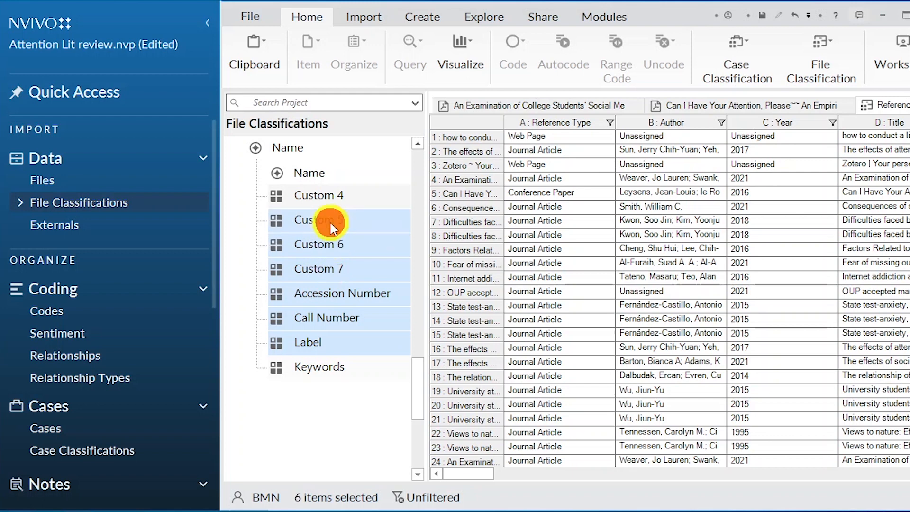
{"action": "left_click", "coordinate": [331, 196], "text": "ctrl"}
{"action": "scroll", "coordinate": [364, 261], "scroll_direction": "up", "scroll_amount": 2}
{"action": "left_click", "coordinate": [337, 311], "text": "ctrl"}
{"action": "left_click_drag", "start_coordinate": [340, 310], "coordinate": [331, 215]}
{"action": "scroll", "coordinate": [345, 270], "scroll_direction": "up", "scroll_amount": 1}
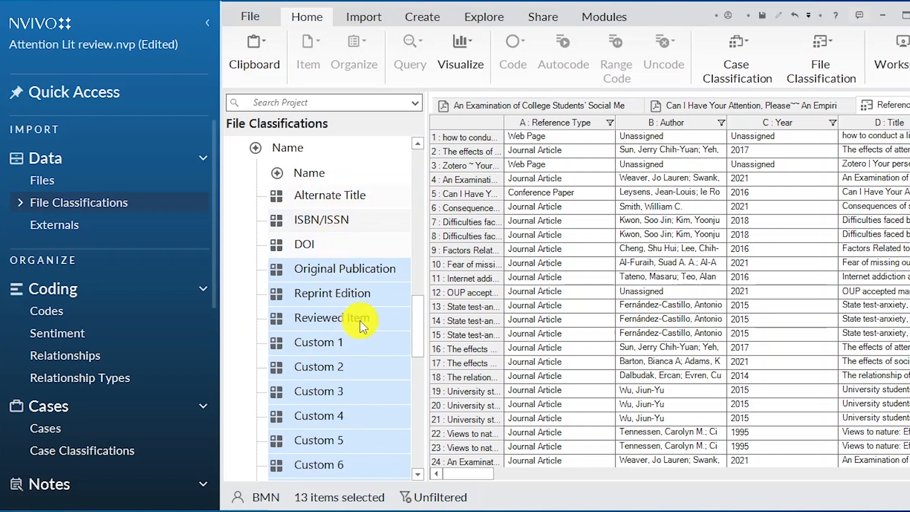
{"action": "key", "text": "Delete"}
{"action": "left_click", "coordinate": [488, 423]}
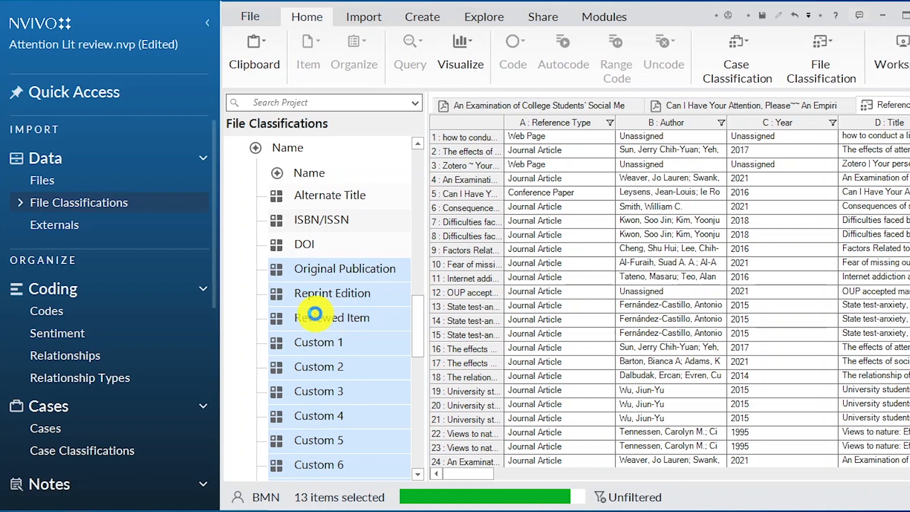
{"action": "scroll", "coordinate": [284, 309], "scroll_direction": "up", "scroll_amount": 1}
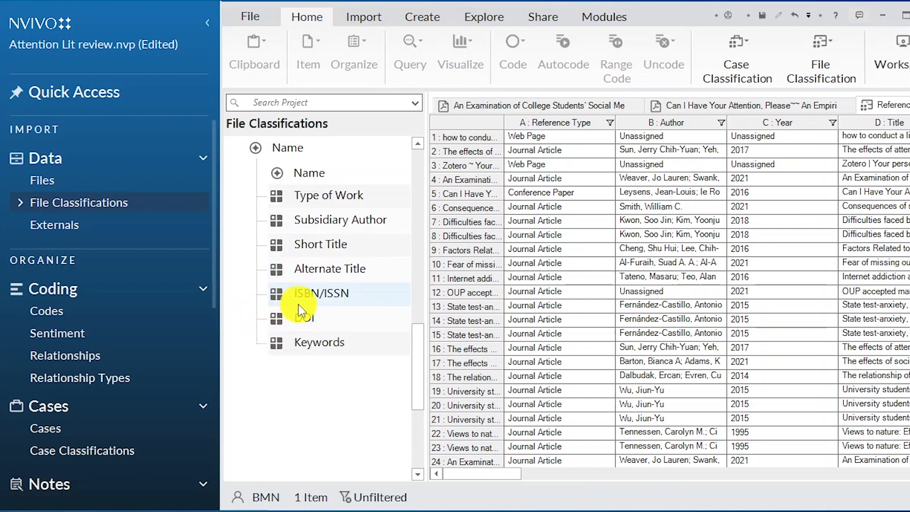
Delete the Reference attributes from Pages through ISBN/ISSN, including Edition, Date, Type of Work, Short Title and Alternate Title
{"action": "scroll", "coordinate": [297, 310], "scroll_direction": "up", "scroll_amount": 2}
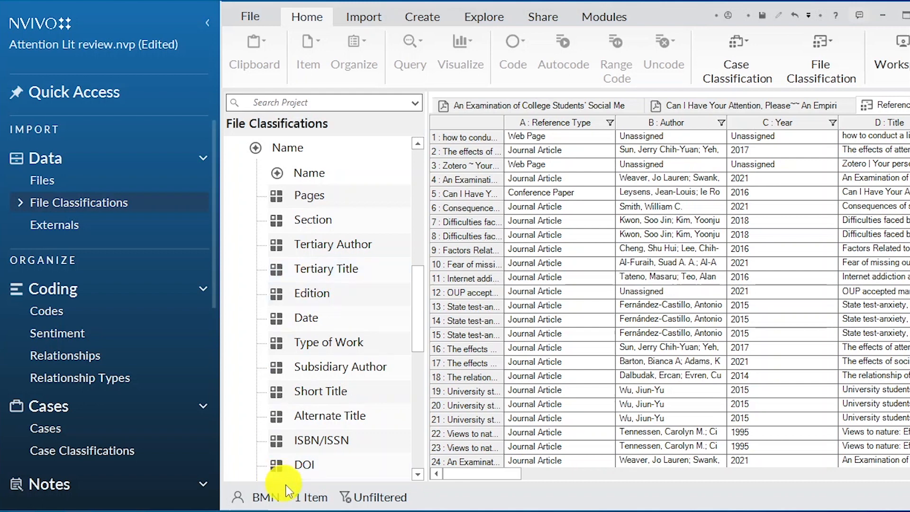
{"action": "left_click", "coordinate": [334, 444]}
{"action": "left_click", "coordinate": [342, 417], "text": "ctrl"}
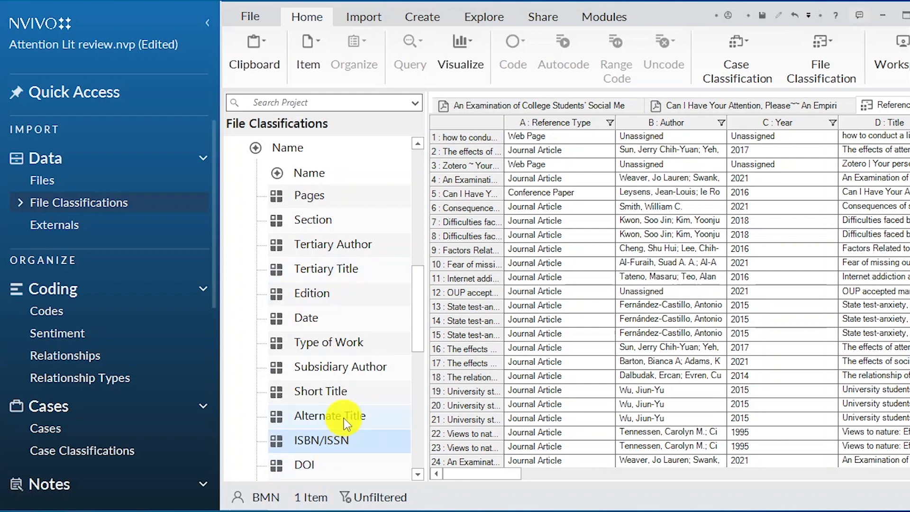
{"action": "left_click_drag", "start_coordinate": [317, 388], "coordinate": [315, 195]}
{"action": "key", "text": "Delete"}
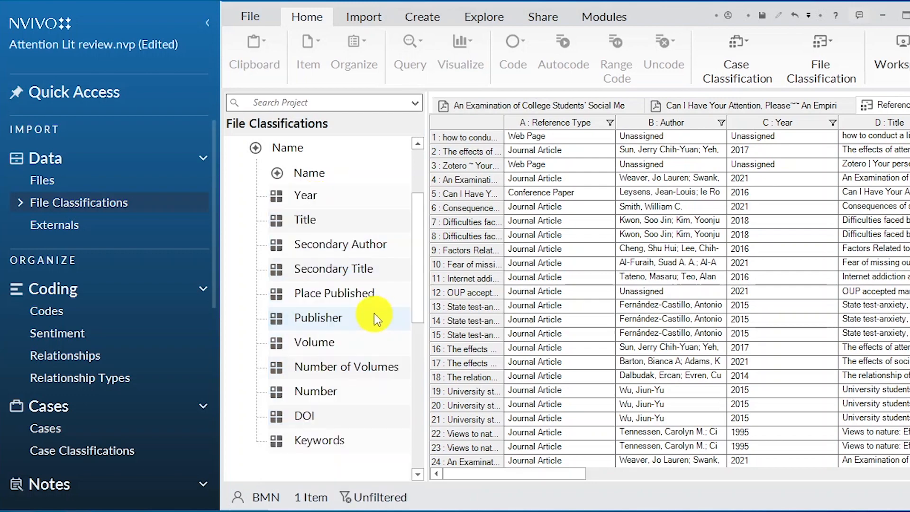
Delete the Reference attributes from Secondary Author through Number, keeping Reference Type, Author, Year, Title, DOI and Keywords
{"action": "left_click_drag", "start_coordinate": [346, 245], "coordinate": [324, 342]}
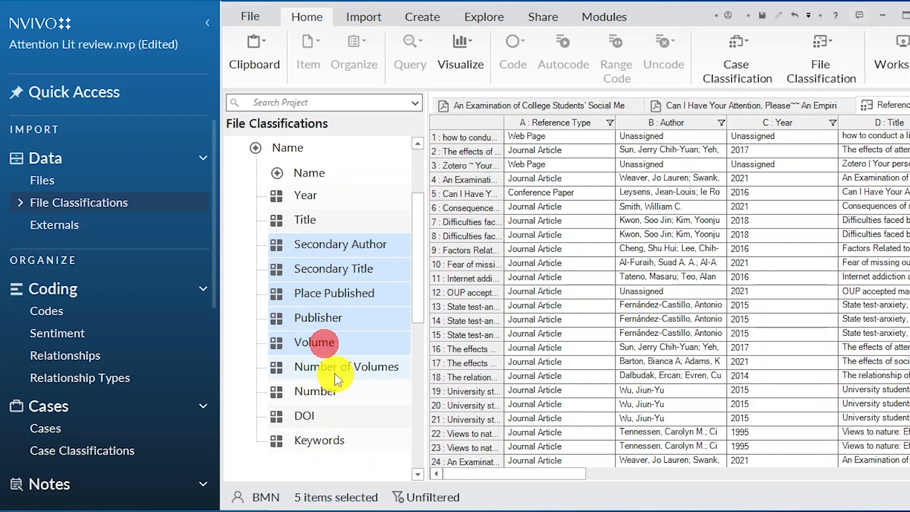
{"action": "left_click", "coordinate": [331, 372], "text": "ctrl"}
{"action": "left_click", "coordinate": [314, 392], "text": "ctrl"}
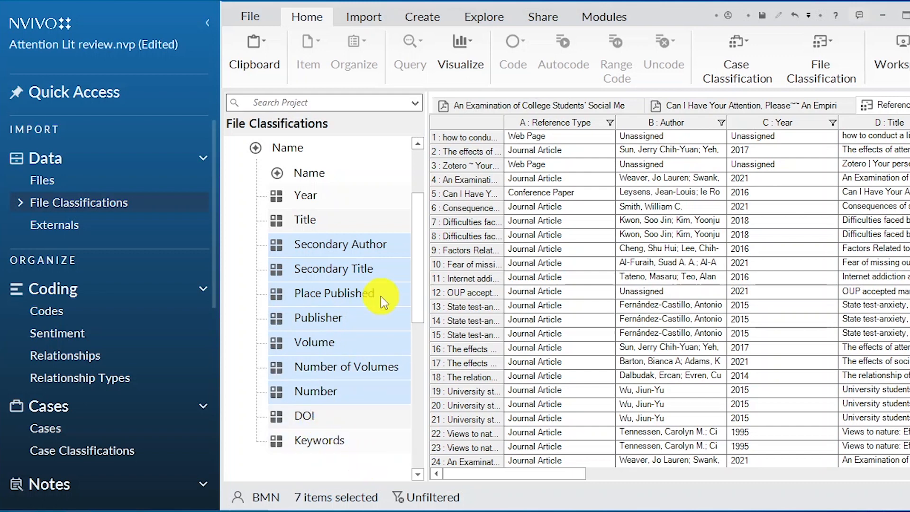
{"action": "key", "text": "Delete"}
{"action": "left_click", "coordinate": [499, 425]}
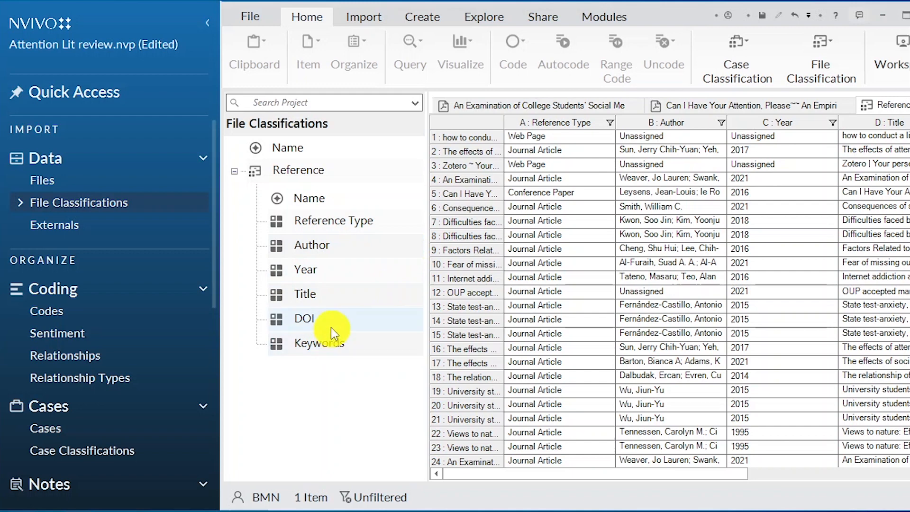
{"action": "left_click", "coordinate": [350, 218]}
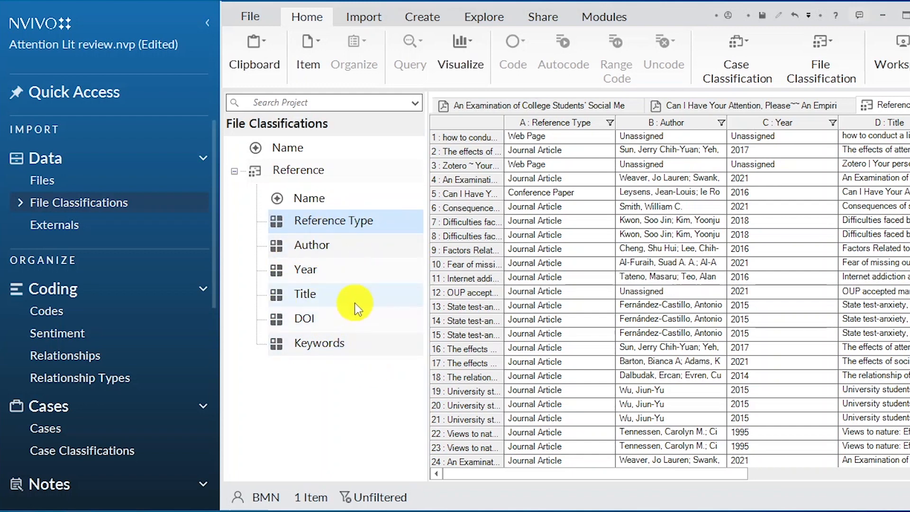
Start a new text attribute for the Reference classification and name it Research Design
{"action": "right_click", "coordinate": [313, 170]}
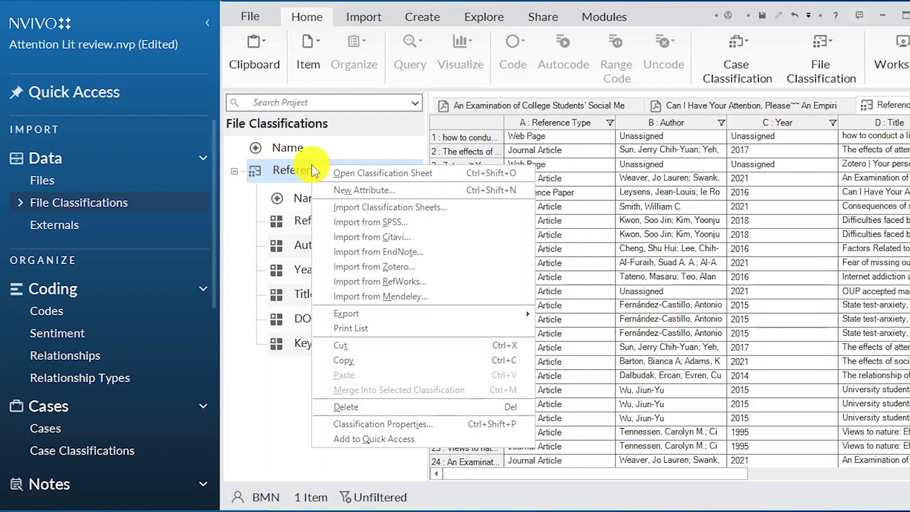
{"action": "left_click", "coordinate": [376, 189]}
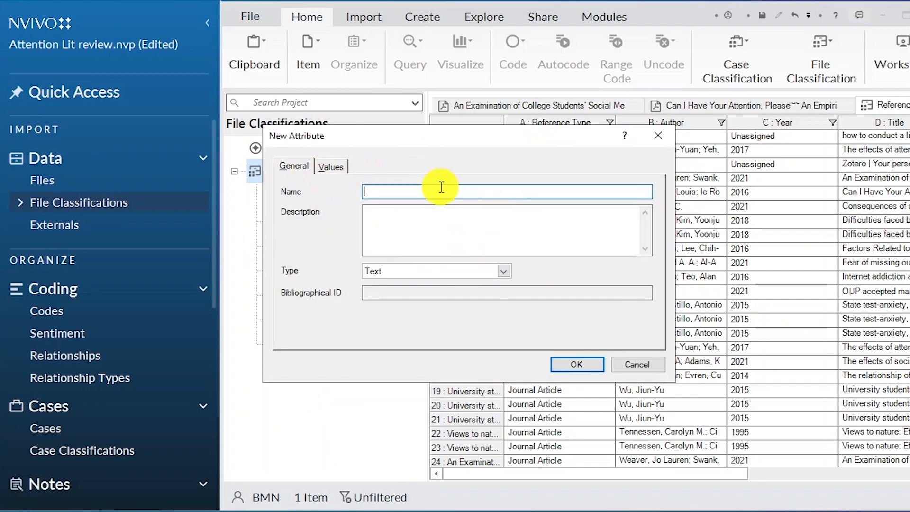
{"action": "type", "text": "Research Design"}
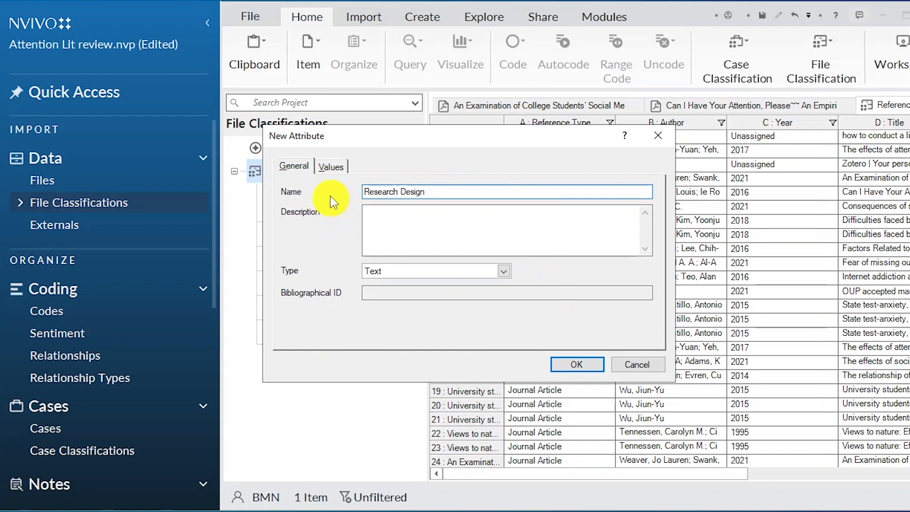
Add the values Qualitative, Quantitative and Mixed to the Research Design attribute and create it
{"action": "left_click", "coordinate": [331, 167]}
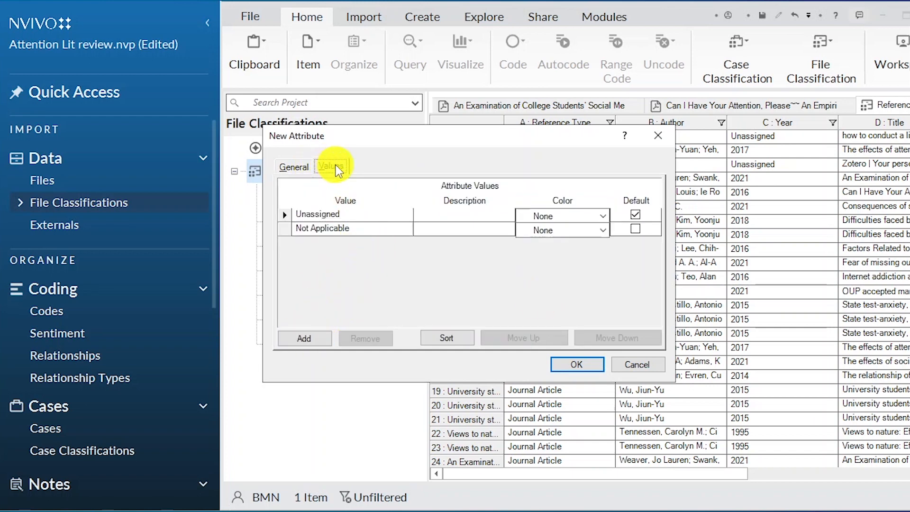
{"action": "left_click", "coordinate": [336, 165]}
{"action": "left_click", "coordinate": [314, 333]}
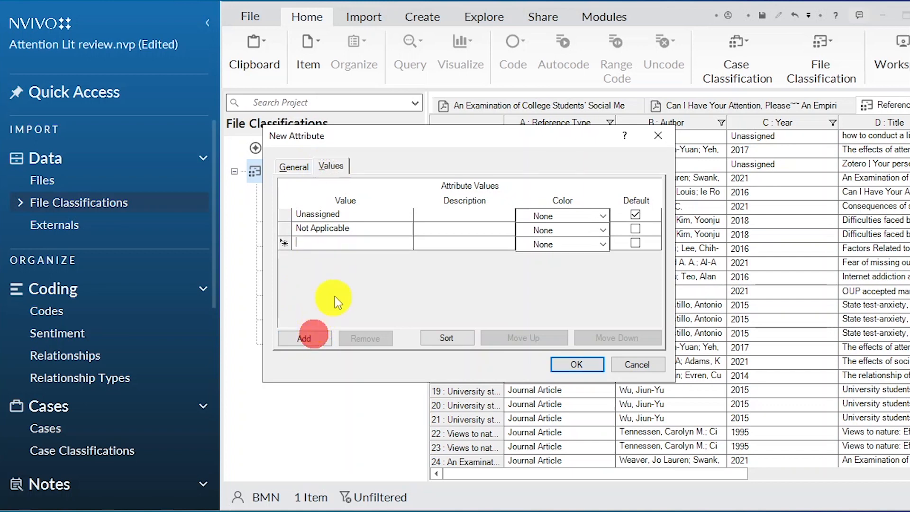
{"action": "type", "text": "Qualitative"}
{"action": "left_click", "coordinate": [316, 336]}
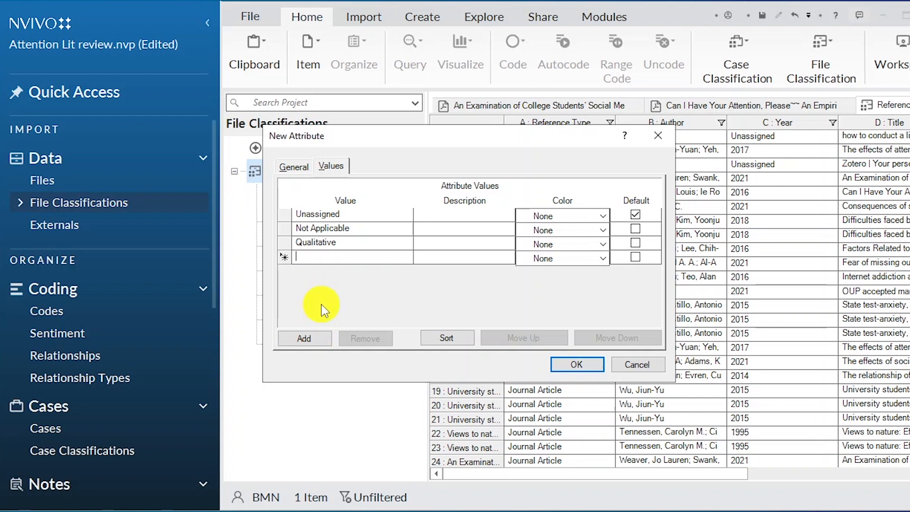
{"action": "type", "text": "Quantitative"}
{"action": "left_click", "coordinate": [304, 338]}
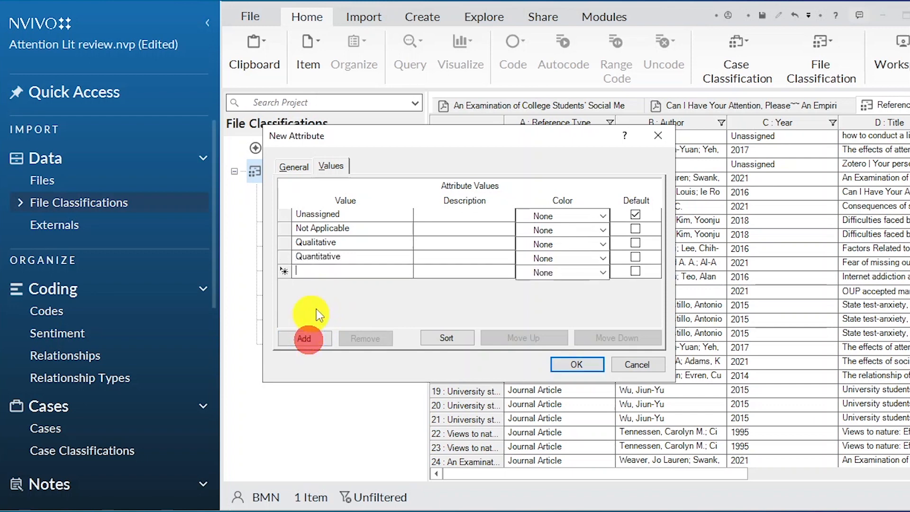
{"action": "type", "text": "Mixed"}
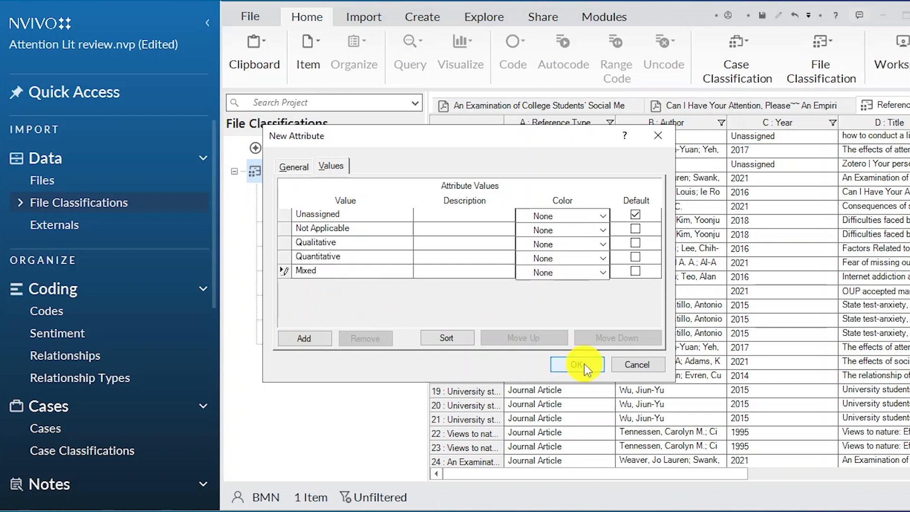
{"action": "left_click", "coordinate": [584, 362]}
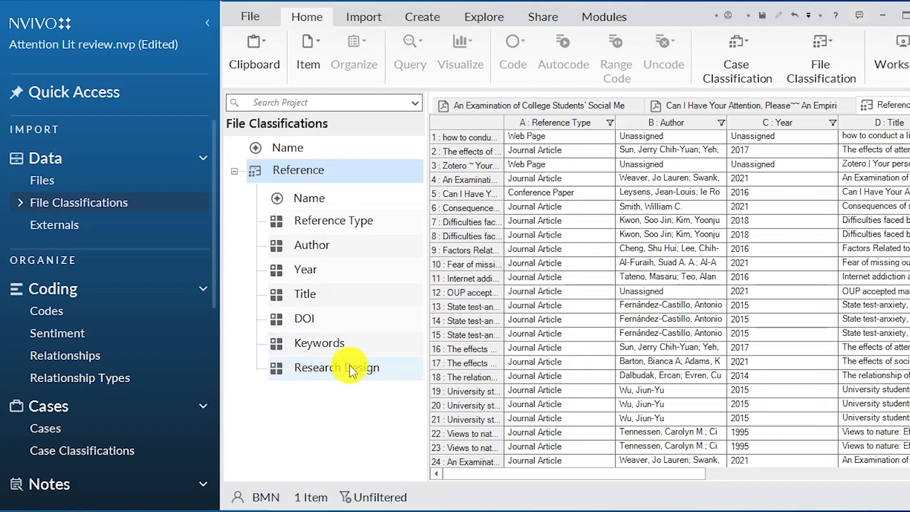
Close the document "Can I Have Your Attention, Please" and bring up the Reference classification sheet
{"action": "left_click", "coordinate": [328, 170]}
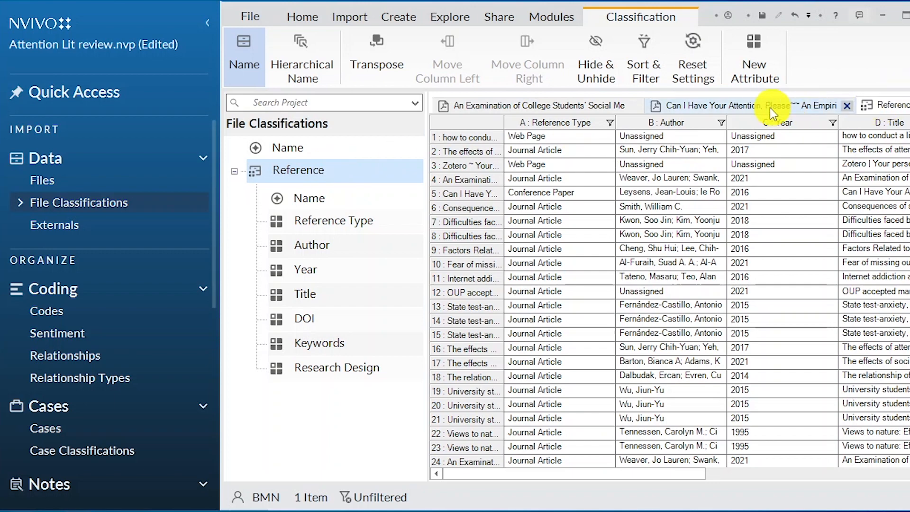
{"action": "left_click", "coordinate": [808, 106]}
{"action": "left_click", "coordinate": [844, 107]}
{"action": "double_click", "coordinate": [298, 164]}
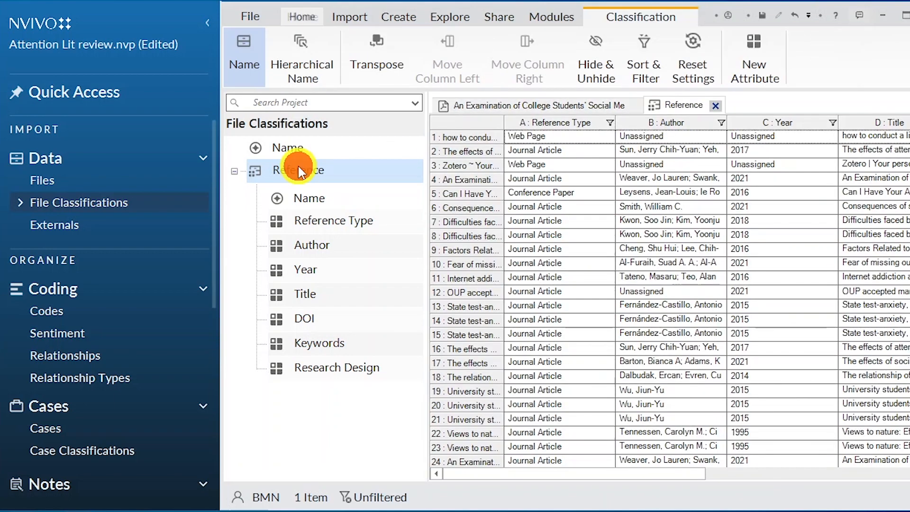
In the Reference sheet, set Keywords to "causes of drop out" for row 1 and "Definition" for row 2
{"action": "left_click_drag", "start_coordinate": [528, 473], "coordinate": [768, 480]}
{"action": "left_click_drag", "start_coordinate": [837, 478], "coordinate": [442, 479]}
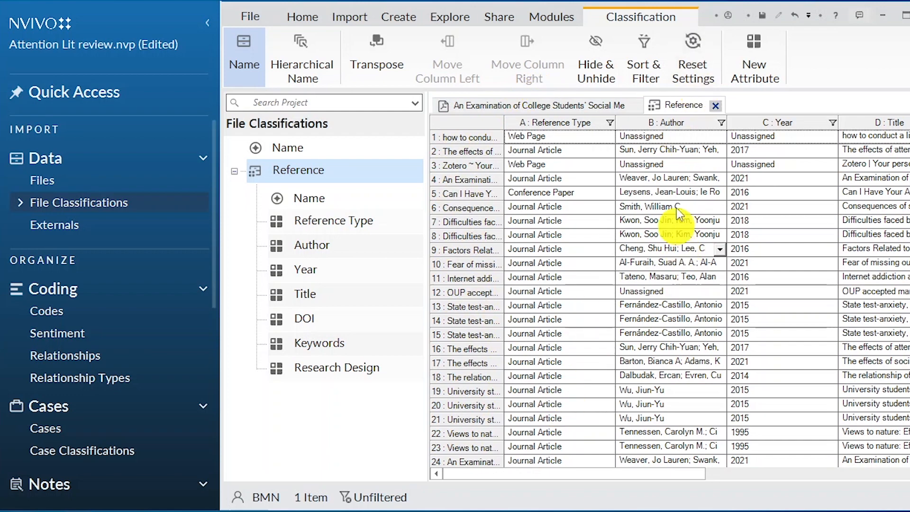
{"action": "left_click_drag", "start_coordinate": [595, 471], "coordinate": [742, 470]}
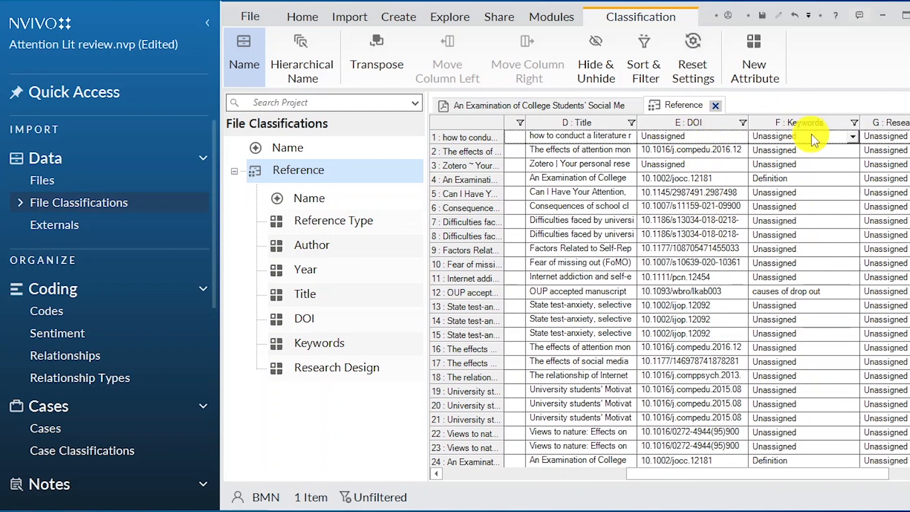
{"action": "left_click", "coordinate": [846, 138]}
{"action": "left_click", "coordinate": [846, 137]}
{"action": "left_click", "coordinate": [848, 170]}
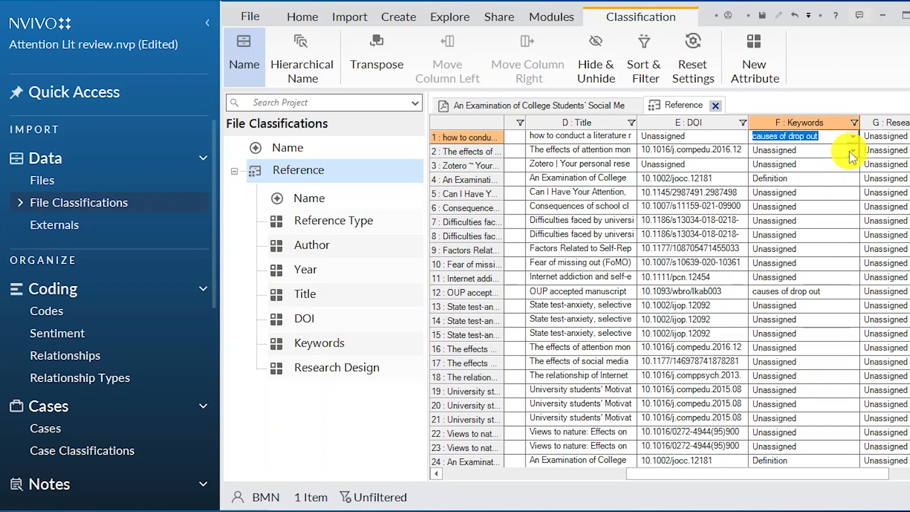
{"action": "left_click", "coordinate": [848, 151]}
{"action": "left_click", "coordinate": [789, 193]}
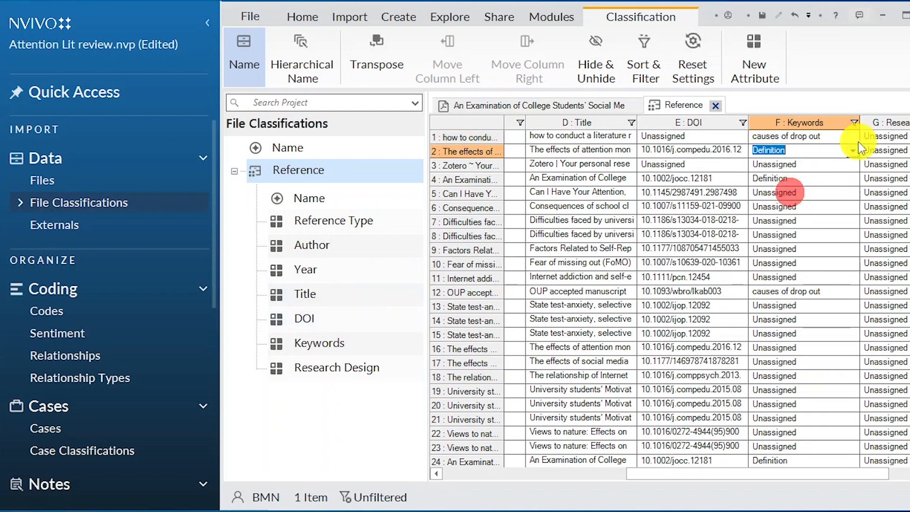
Set the Research Design to Qualitative for row 2, Quantitative for row 3 and Qualitative for row 4
{"action": "left_click", "coordinate": [902, 137]}
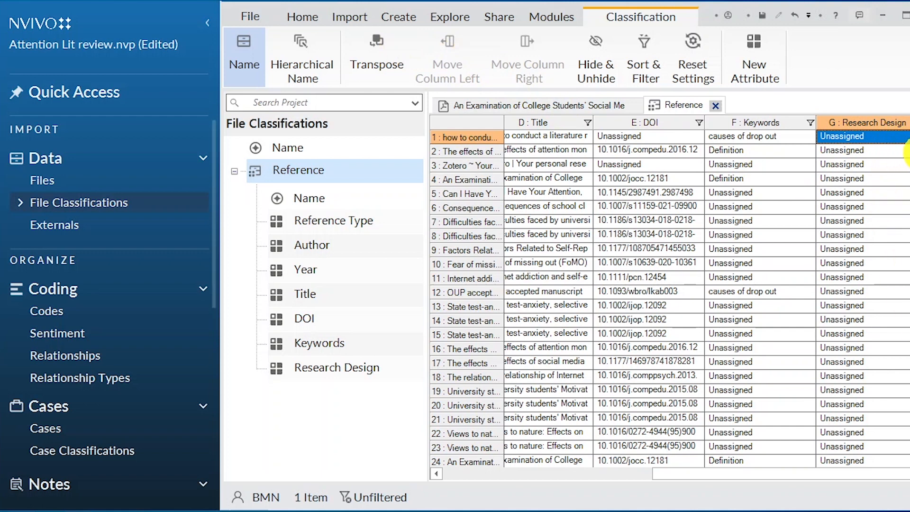
{"action": "left_click", "coordinate": [904, 151]}
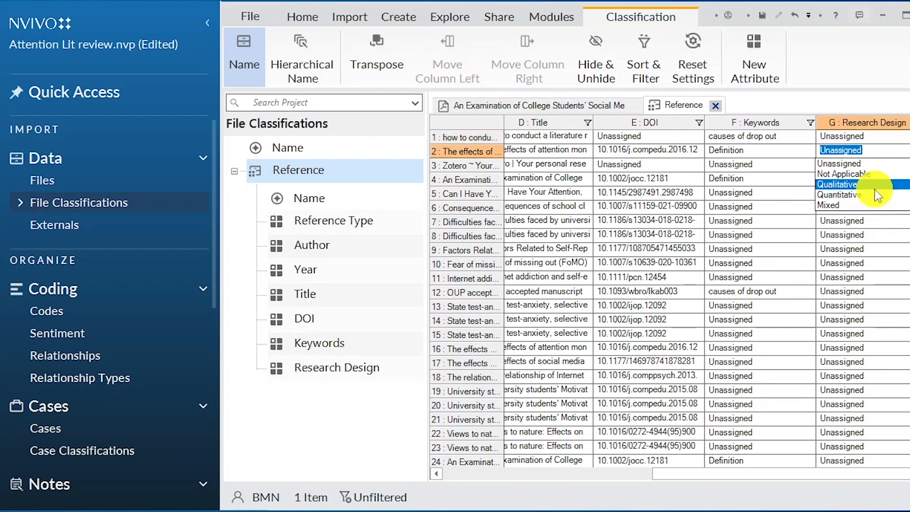
{"action": "left_click", "coordinate": [855, 185]}
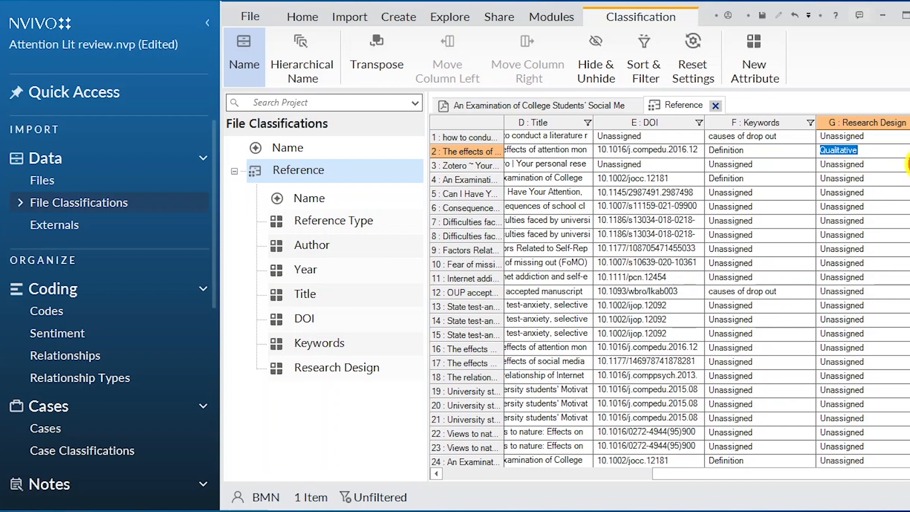
{"action": "left_click", "coordinate": [905, 164]}
{"action": "left_click", "coordinate": [868, 210]}
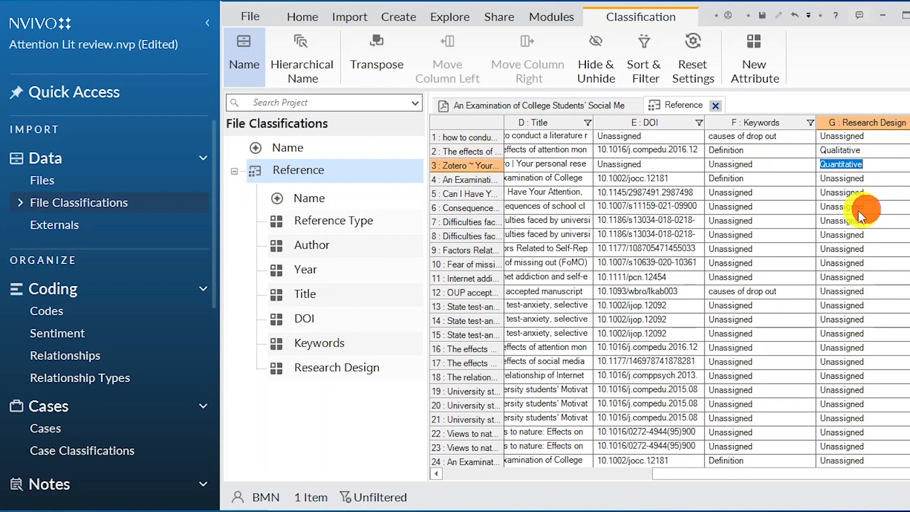
{"action": "left_click", "coordinate": [884, 181]}
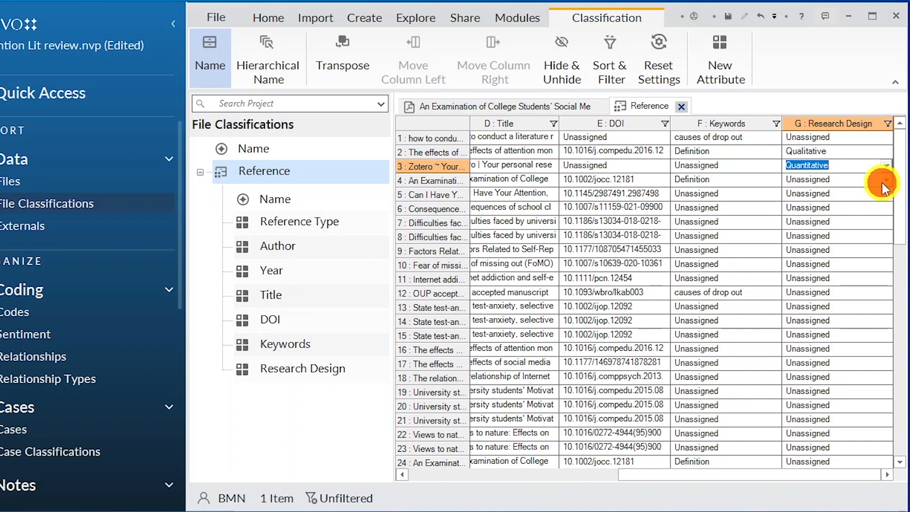
{"action": "left_click", "coordinate": [816, 213]}
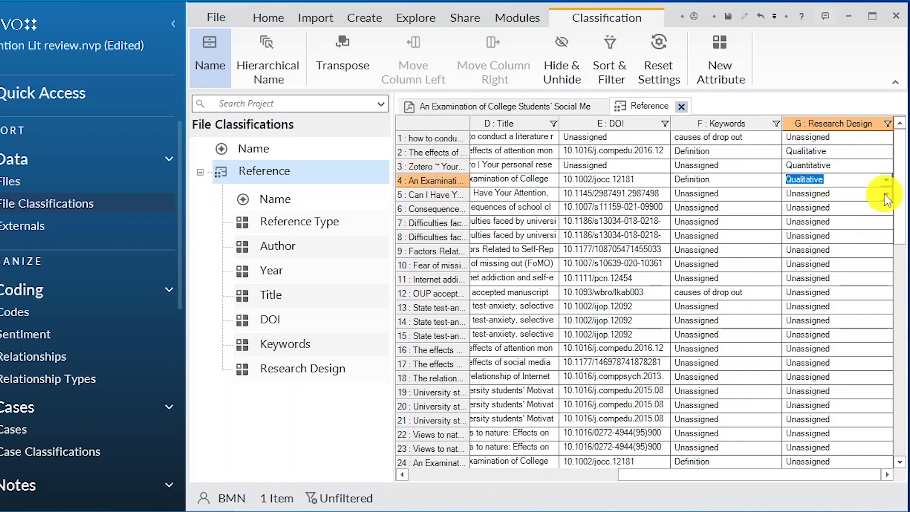
Assign the Research Design value Mixed to row 5 and Qualitative to rows 6 and 7
{"action": "left_click", "coordinate": [884, 194]}
{"action": "left_click", "coordinate": [806, 241]}
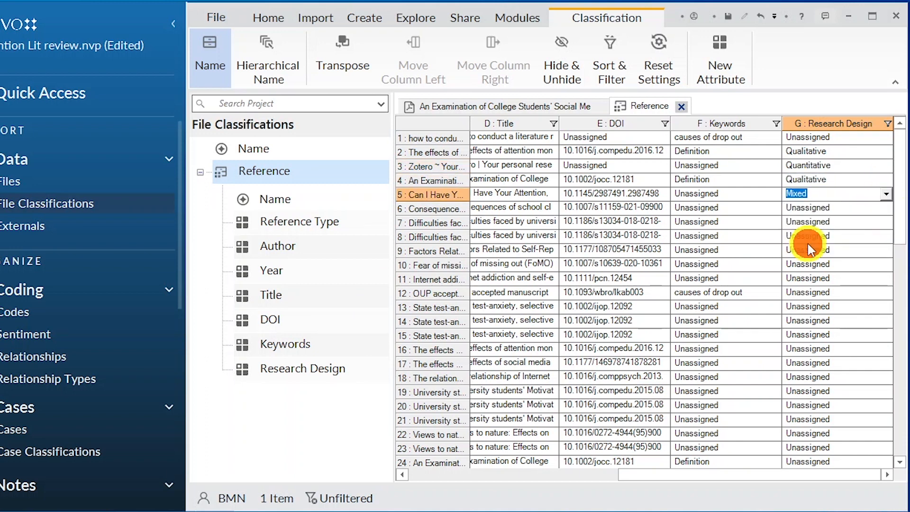
{"action": "left_click", "coordinate": [886, 207]}
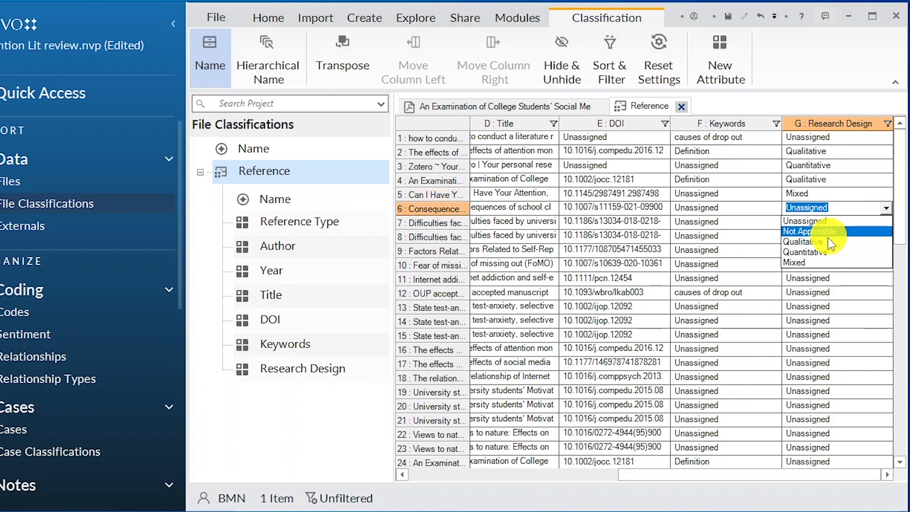
{"action": "left_click", "coordinate": [824, 241]}
{"action": "left_click", "coordinate": [886, 221]}
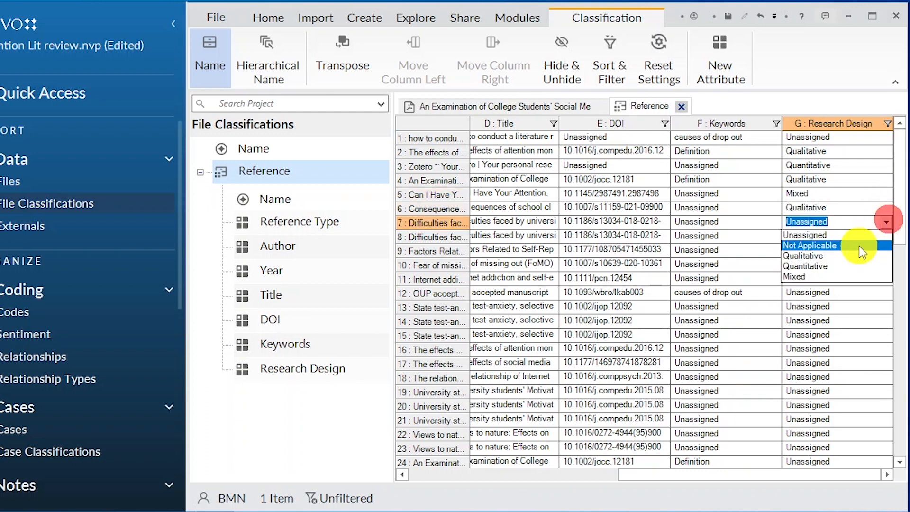
{"action": "left_click", "coordinate": [809, 257]}
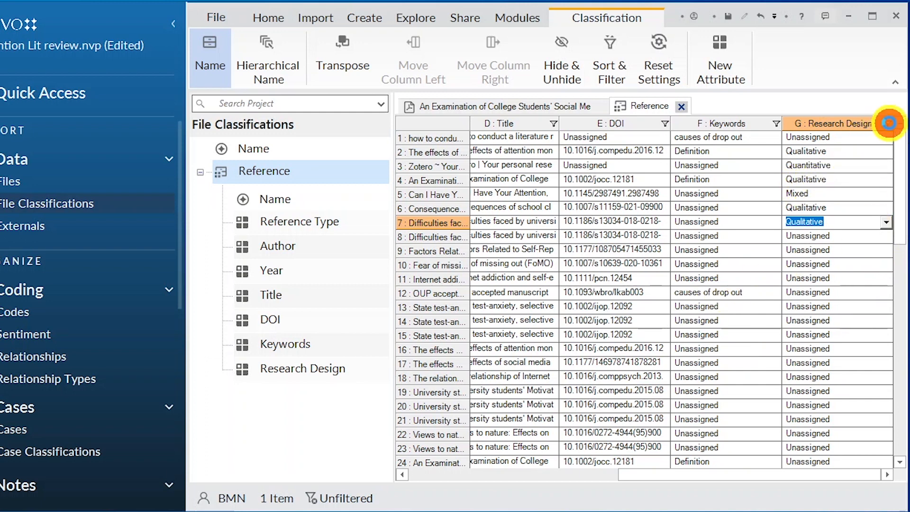
Filter the Reference sheet to show only rows whose Research Design is equal to Quantitative
{"action": "left_click", "coordinate": [888, 123]}
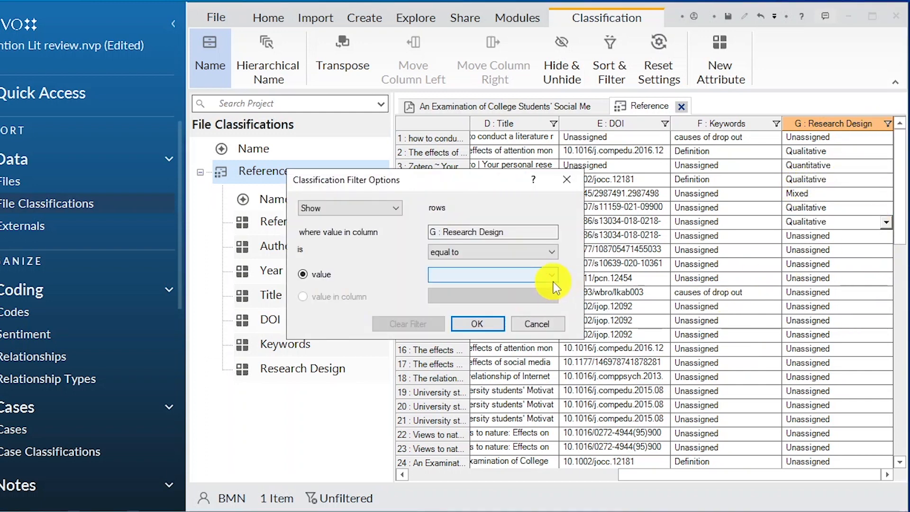
{"action": "left_click", "coordinate": [552, 275]}
{"action": "left_click", "coordinate": [453, 299]}
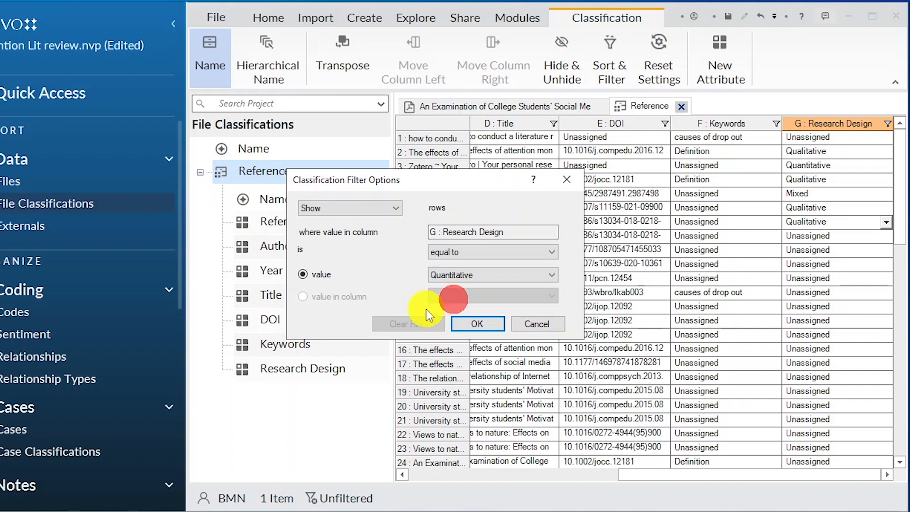
{"action": "left_click", "coordinate": [477, 324]}
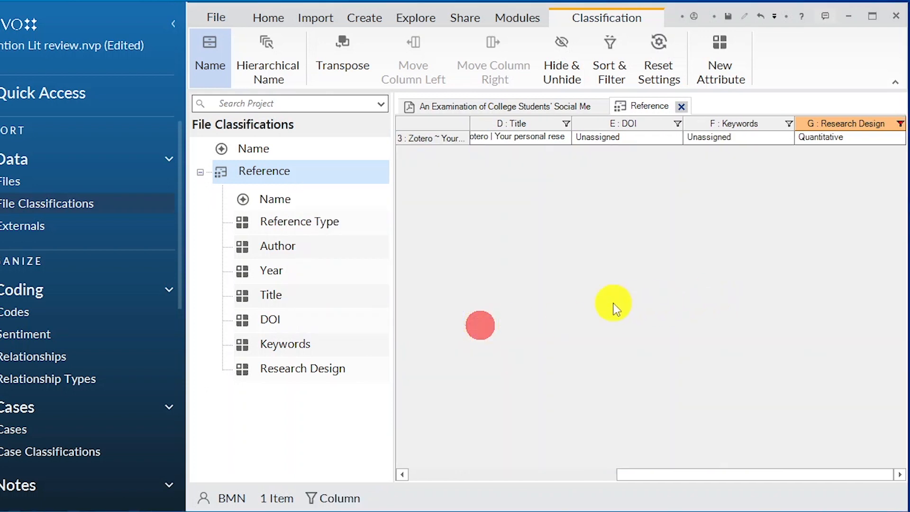
Change the Research Design column filter to show only rows whose value is equal to Mixed
{"action": "left_click", "coordinate": [900, 124]}
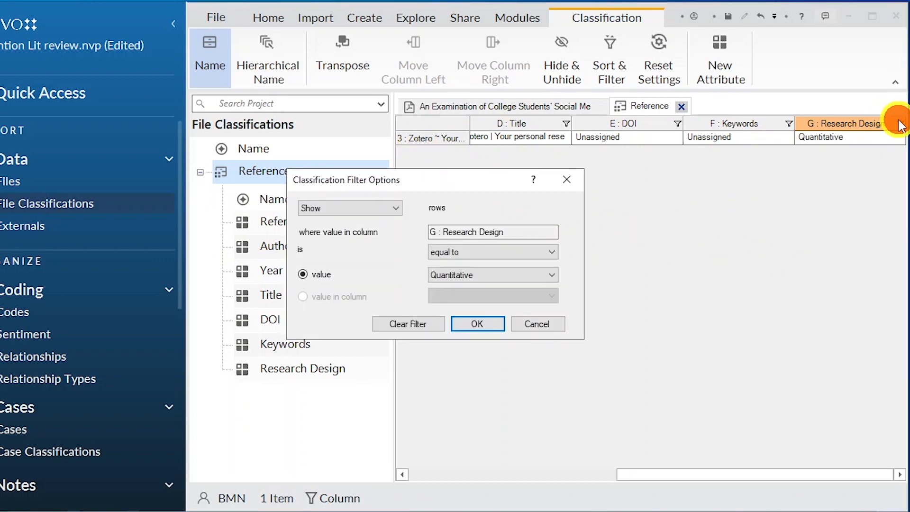
{"action": "left_click", "coordinate": [551, 275]}
{"action": "left_click", "coordinate": [448, 307]}
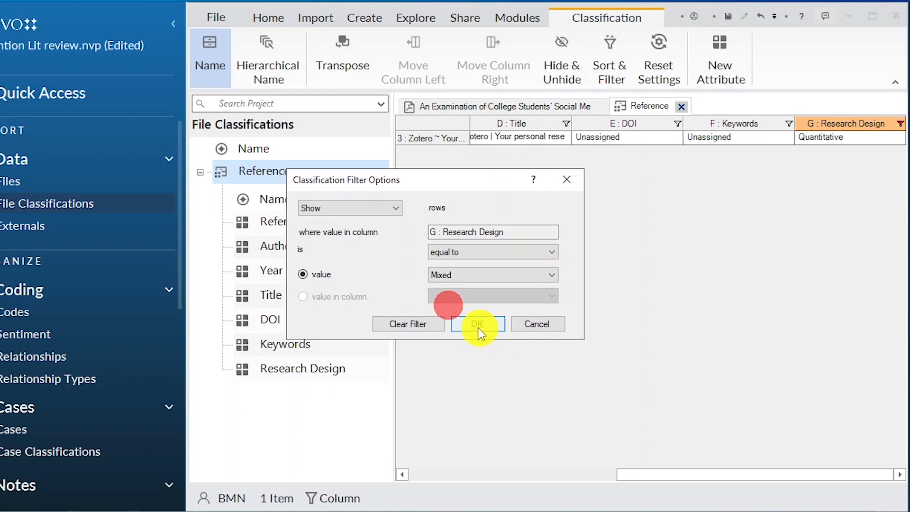
{"action": "left_click", "coordinate": [476, 325]}
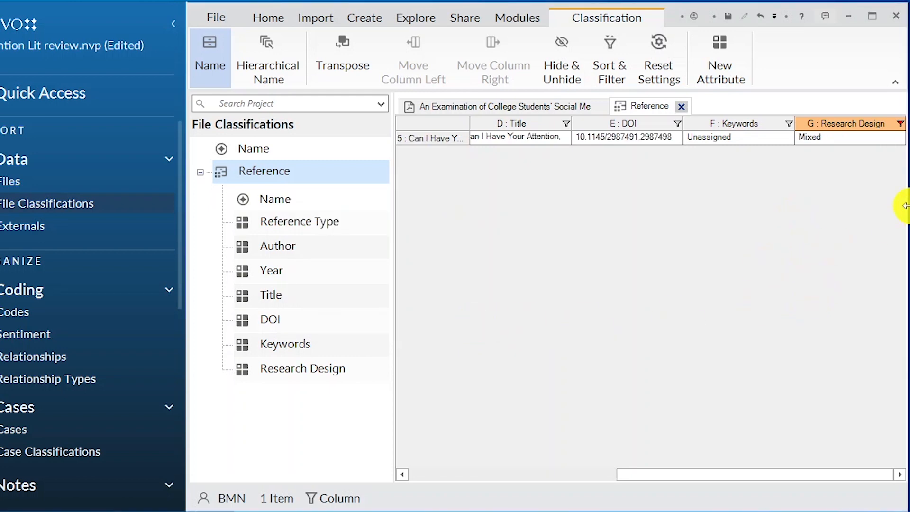
Clear the Research Design column filter so the Reference sheet shows all its rows
{"action": "left_click", "coordinate": [900, 123]}
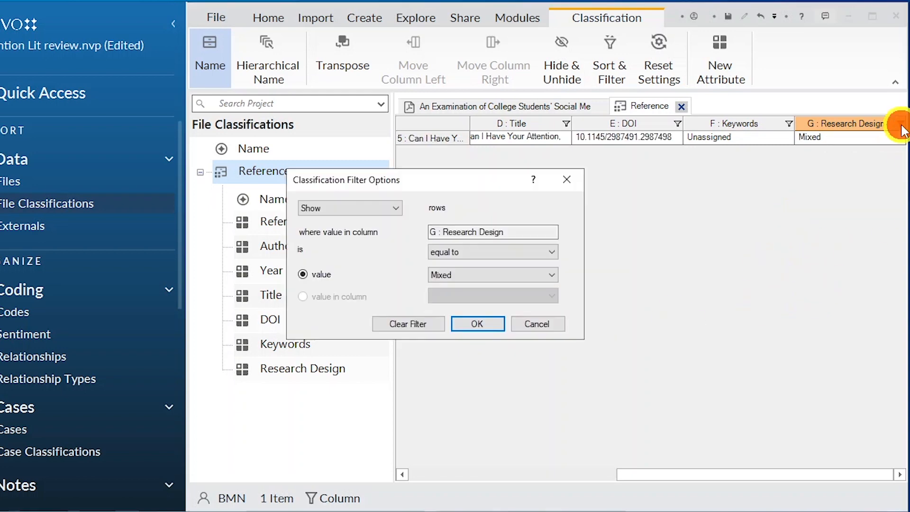
{"action": "left_click", "coordinate": [400, 323]}
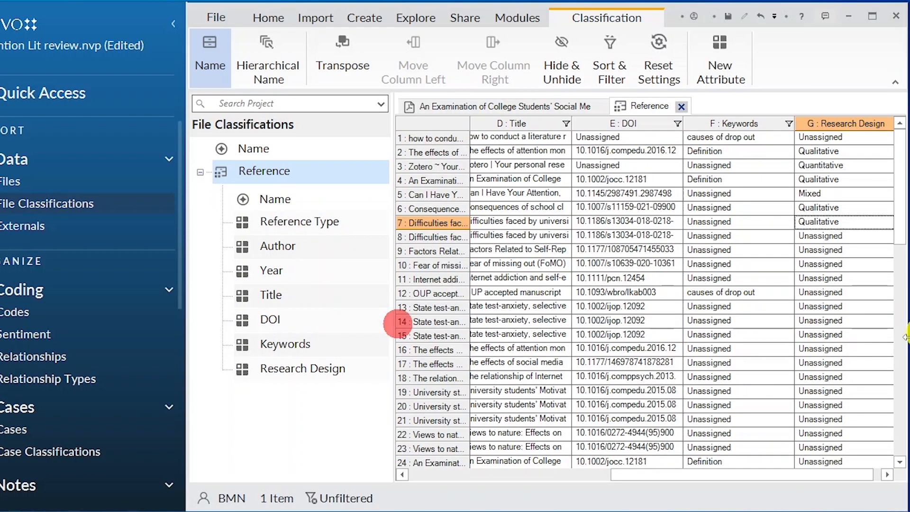
{"action": "left_click_drag", "start_coordinate": [663, 476], "coordinate": [416, 473]}
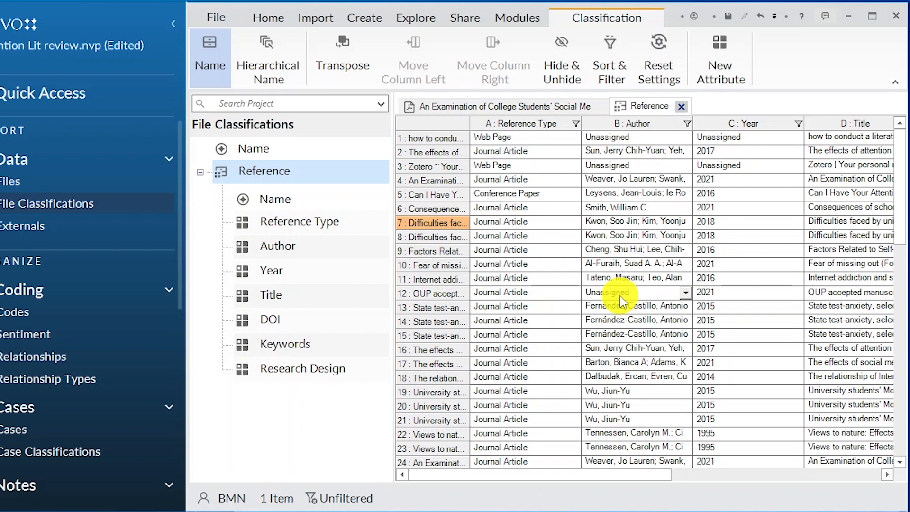
Export the Reference classification sheet to Microsoft Excel as "Classification Sheet - Reference" in the Desktop\Youtube\Literature review Nvivo folder
{"action": "key", "text": "ctrl+shift+e"}
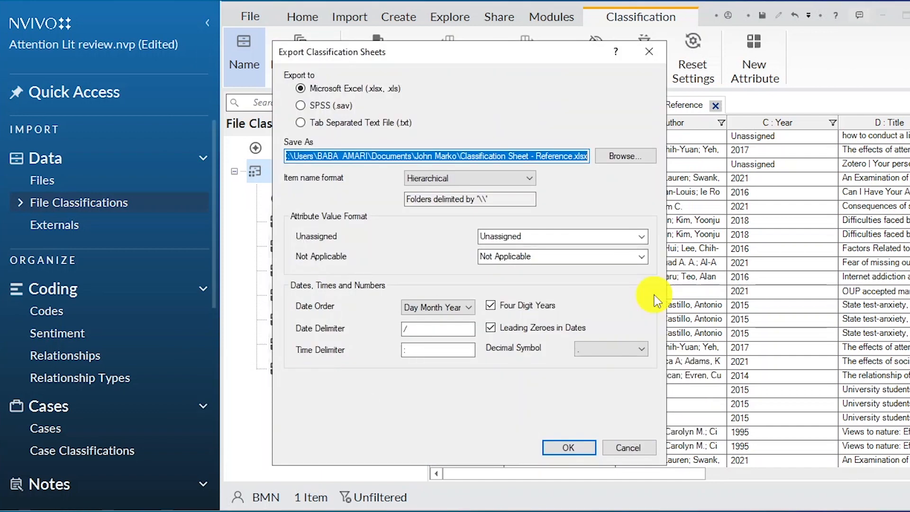
{"action": "left_click", "coordinate": [618, 158]}
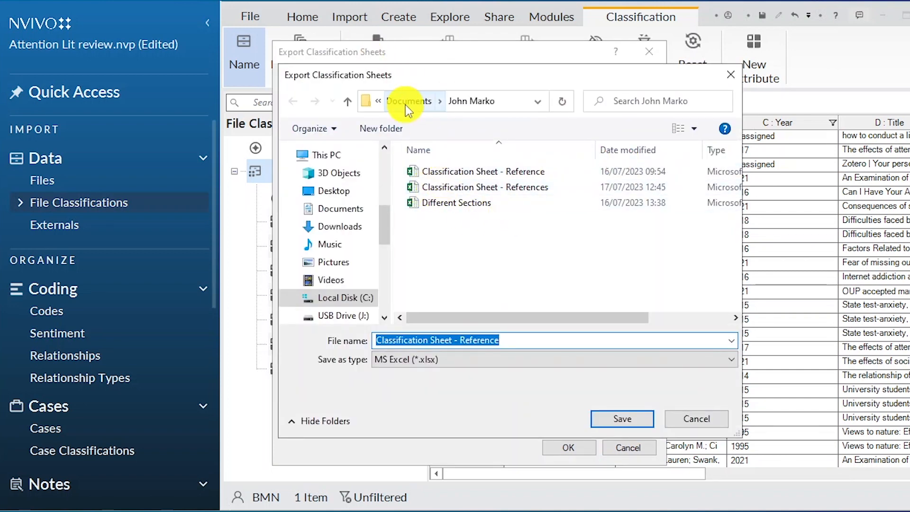
{"action": "left_click", "coordinate": [404, 102]}
{"action": "scroll", "coordinate": [524, 229], "scroll_direction": "down", "scroll_amount": 4}
{"action": "scroll", "coordinate": [535, 234], "scroll_direction": "down", "scroll_amount": 3}
{"action": "scroll", "coordinate": [644, 255], "scroll_direction": "up", "scroll_amount": 4}
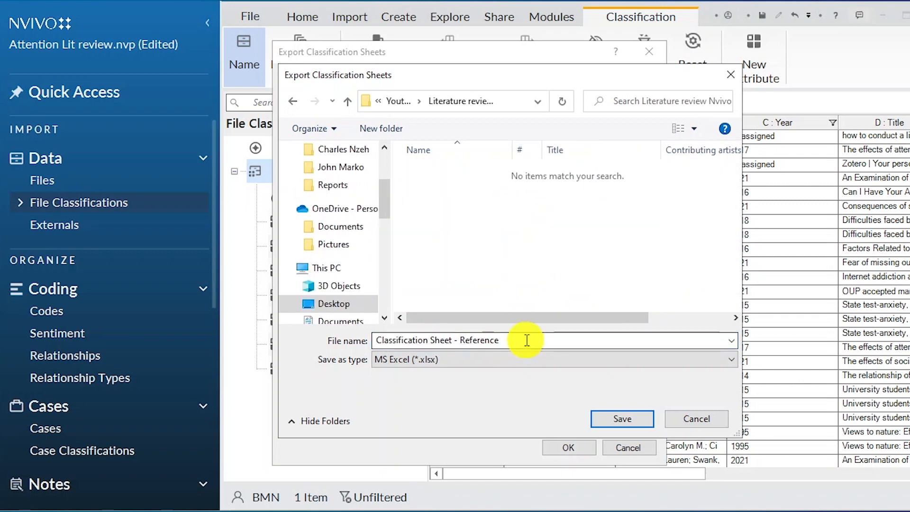
{"action": "left_click", "coordinate": [524, 340]}
{"action": "left_click", "coordinate": [624, 417]}
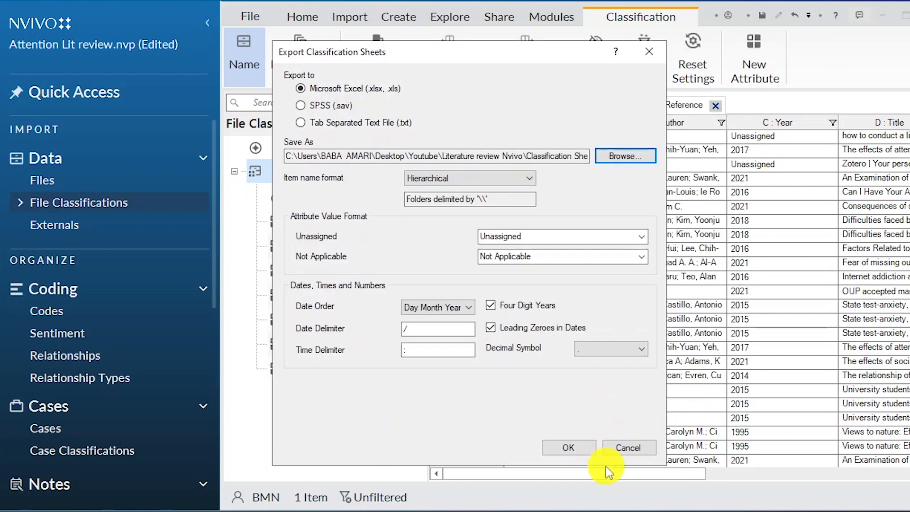
{"action": "left_click", "coordinate": [572, 446]}
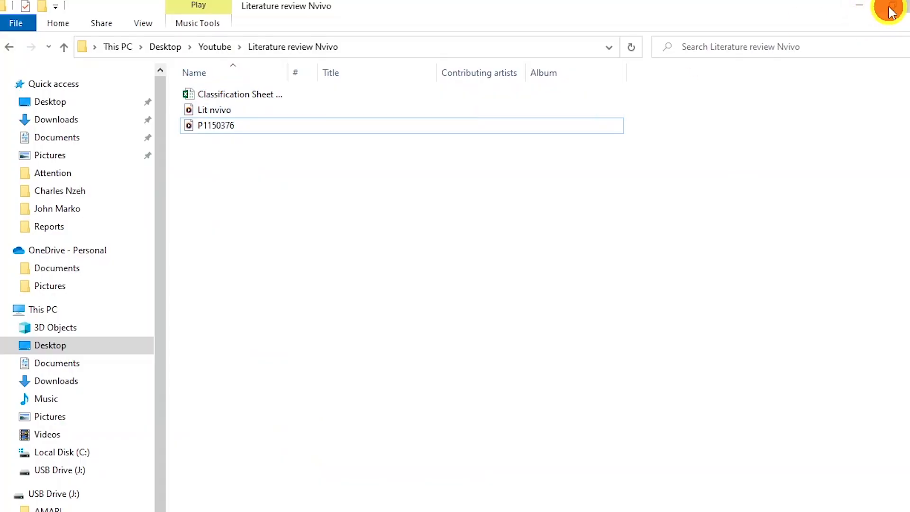
Open the exported classification sheet workbook from the Literature review Nvivo folder in Excel
{"action": "left_click", "coordinate": [889, 10]}
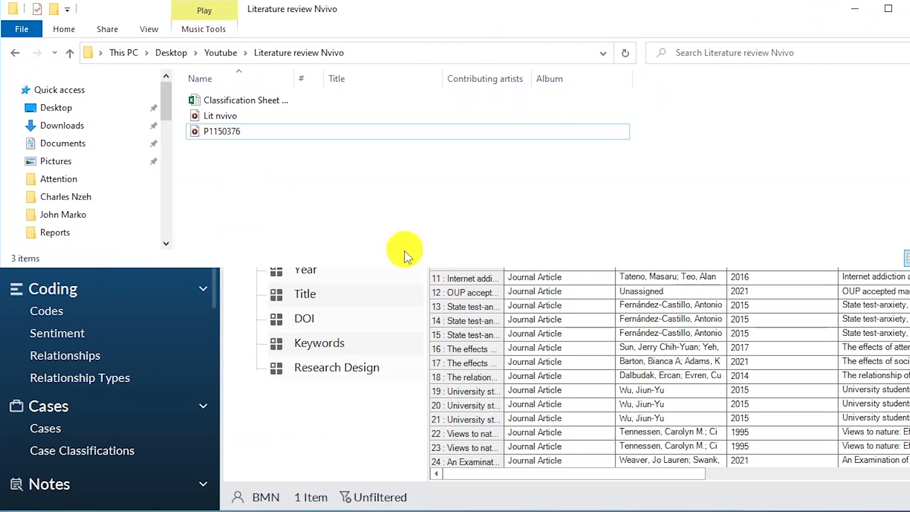
{"action": "left_click_drag", "start_coordinate": [412, 267], "coordinate": [406, 496]}
{"action": "left_click", "coordinate": [242, 102]}
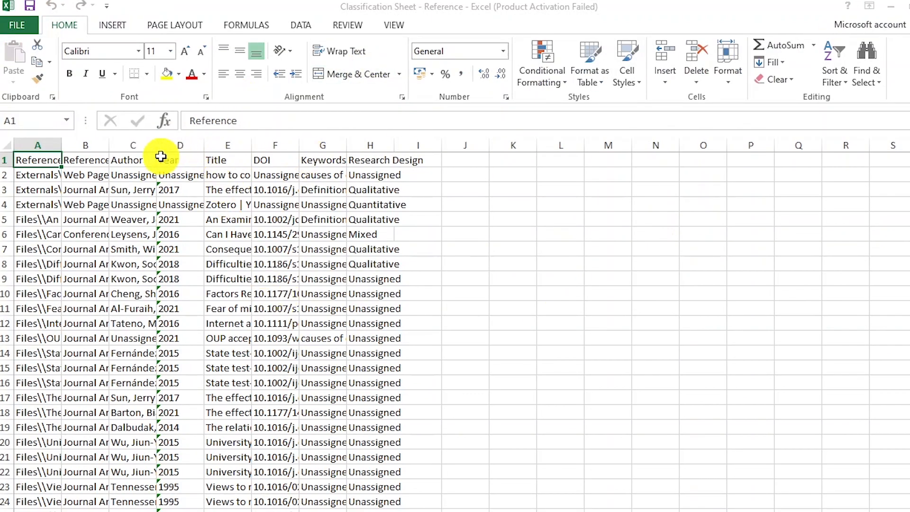
Widen the Reference, Reference Type and Title columns, fit the Year column to its contents, and minimize the workbook
{"action": "left_click_drag", "start_coordinate": [64, 142], "coordinate": [162, 142]}
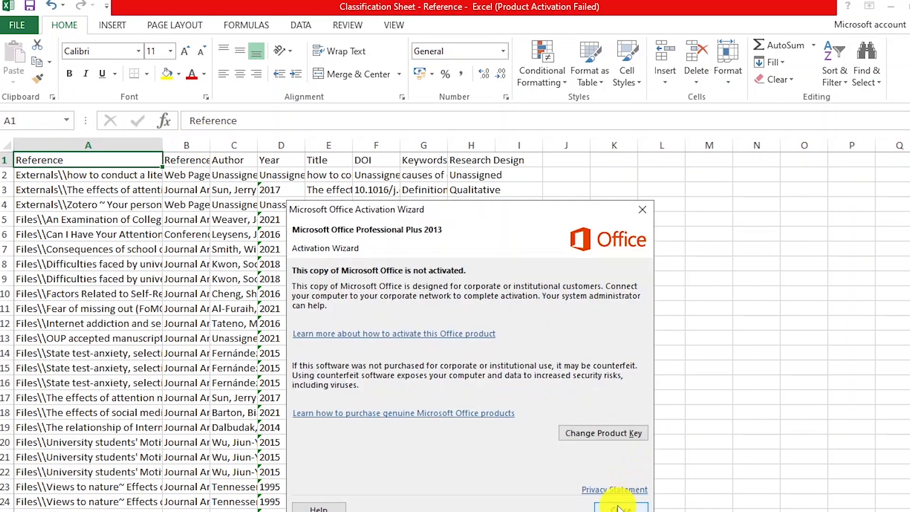
{"action": "left_click", "coordinate": [617, 508]}
{"action": "left_click_drag", "start_coordinate": [210, 144], "coordinate": [371, 147]}
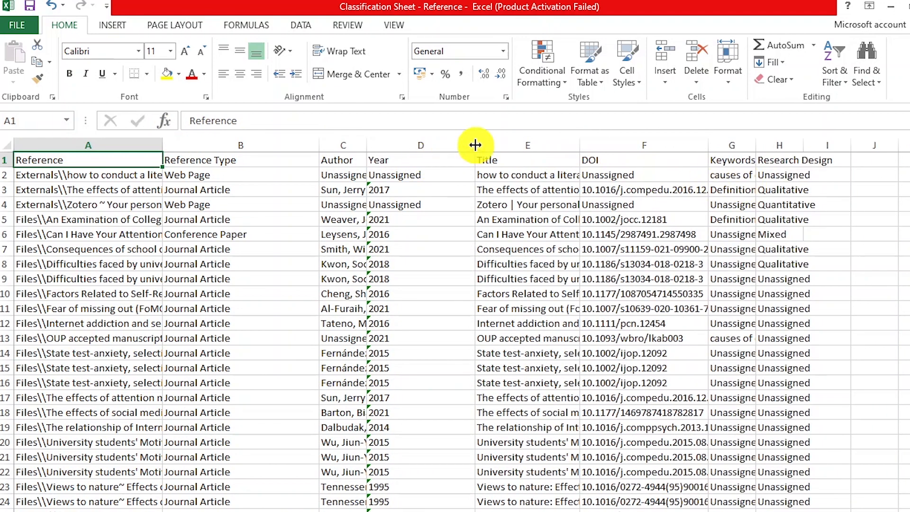
{"action": "double_click", "coordinate": [475, 145]}
{"action": "left_click_drag", "start_coordinate": [528, 144], "coordinate": [596, 144]}
{"action": "scroll", "coordinate": [572, 325], "scroll_direction": "down", "scroll_amount": 5}
{"action": "scroll", "coordinate": [572, 322], "scroll_direction": "up", "scroll_amount": 5}
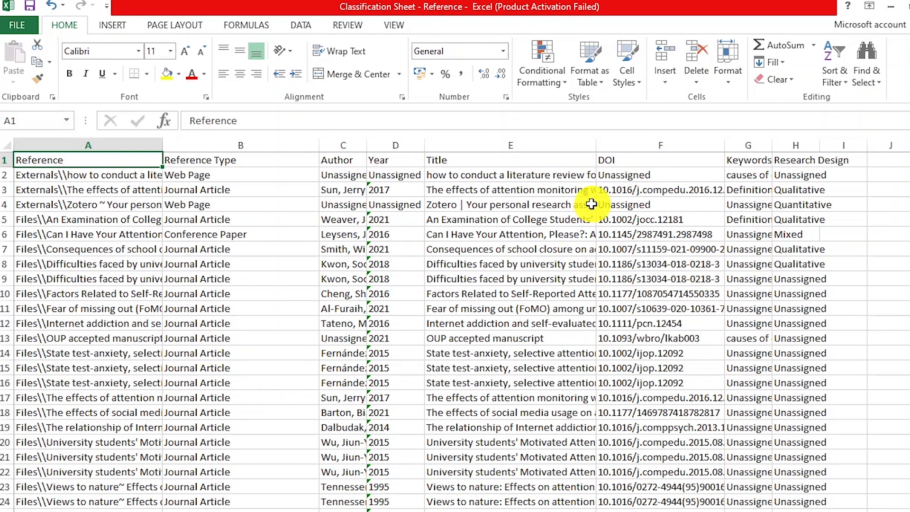
{"action": "left_click_drag", "start_coordinate": [318, 143], "coordinate": [247, 146]}
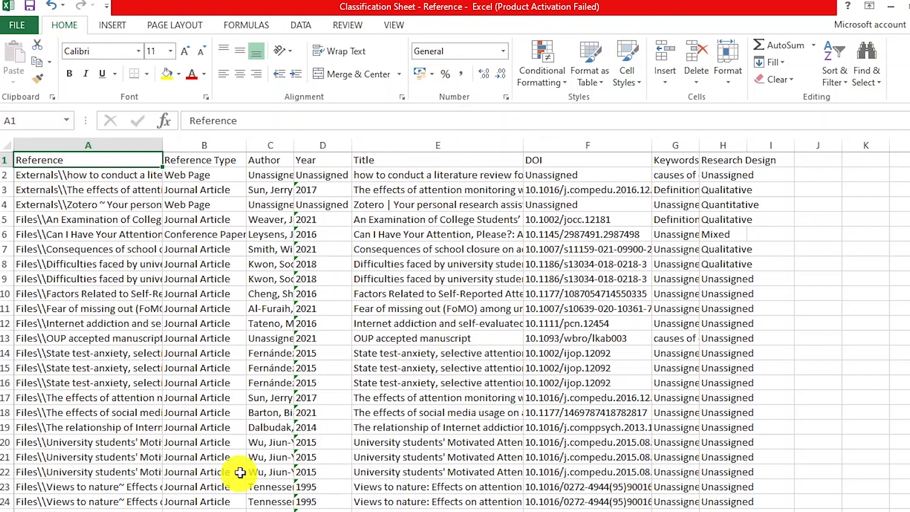
{"action": "left_click", "coordinate": [890, 7]}
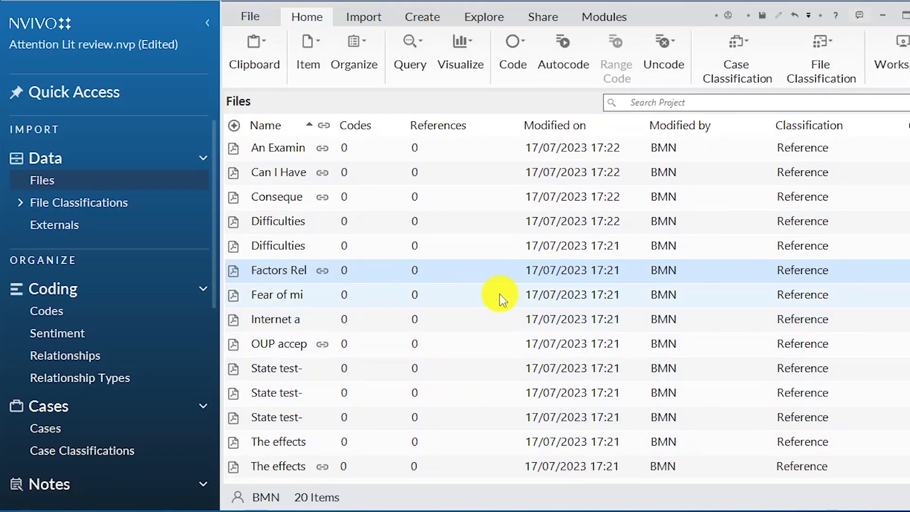
Select all items in the NVivo Files list and create a Word Frequency Query on them
{"action": "scroll", "coordinate": [497, 290], "scroll_direction": "down", "scroll_amount": 4}
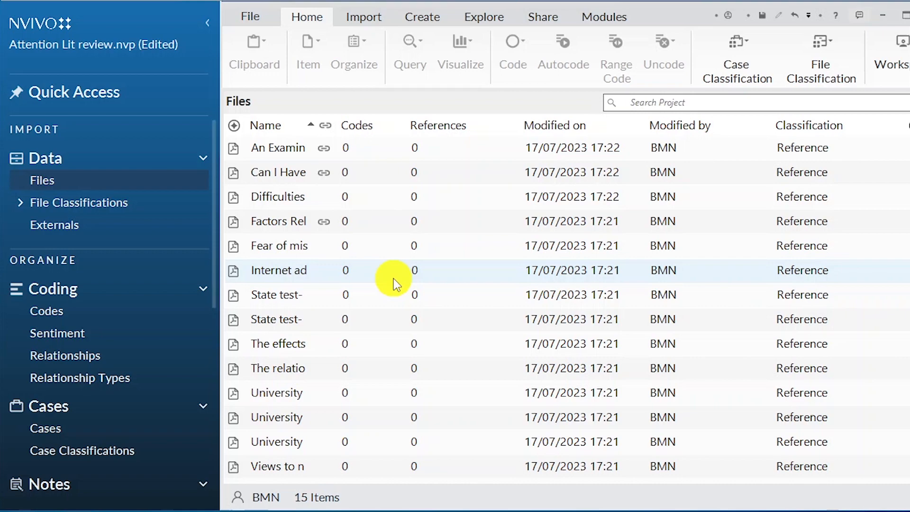
{"action": "key", "text": "ctrl+a"}
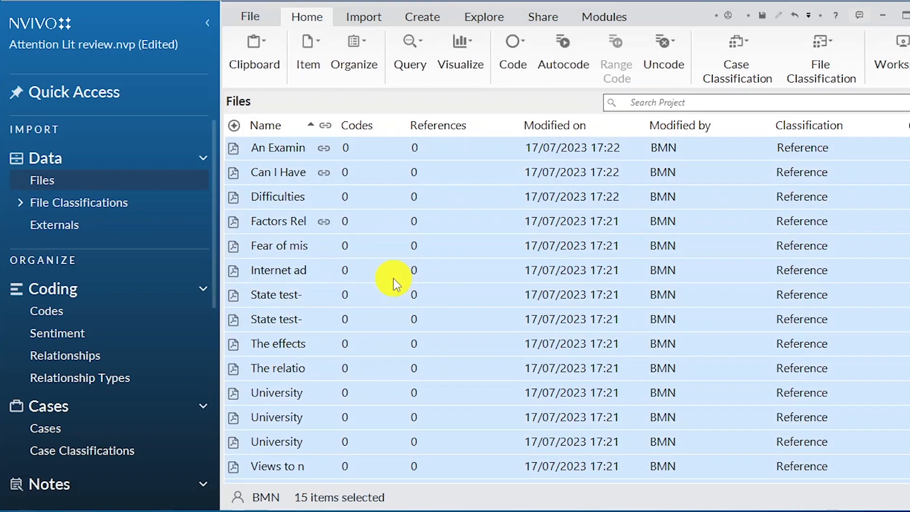
{"action": "left_click", "coordinate": [422, 38]}
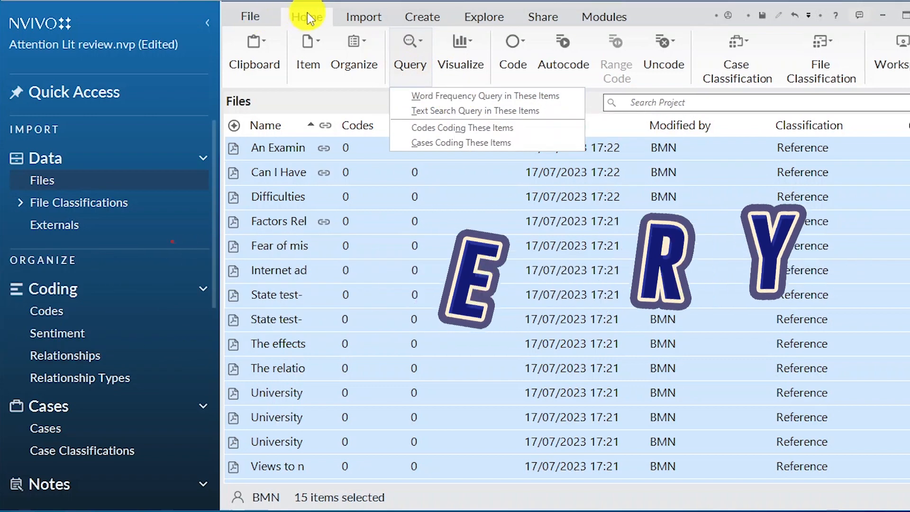
{"action": "left_click", "coordinate": [307, 17]}
{"action": "left_click", "coordinate": [421, 40]}
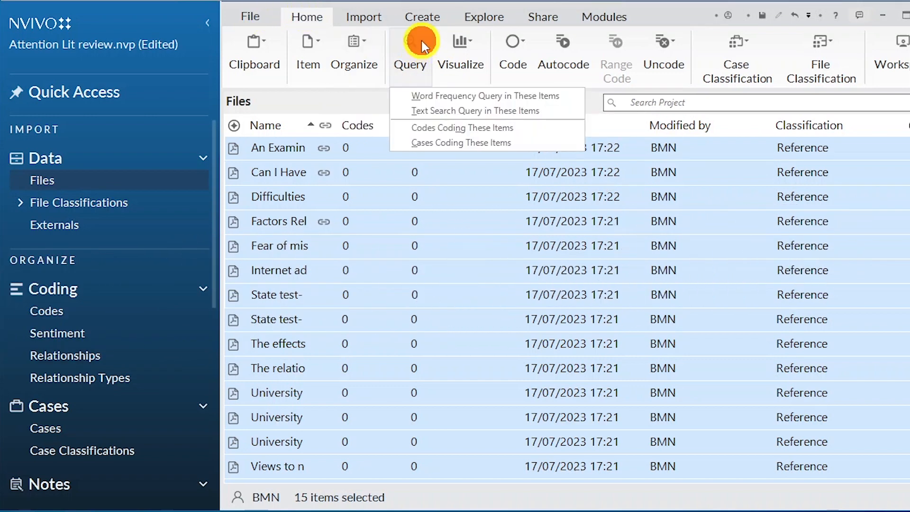
{"action": "left_click", "coordinate": [457, 95]}
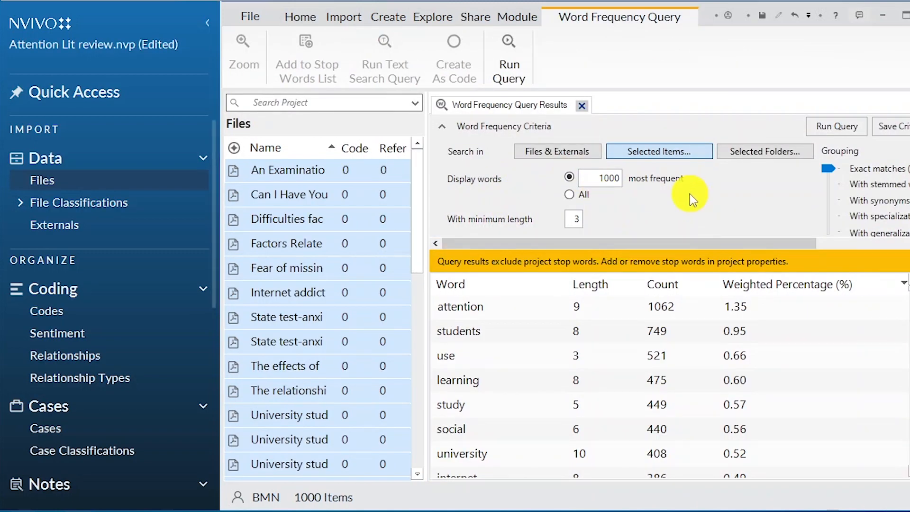
Set the query to display the 100 most frequent words, search in Files & Externals, and run it
{"action": "left_click", "coordinate": [618, 180]}
{"action": "key", "text": "BackSpace"}
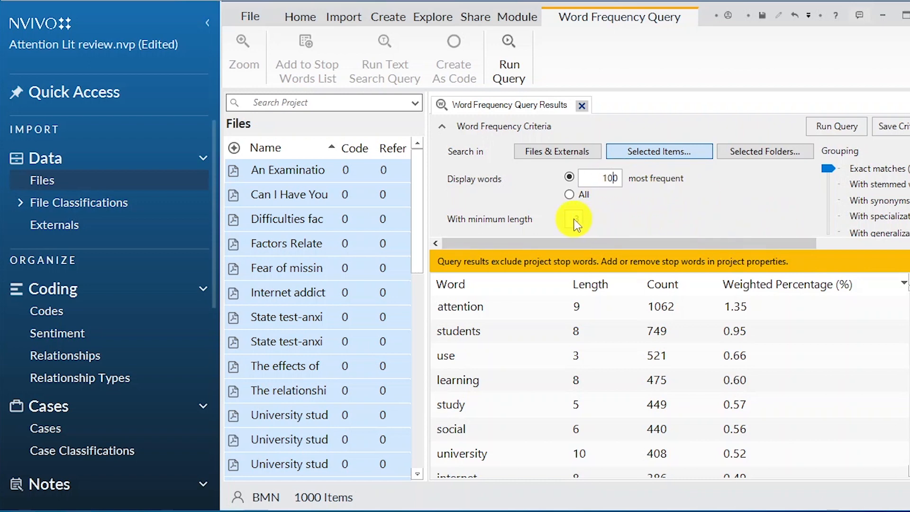
{"action": "scroll", "coordinate": [714, 211], "scroll_direction": "down", "scroll_amount": 1}
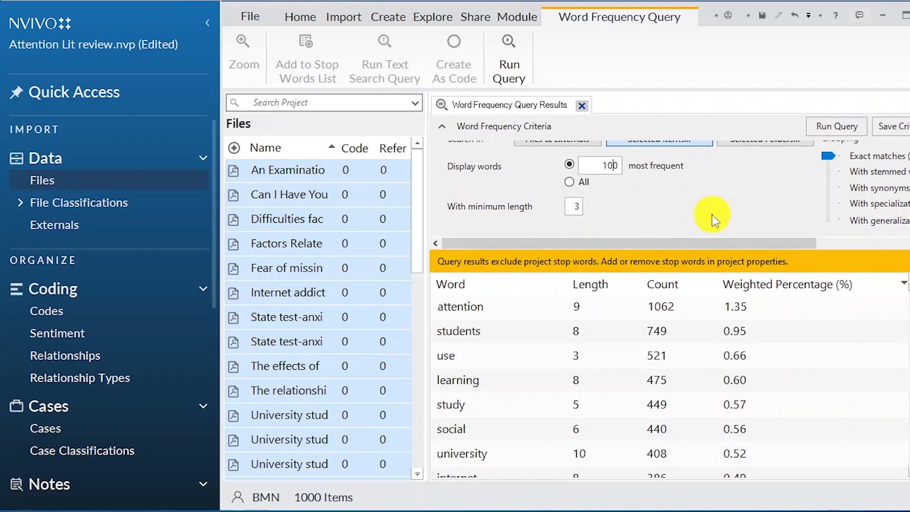
{"action": "scroll", "coordinate": [712, 215], "scroll_direction": "up", "scroll_amount": 1}
{"action": "left_click", "coordinate": [567, 151]}
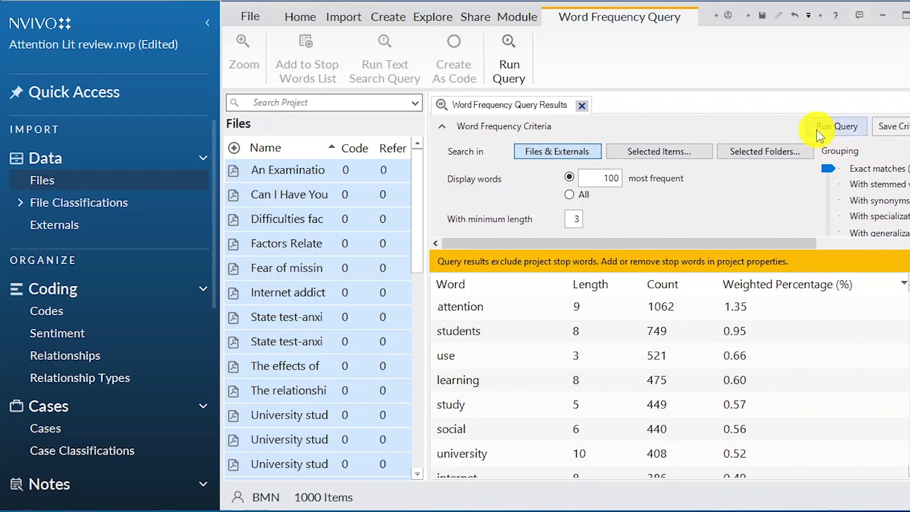
{"action": "left_click", "coordinate": [833, 127]}
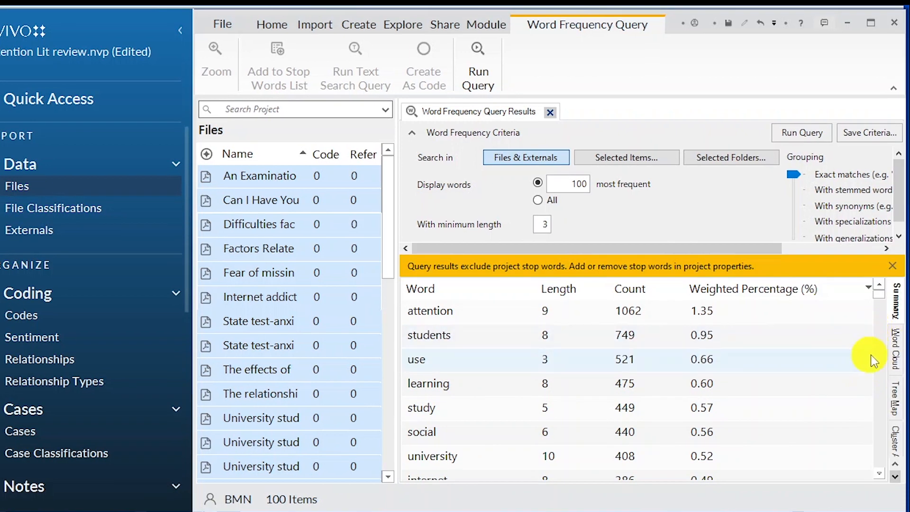
Display the word frequency results as a word cloud and look through it
{"action": "left_click", "coordinate": [897, 350]}
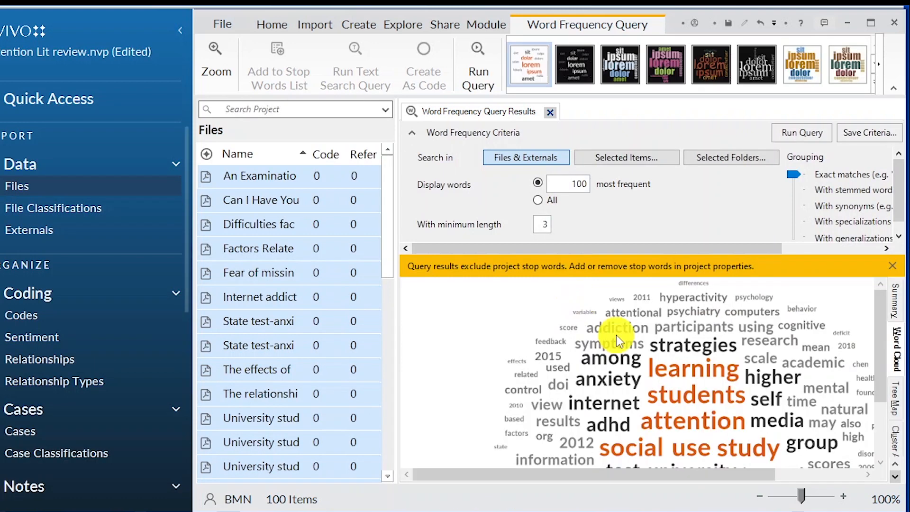
{"action": "scroll", "coordinate": [619, 334], "scroll_direction": "down", "scroll_amount": 2}
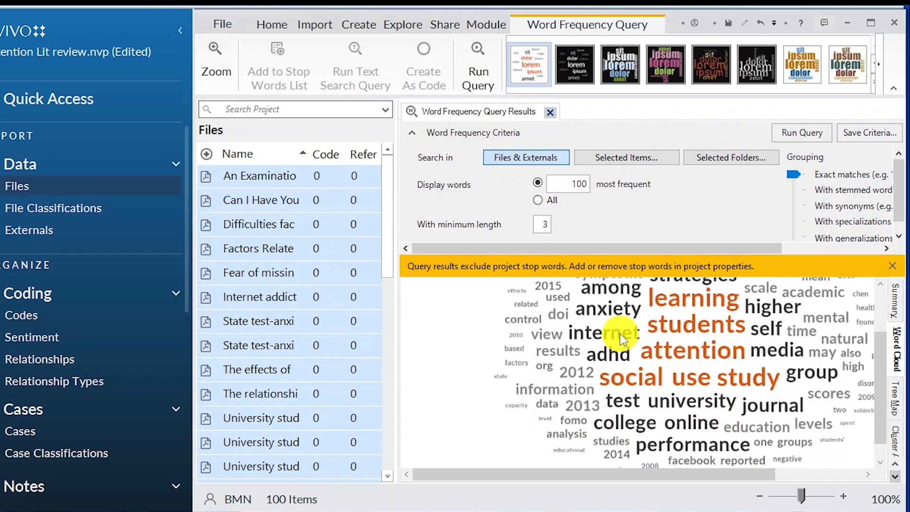
{"action": "scroll", "coordinate": [619, 334], "scroll_direction": "up", "scroll_amount": 1}
{"action": "scroll", "coordinate": [728, 368], "scroll_direction": "down", "scroll_amount": 1}
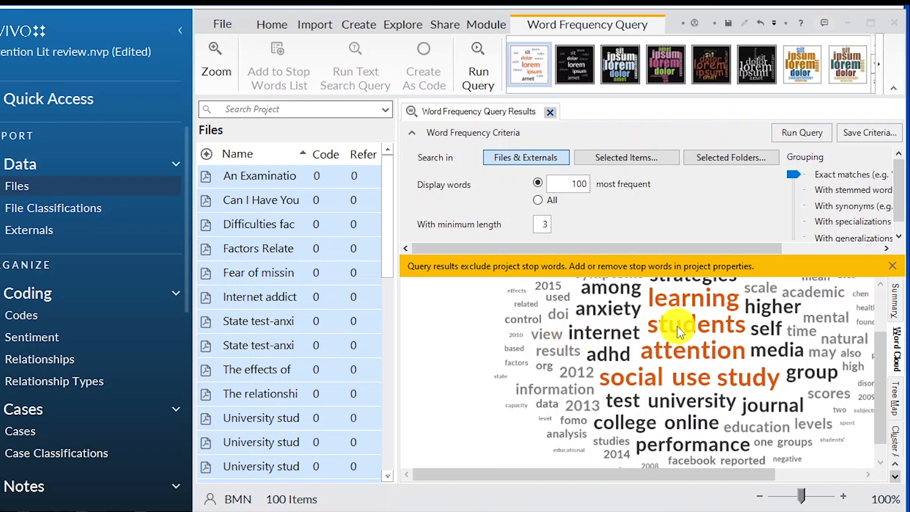
View the word frequency results as a tree map and return to the word cloud
{"action": "left_click", "coordinate": [902, 399]}
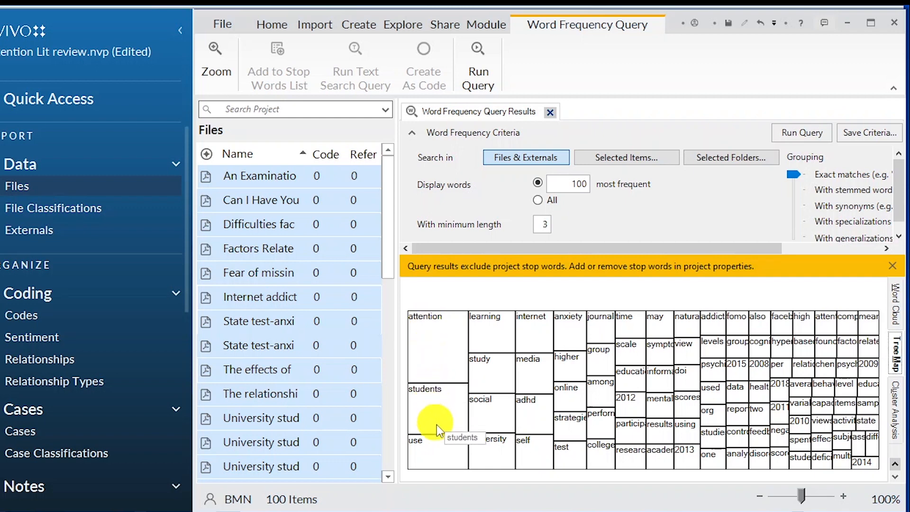
{"action": "left_click", "coordinate": [894, 303]}
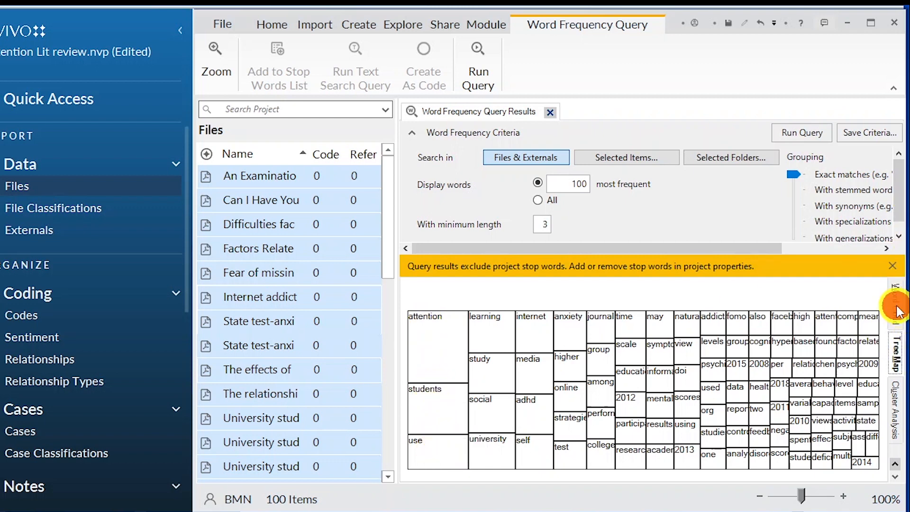
{"action": "scroll", "coordinate": [699, 346], "scroll_direction": "up", "scroll_amount": 2}
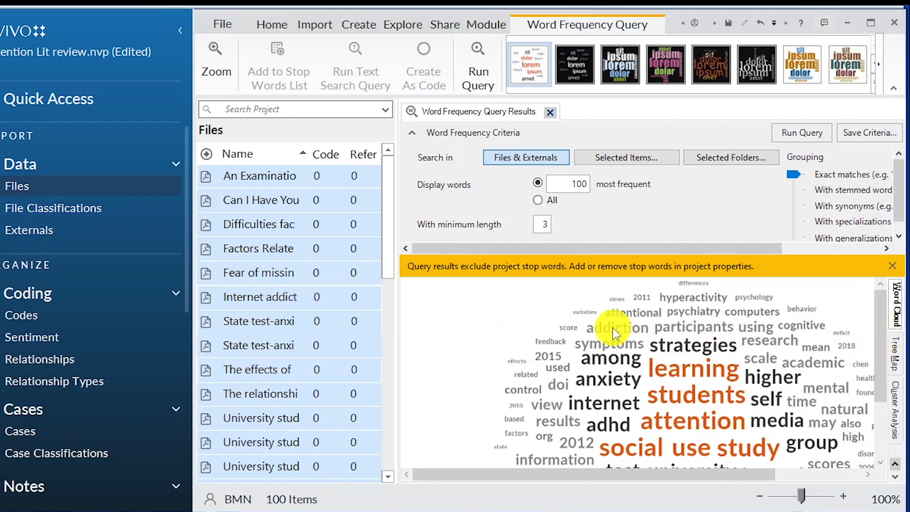
Export the word cloud as a PNG file named "most used words"
{"action": "key", "text": "ctrl+shift+e"}
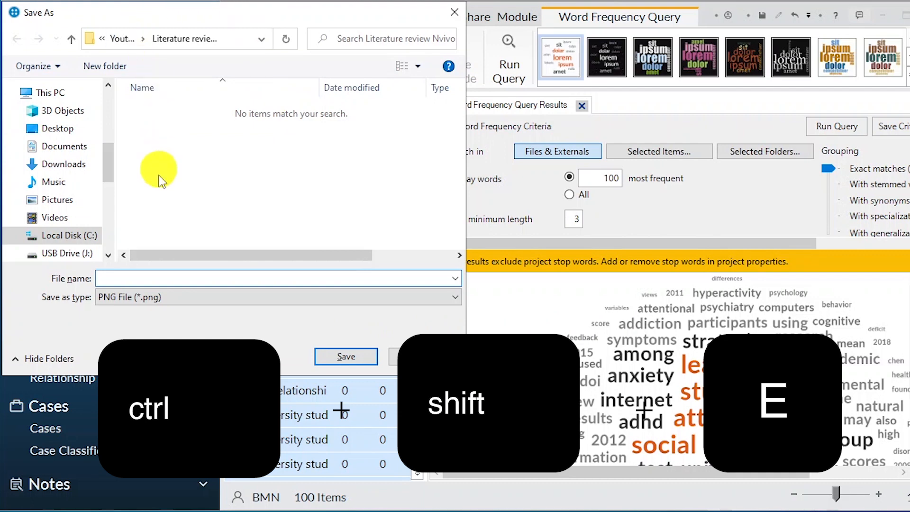
{"action": "type", "text": "most u"}
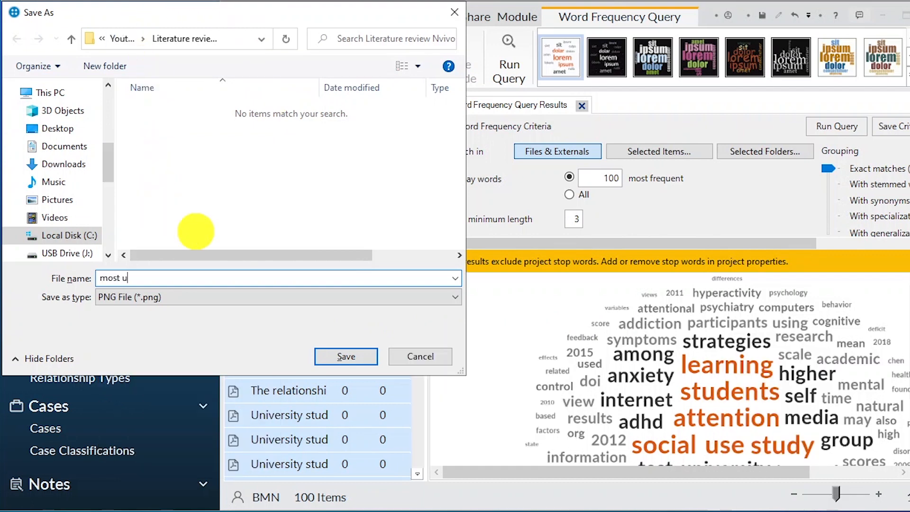
{"action": "type", "text": "sed words"}
{"action": "key", "text": "Return"}
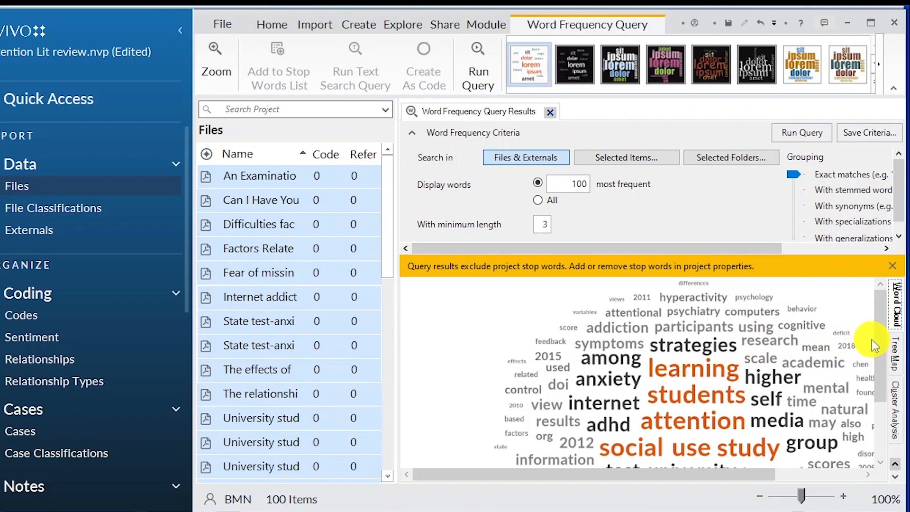
Run a Text Search Query for the word "learning" from the word cloud
{"action": "left_click", "coordinate": [901, 356]}
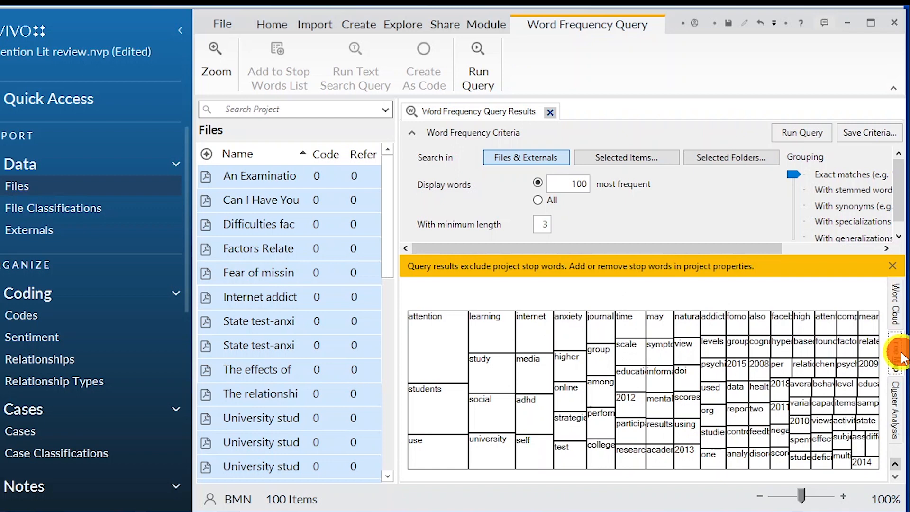
{"action": "left_click", "coordinate": [895, 306]}
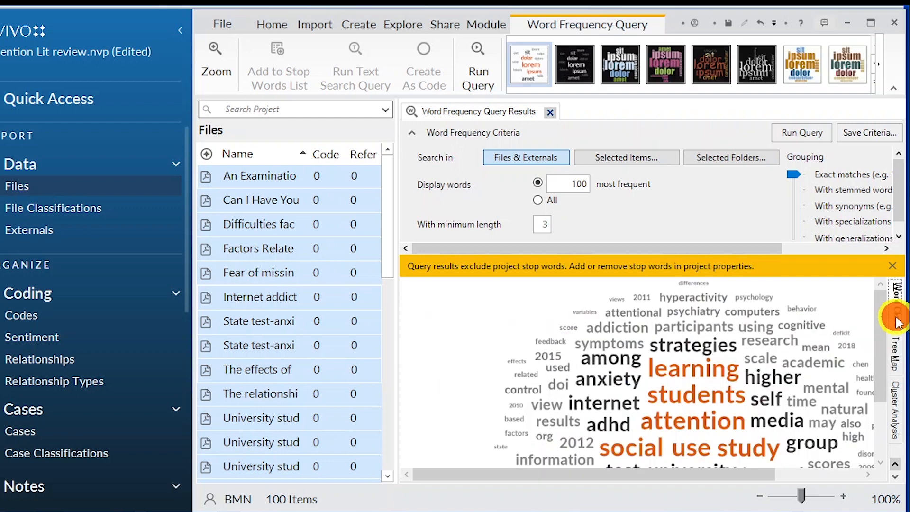
{"action": "right_click", "coordinate": [668, 368]}
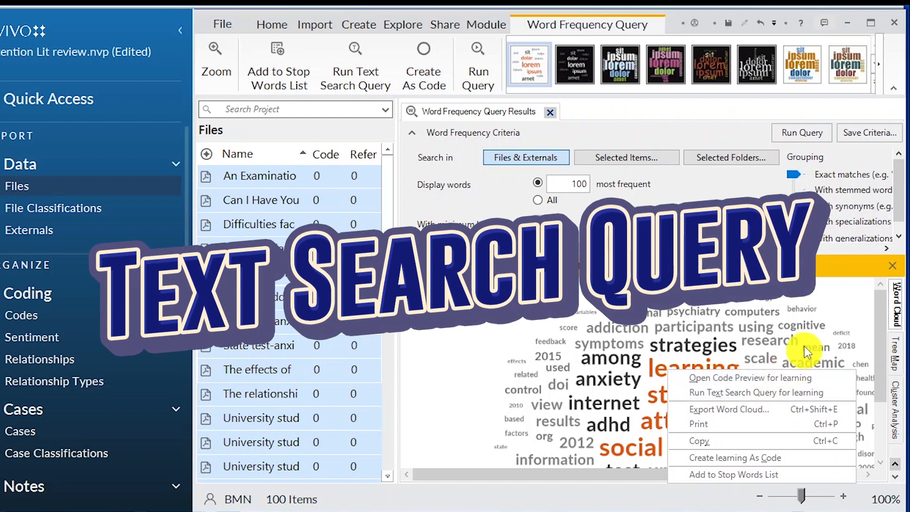
{"action": "left_click", "coordinate": [664, 365]}
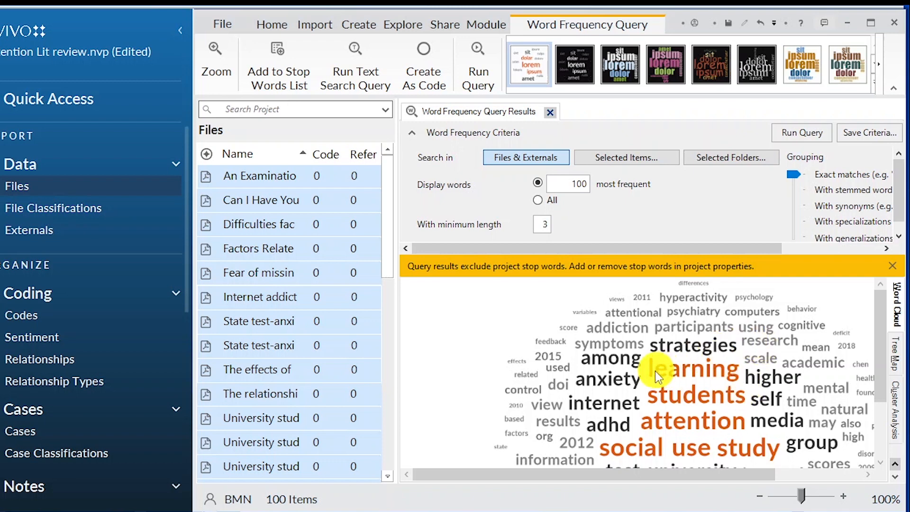
{"action": "right_click", "coordinate": [667, 377]}
{"action": "left_click", "coordinate": [729, 392]}
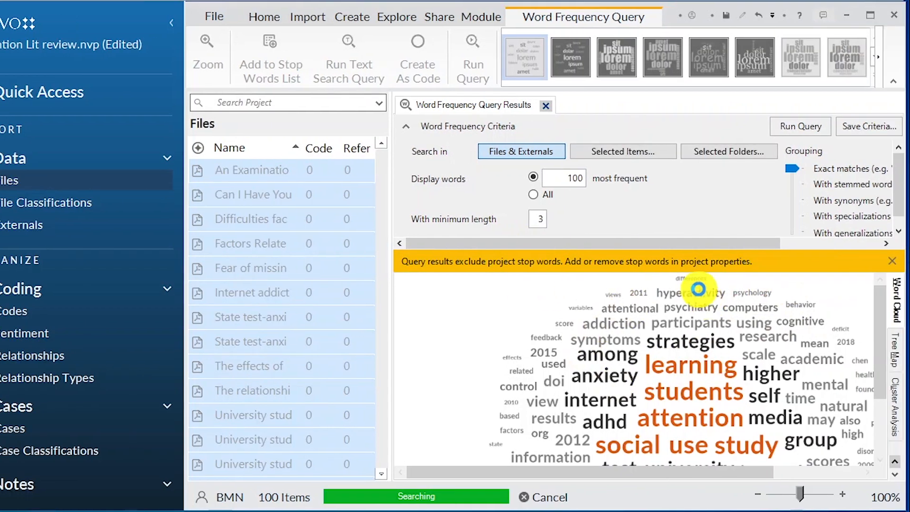
Set the text search to find stemmed words and spread to Broad Context, and rerun the query
{"action": "scroll", "coordinate": [604, 218], "scroll_direction": "down", "scroll_amount": 1}
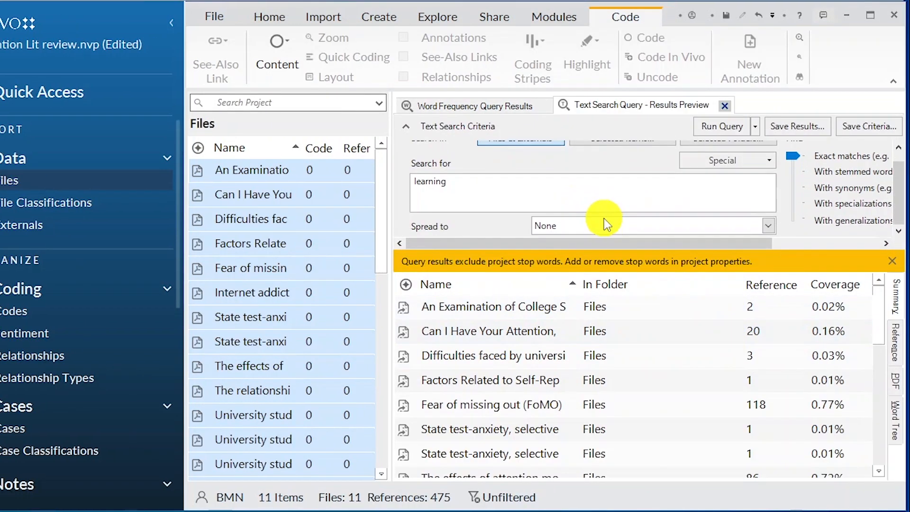
{"action": "scroll", "coordinate": [603, 217], "scroll_direction": "up", "scroll_amount": 1}
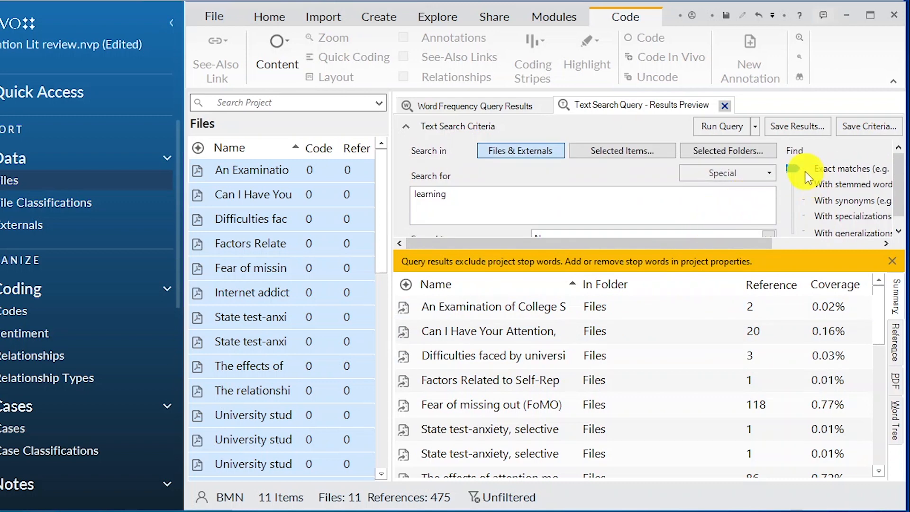
{"action": "left_click_drag", "start_coordinate": [794, 169], "coordinate": [822, 188]}
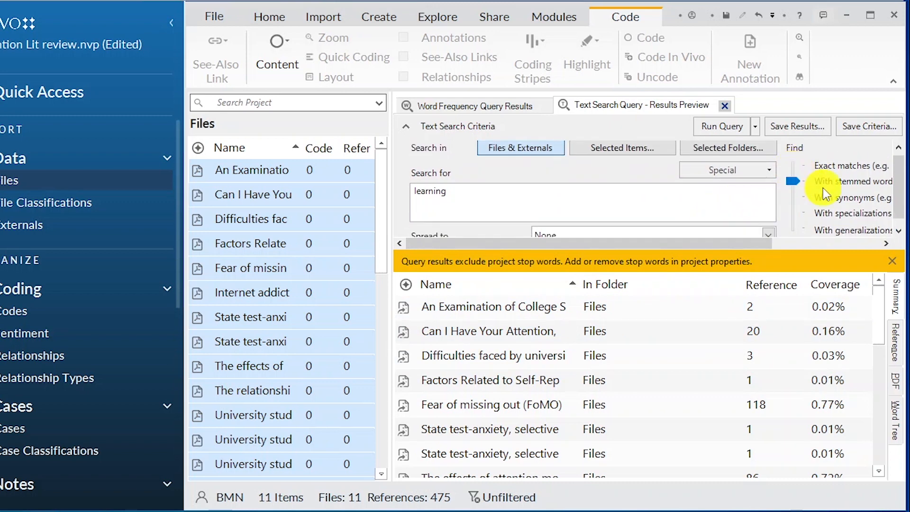
{"action": "left_click_drag", "start_coordinate": [709, 246], "coordinate": [760, 222]}
{"action": "left_click", "coordinate": [769, 230]}
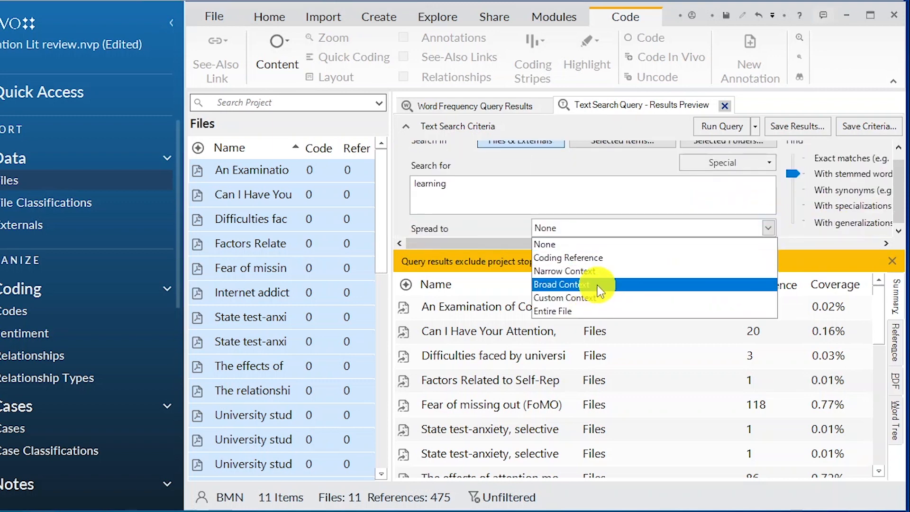
{"action": "left_click", "coordinate": [596, 283]}
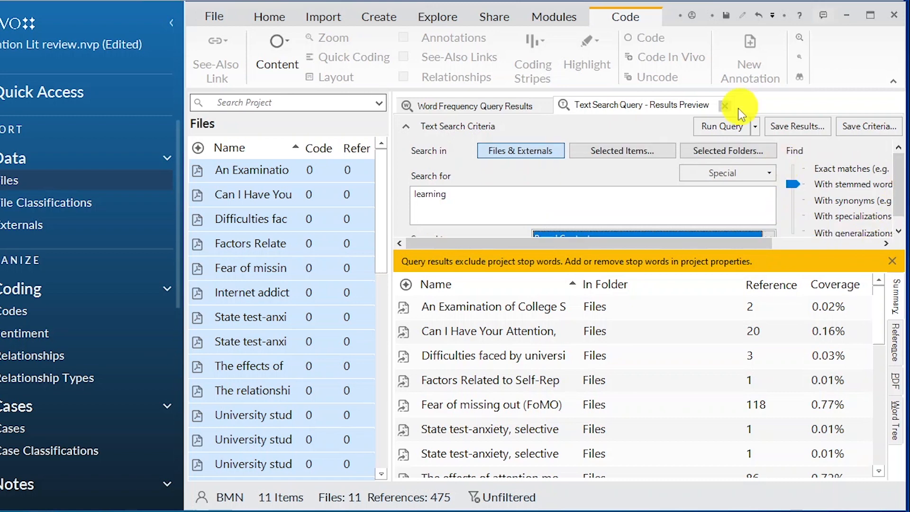
{"action": "left_click", "coordinate": [728, 126]}
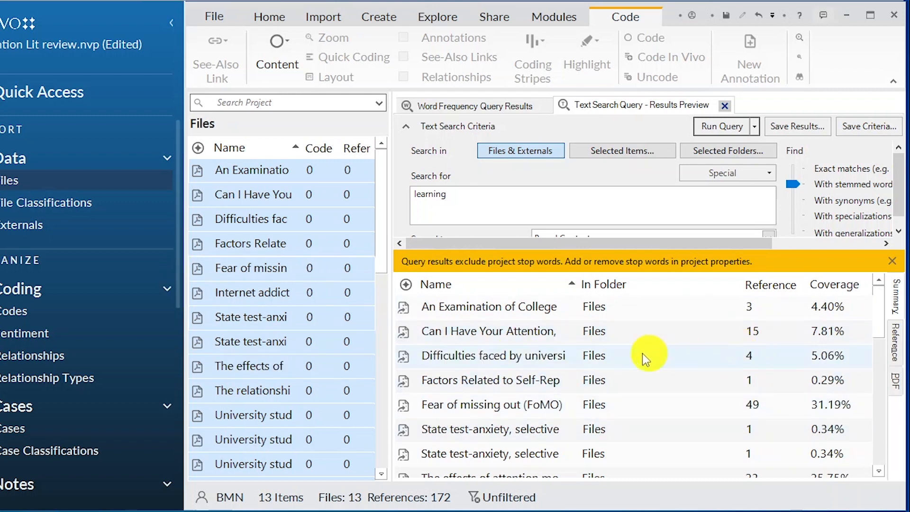
Show the text search results as references and read through the passages found in the files
{"action": "left_click", "coordinate": [895, 343]}
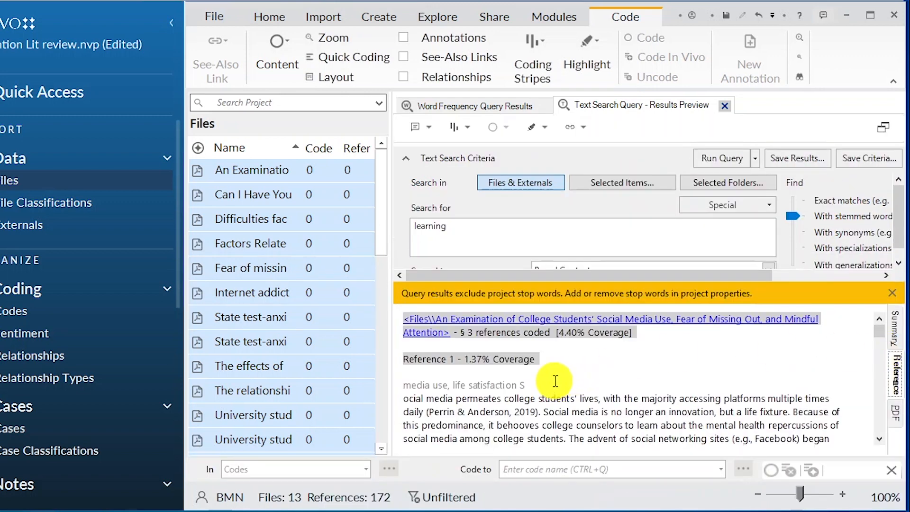
{"action": "scroll", "coordinate": [555, 380], "scroll_direction": "down", "scroll_amount": 5}
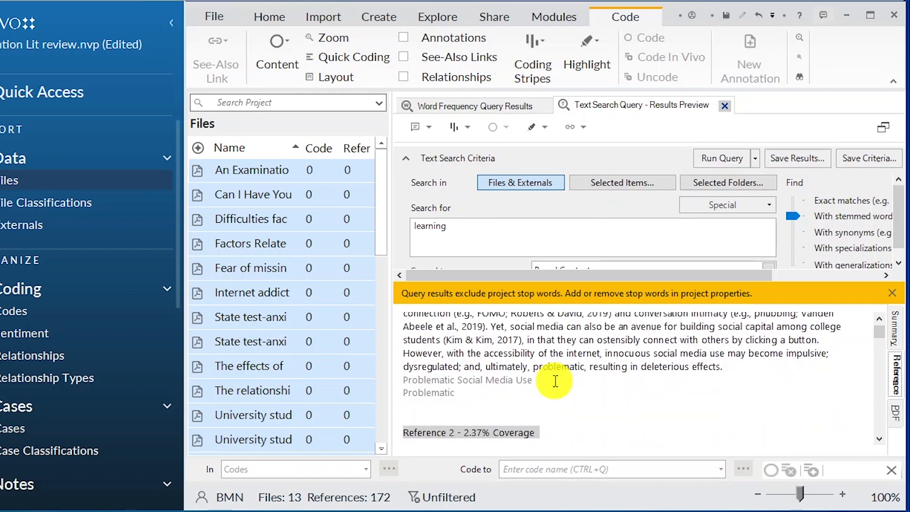
{"action": "scroll", "coordinate": [554, 380], "scroll_direction": "up", "scroll_amount": 3}
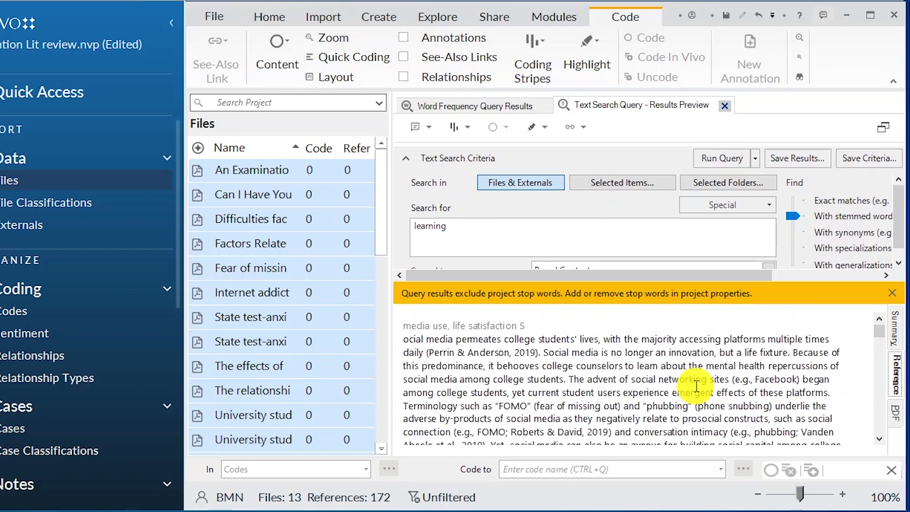
{"action": "scroll", "coordinate": [697, 386], "scroll_direction": "down", "scroll_amount": 10}
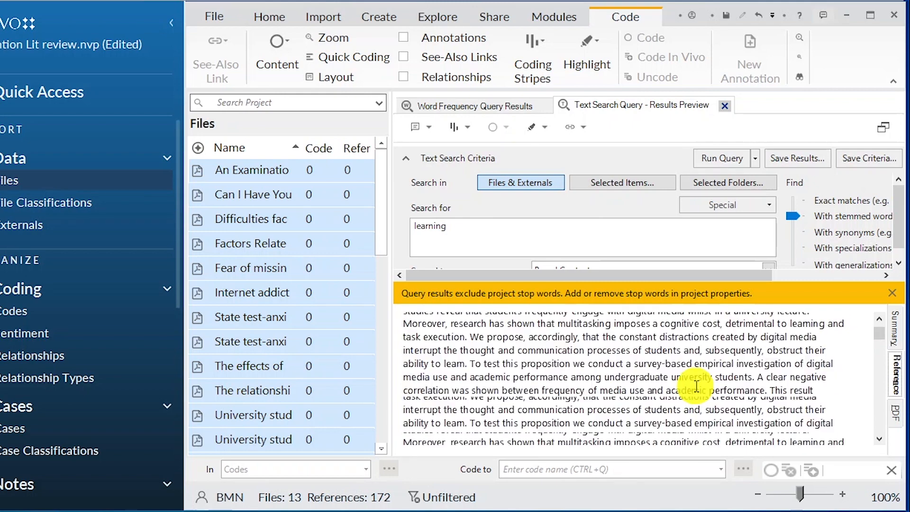
{"action": "scroll", "coordinate": [697, 386], "scroll_direction": "down", "scroll_amount": 15}
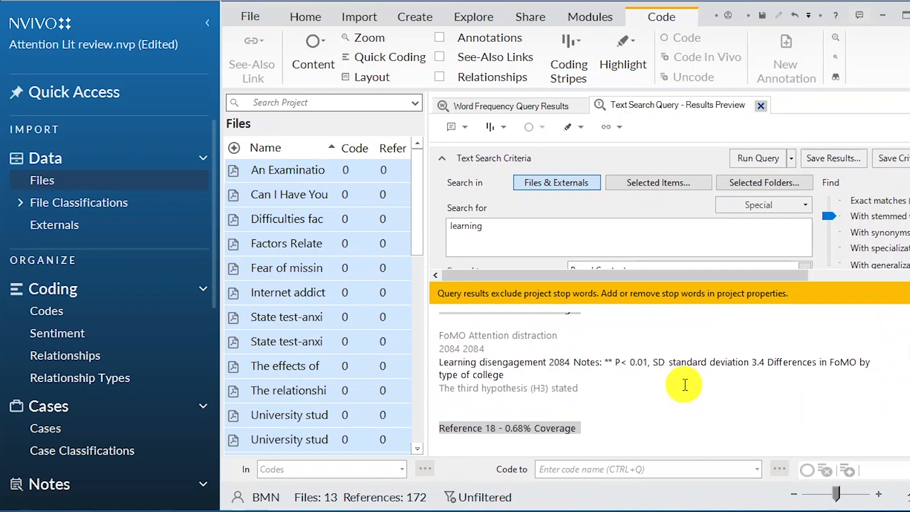
{"action": "scroll", "coordinate": [685, 384], "scroll_direction": "down", "scroll_amount": 15}
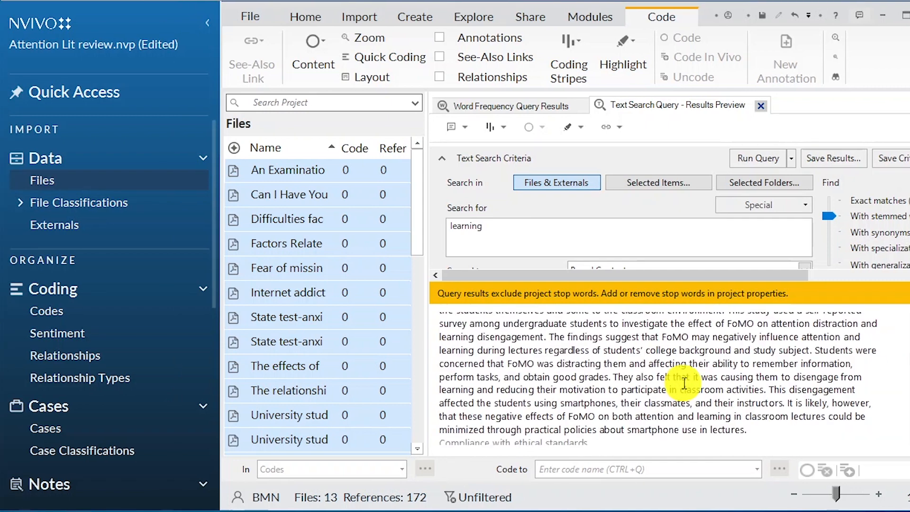
{"action": "scroll", "coordinate": [684, 383], "scroll_direction": "down", "scroll_amount": 15}
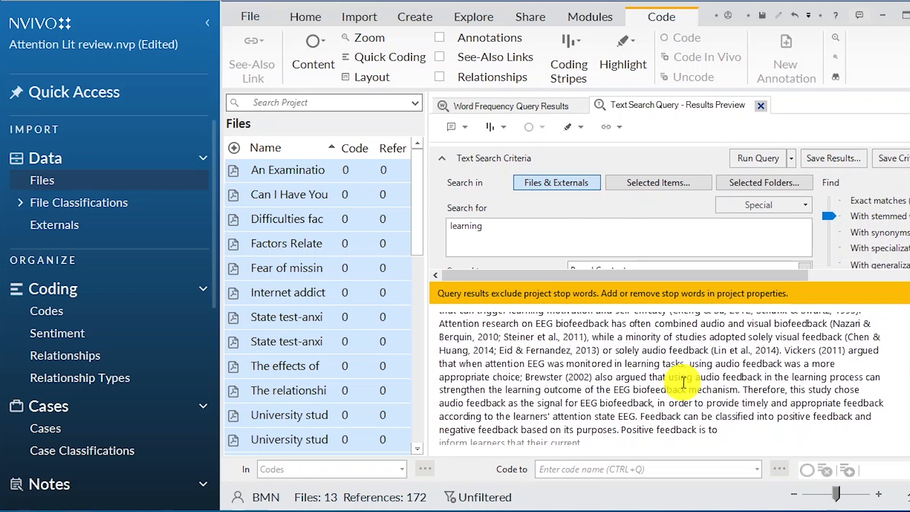
Save the text search results as a new code named "Learning" in the Codes location
{"action": "left_click", "coordinate": [825, 159]}
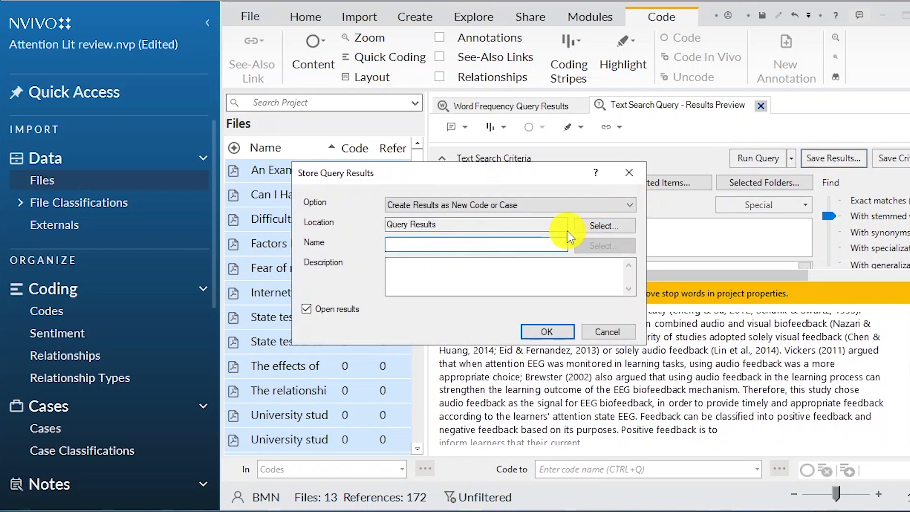
{"action": "left_click", "coordinate": [586, 226]}
{"action": "double_click", "coordinate": [394, 135]}
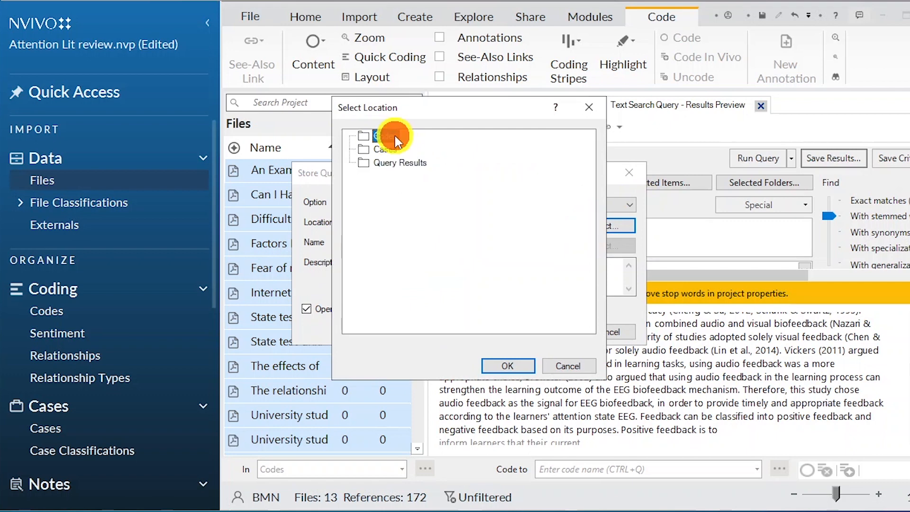
{"action": "left_click", "coordinate": [453, 244]}
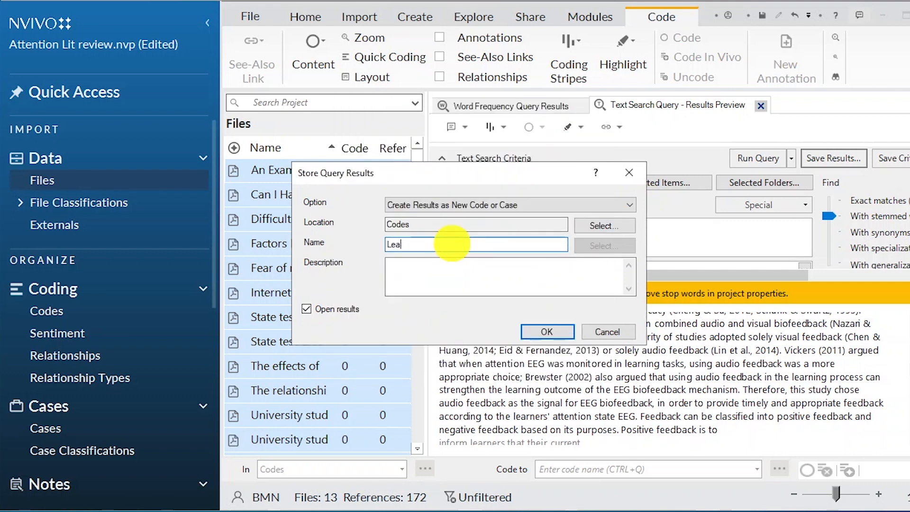
{"action": "type", "text": "Learning"}
{"action": "left_click", "coordinate": [546, 331]}
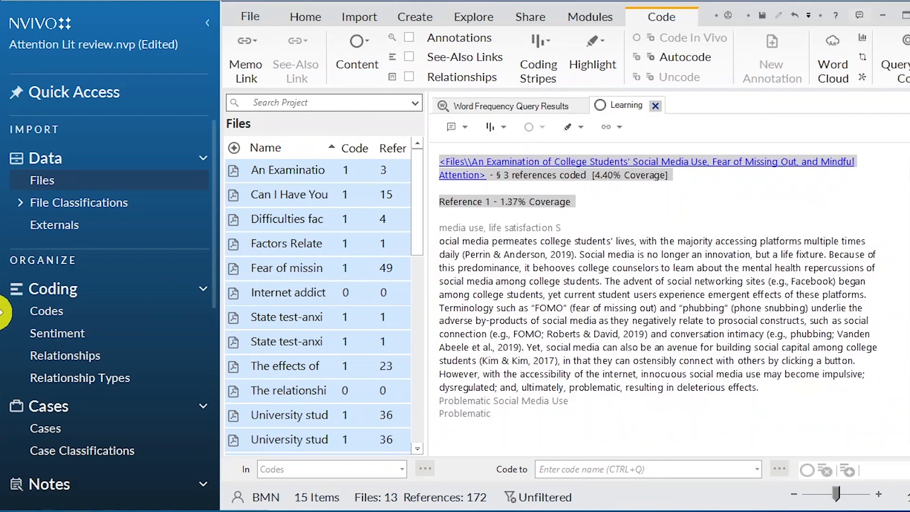
Show the Learning code in the Codes list and review its coded passages for relevance
{"action": "left_click", "coordinate": [52, 311]}
{"action": "left_click", "coordinate": [300, 177]}
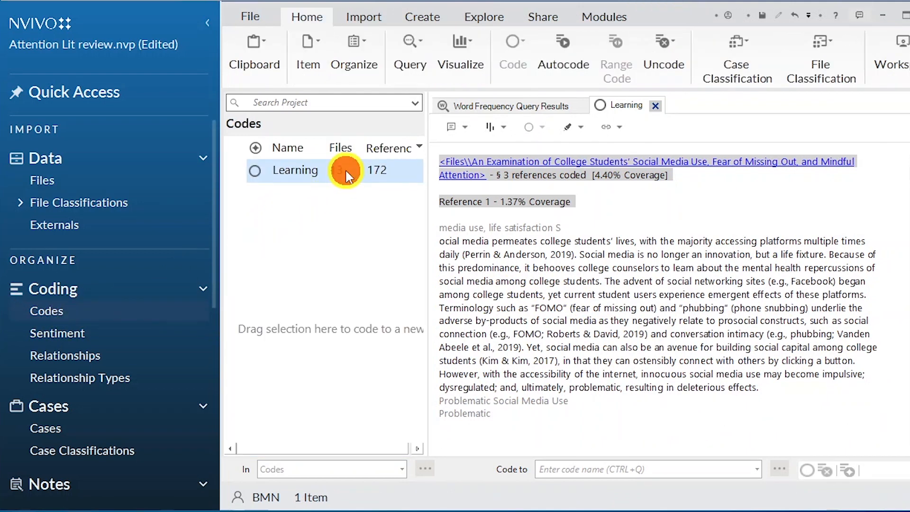
{"action": "left_click", "coordinate": [62, 308]}
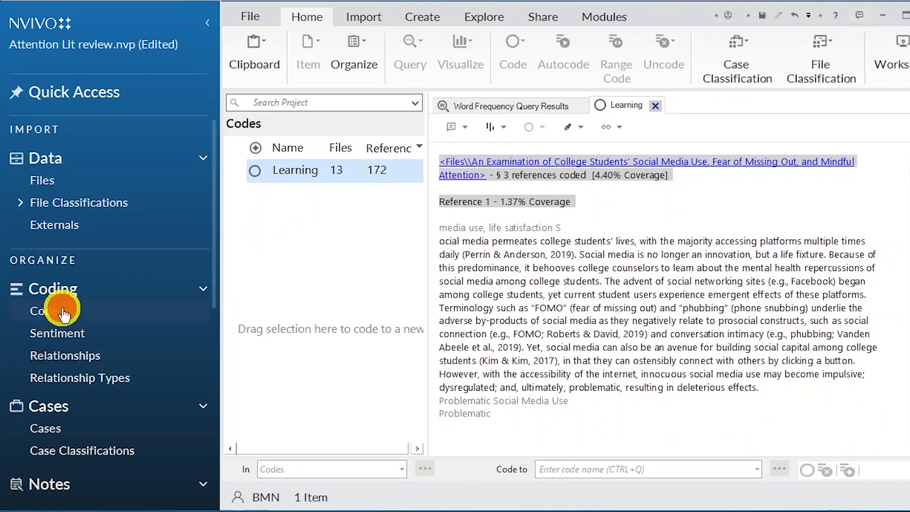
{"action": "left_click", "coordinate": [343, 173]}
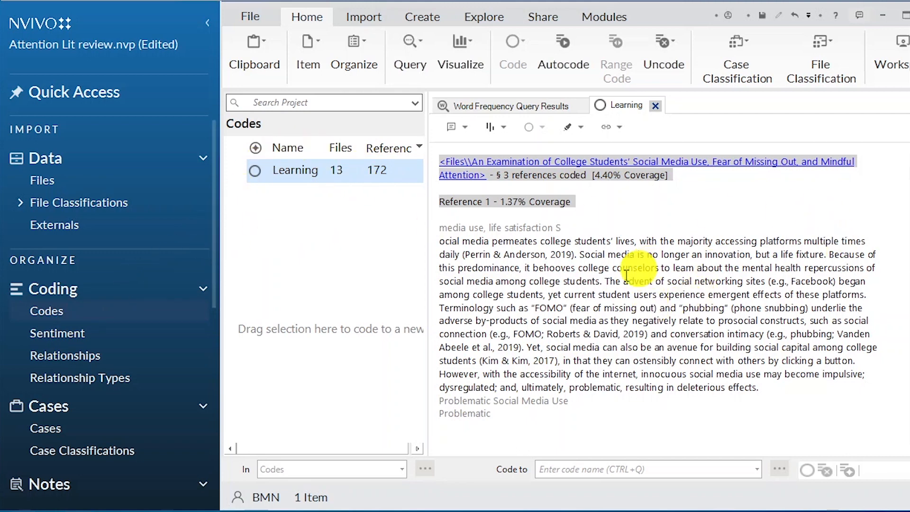
{"action": "scroll", "coordinate": [552, 274], "scroll_direction": "down", "scroll_amount": 3}
{"action": "scroll", "coordinate": [558, 273], "scroll_direction": "down", "scroll_amount": 4}
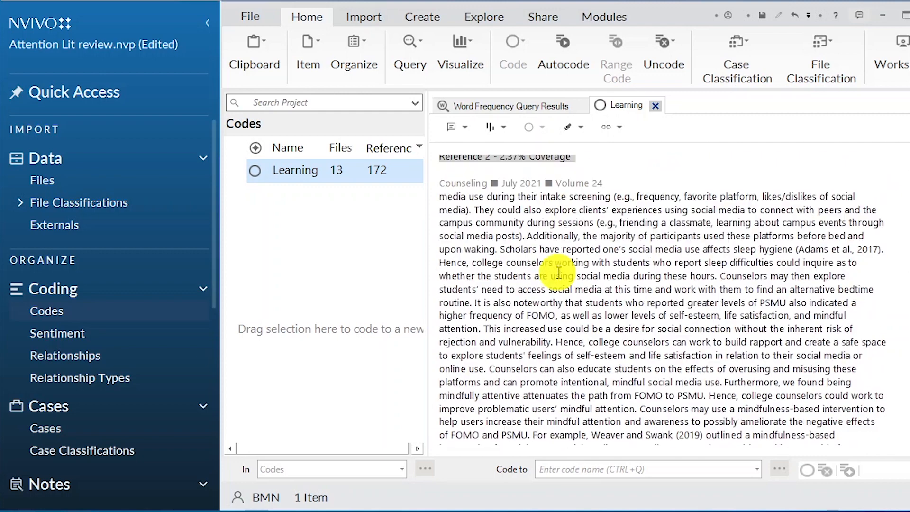
{"action": "scroll", "coordinate": [558, 272], "scroll_direction": "up", "scroll_amount": 8}
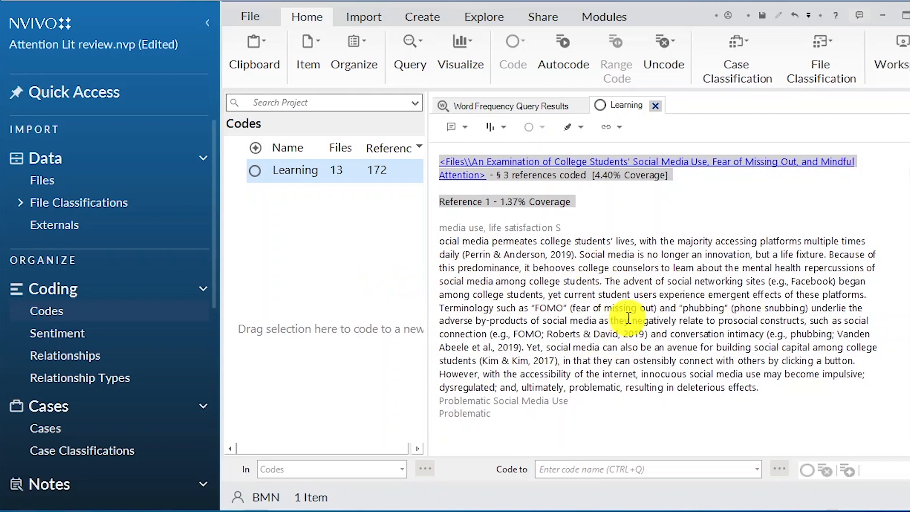
{"action": "scroll", "coordinate": [595, 315], "scroll_direction": "down", "scroll_amount": 4}
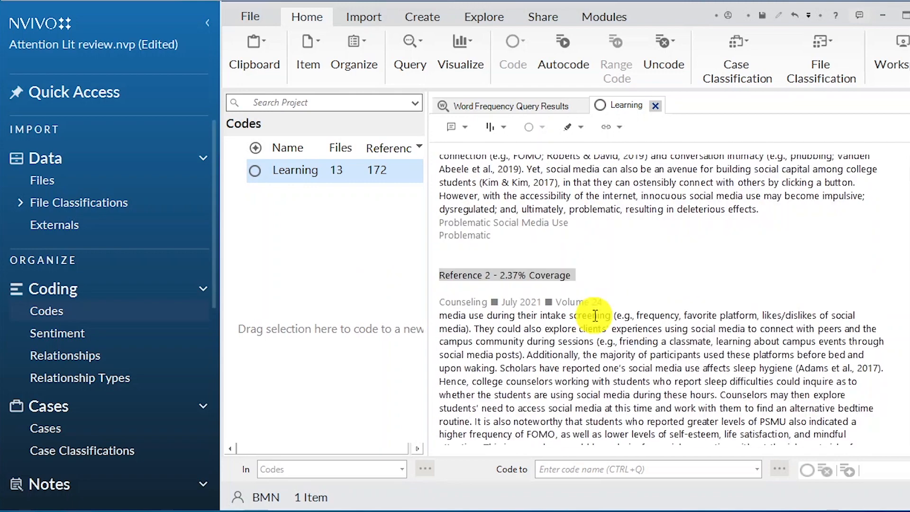
{"action": "scroll", "coordinate": [595, 315], "scroll_direction": "down", "scroll_amount": 6}
{"action": "scroll", "coordinate": [594, 315], "scroll_direction": "up", "scroll_amount": 10}
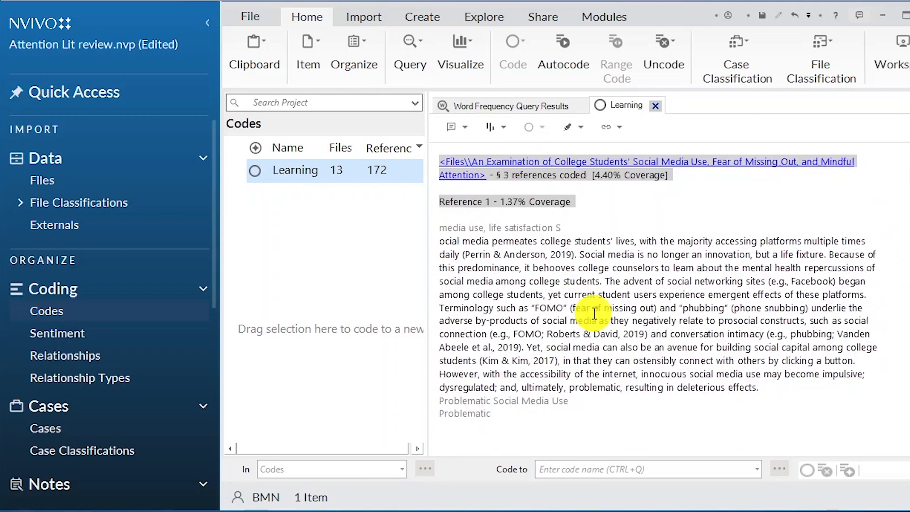
Uncode the entire first reference passage of the first article from the Learning code
{"action": "left_click", "coordinate": [456, 260]}
{"action": "left_click", "coordinate": [555, 286]}
{"action": "left_click_drag", "start_coordinate": [437, 228], "coordinate": [519, 395]}
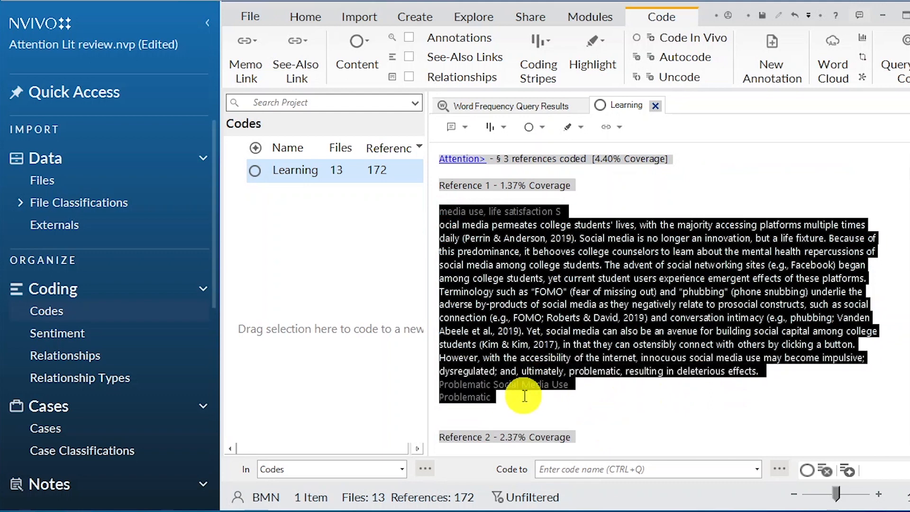
{"action": "right_click", "coordinate": [627, 268]}
{"action": "left_click", "coordinate": [681, 327]}
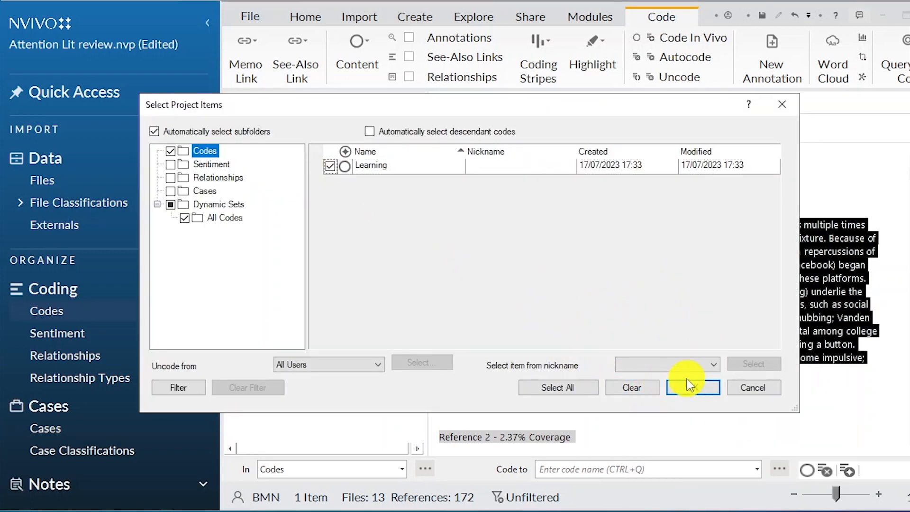
{"action": "left_click", "coordinate": [686, 382]}
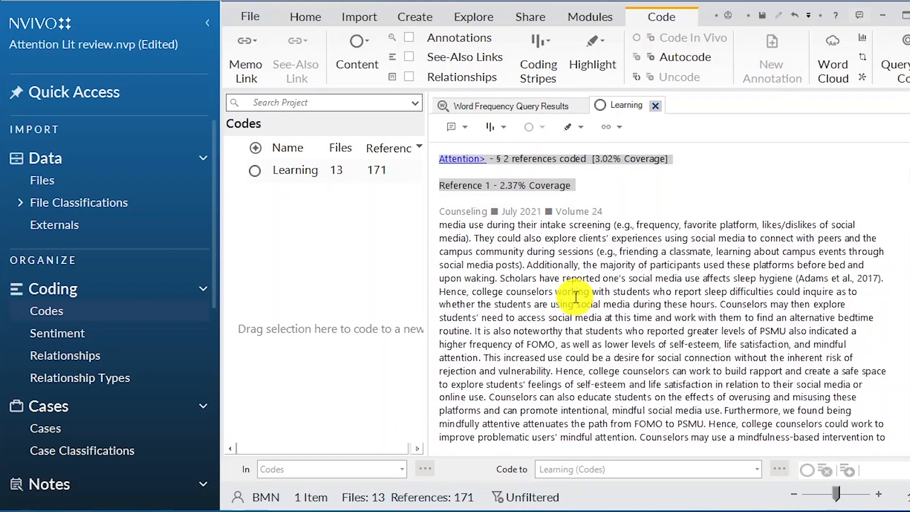
Review the remaining reference passages coded to the Learning code across the articles
{"action": "scroll", "coordinate": [676, 251], "scroll_direction": "down", "scroll_amount": 10}
{"action": "scroll", "coordinate": [677, 251], "scroll_direction": "up", "scroll_amount": 5}
{"action": "scroll", "coordinate": [675, 253], "scroll_direction": "down", "scroll_amount": 10}
{"action": "scroll", "coordinate": [674, 255], "scroll_direction": "down", "scroll_amount": 15}
{"action": "scroll", "coordinate": [712, 277], "scroll_direction": "up", "scroll_amount": 10}
{"action": "scroll", "coordinate": [712, 278], "scroll_direction": "up", "scroll_amount": 15}
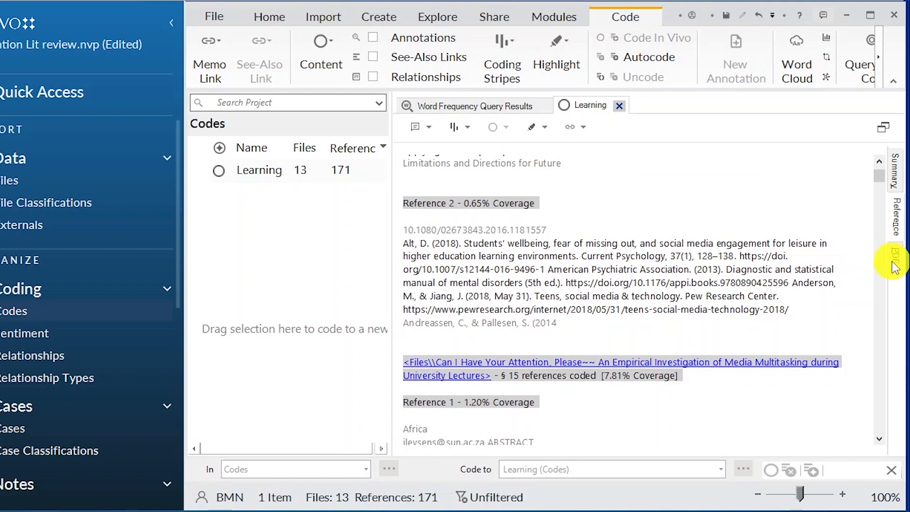
Show the Learning code's sources in PDF view and examine the coded text in the first article
{"action": "left_click", "coordinate": [895, 256]}
{"action": "scroll", "coordinate": [569, 368], "scroll_direction": "down", "scroll_amount": 5}
{"action": "scroll", "coordinate": [569, 369], "scroll_direction": "down", "scroll_amount": 5}
{"action": "scroll", "coordinate": [568, 368], "scroll_direction": "up", "scroll_amount": 5}
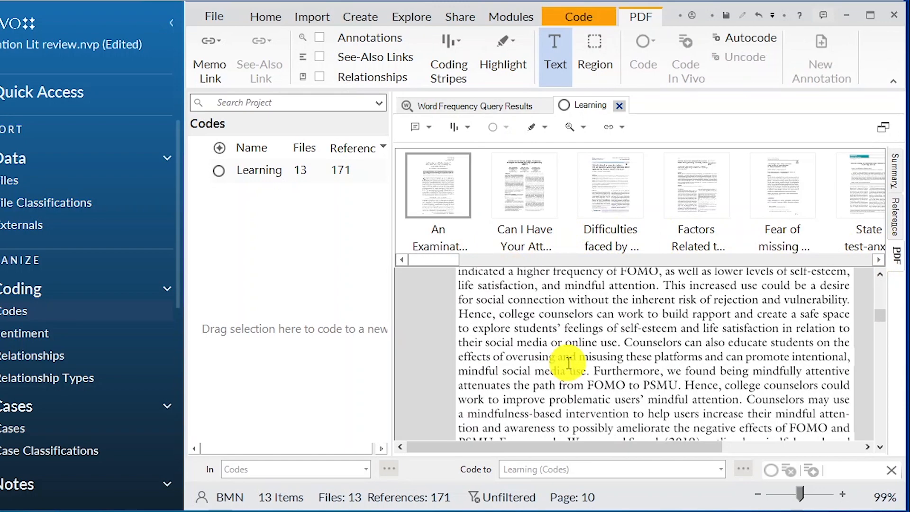
{"action": "scroll", "coordinate": [569, 367], "scroll_direction": "up", "scroll_amount": 6}
{"action": "scroll", "coordinate": [568, 365], "scroll_direction": "down", "scroll_amount": 4}
{"action": "scroll", "coordinate": [568, 363], "scroll_direction": "down", "scroll_amount": 3}
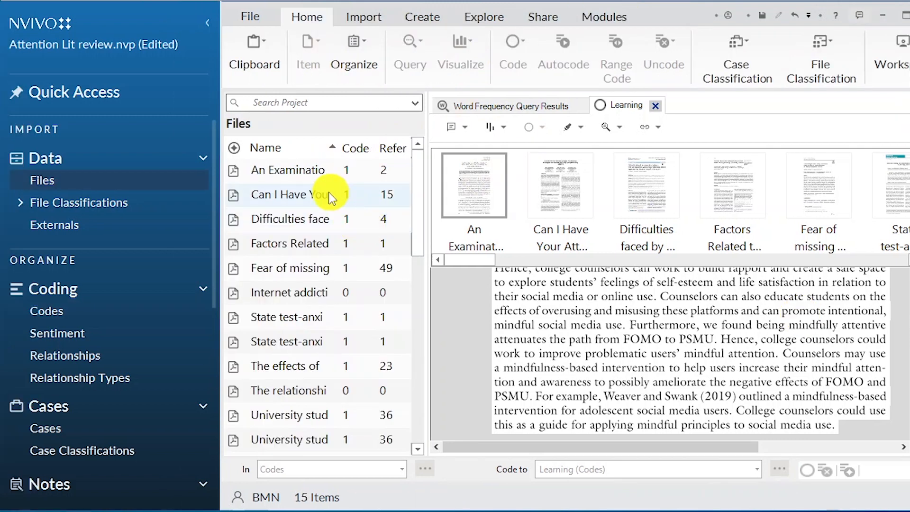
Run a text search query for the word "students" from the word frequency cloud
{"action": "left_click", "coordinate": [474, 106]}
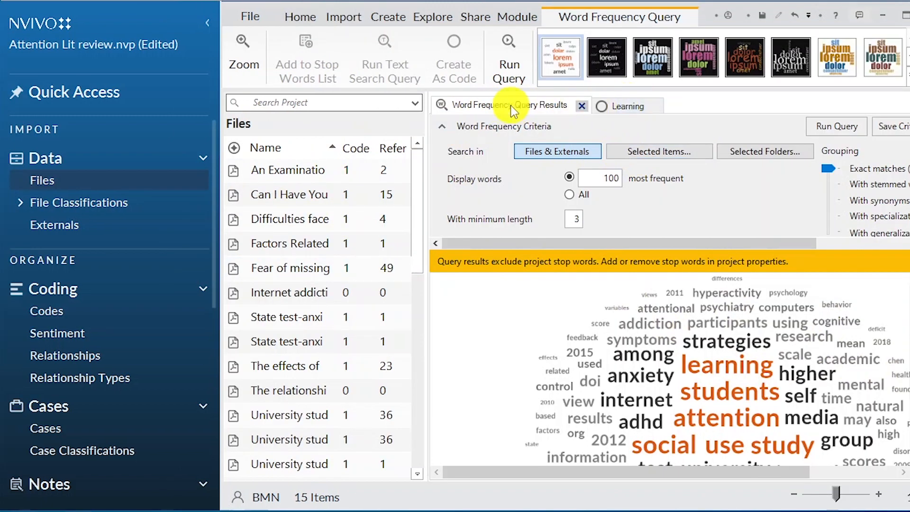
{"action": "scroll", "coordinate": [729, 390], "scroll_direction": "down", "scroll_amount": 1}
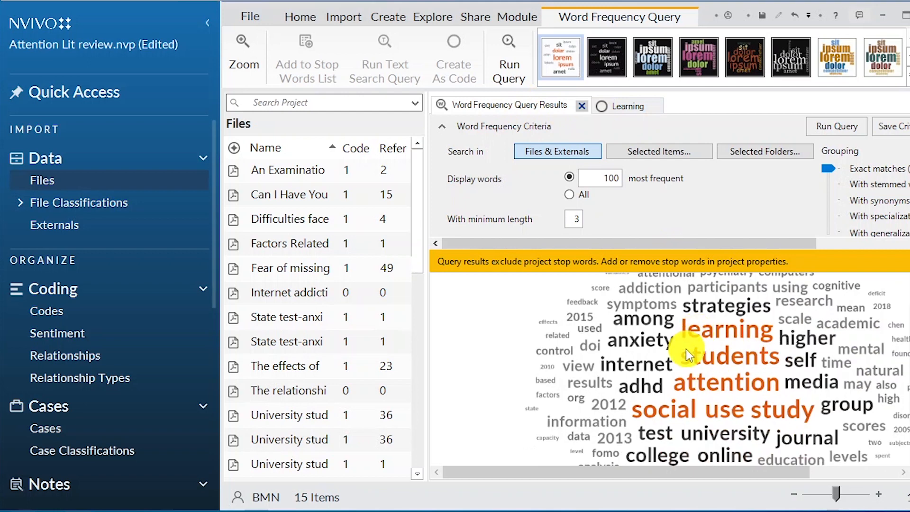
{"action": "right_click", "coordinate": [706, 352]}
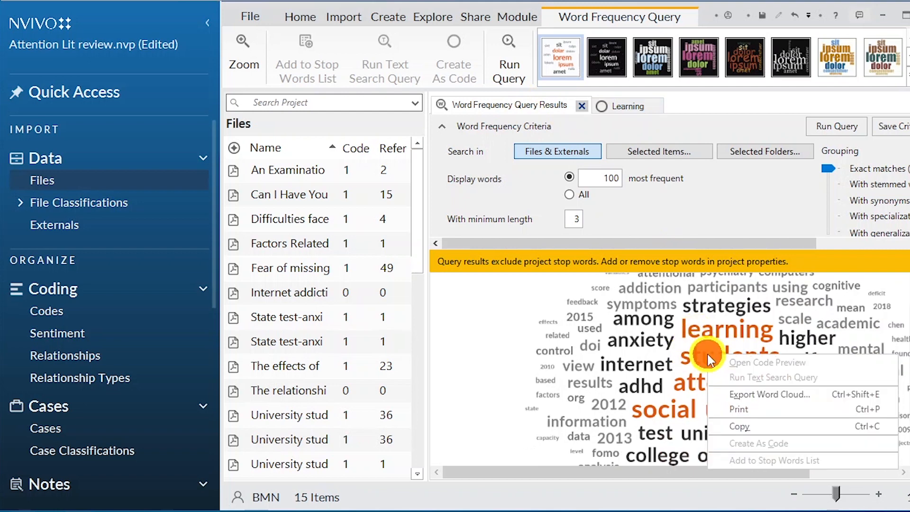
{"action": "left_click", "coordinate": [805, 375]}
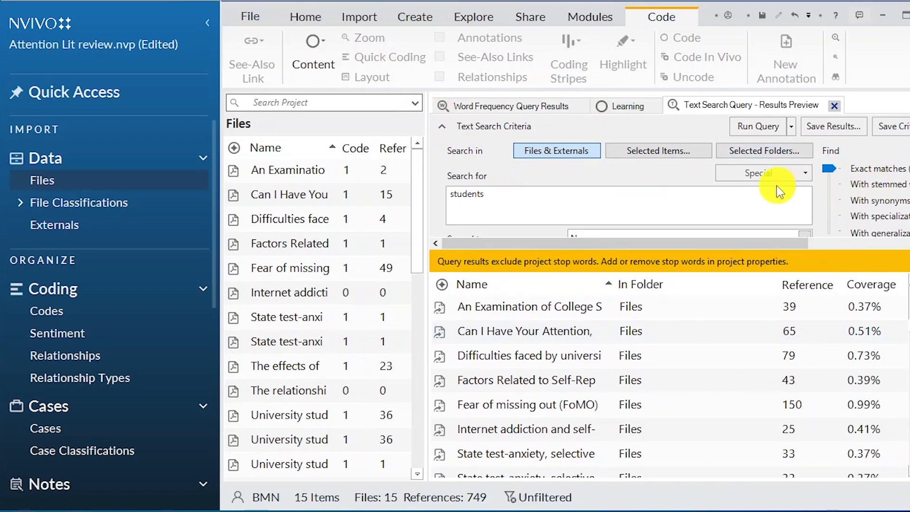
Rerun the "students" text search with exact matches and results spread to Broad Context
{"action": "left_click", "coordinate": [830, 196]}
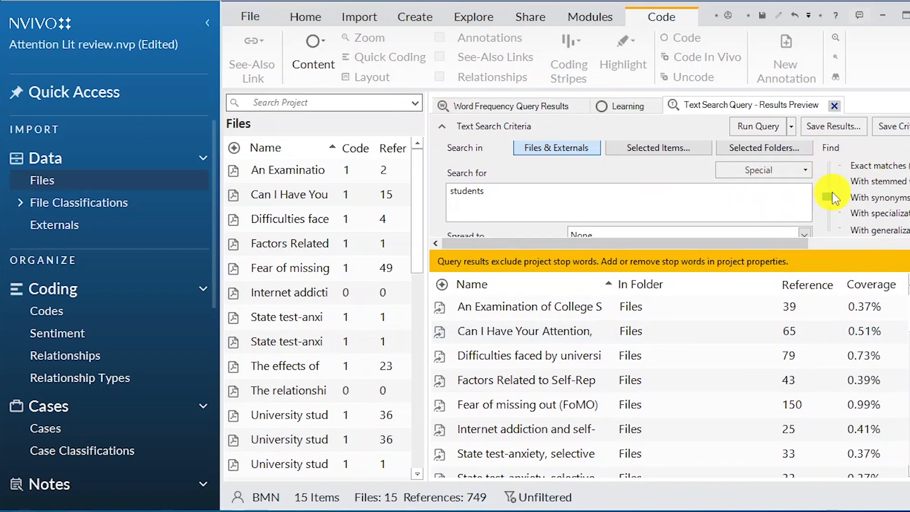
{"action": "left_click", "coordinate": [827, 162]}
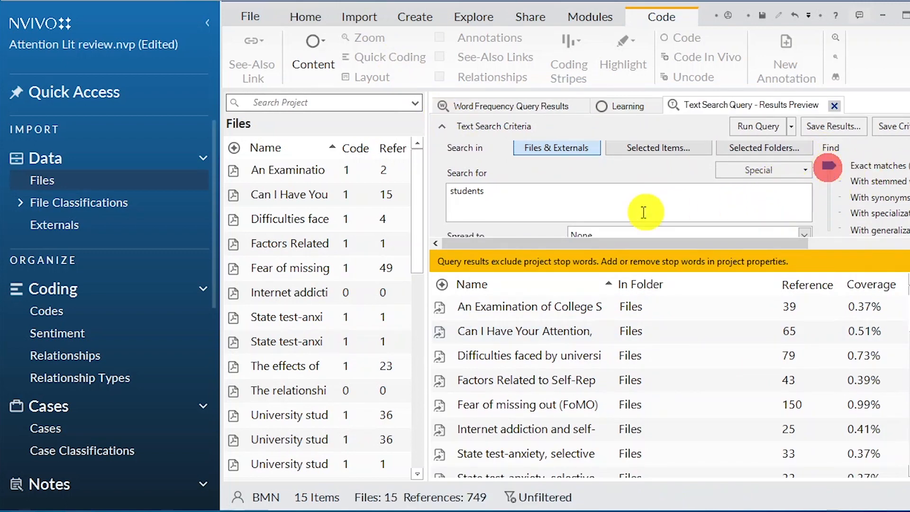
{"action": "scroll", "coordinate": [679, 232], "scroll_direction": "down", "scroll_amount": 1}
{"action": "left_click", "coordinate": [803, 225]}
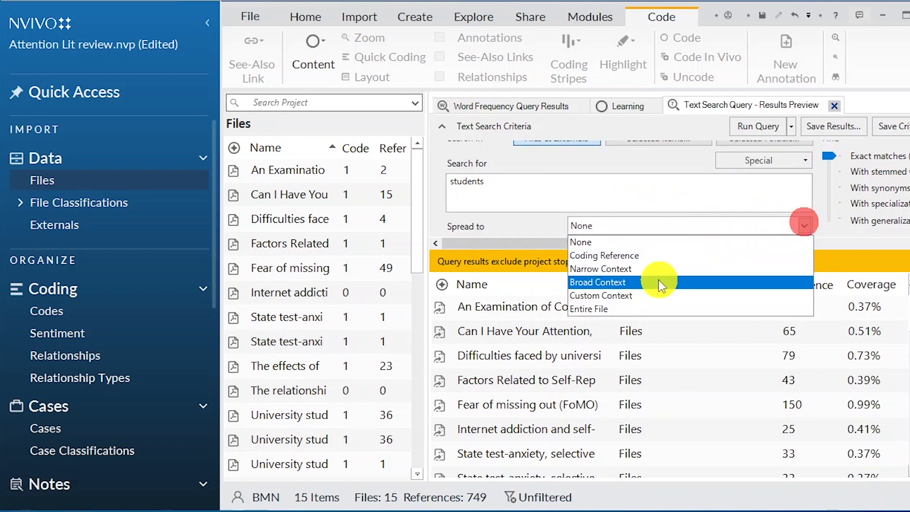
{"action": "left_click", "coordinate": [638, 281]}
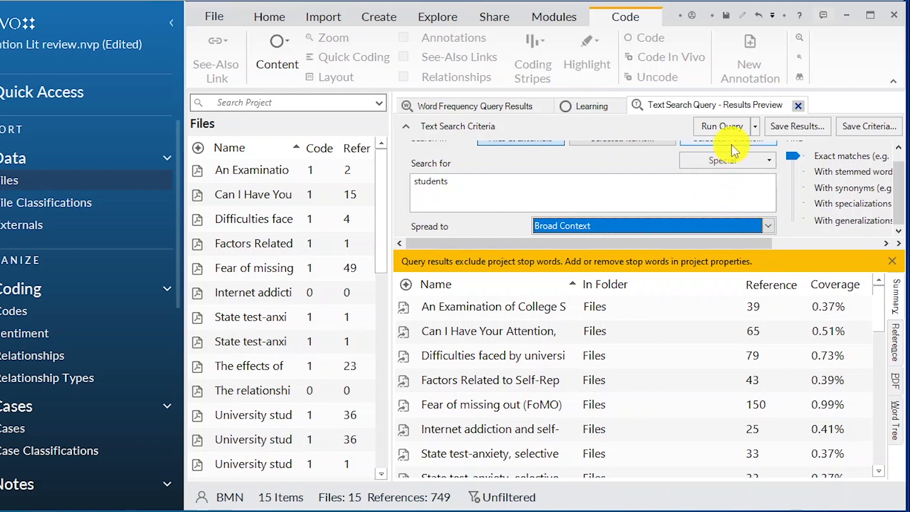
{"action": "left_click", "coordinate": [732, 133]}
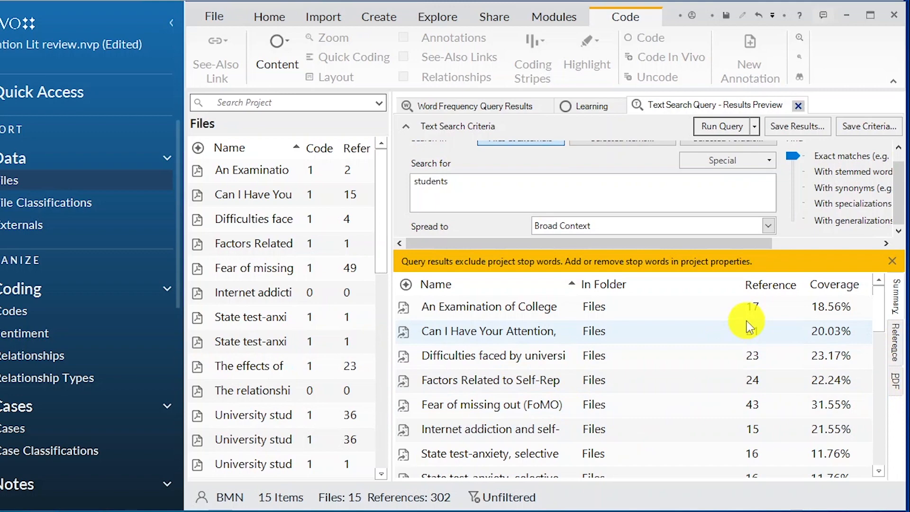
Save the "students" search results as a new code named "Students" in the Codes location
{"action": "double_click", "coordinate": [611, 377]}
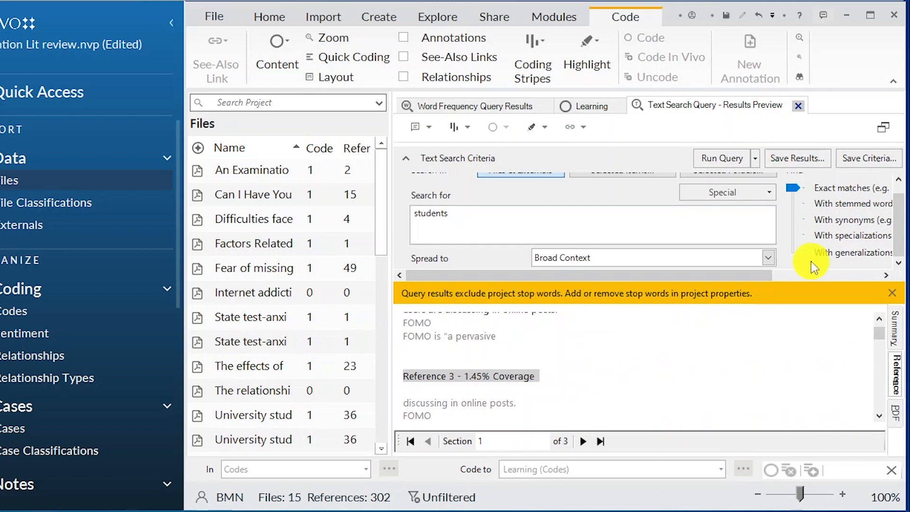
{"action": "left_click", "coordinate": [809, 156]}
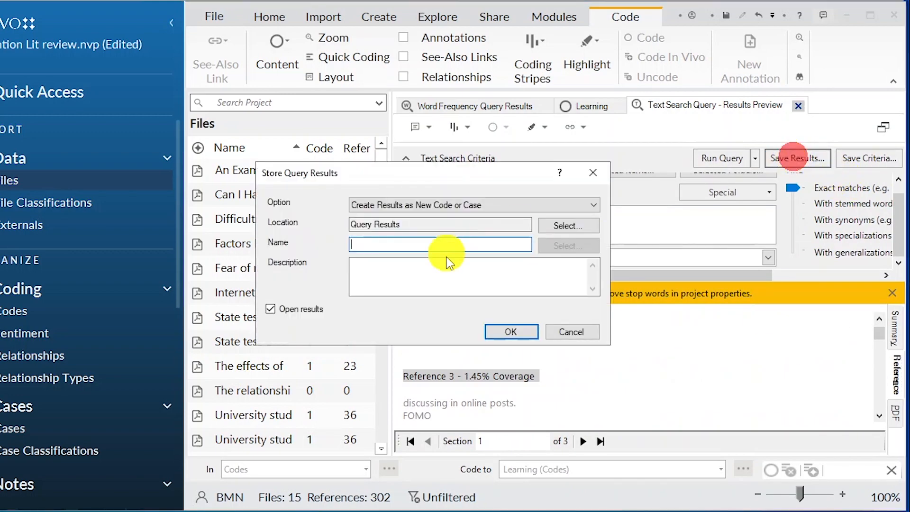
{"action": "left_click", "coordinate": [550, 229]}
{"action": "left_click", "coordinate": [354, 138]}
{"action": "left_click", "coordinate": [471, 365]}
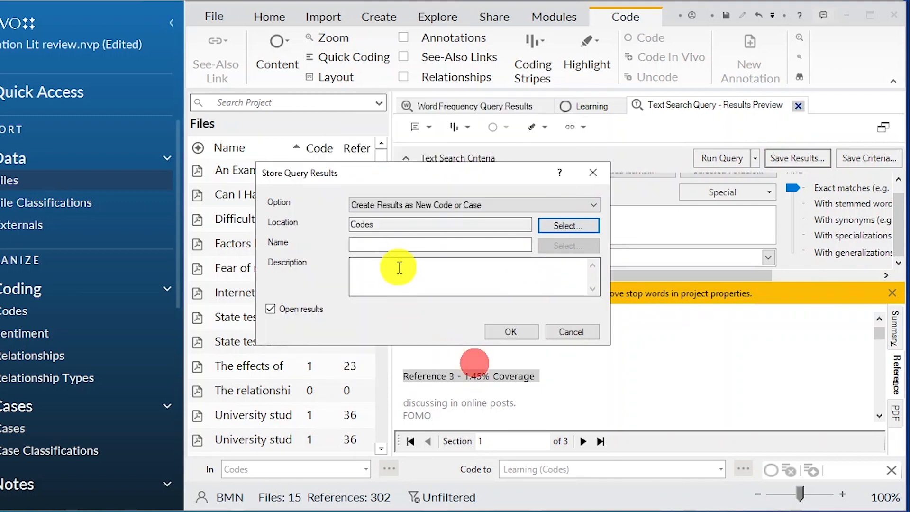
{"action": "left_click", "coordinate": [396, 245]}
{"action": "type", "text": "Students"}
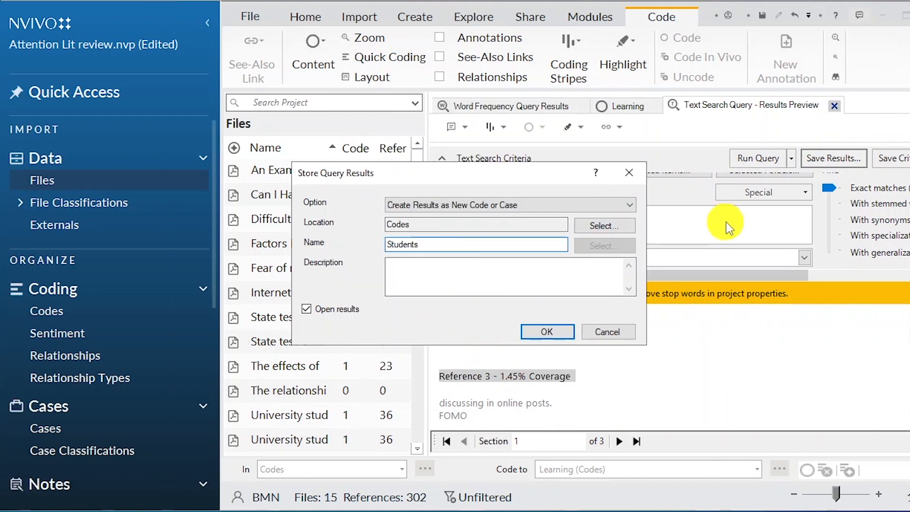
{"action": "left_click", "coordinate": [546, 331]}
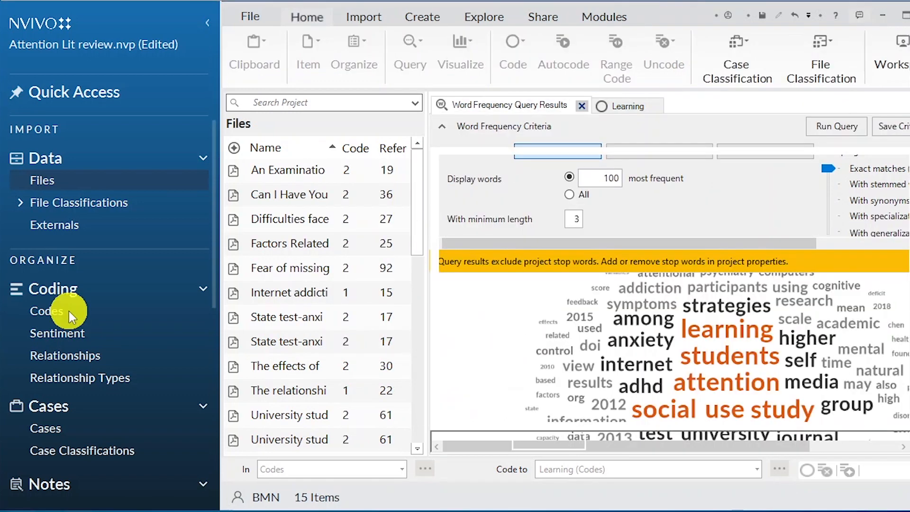
Show the Students code in the Codes list and review its coded passages for relevance
{"action": "left_click", "coordinate": [69, 311]}
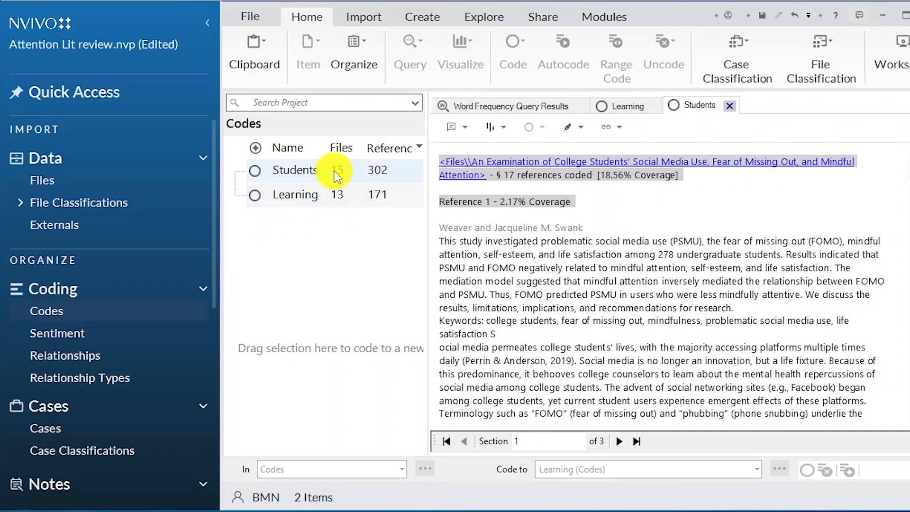
{"action": "left_click", "coordinate": [334, 172]}
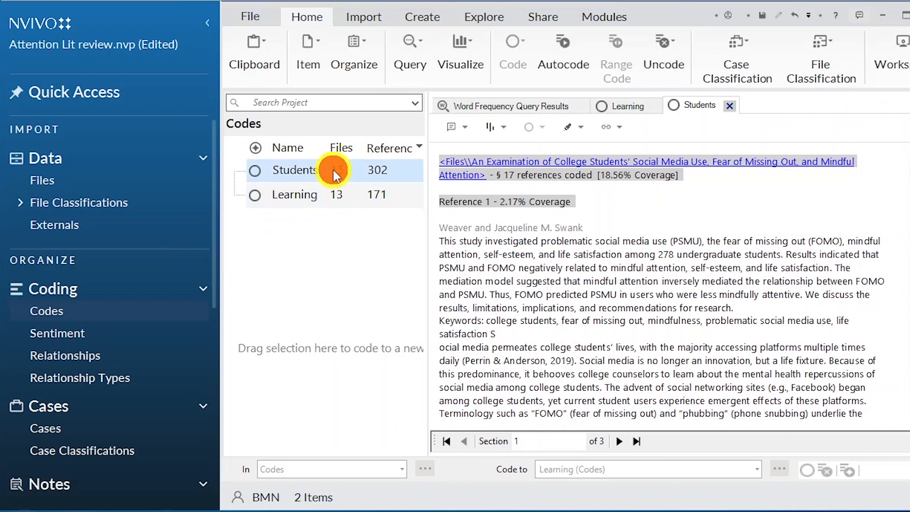
{"action": "scroll", "coordinate": [587, 280], "scroll_direction": "down", "scroll_amount": 4}
{"action": "scroll", "coordinate": [587, 280], "scroll_direction": "down", "scroll_amount": 15}
{"action": "scroll", "coordinate": [588, 279], "scroll_direction": "down", "scroll_amount": 18}
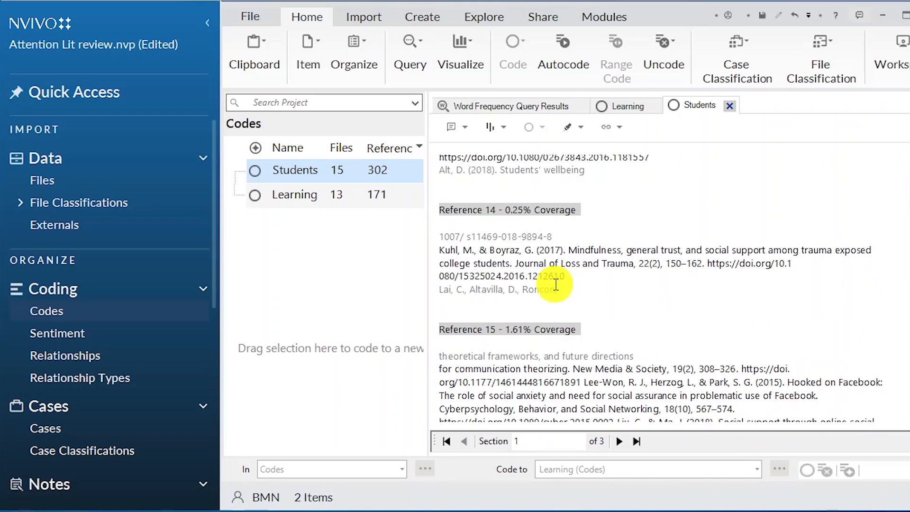
{"action": "scroll", "coordinate": [559, 289], "scroll_direction": "up", "scroll_amount": 20}
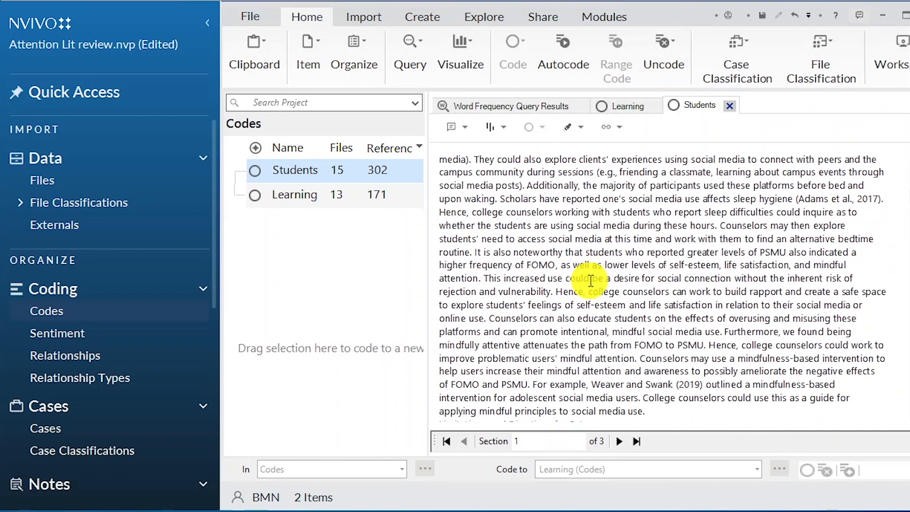
{"action": "scroll", "coordinate": [568, 299], "scroll_direction": "down", "scroll_amount": 12}
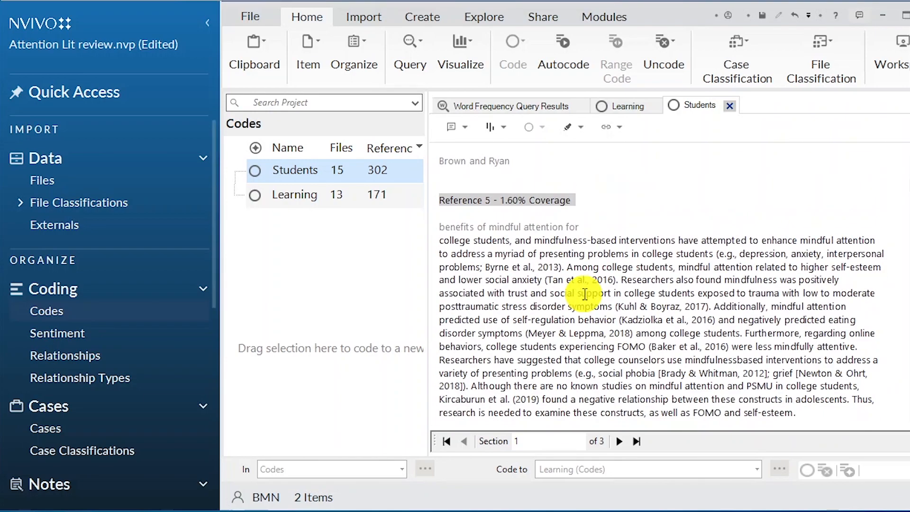
{"action": "scroll", "coordinate": [495, 257], "scroll_direction": "up", "scroll_amount": 6}
{"action": "scroll", "coordinate": [507, 254], "scroll_direction": "down", "scroll_amount": 12}
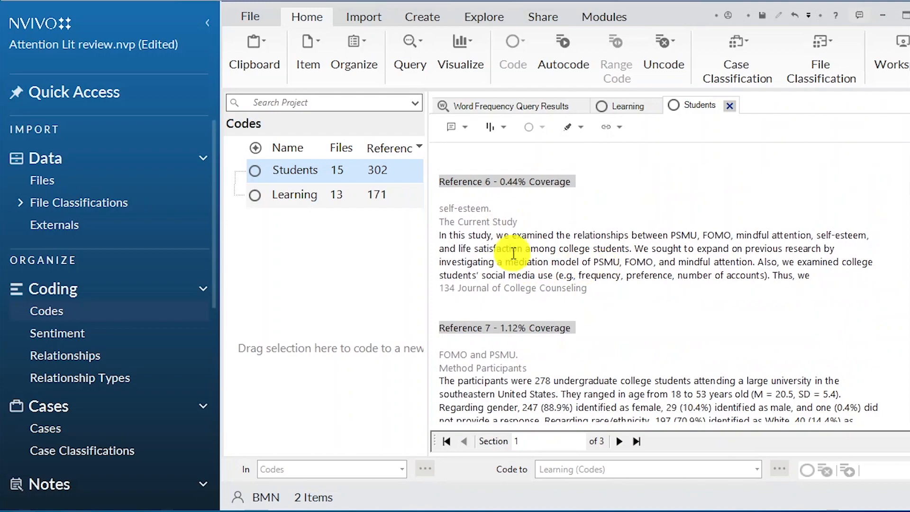
{"action": "left_click_drag", "start_coordinate": [442, 177], "coordinate": [845, 405]}
{"action": "scroll", "coordinate": [753, 351], "scroll_direction": "down", "scroll_amount": 4}
{"action": "scroll", "coordinate": [615, 298], "scroll_direction": "up", "scroll_amount": 4}
{"action": "left_click", "coordinate": [476, 241]}
Uncode the Reference 10 passage on limitations and future research in the first article from the Students code
{"action": "scroll", "coordinate": [524, 229], "scroll_direction": "down", "scroll_amount": 8}
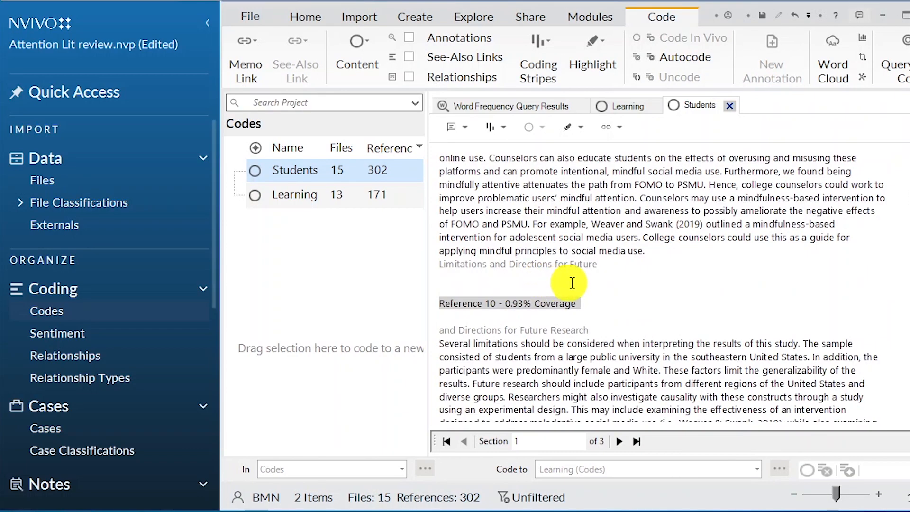
{"action": "scroll", "coordinate": [440, 163], "scroll_direction": "up", "scroll_amount": 2}
{"action": "left_click_drag", "start_coordinate": [439, 212], "coordinate": [583, 253]}
{"action": "right_click", "coordinate": [583, 252]}
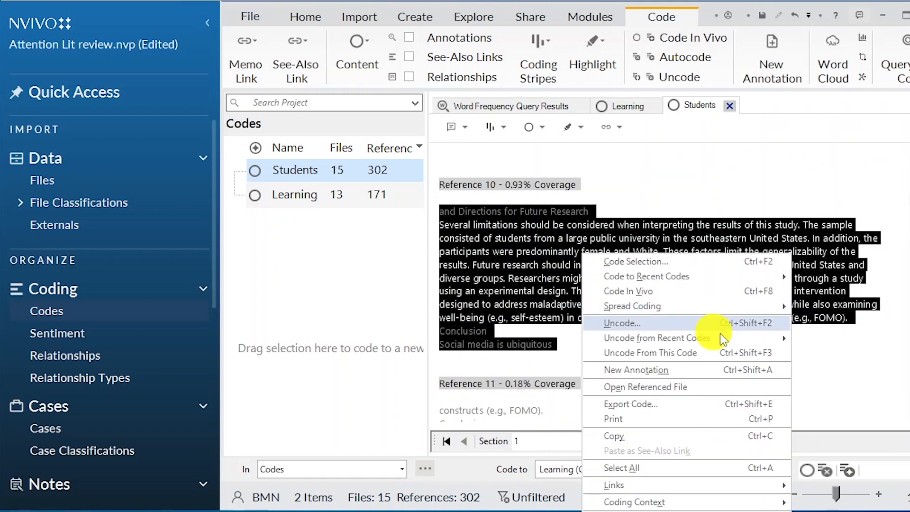
{"action": "left_click", "coordinate": [703, 325]}
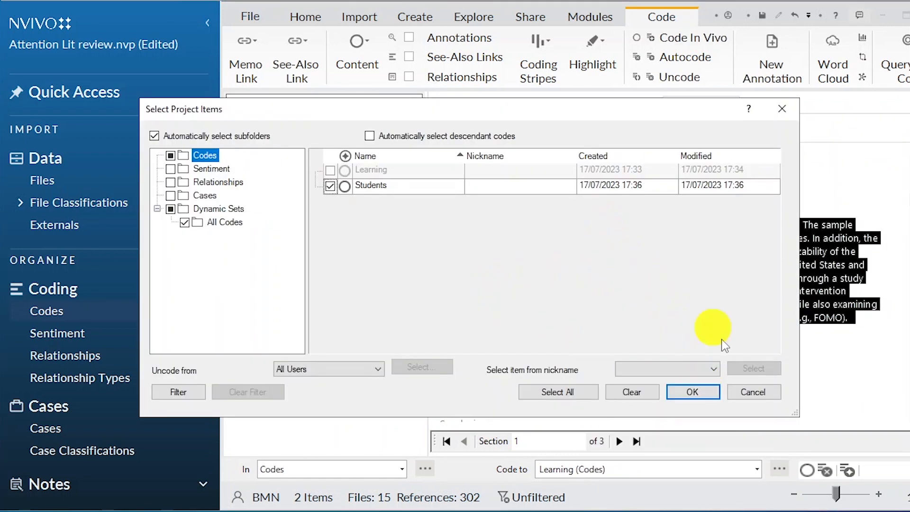
{"action": "left_click", "coordinate": [693, 392]}
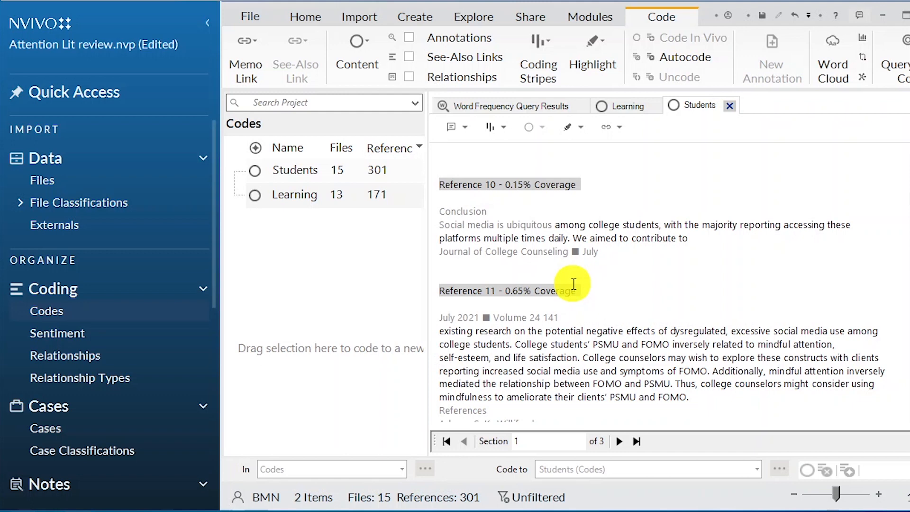
Run a text search query for the word "attention" from the word frequency cloud
{"action": "left_click", "coordinate": [491, 104]}
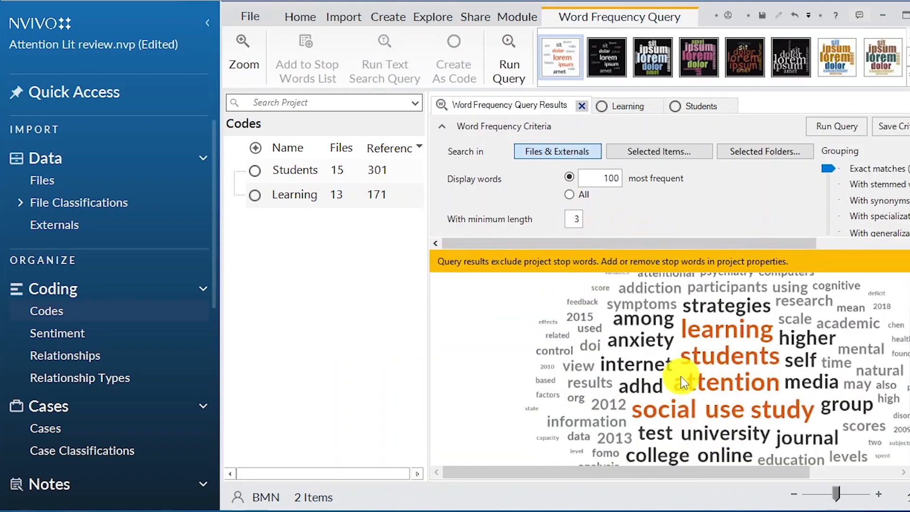
{"action": "scroll", "coordinate": [680, 376], "scroll_direction": "down", "scroll_amount": 1}
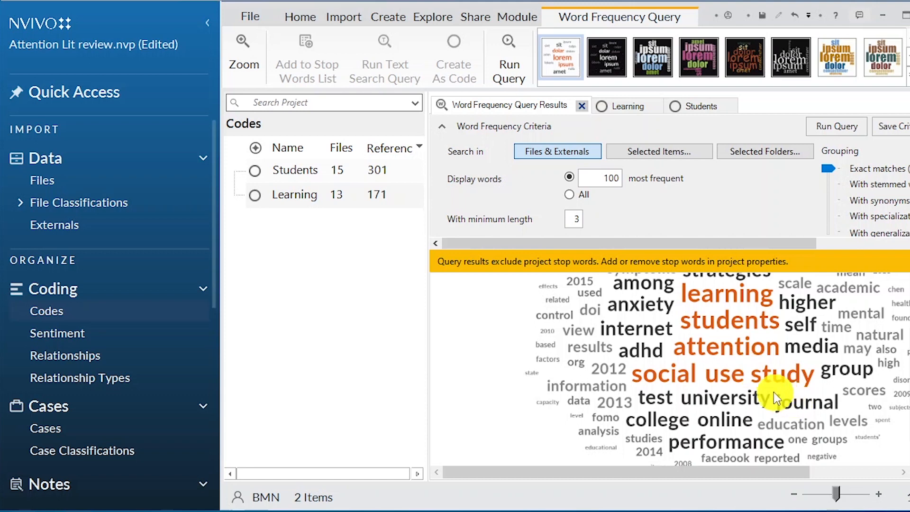
{"action": "right_click", "coordinate": [693, 346]}
{"action": "left_click", "coordinate": [681, 342]}
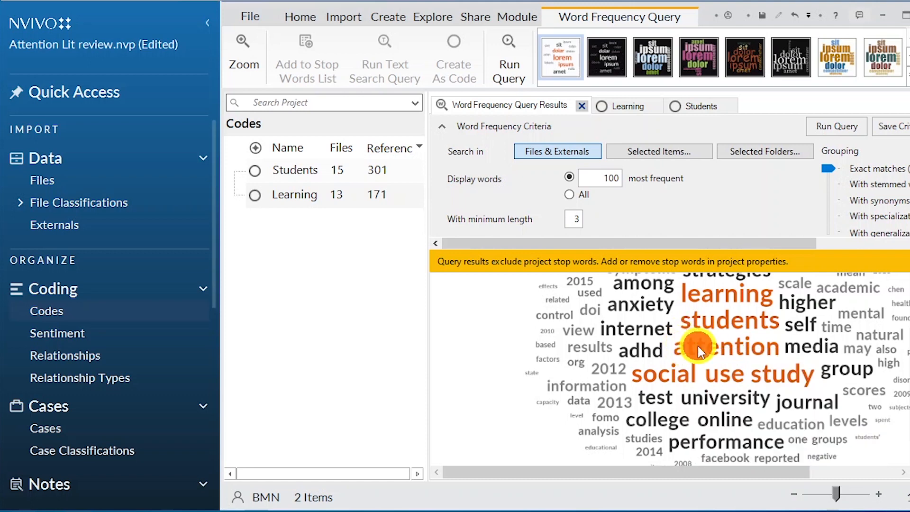
{"action": "right_click", "coordinate": [698, 345]}
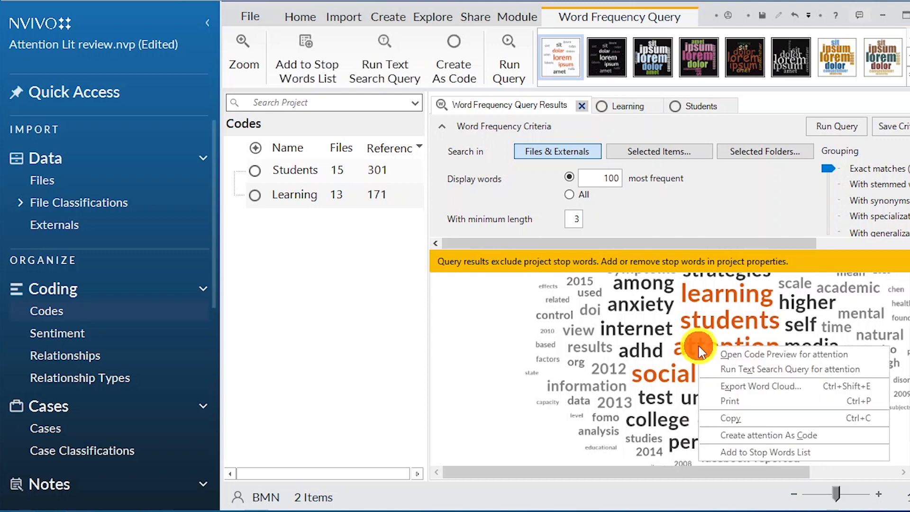
{"action": "left_click", "coordinate": [776, 368]}
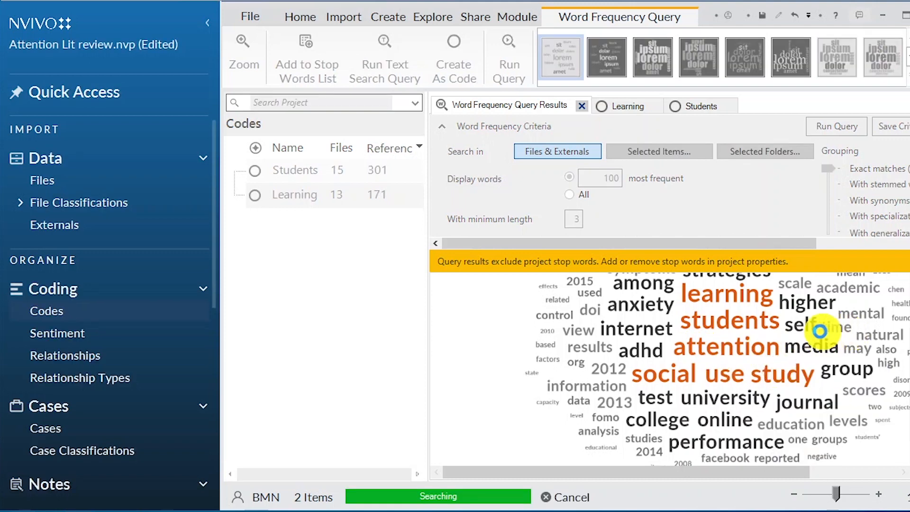
Rerun the "attention" text search with results spread to Coding Reference
{"action": "scroll", "coordinate": [666, 213], "scroll_direction": "down", "scroll_amount": 1}
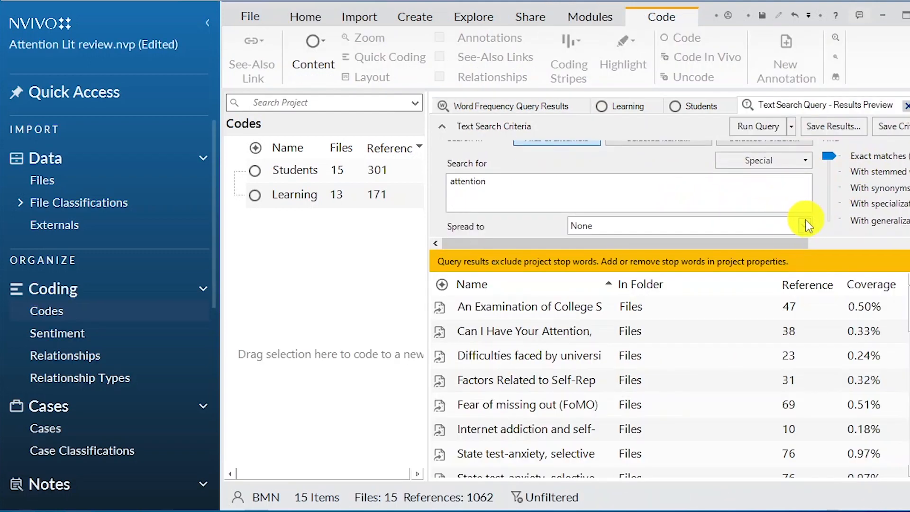
{"action": "left_click", "coordinate": [804, 225]}
{"action": "left_click", "coordinate": [635, 280]}
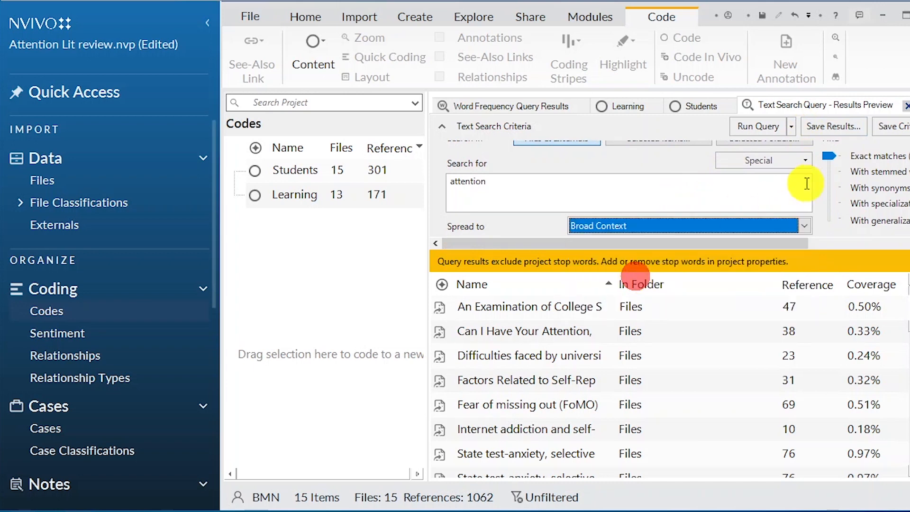
{"action": "scroll", "coordinate": [732, 227], "scroll_direction": "up", "scroll_amount": 2}
{"action": "left_click", "coordinate": [758, 127]}
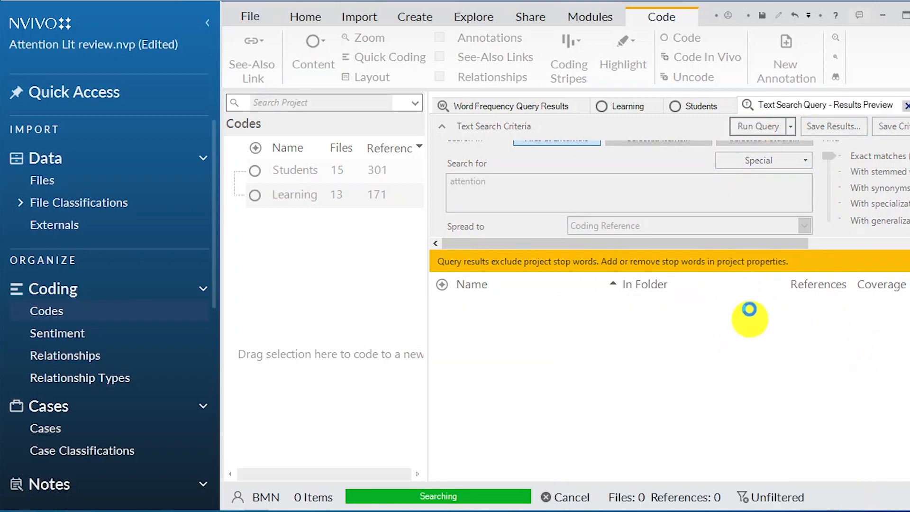
Check the coded references of the "attention" search, then save the results as a new code named Attention in the Codes folder
{"action": "scroll", "coordinate": [614, 334], "scroll_direction": "up", "scroll_amount": 5}
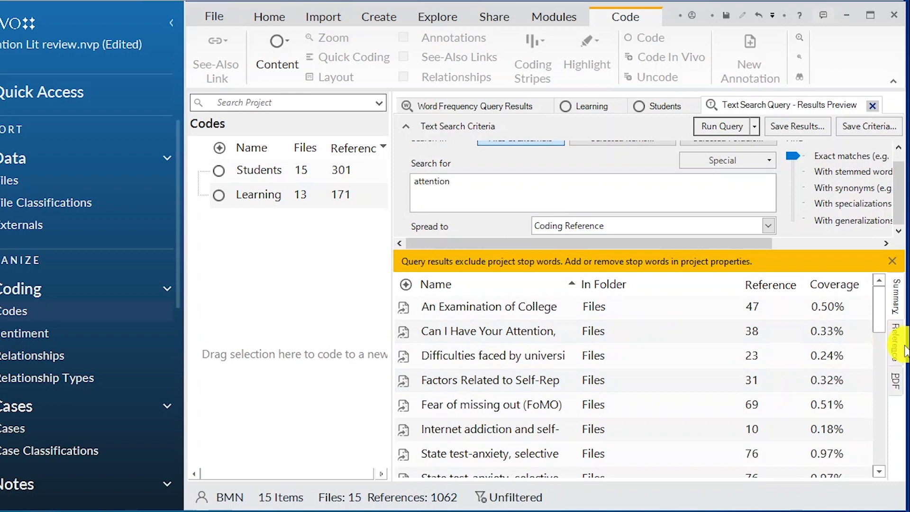
{"action": "left_click", "coordinate": [895, 348]}
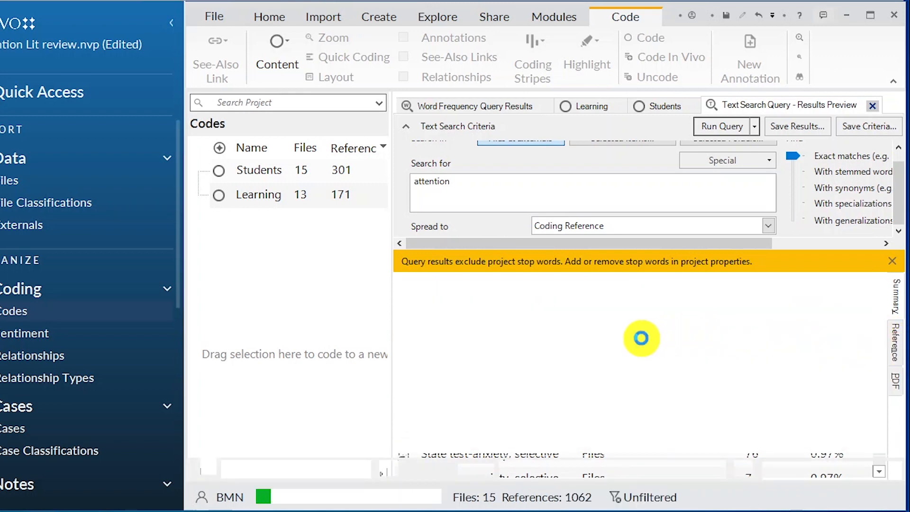
{"action": "scroll", "coordinate": [638, 341], "scroll_direction": "down", "scroll_amount": 10}
{"action": "scroll", "coordinate": [640, 349], "scroll_direction": "up", "scroll_amount": 10}
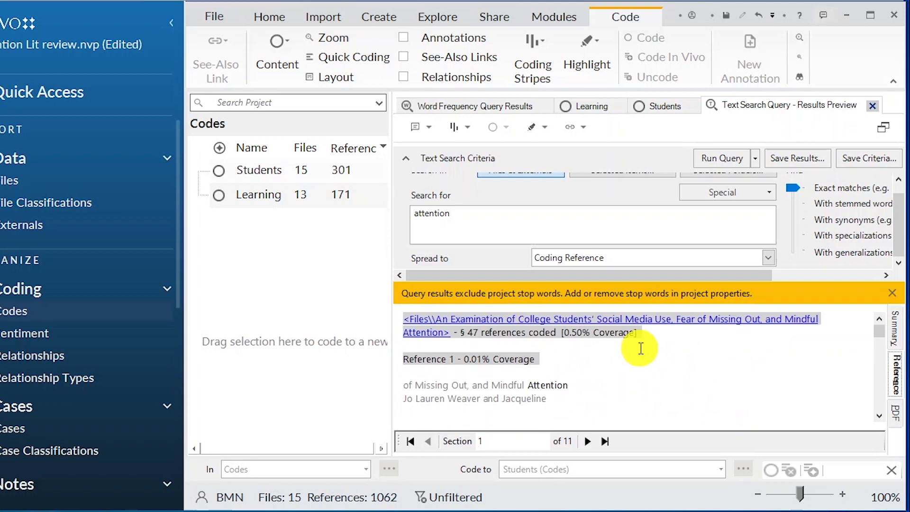
{"action": "left_click", "coordinate": [804, 158]}
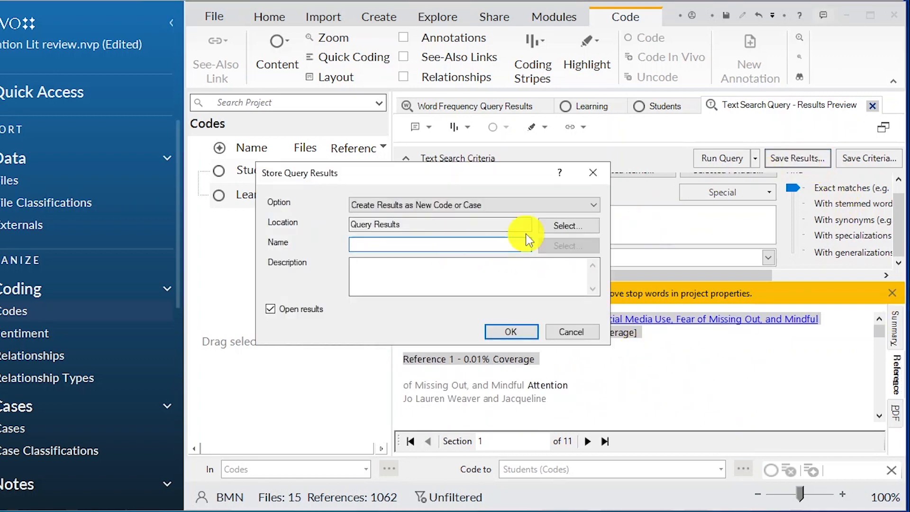
{"action": "left_click", "coordinate": [566, 226]}
{"action": "left_click", "coordinate": [349, 135]}
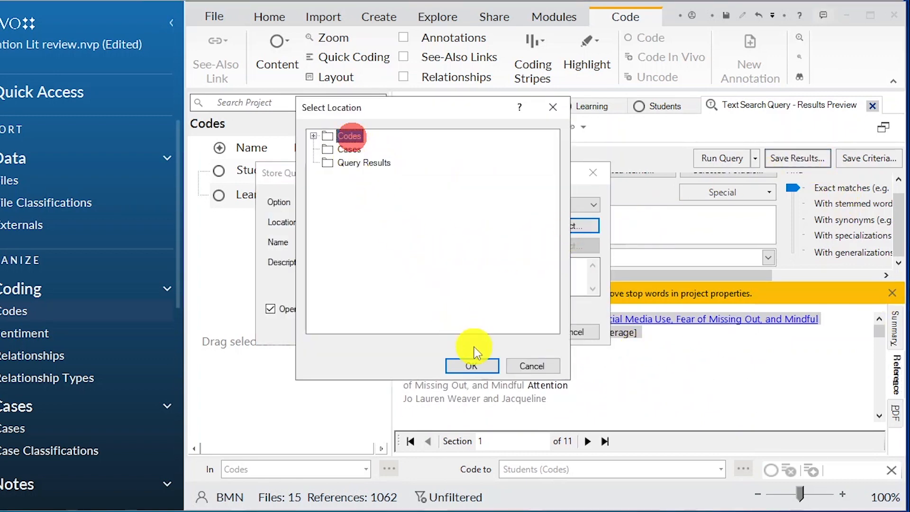
{"action": "left_click", "coordinate": [472, 365]}
{"action": "left_click", "coordinate": [389, 242]}
{"action": "type", "text": "A"}
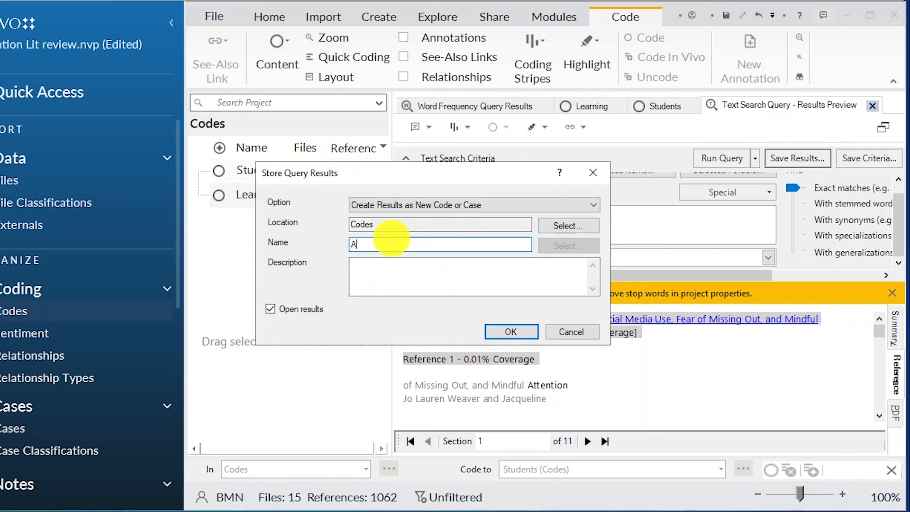
{"action": "type", "text": "ttention"}
{"action": "key", "text": "Return"}
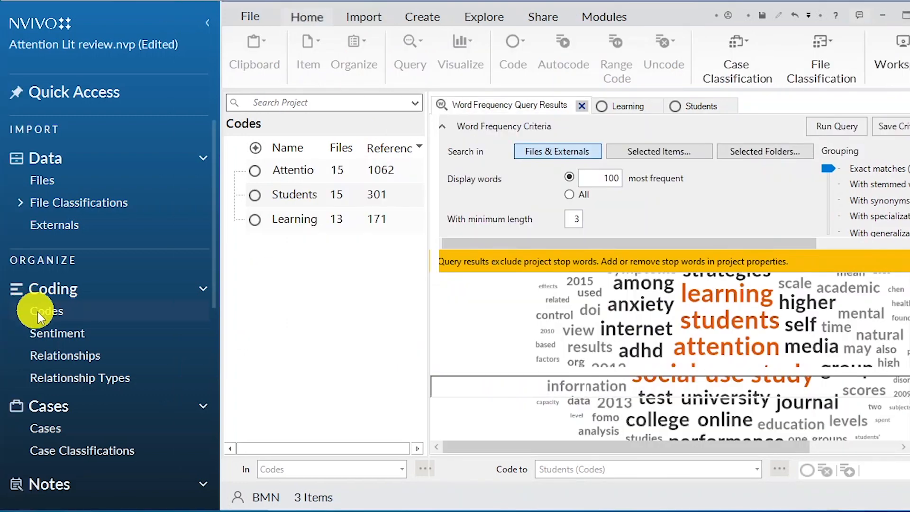
Open the Attention code from the Codes list and review its coded passages in the first article
{"action": "left_click", "coordinate": [36, 320]}
{"action": "left_click", "coordinate": [331, 165]}
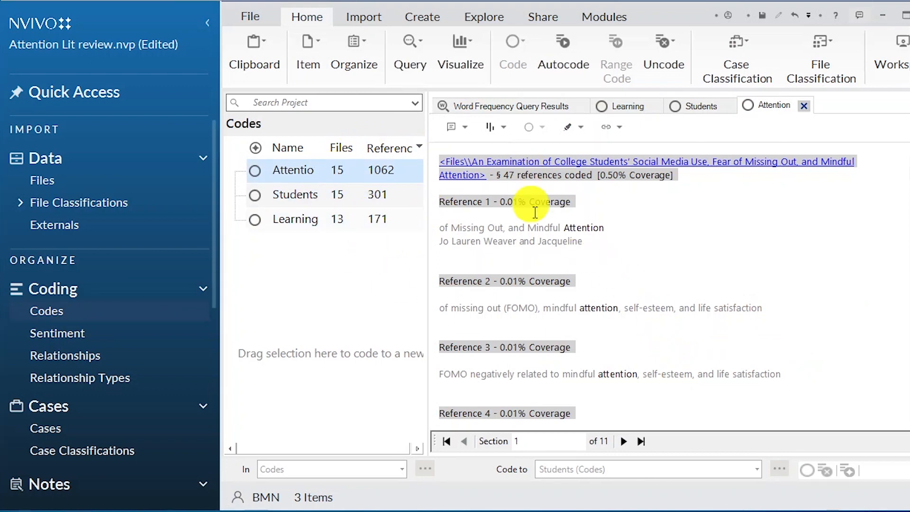
{"action": "scroll", "coordinate": [544, 239], "scroll_direction": "down", "scroll_amount": 10}
{"action": "scroll", "coordinate": [544, 239], "scroll_direction": "down", "scroll_amount": 10}
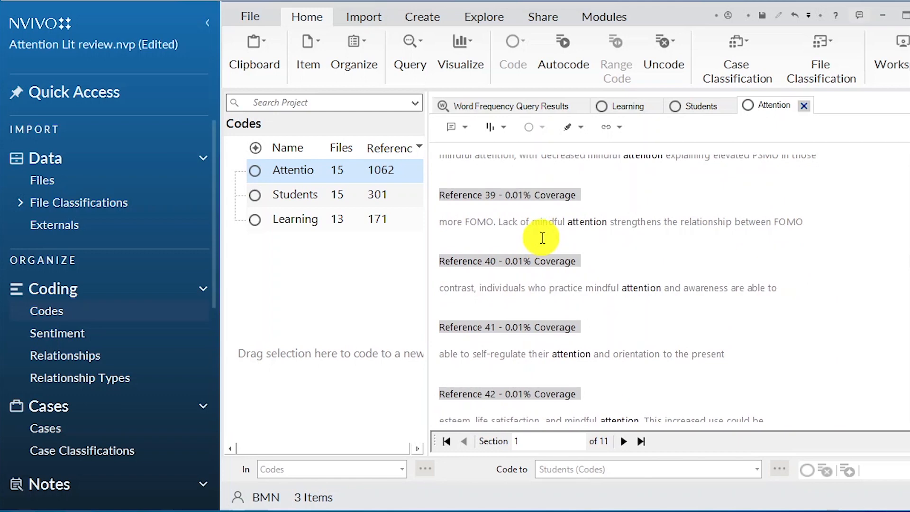
{"action": "scroll", "coordinate": [611, 251], "scroll_direction": "up", "scroll_amount": 15}
{"action": "scroll", "coordinate": [615, 255], "scroll_direction": "down", "scroll_amount": 4}
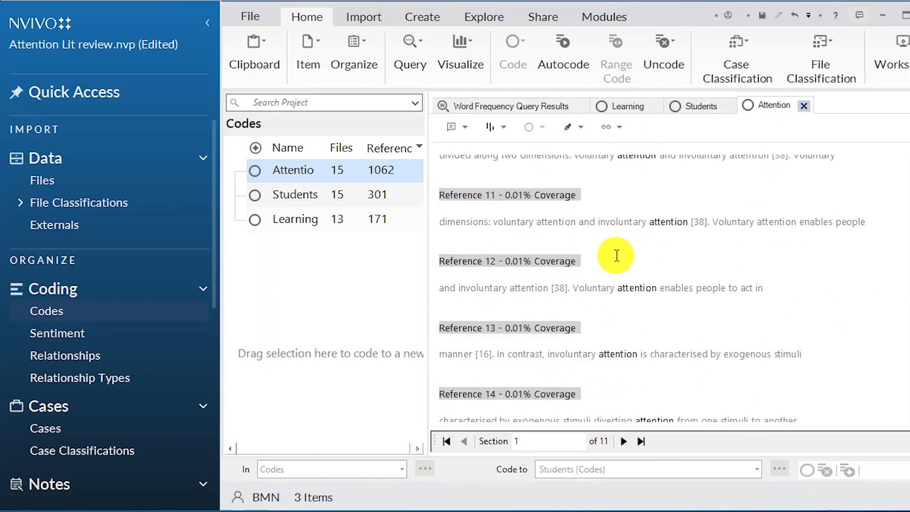
{"action": "scroll", "coordinate": [616, 255], "scroll_direction": "down", "scroll_amount": 2}
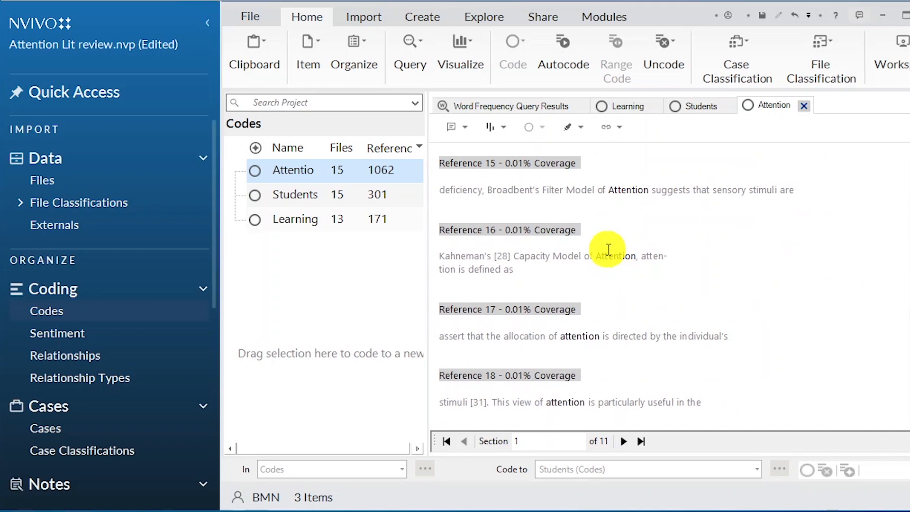
Close the word frequency query results so that only the project's file list remains open
{"action": "left_click", "coordinate": [418, 39]}
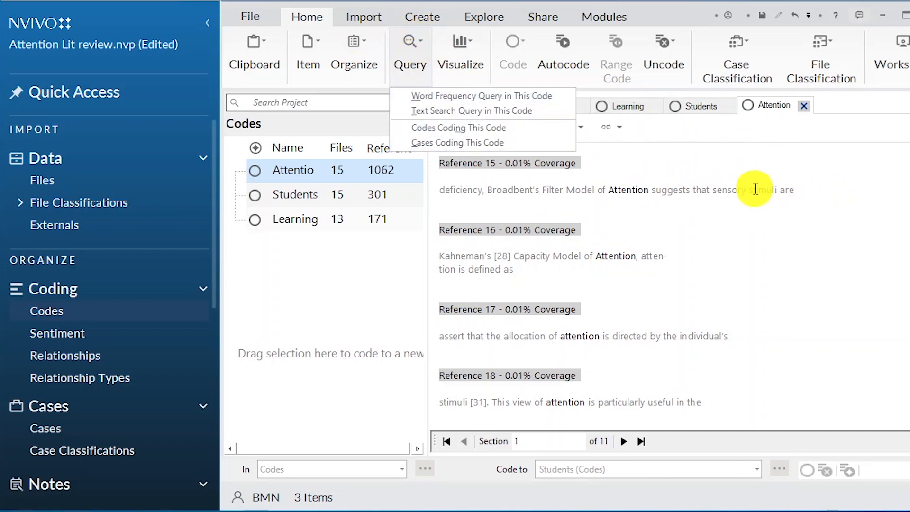
{"action": "left_click", "coordinate": [736, 191]}
{"action": "left_click", "coordinate": [531, 104]}
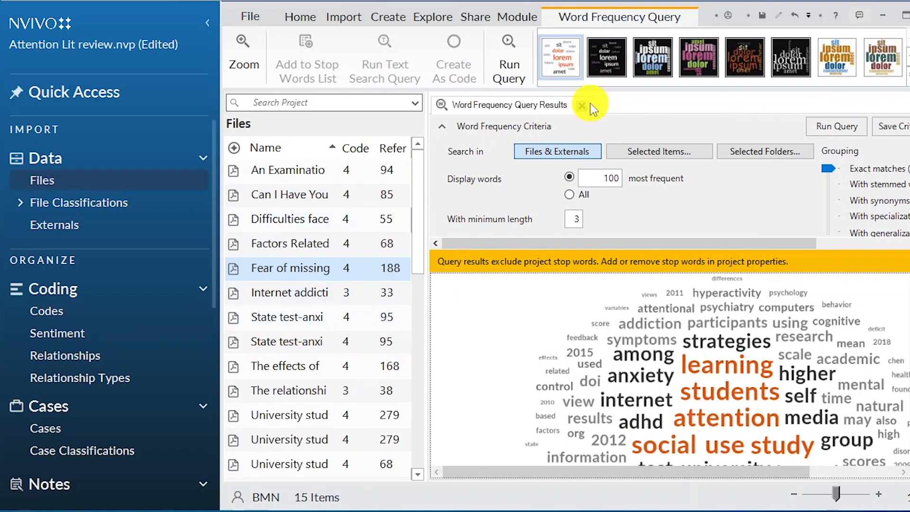
{"action": "left_click", "coordinate": [580, 105]}
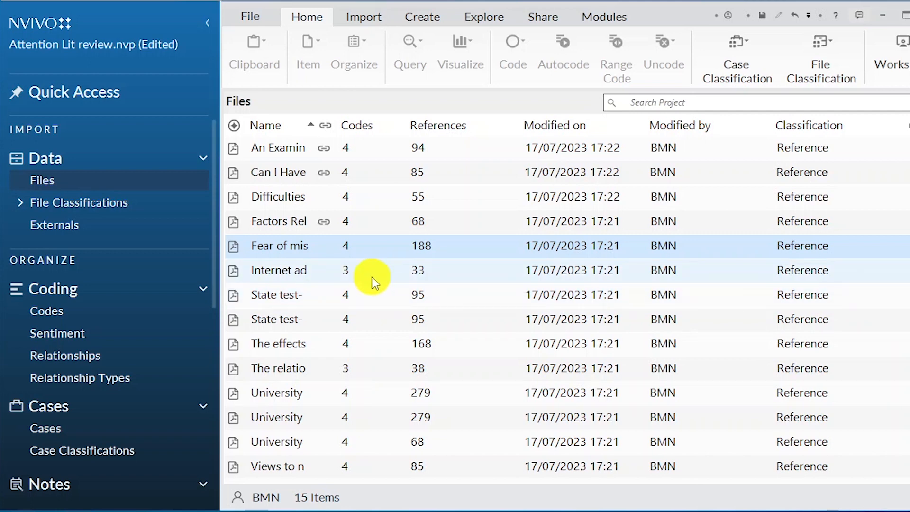
Run a text search query for "Purpose of study" in all the project files, with results spread to Broad Context
{"action": "left_click", "coordinate": [291, 260]}
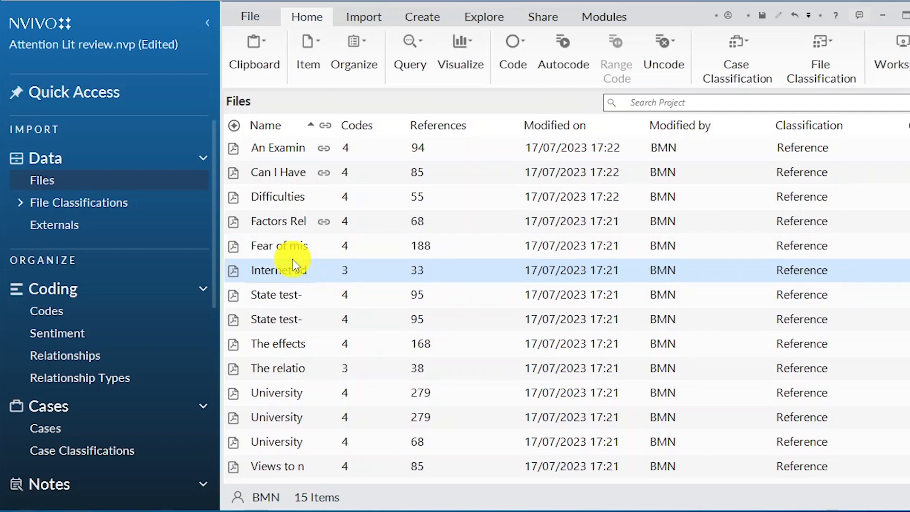
{"action": "key", "text": "ctrl+a"}
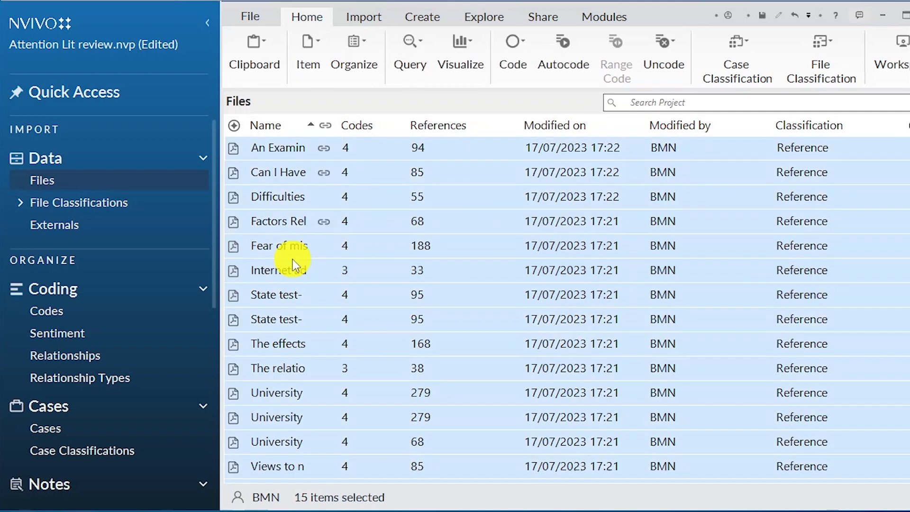
{"action": "left_click", "coordinate": [417, 34]}
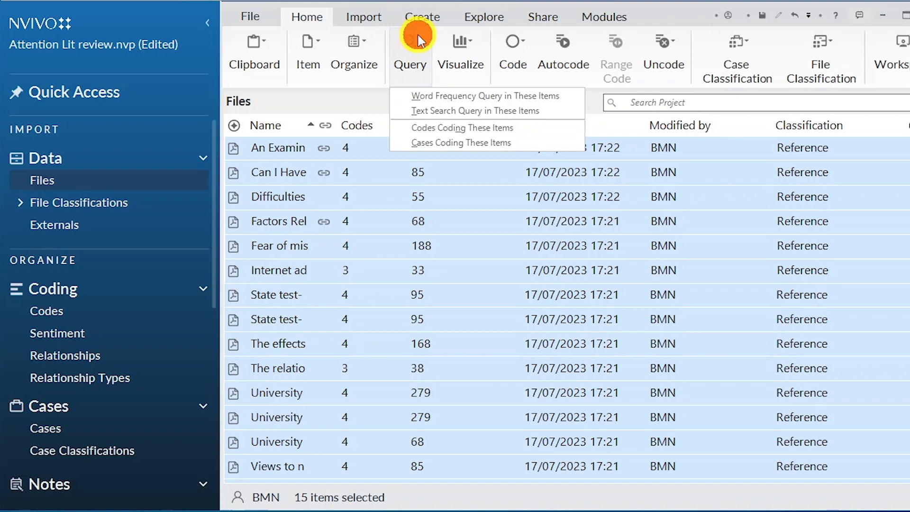
{"action": "left_click", "coordinate": [438, 112]}
{"action": "left_click", "coordinate": [468, 199]}
{"action": "type", "text": "Pu"}
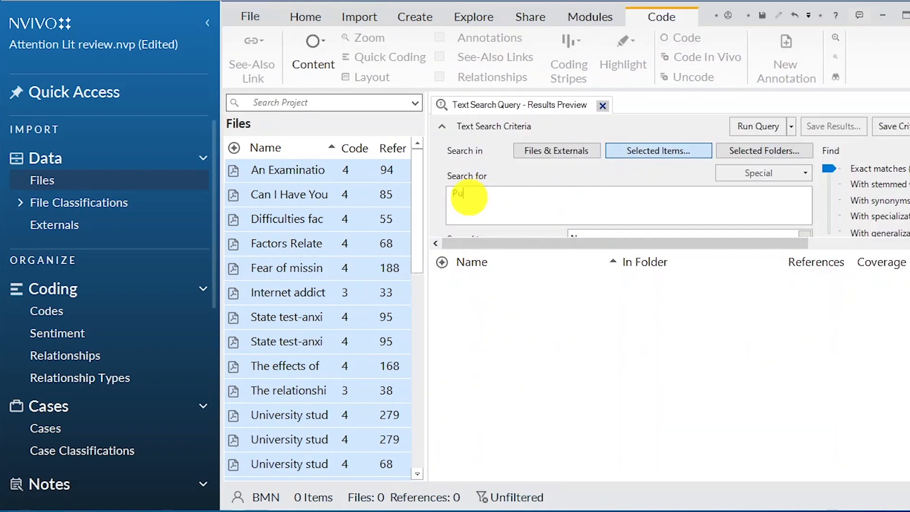
{"action": "type", "text": "rpose of study"}
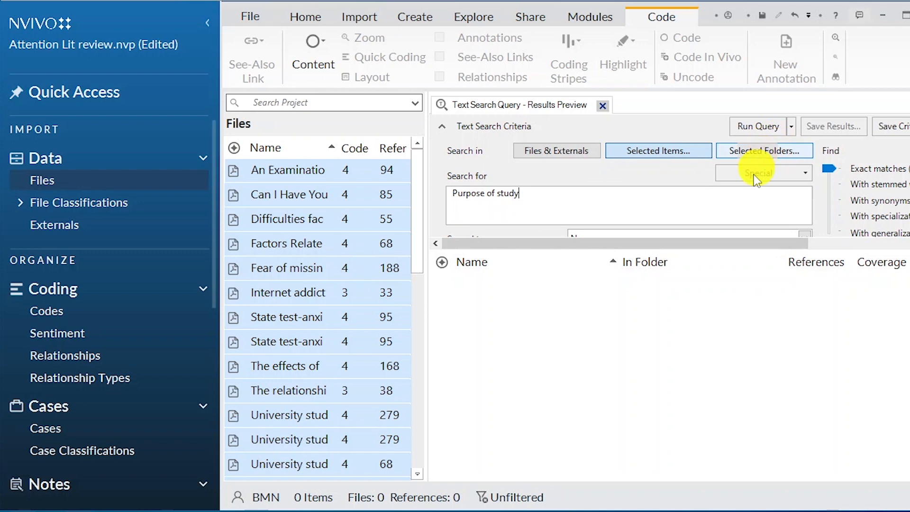
{"action": "scroll", "coordinate": [798, 230], "scroll_direction": "down", "scroll_amount": 1}
{"action": "left_click", "coordinate": [808, 224]}
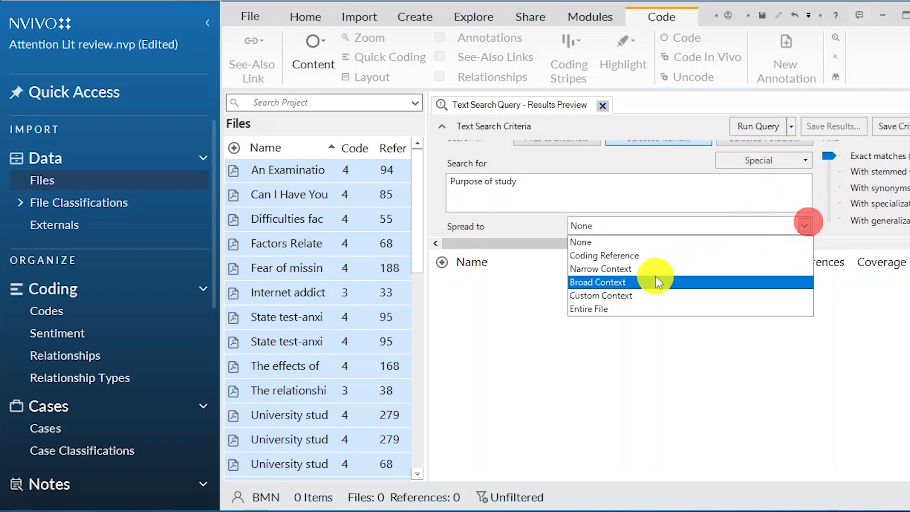
{"action": "left_click", "coordinate": [626, 282]}
{"action": "left_click", "coordinate": [766, 124]}
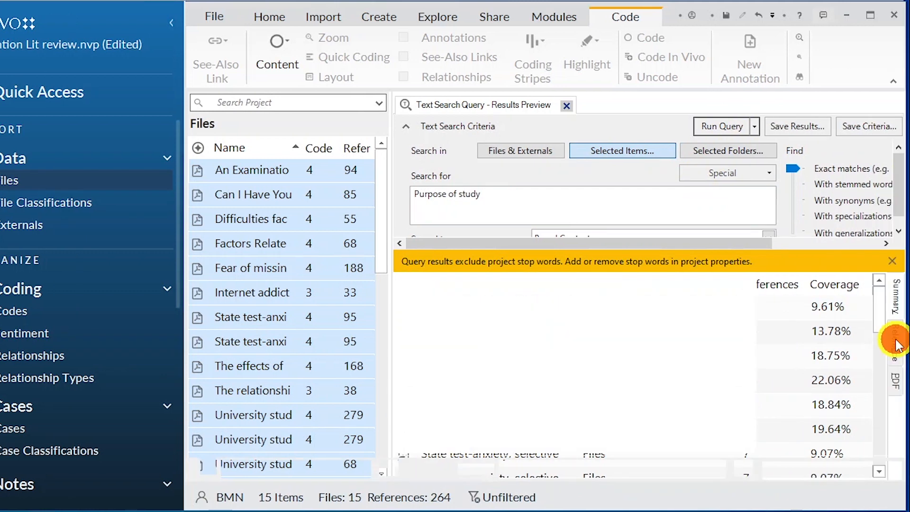
Review the matched references for "Purpose of study" in the first article and start storing the query results as a new code
{"action": "left_click", "coordinate": [895, 342]}
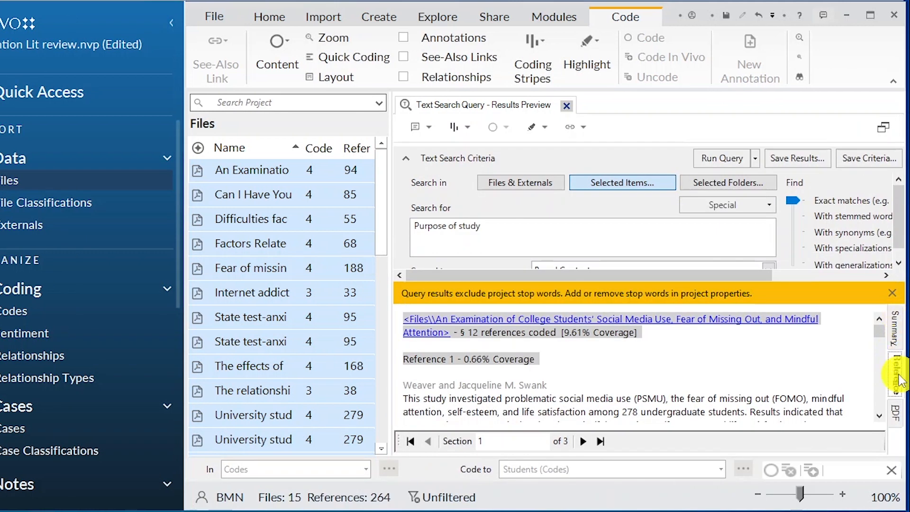
{"action": "scroll", "coordinate": [490, 372], "scroll_direction": "down", "scroll_amount": 1}
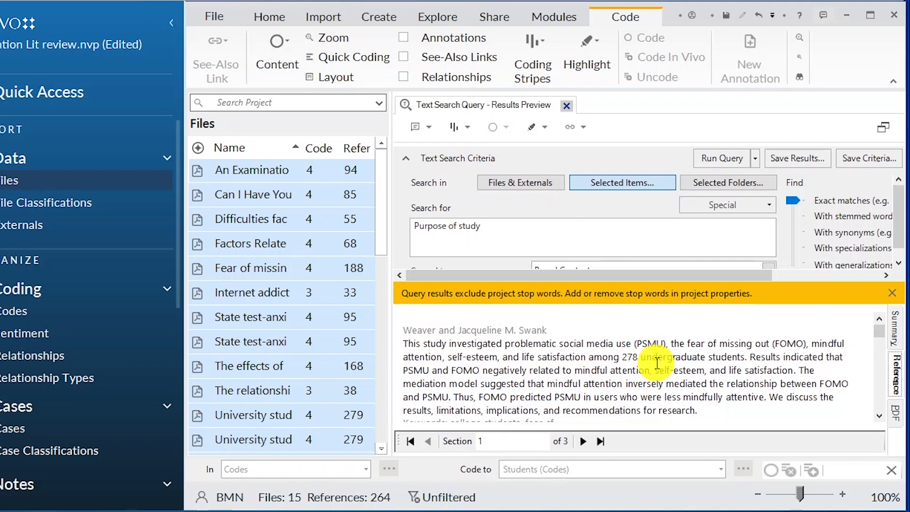
{"action": "scroll", "coordinate": [656, 364], "scroll_direction": "down", "scroll_amount": 1}
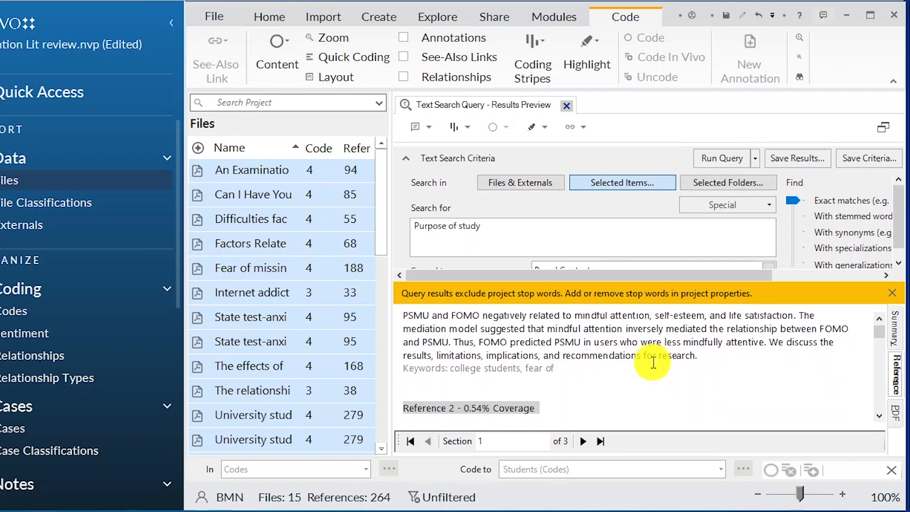
{"action": "scroll", "coordinate": [653, 362], "scroll_direction": "down", "scroll_amount": 5}
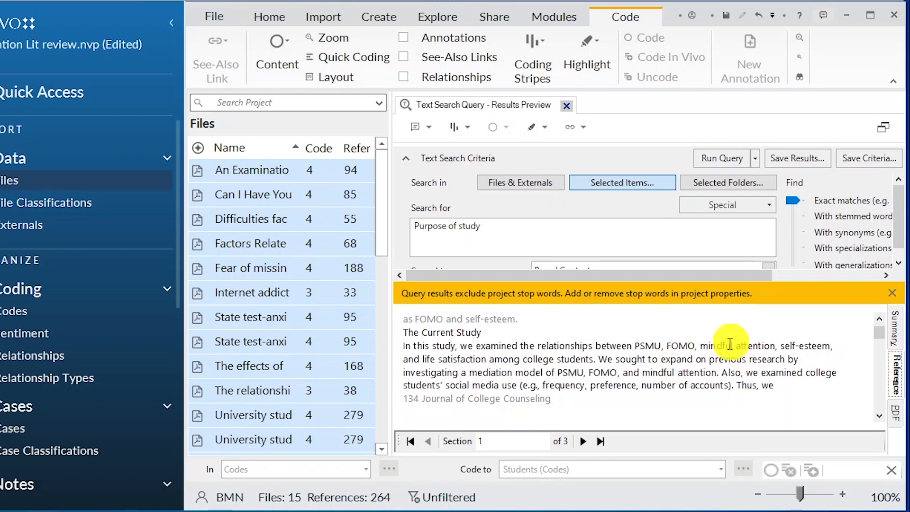
{"action": "left_click", "coordinate": [805, 157]}
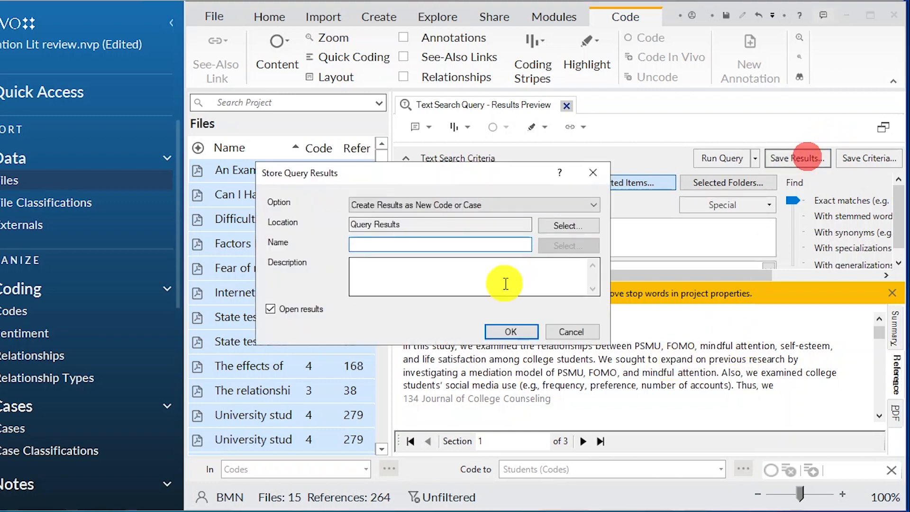
Store the text search results as a new code named Purpose of studies in the Codes location
{"action": "left_click", "coordinate": [568, 227]}
{"action": "left_click", "coordinate": [348, 135]}
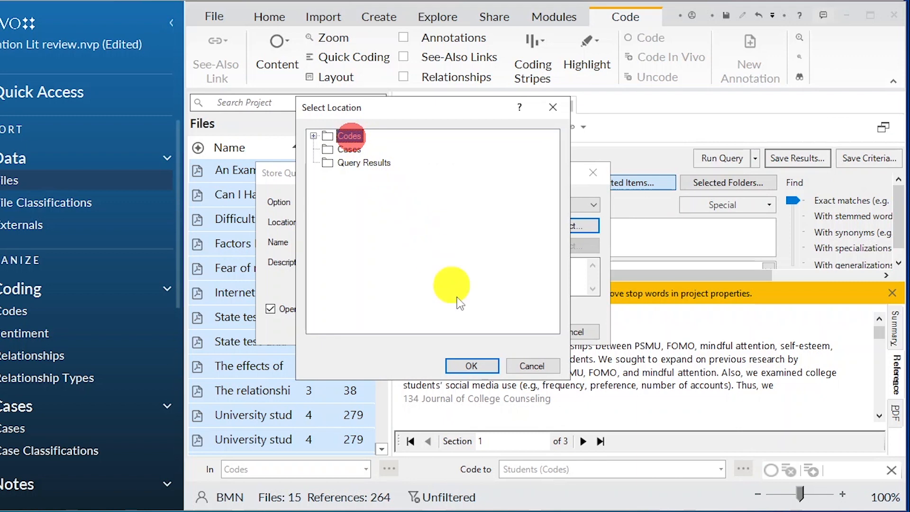
{"action": "left_click", "coordinate": [469, 365]}
{"action": "left_click", "coordinate": [362, 243]}
{"action": "type", "text": "Purpose of study"}
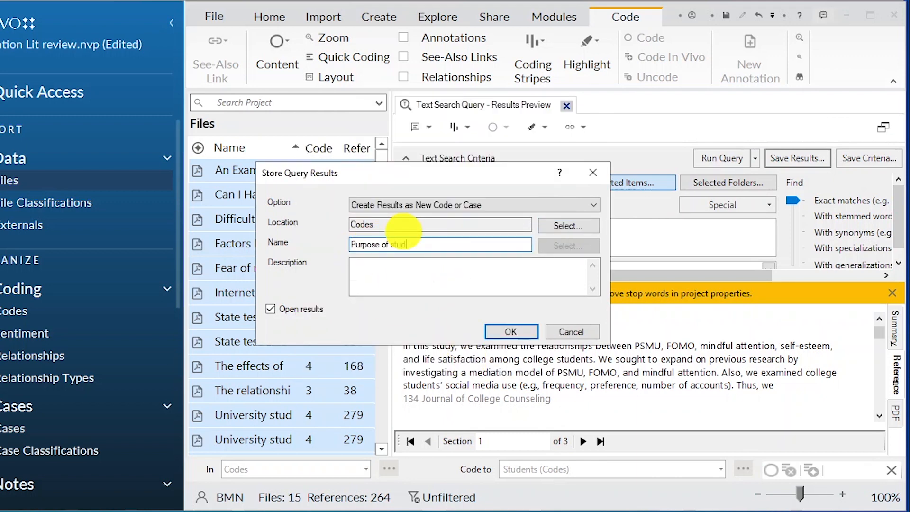
{"action": "key", "text": "Return"}
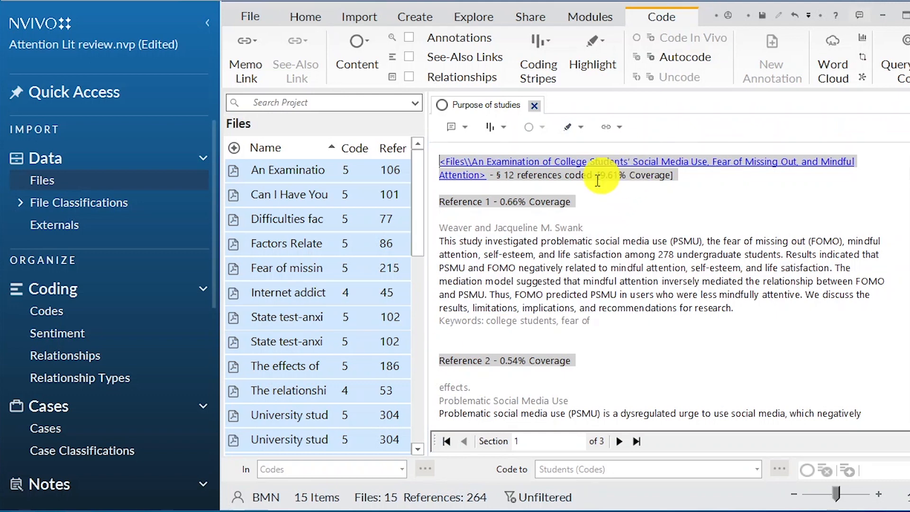
Show the Codes list and examine the passages coded to Purpose of studies for their relevance
{"action": "left_click", "coordinate": [47, 310]}
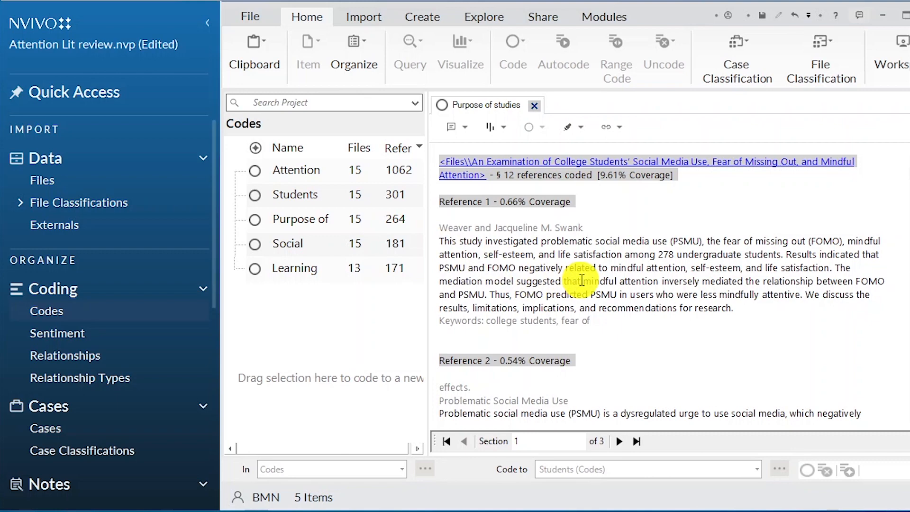
{"action": "scroll", "coordinate": [579, 273], "scroll_direction": "down", "scroll_amount": 5}
{"action": "left_click", "coordinate": [320, 217]}
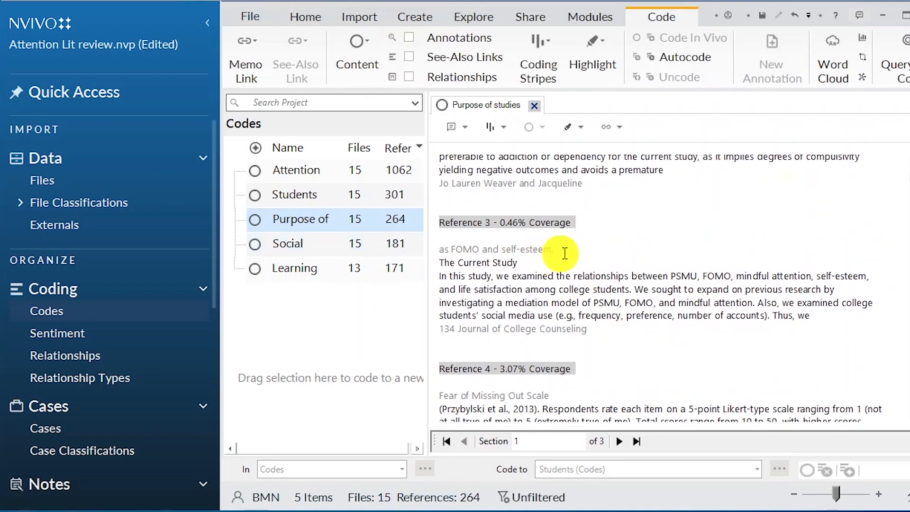
{"action": "scroll", "coordinate": [576, 246], "scroll_direction": "up", "scroll_amount": 5}
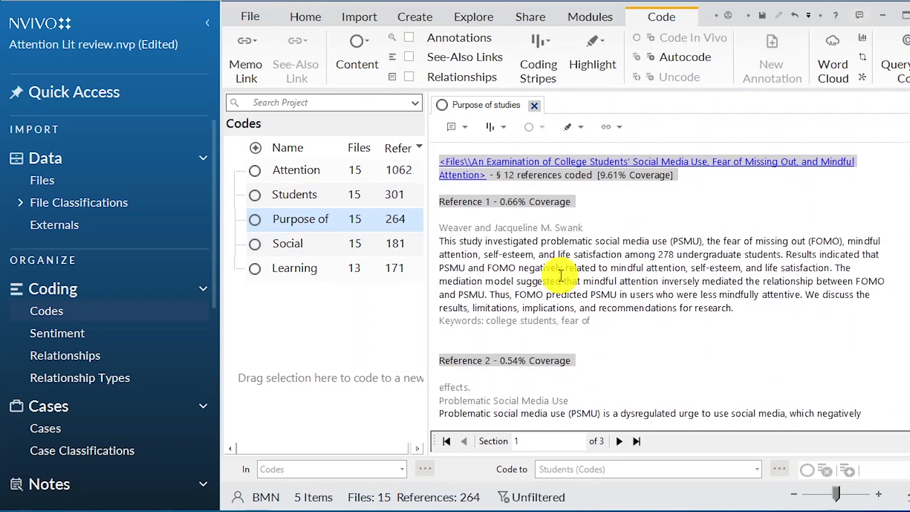
{"action": "scroll", "coordinate": [561, 275], "scroll_direction": "down", "scroll_amount": 15}
{"action": "scroll", "coordinate": [556, 275], "scroll_direction": "down", "scroll_amount": 20}
{"action": "scroll", "coordinate": [558, 276], "scroll_direction": "down", "scroll_amount": 10}
{"action": "scroll", "coordinate": [658, 241], "scroll_direction": "up", "scroll_amount": 20}
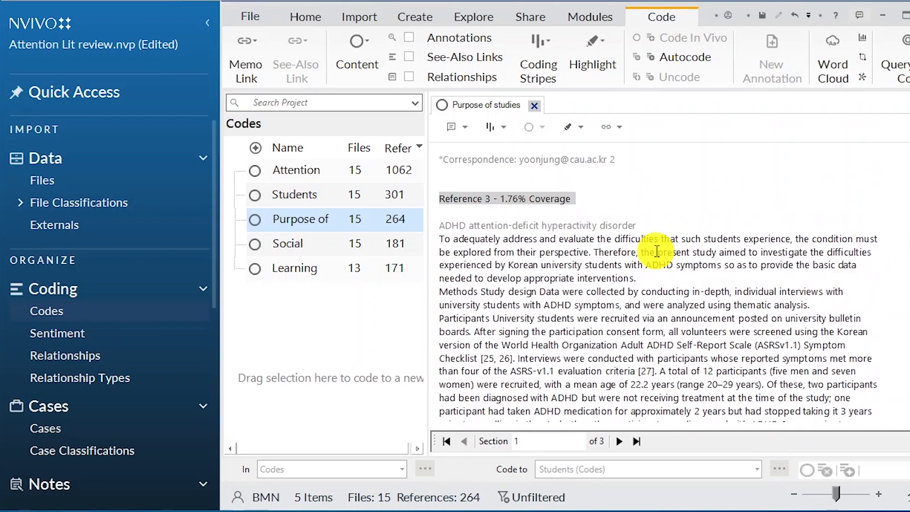
{"action": "scroll", "coordinate": [658, 241], "scroll_direction": "up", "scroll_amount": 15}
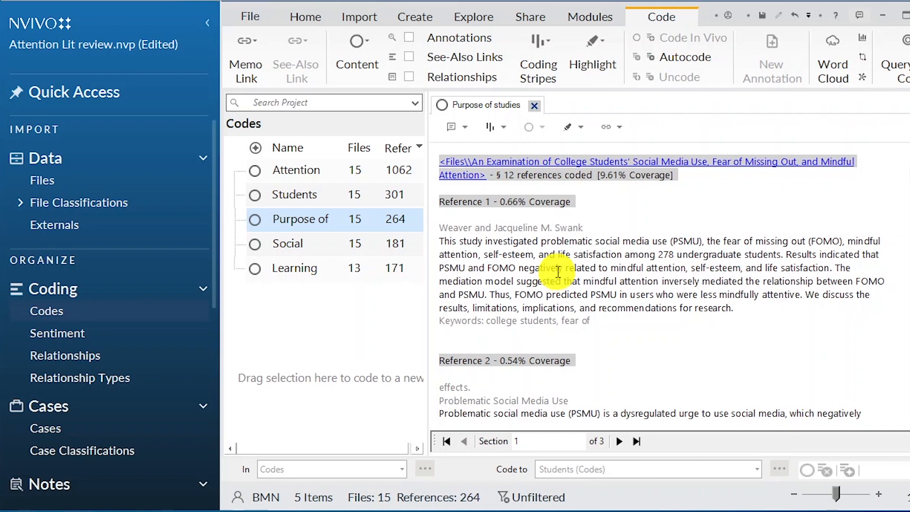
Uncode the Reference 4 passage from "Attention Awareness Scale" to "136 Journal of College Counseling" from Purpose of studies and save the project
{"action": "scroll", "coordinate": [575, 280], "scroll_direction": "down", "scroll_amount": 3}
{"action": "scroll", "coordinate": [580, 280], "scroll_direction": "down", "scroll_amount": 4}
{"action": "scroll", "coordinate": [644, 277], "scroll_direction": "up", "scroll_amount": 2}
{"action": "scroll", "coordinate": [650, 276], "scroll_direction": "down", "scroll_amount": 4}
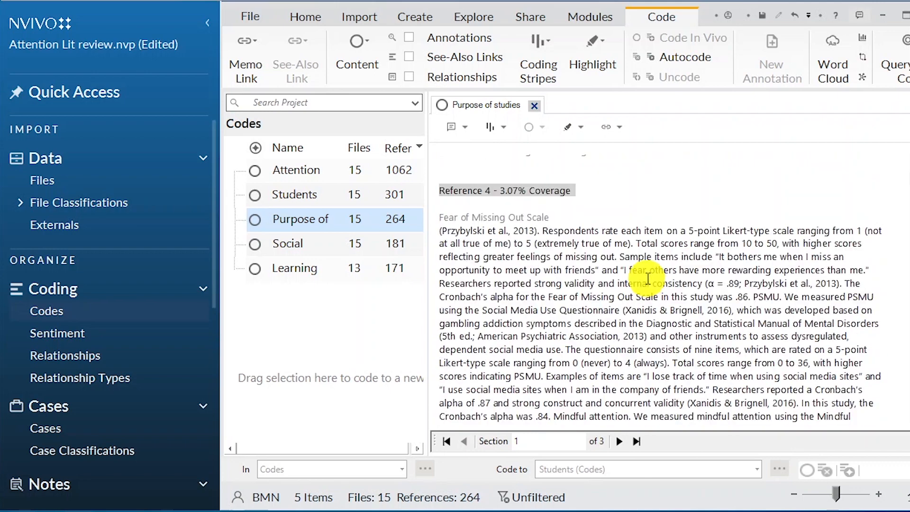
{"action": "scroll", "coordinate": [648, 278], "scroll_direction": "down", "scroll_amount": 1}
{"action": "left_click_drag", "start_coordinate": [433, 167], "coordinate": [601, 332]}
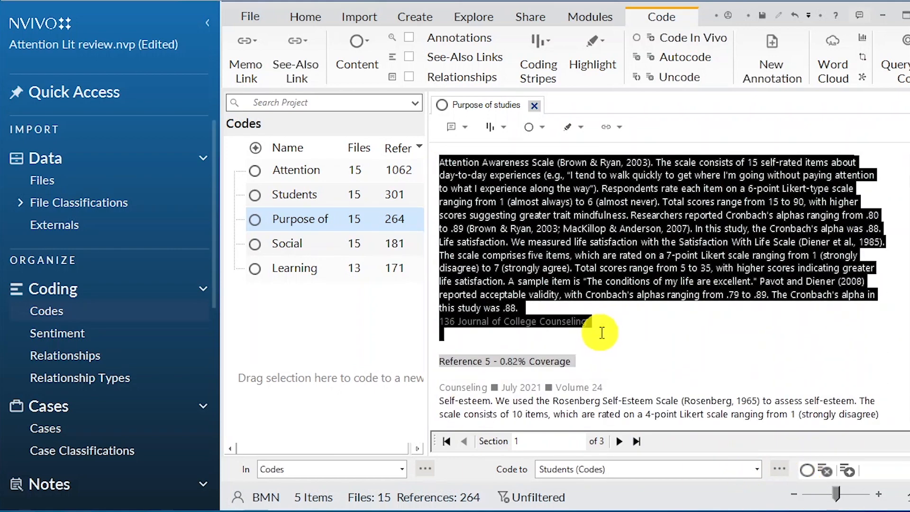
{"action": "right_click", "coordinate": [527, 219]}
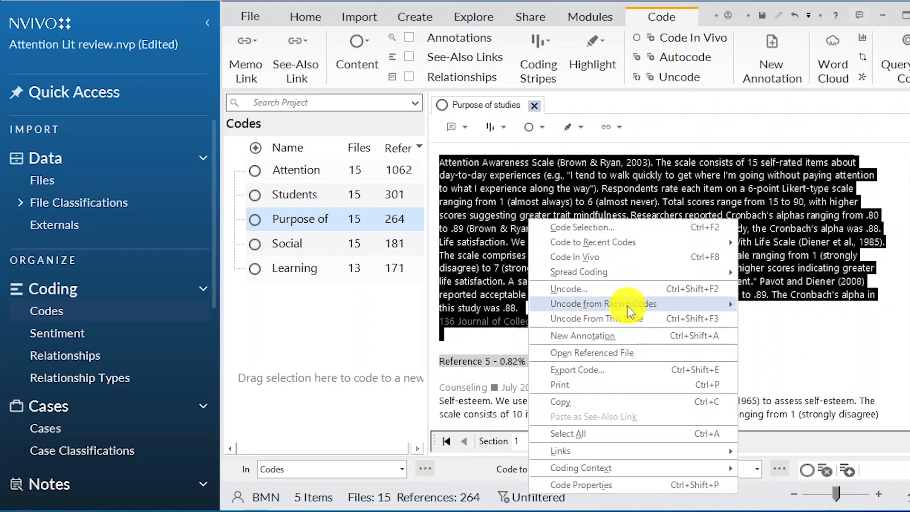
{"action": "left_click", "coordinate": [615, 318]}
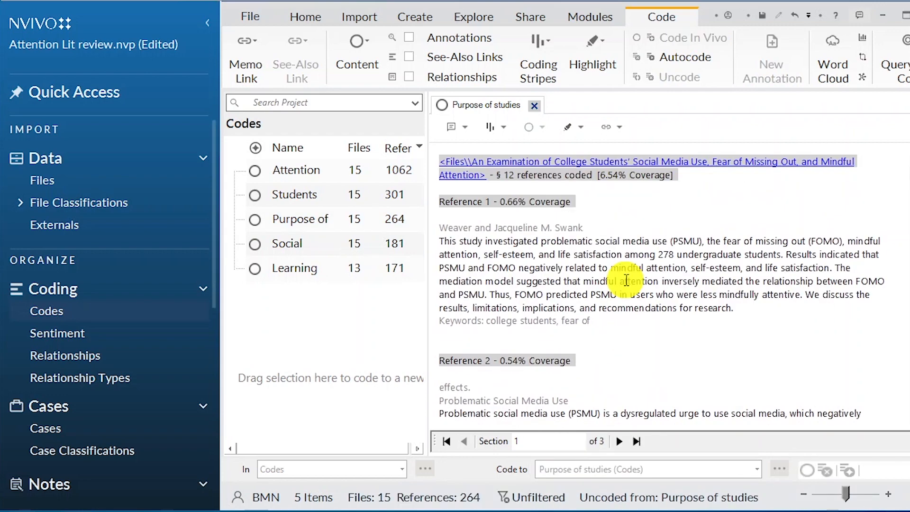
{"action": "scroll", "coordinate": [622, 270], "scroll_direction": "down", "scroll_amount": 10}
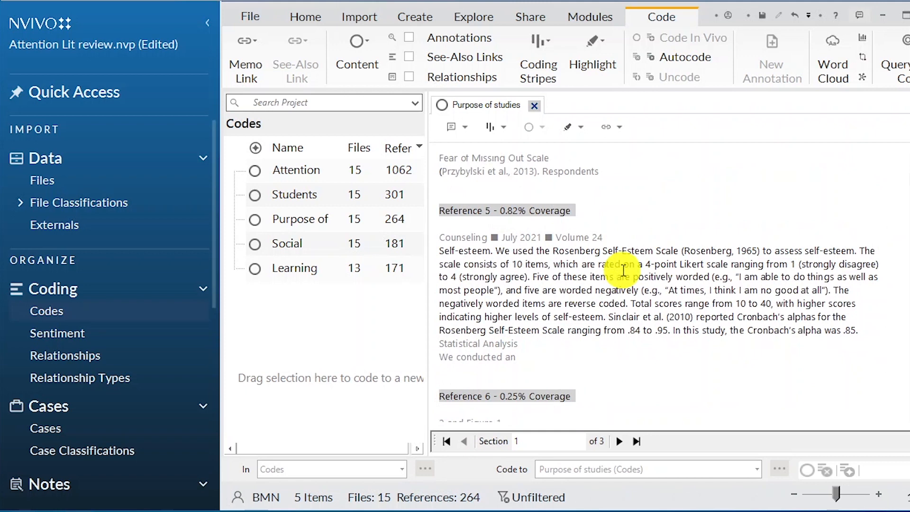
{"action": "key", "text": "ctrl+s"}
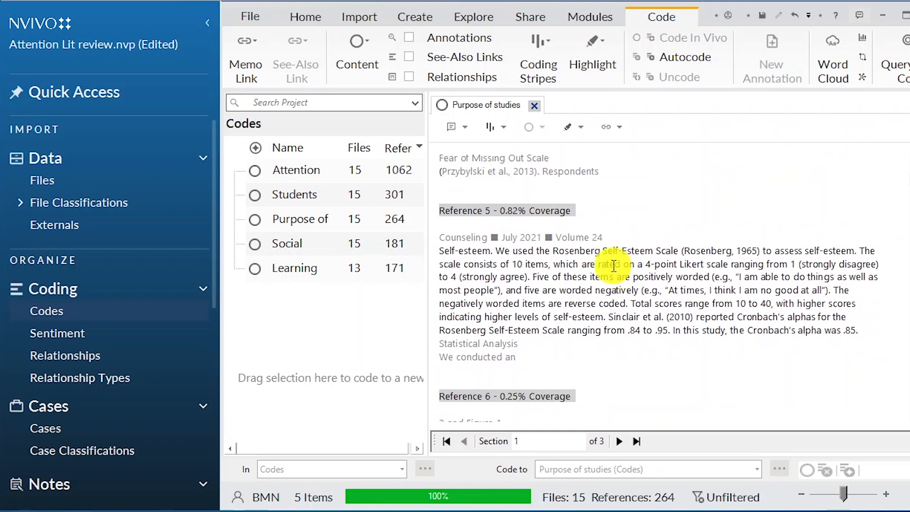
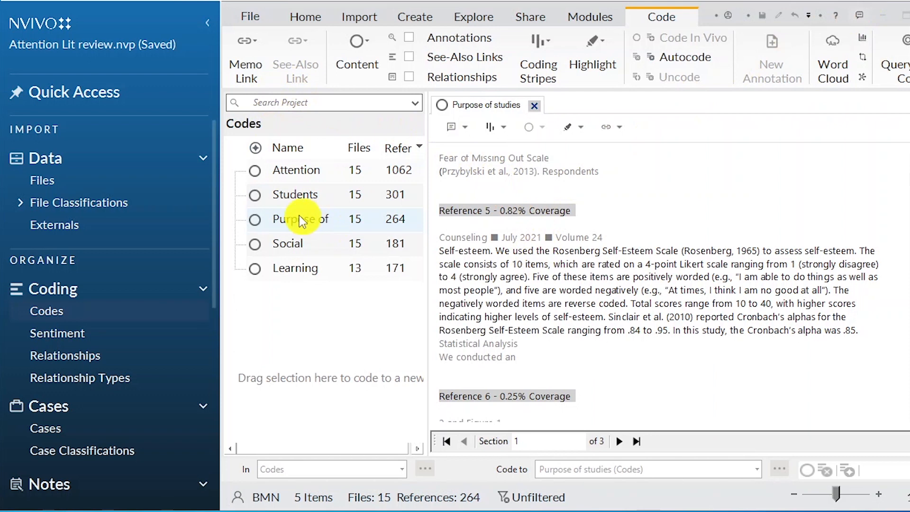
Select all the project files and start a Text Search query on them
{"action": "left_click", "coordinate": [80, 185]}
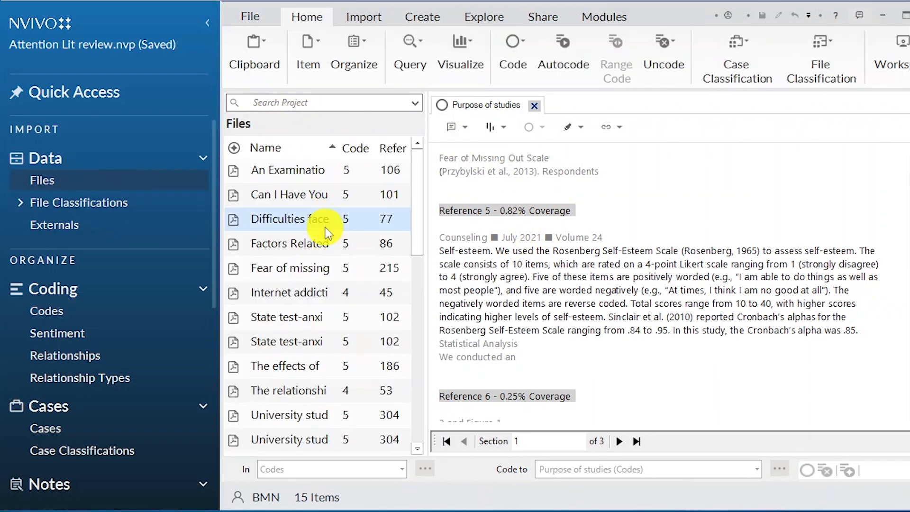
{"action": "key", "text": "ctrl+a"}
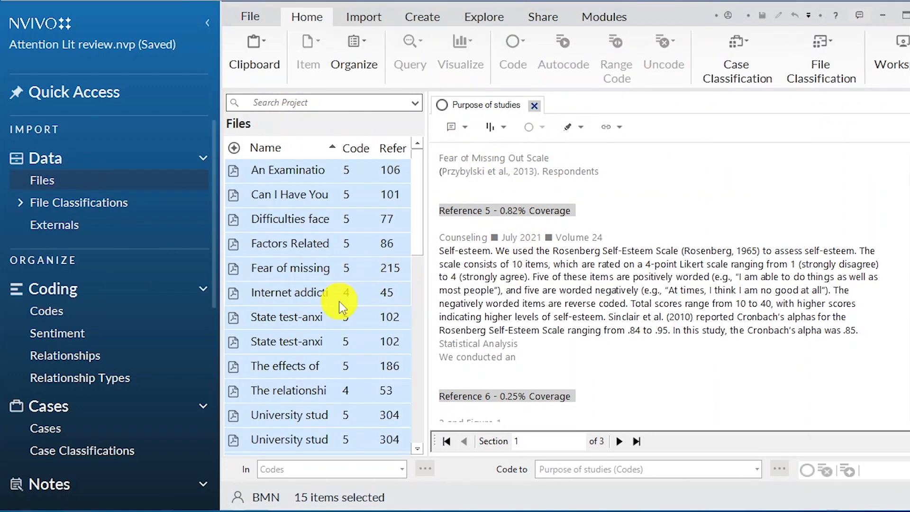
{"action": "scroll", "coordinate": [339, 287], "scroll_direction": "down", "scroll_amount": 3}
{"action": "scroll", "coordinate": [351, 274], "scroll_direction": "up", "scroll_amount": 3}
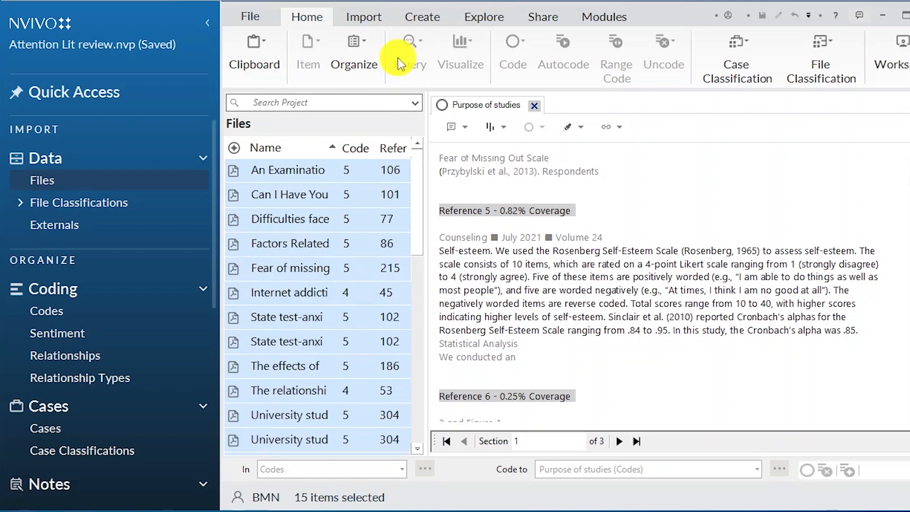
{"action": "left_click", "coordinate": [420, 55]}
{"action": "left_click", "coordinate": [457, 112]}
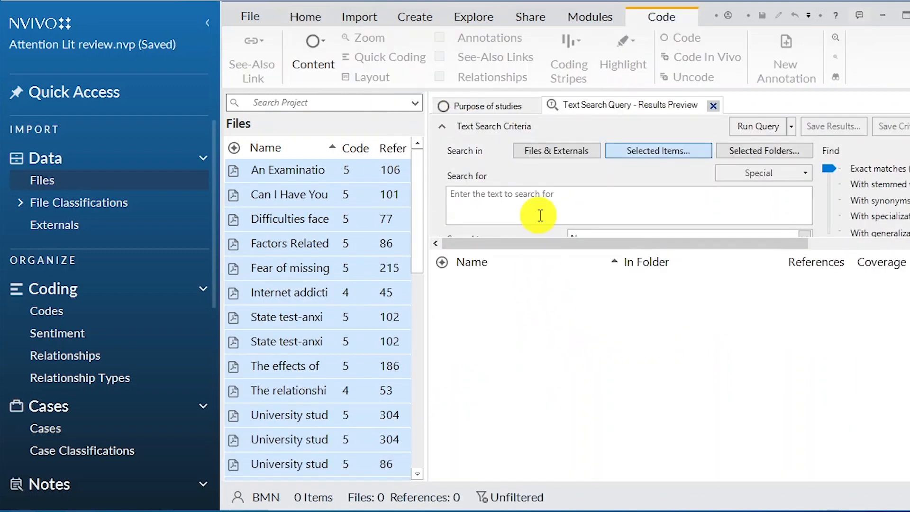
Run the text search for "Sample size" with the results spread to Broad Context
{"action": "left_click", "coordinate": [474, 194]}
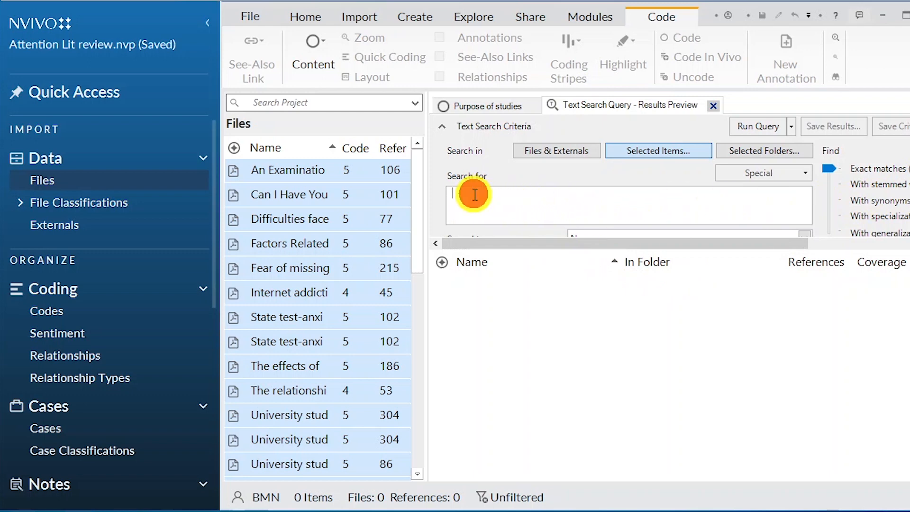
{"action": "type", "text": "Sample pop"}
{"action": "key", "text": "BackSpace"}
{"action": "key", "text": "BackSpace"}
{"action": "key", "text": "BackSpace"}
{"action": "key", "text": "BackSpace"}
{"action": "key", "text": "BackSpace"}
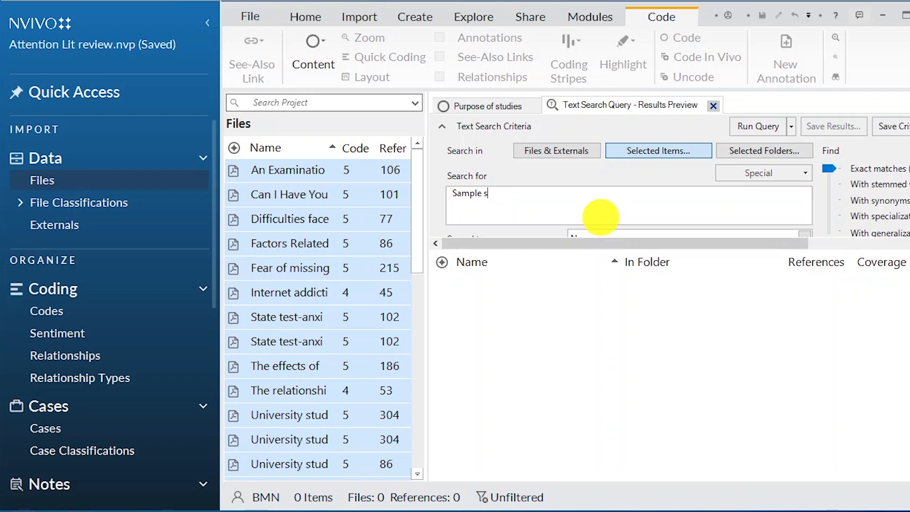
{"action": "type", "text": "size"}
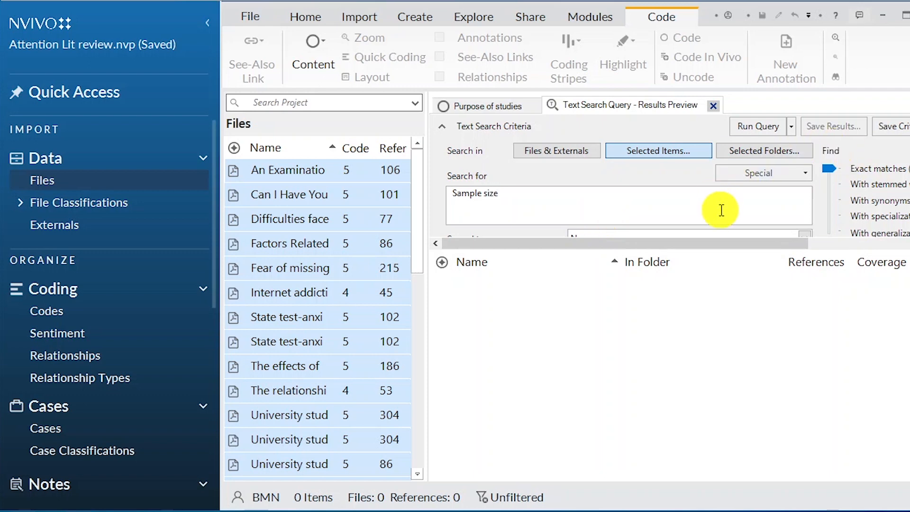
{"action": "left_click", "coordinate": [806, 236]}
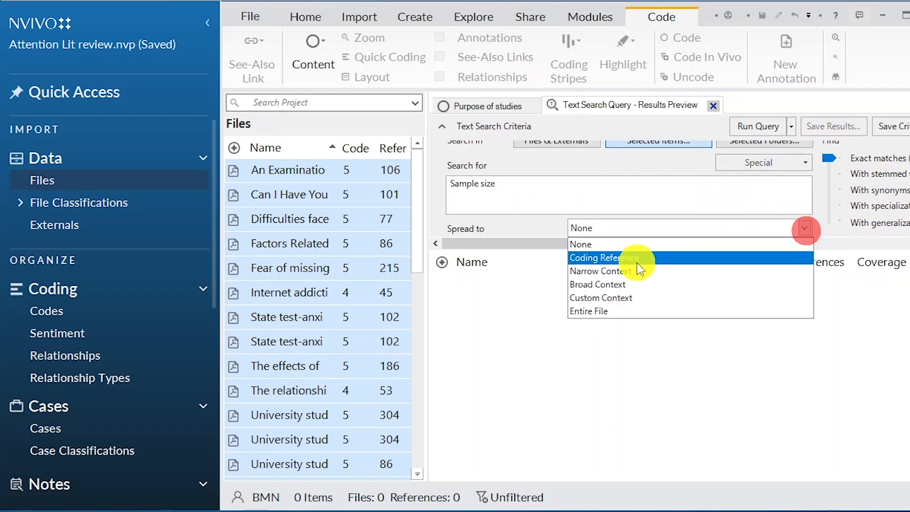
{"action": "left_click", "coordinate": [613, 284]}
{"action": "left_click", "coordinate": [763, 126]}
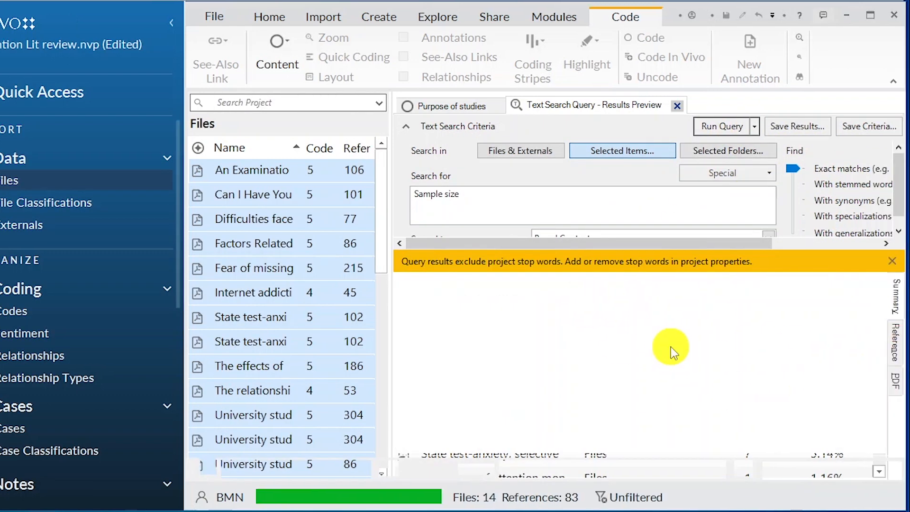
Store the search results as a new code named Sample Sizes in the Codes location
{"action": "scroll", "coordinate": [597, 359], "scroll_direction": "down", "scroll_amount": 10}
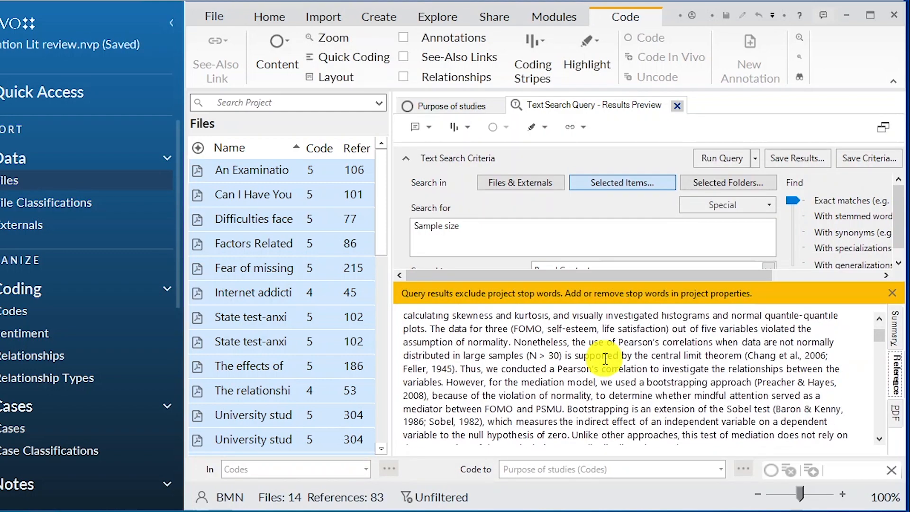
{"action": "scroll", "coordinate": [605, 359], "scroll_direction": "down", "scroll_amount": 10}
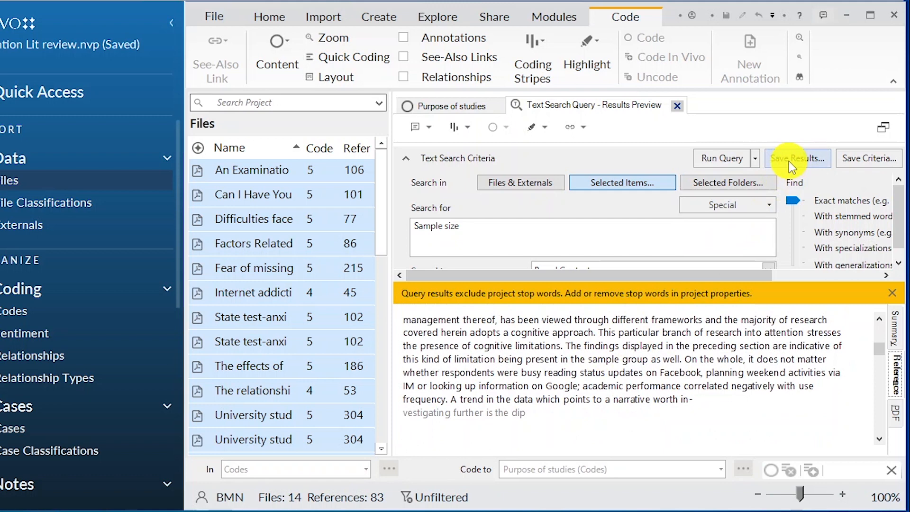
{"action": "left_click", "coordinate": [788, 161]}
{"action": "left_click", "coordinate": [552, 226]}
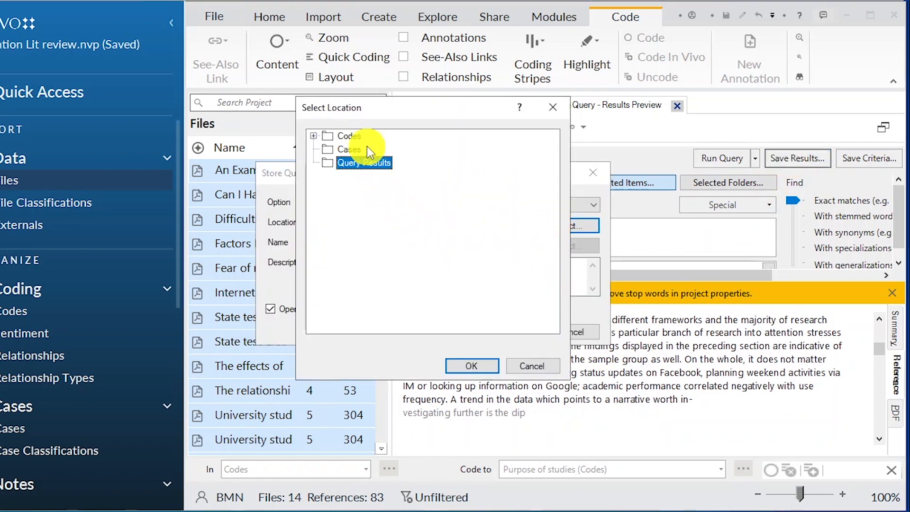
{"action": "left_click", "coordinate": [353, 135]}
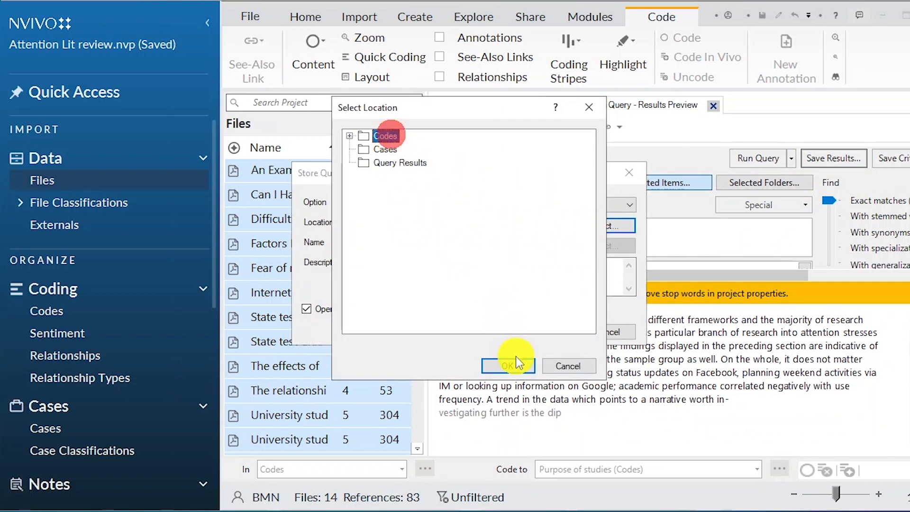
{"action": "left_click", "coordinate": [515, 364]}
{"action": "left_click", "coordinate": [414, 244]}
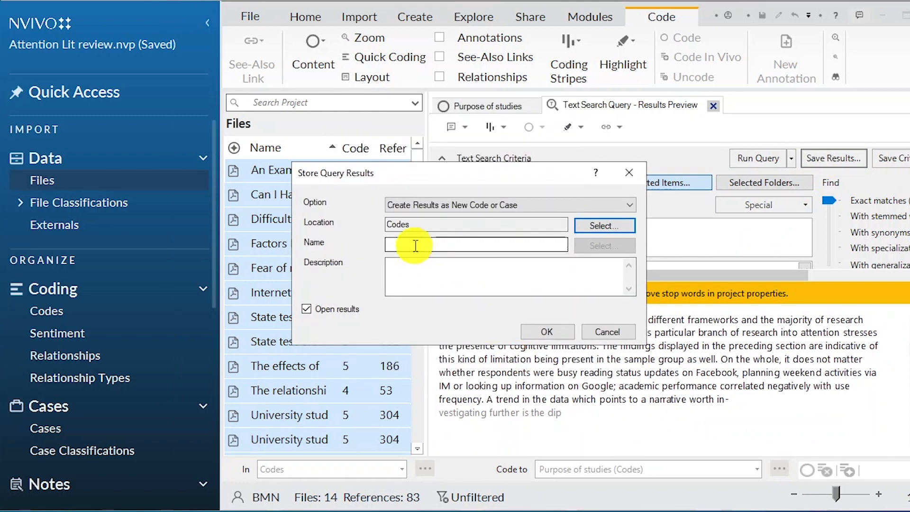
{"action": "type", "text": "Sample Sizes"}
{"action": "left_click", "coordinate": [535, 332]}
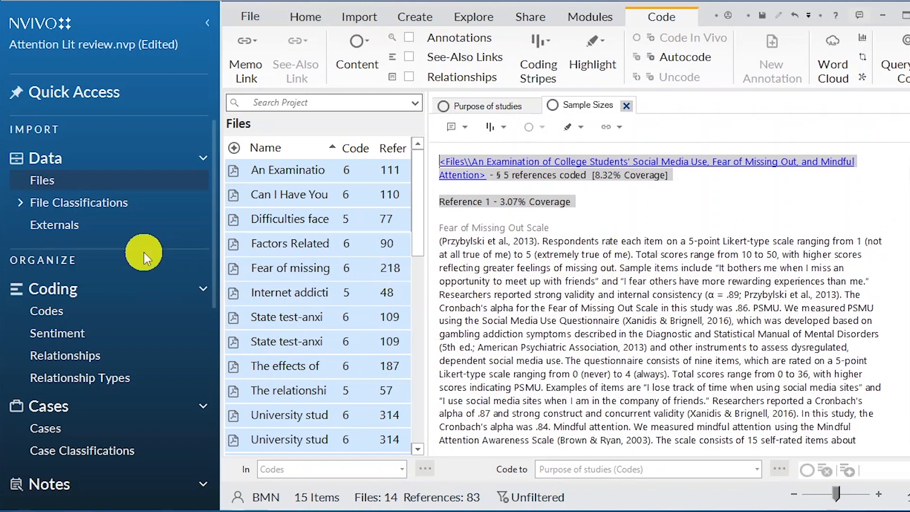
Show the Codes list and examine the passages coded to Sample Sizes across the articles
{"action": "left_click", "coordinate": [47, 310]}
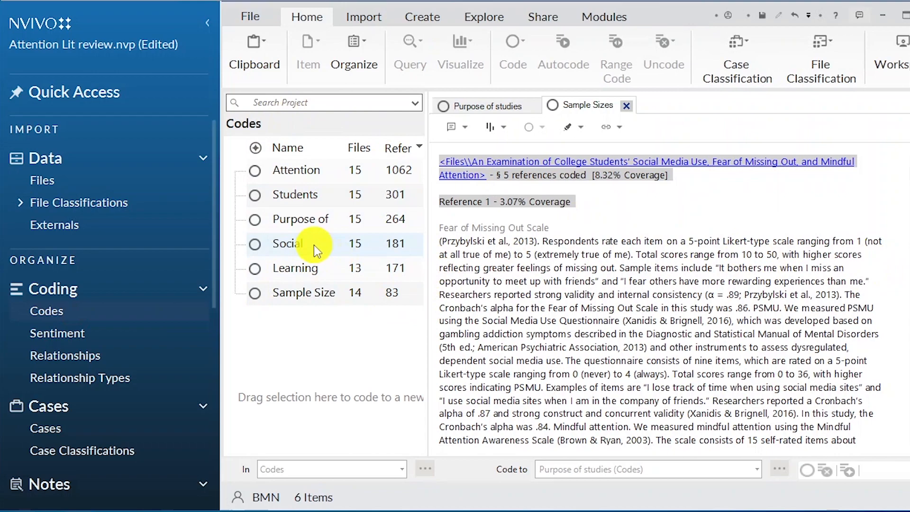
{"action": "left_click", "coordinate": [297, 292]}
{"action": "scroll", "coordinate": [646, 386], "scroll_direction": "down", "scroll_amount": 10}
{"action": "scroll", "coordinate": [592, 275], "scroll_direction": "down", "scroll_amount": 20}
{"action": "scroll", "coordinate": [592, 275], "scroll_direction": "down", "scroll_amount": 20}
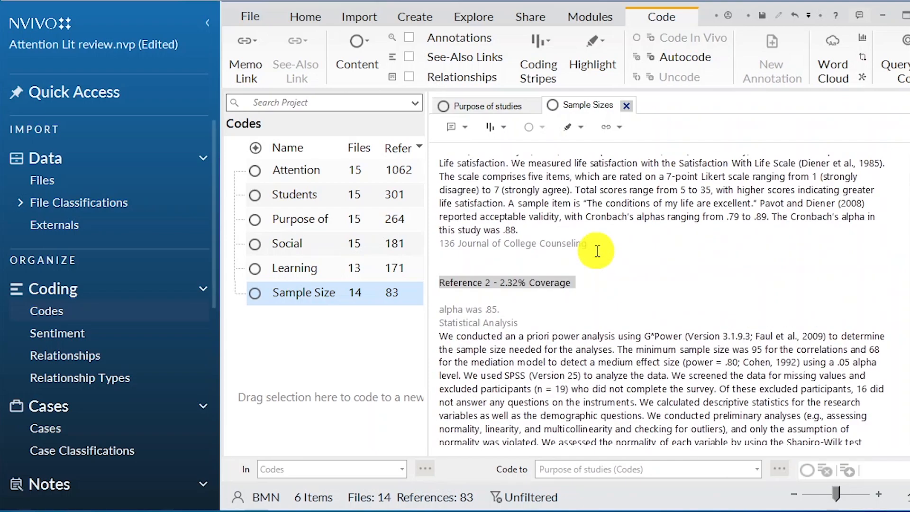
{"action": "scroll", "coordinate": [597, 252], "scroll_direction": "down", "scroll_amount": 8}
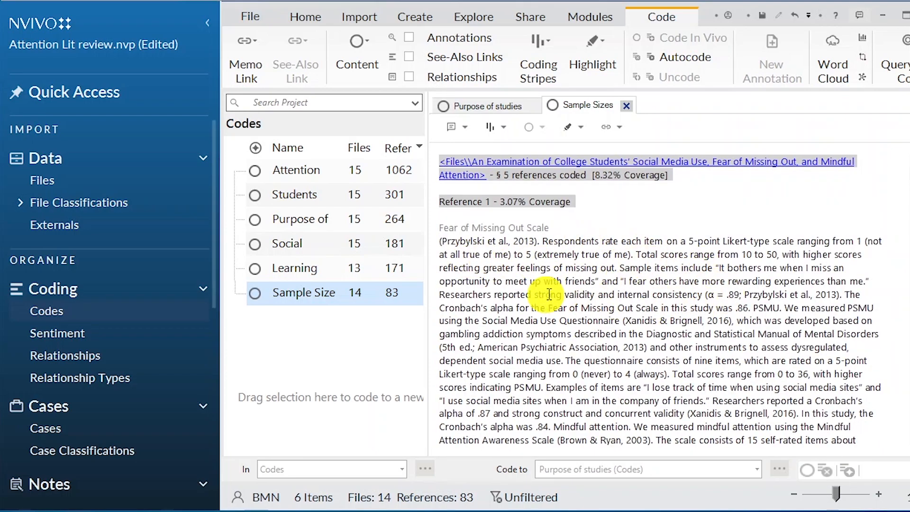
{"action": "scroll", "coordinate": [568, 289], "scroll_direction": "down", "scroll_amount": 15}
{"action": "scroll", "coordinate": [595, 283], "scroll_direction": "down", "scroll_amount": 15}
{"action": "key", "text": "ctrl+shift+e"}
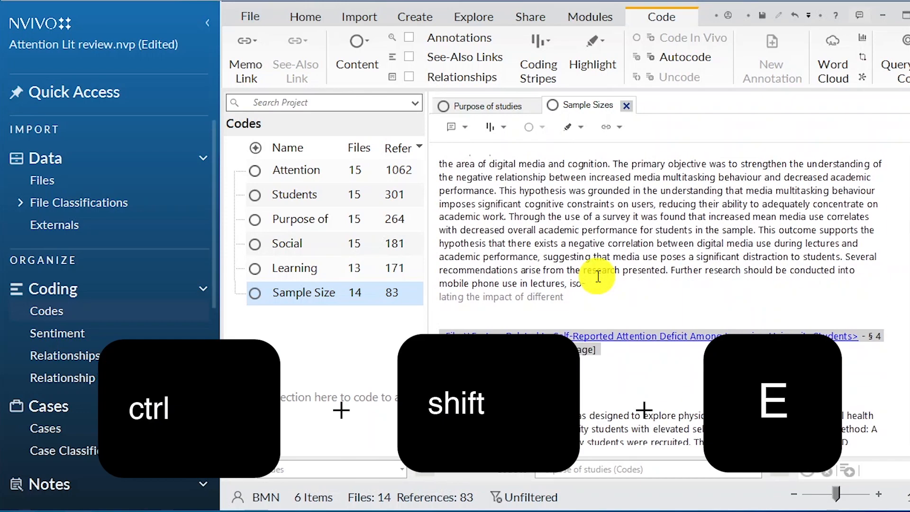
{"action": "scroll", "coordinate": [597, 279], "scroll_direction": "down", "scroll_amount": 10}
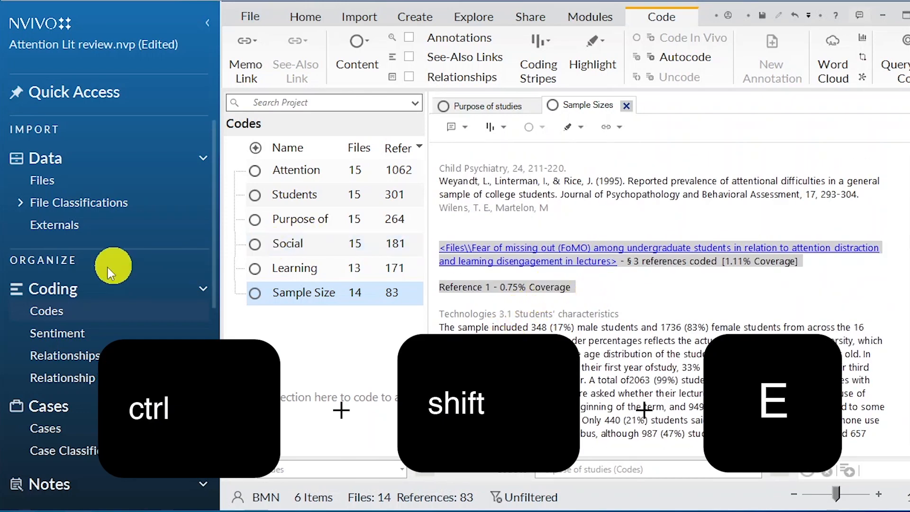
Run a text search for "Methodology" on all the project files with the results spread to Broad Context
{"action": "left_click", "coordinate": [76, 181]}
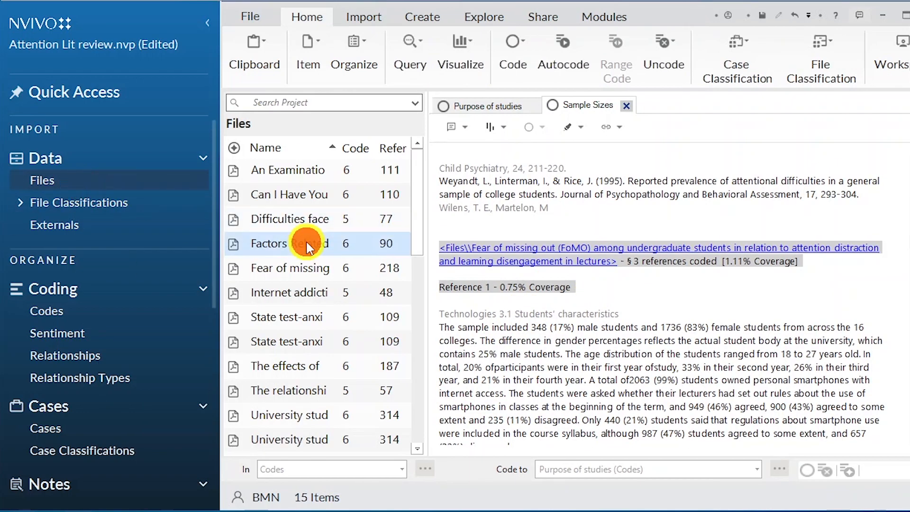
{"action": "key", "text": "ctrl+a"}
{"action": "left_click", "coordinate": [413, 45]}
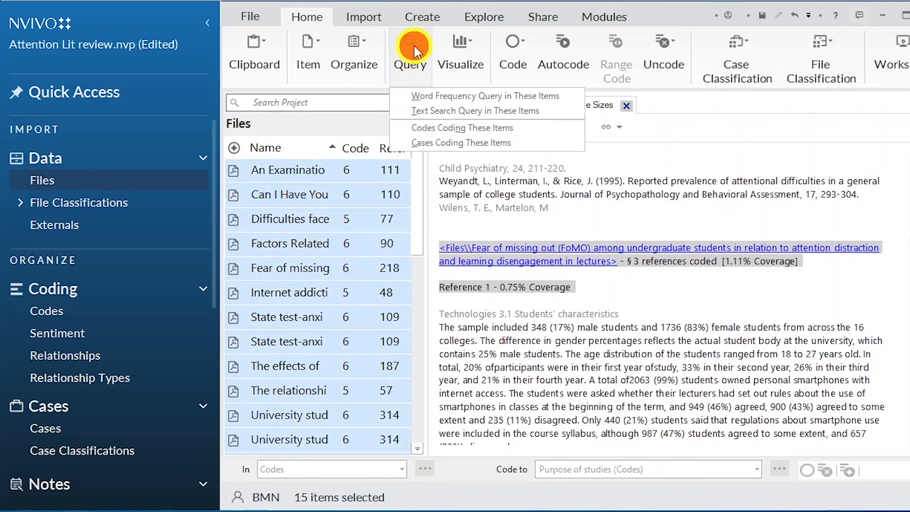
{"action": "left_click", "coordinate": [469, 105]}
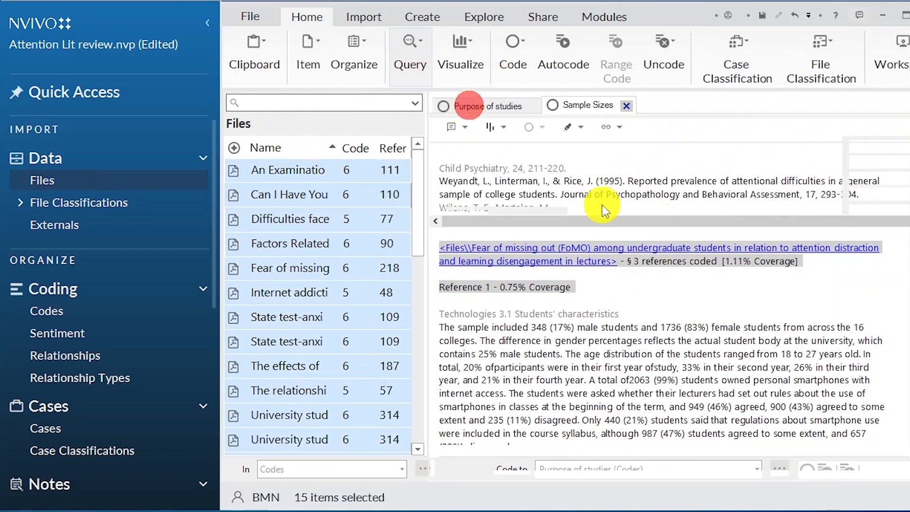
{"action": "left_click", "coordinate": [493, 188]}
{"action": "type", "text": "Methodo"}
{"action": "type", "text": "logy"}
{"action": "left_click", "coordinate": [803, 223]}
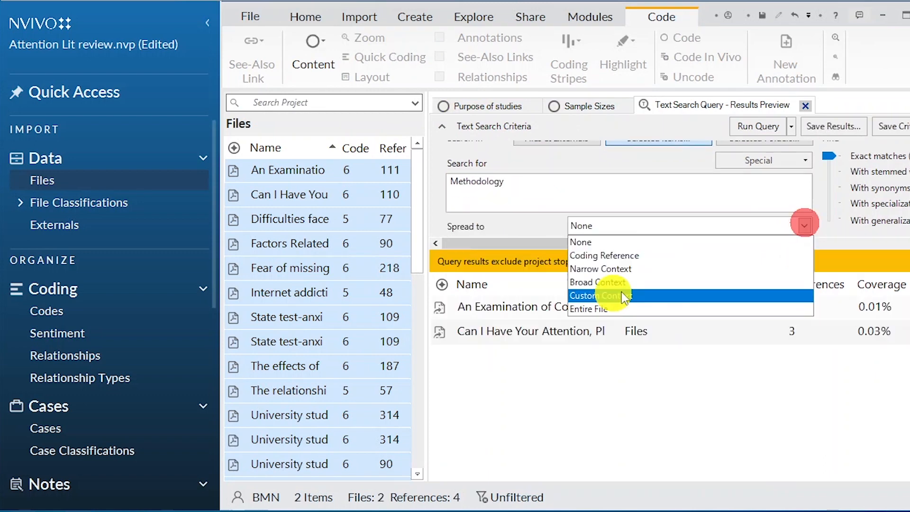
{"action": "left_click", "coordinate": [635, 284]}
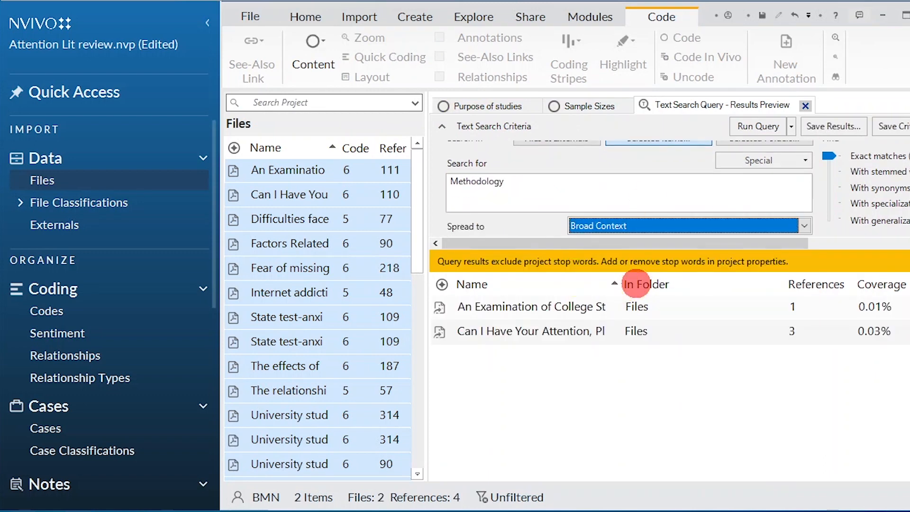
{"action": "left_click", "coordinate": [758, 125]}
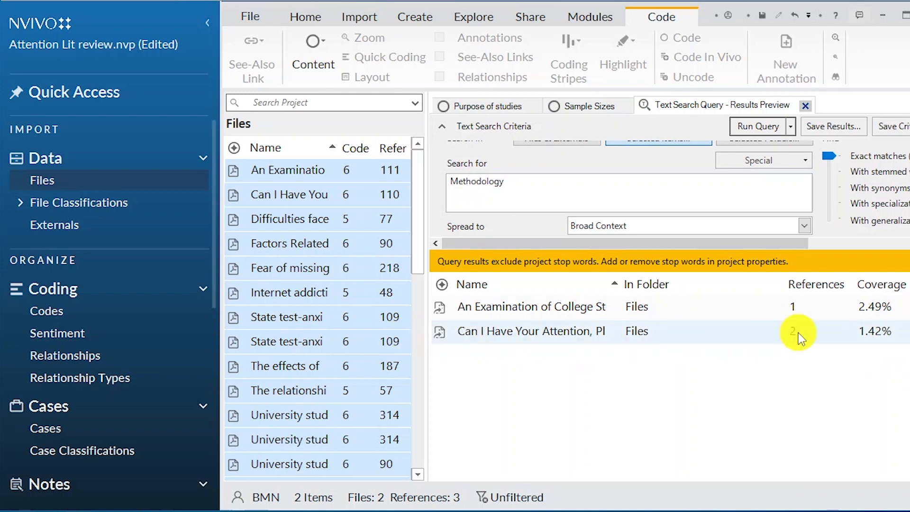
Store the search results as a new code named Methodology in the Codes location
{"action": "left_click", "coordinate": [842, 135]}
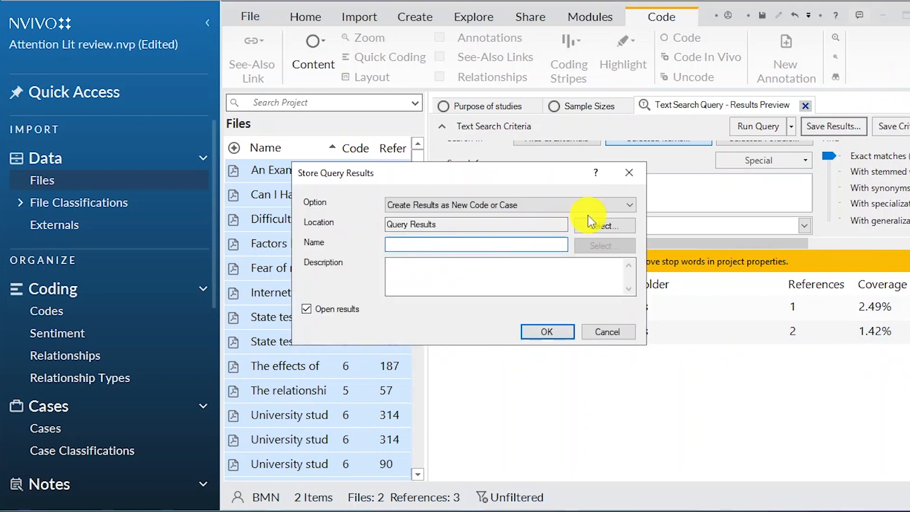
{"action": "left_click", "coordinate": [603, 225]}
{"action": "left_click", "coordinate": [384, 136]}
{"action": "left_click", "coordinate": [507, 366]}
{"action": "left_click", "coordinate": [424, 246]}
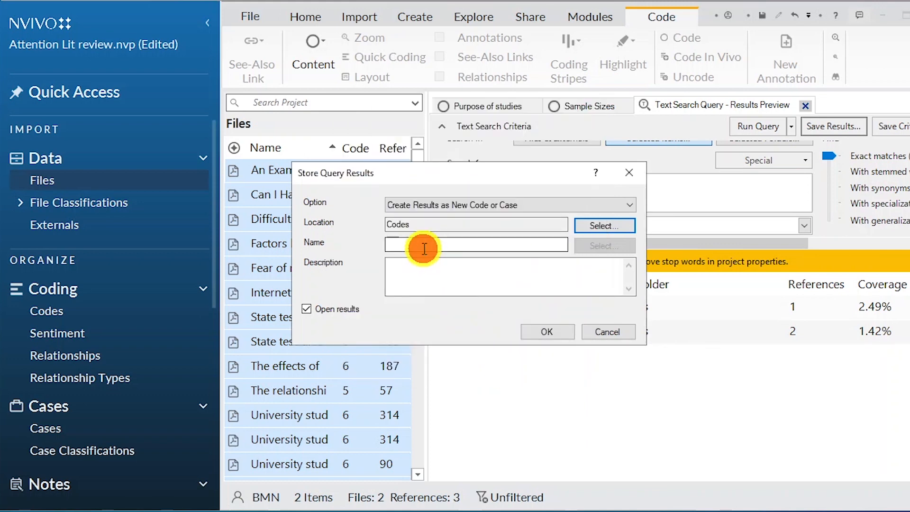
{"action": "type", "text": "Methodology"}
{"action": "key", "text": "Return"}
Review the passages in the Methodology code and uncode the bibliography passage of the "An Examination of College Students' Social Media Use" article
{"action": "left_click", "coordinate": [79, 312]}
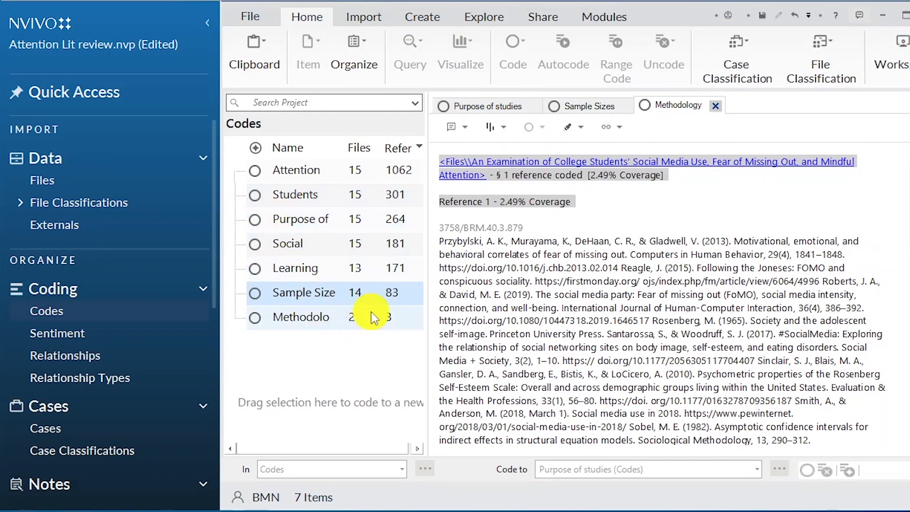
{"action": "left_click", "coordinate": [342, 293]}
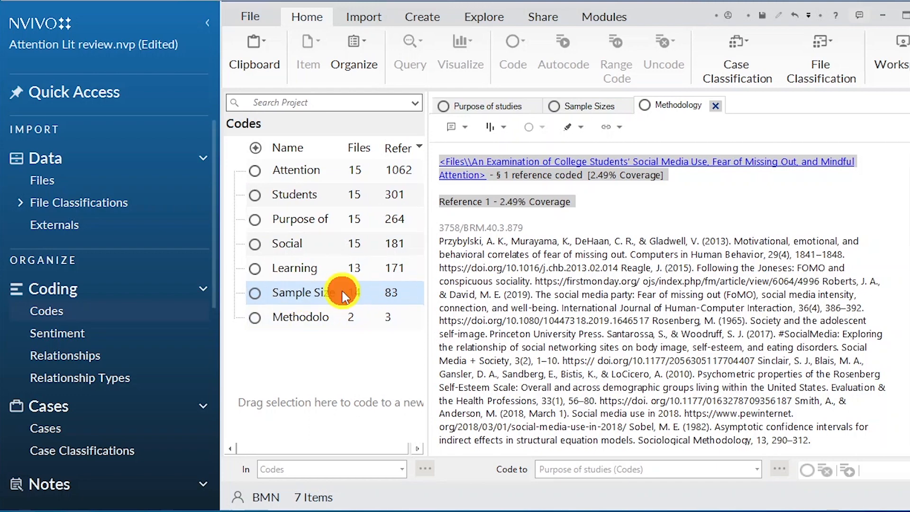
{"action": "double_click", "coordinate": [324, 315]}
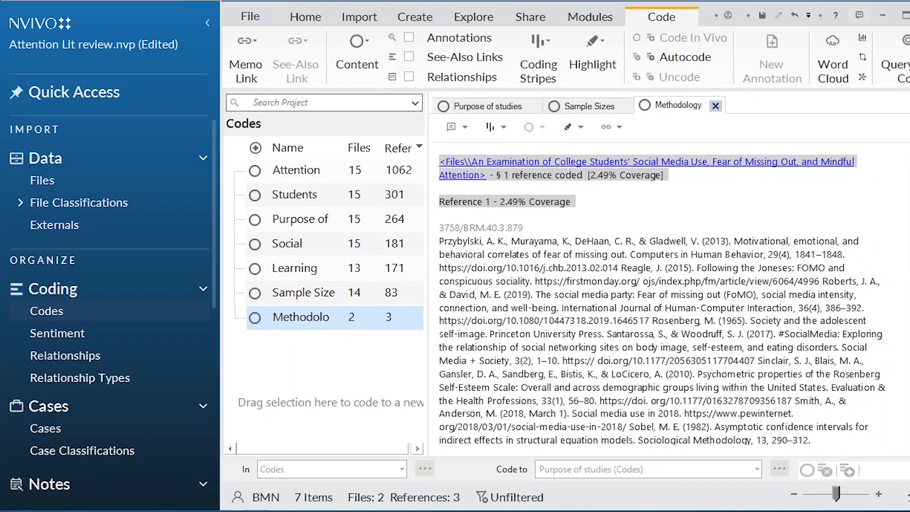
{"action": "scroll", "coordinate": [652, 266], "scroll_direction": "down", "scroll_amount": 5}
{"action": "scroll", "coordinate": [652, 267], "scroll_direction": "up", "scroll_amount": 5}
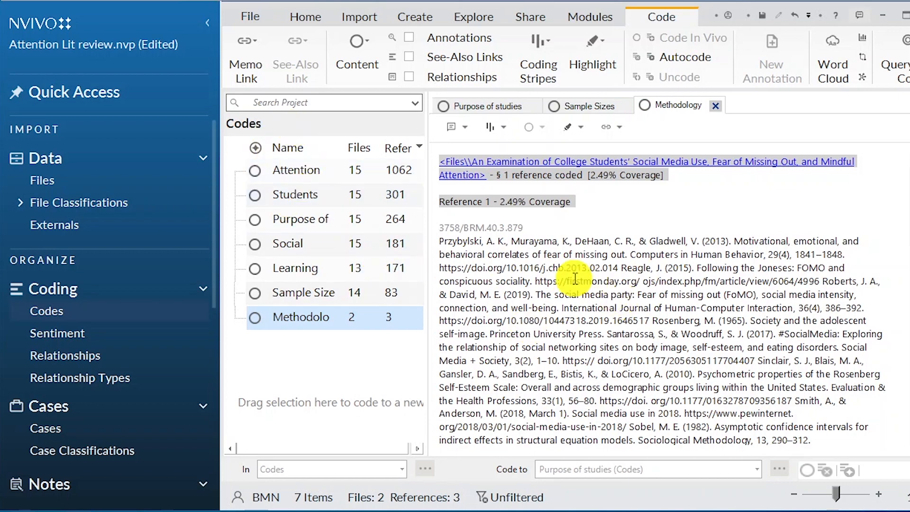
{"action": "scroll", "coordinate": [574, 277], "scroll_direction": "down", "scroll_amount": 2}
{"action": "left_click_drag", "start_coordinate": [442, 181], "coordinate": [615, 357]}
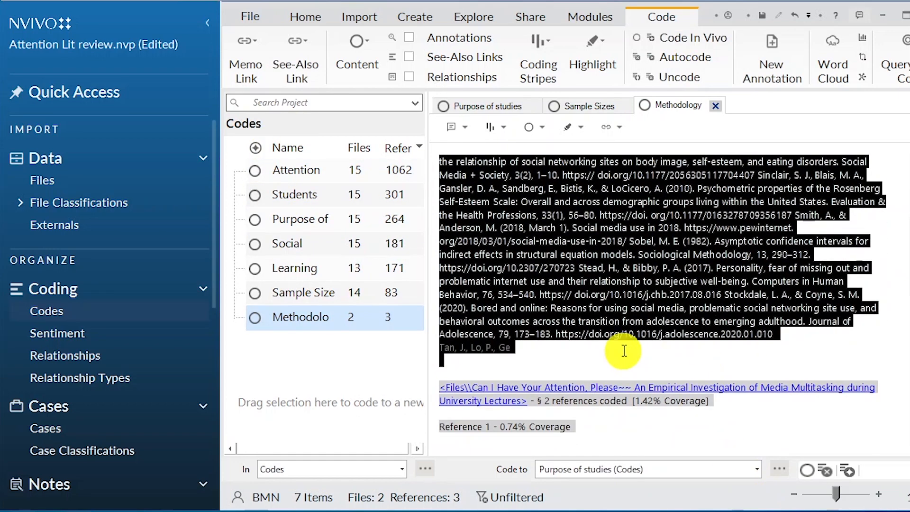
{"action": "right_click", "coordinate": [554, 230]}
{"action": "left_click", "coordinate": [625, 330]}
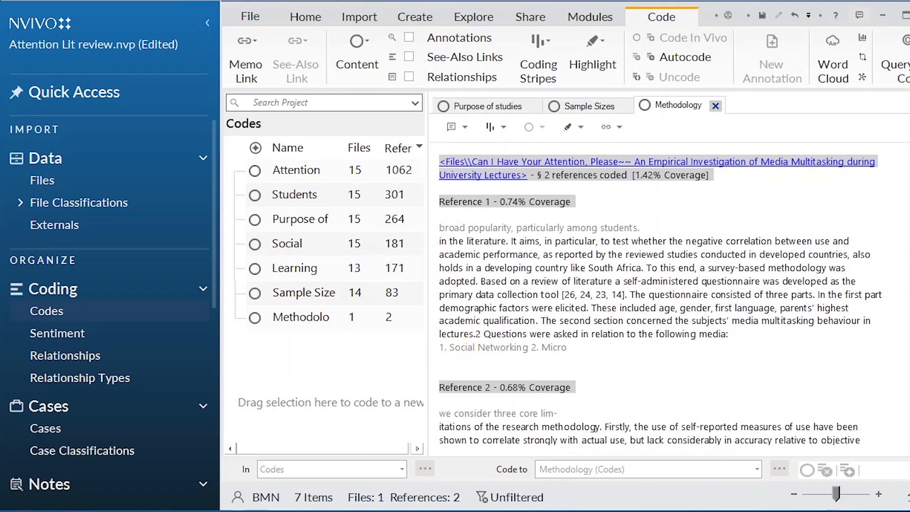
Run a text search for "Theories" on all files with stemmed words and Broad Context, and review the matching passages
{"action": "left_click", "coordinate": [42, 180]}
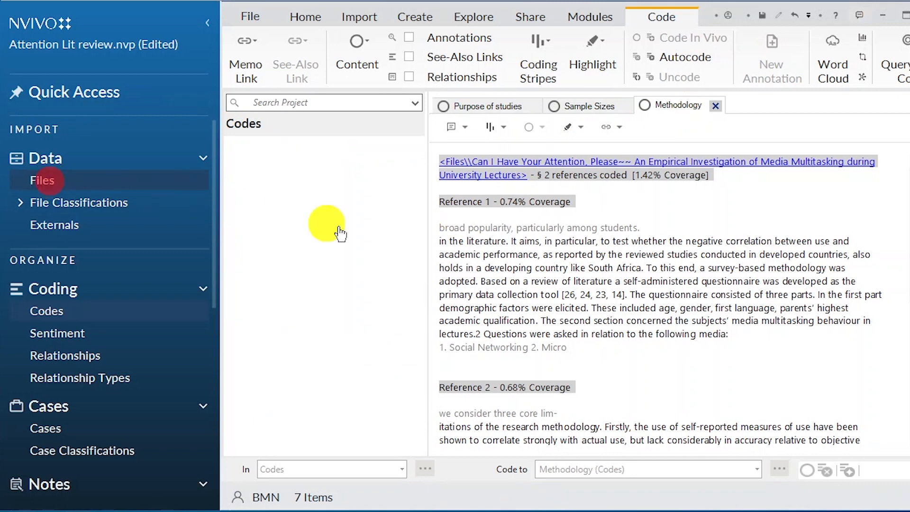
{"action": "key", "text": "ctrl+a"}
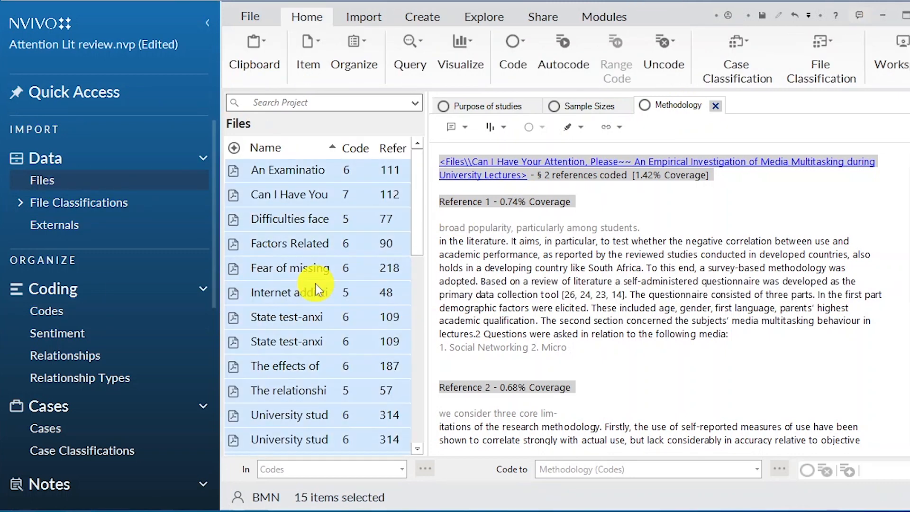
{"action": "left_click", "coordinate": [418, 41]}
{"action": "left_click", "coordinate": [467, 115]}
{"action": "type", "text": "Theories"}
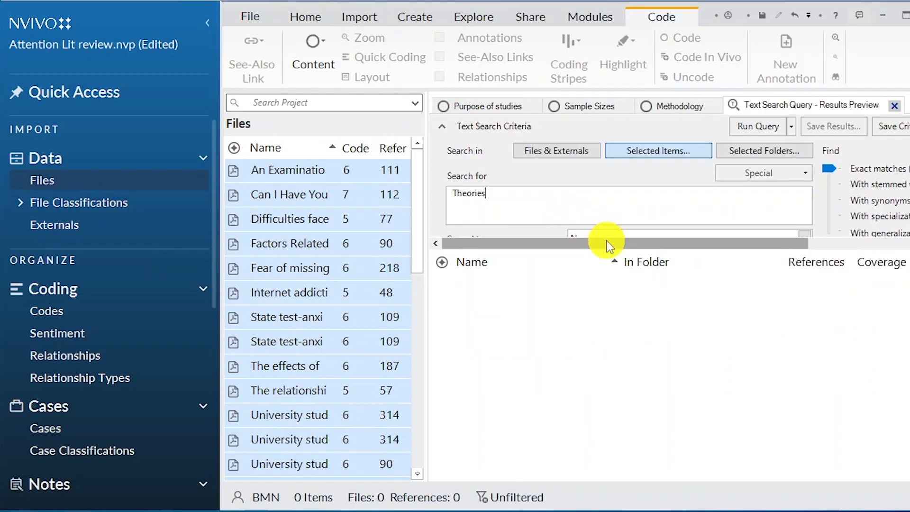
{"action": "left_click", "coordinate": [872, 184]}
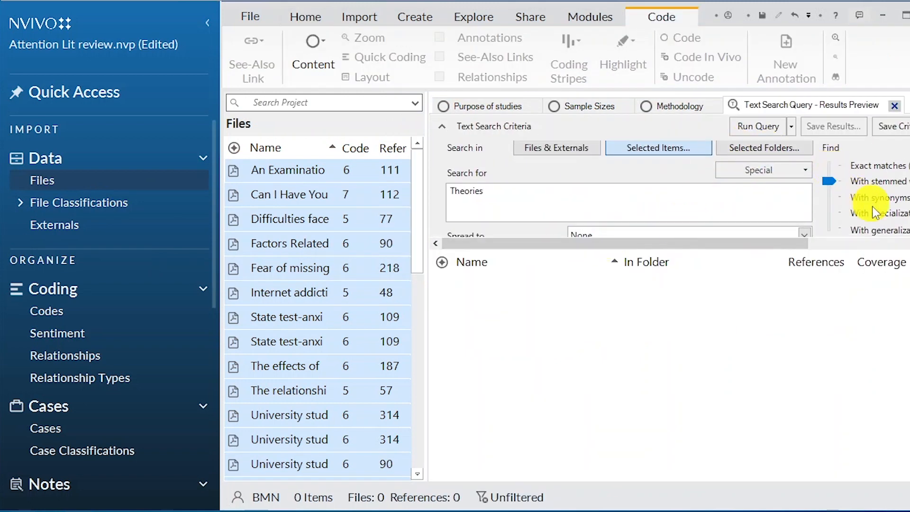
{"action": "left_click", "coordinate": [804, 233]}
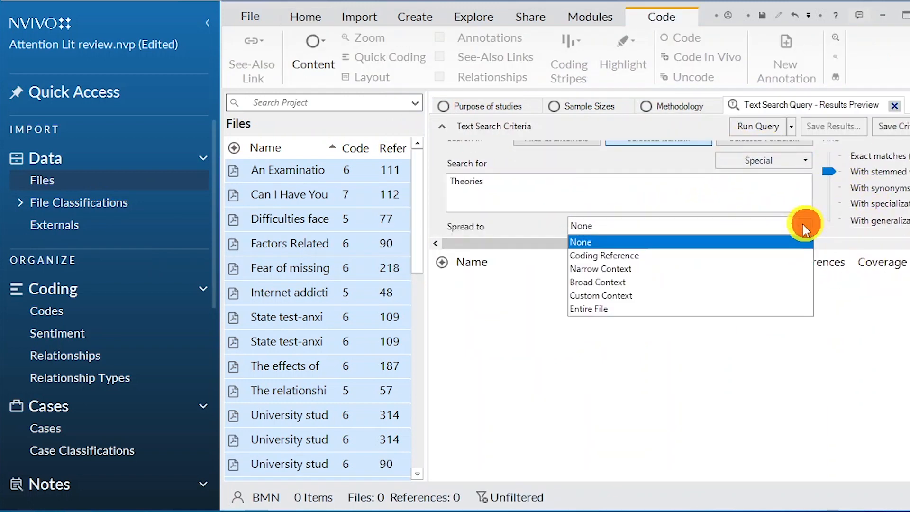
{"action": "left_click", "coordinate": [615, 282]}
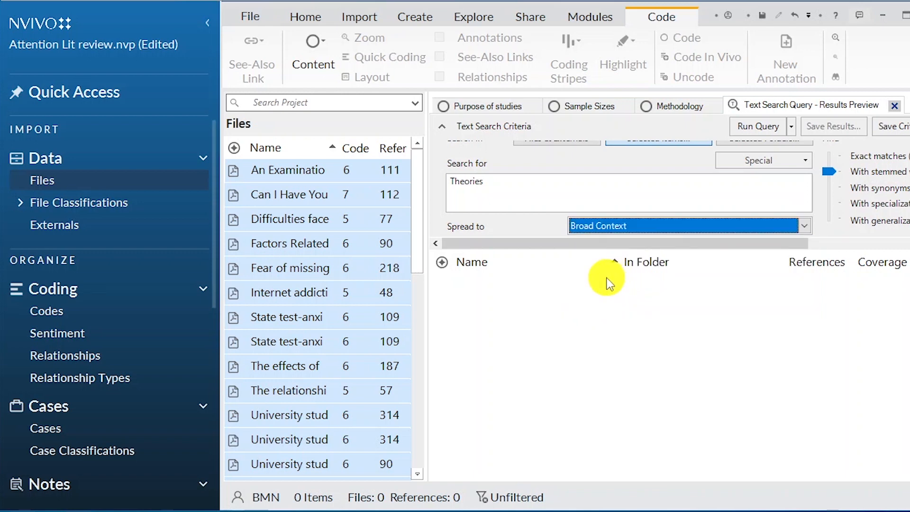
{"action": "left_click", "coordinate": [746, 134]}
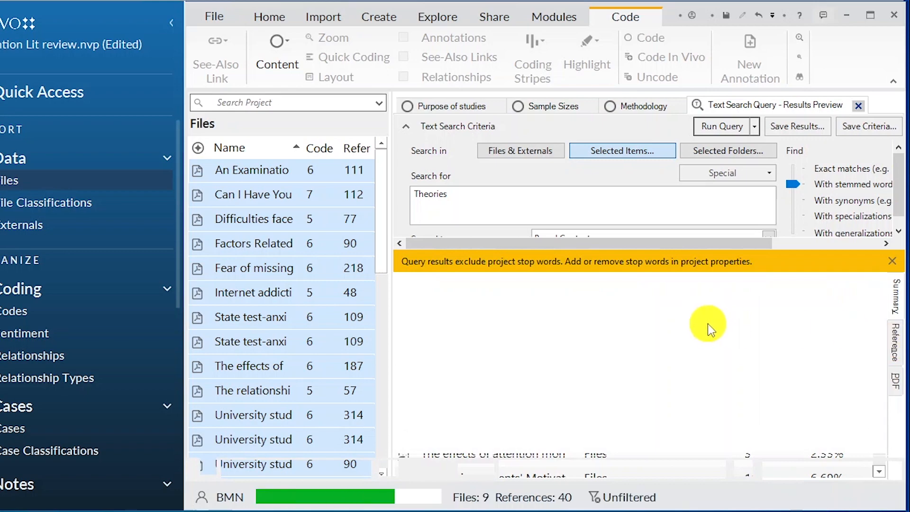
{"action": "scroll", "coordinate": [675, 350], "scroll_direction": "down", "scroll_amount": 10}
{"action": "scroll", "coordinate": [673, 358], "scroll_direction": "down", "scroll_amount": 5}
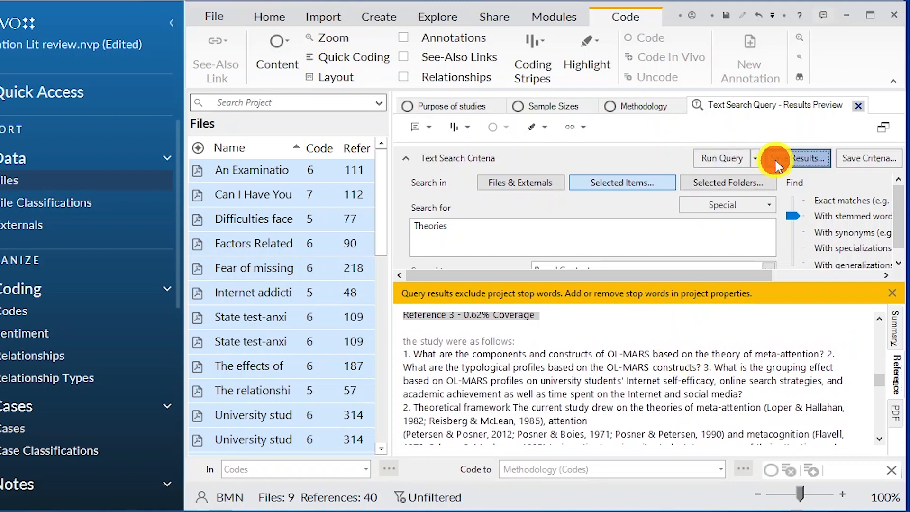
Store the search results as a new code named Theories in the Codes location and show the Codes list
{"action": "left_click", "coordinate": [775, 161]}
{"action": "left_click", "coordinate": [573, 220]}
{"action": "left_click", "coordinate": [341, 135]}
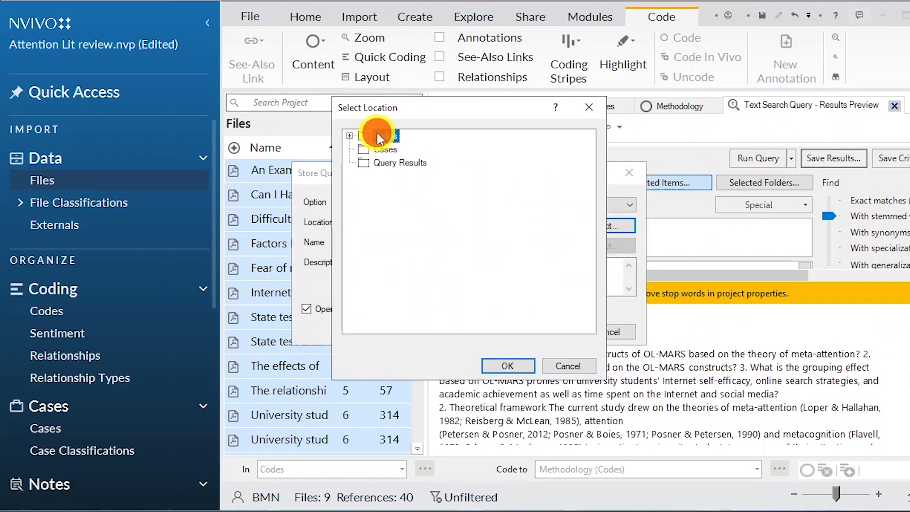
{"action": "left_click", "coordinate": [506, 364]}
{"action": "left_click", "coordinate": [446, 244]}
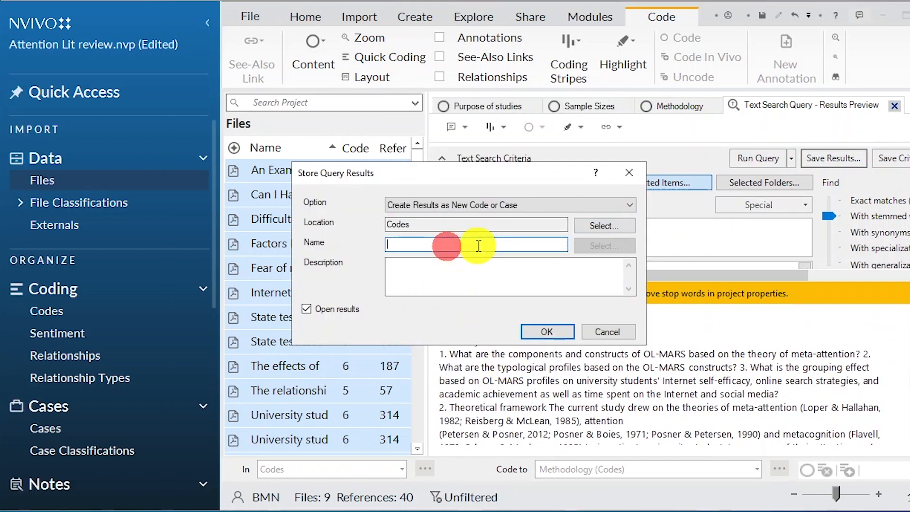
{"action": "type", "text": "Theories"}
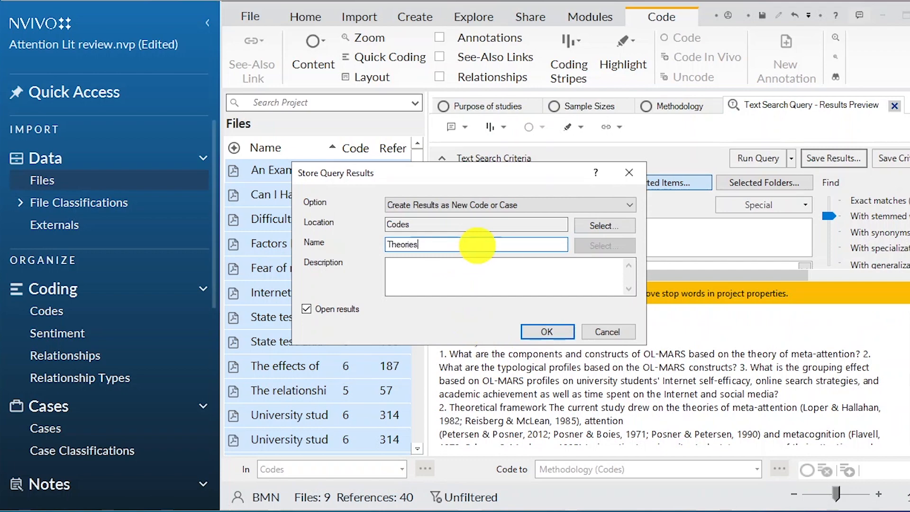
{"action": "left_click", "coordinate": [546, 331]}
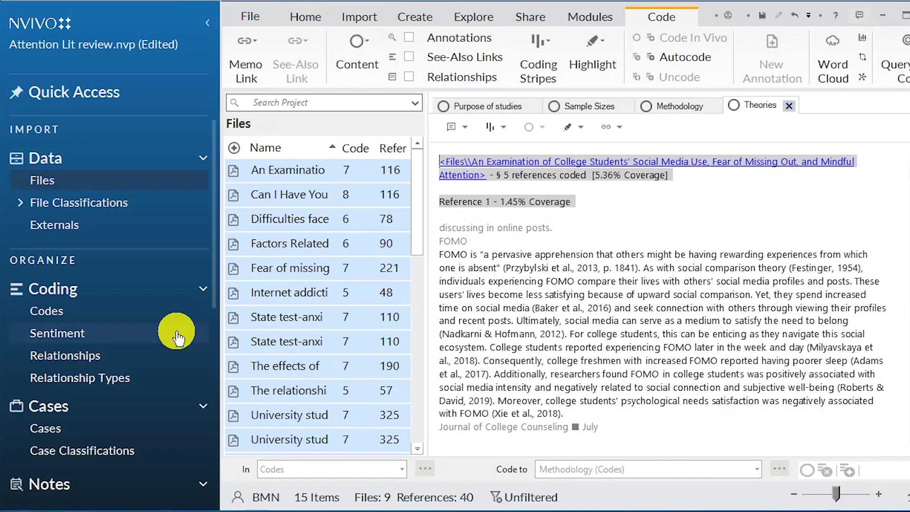
{"action": "left_click", "coordinate": [152, 311]}
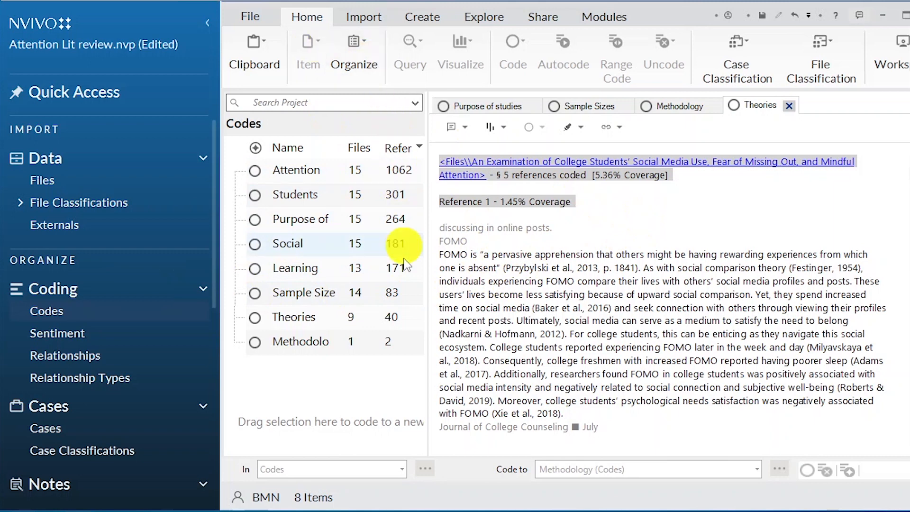
Run a text search for "Directions for future Research" with exact matches across Files & Externals
{"action": "left_click", "coordinate": [90, 182]}
{"action": "left_click", "coordinate": [340, 264]}
{"action": "key", "text": "ctrl+a"}
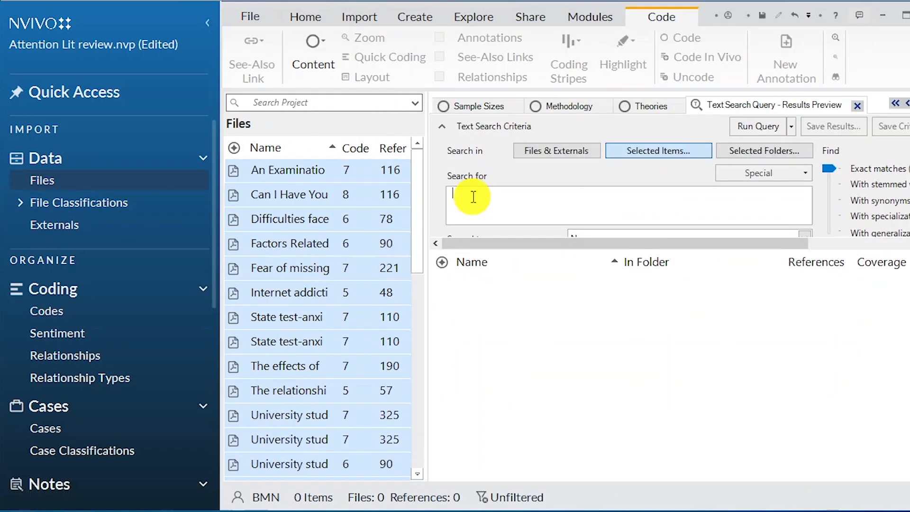
{"action": "type", "text": "Directions for future Research"}
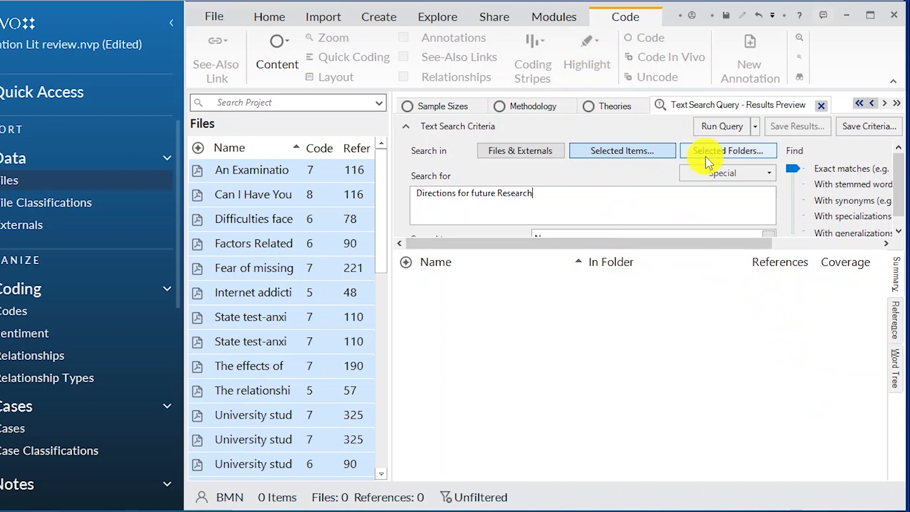
{"action": "left_click", "coordinate": [529, 149]}
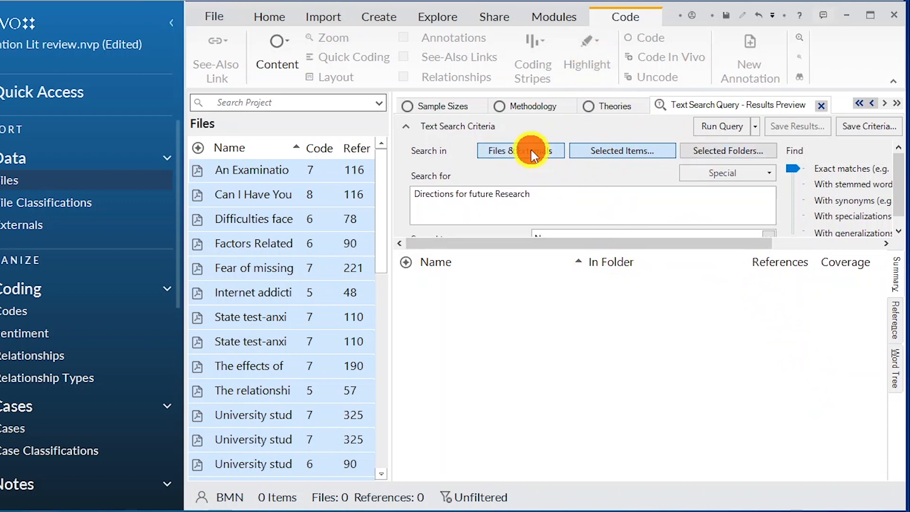
{"action": "left_click", "coordinate": [723, 129]}
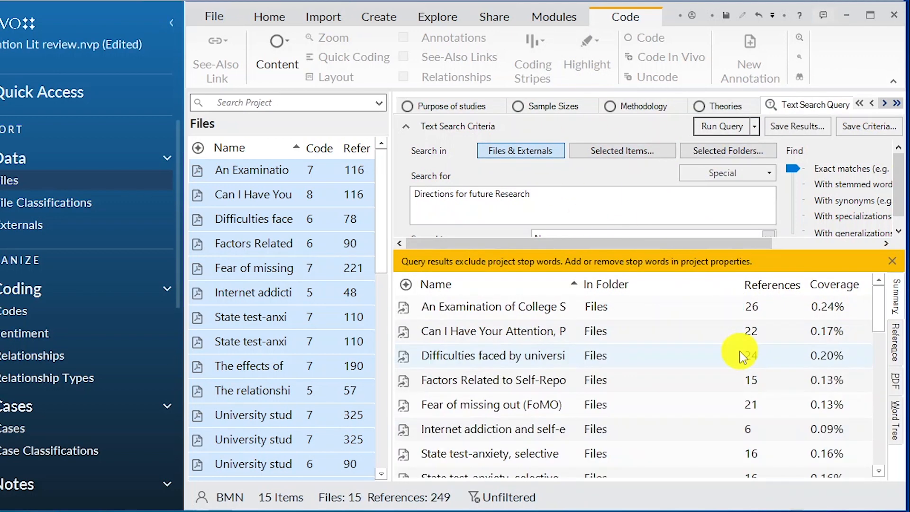
Review the passages matched by the search, and store the results as a new code named "Directions for future research" in the Codes location
{"action": "left_click", "coordinate": [895, 339]}
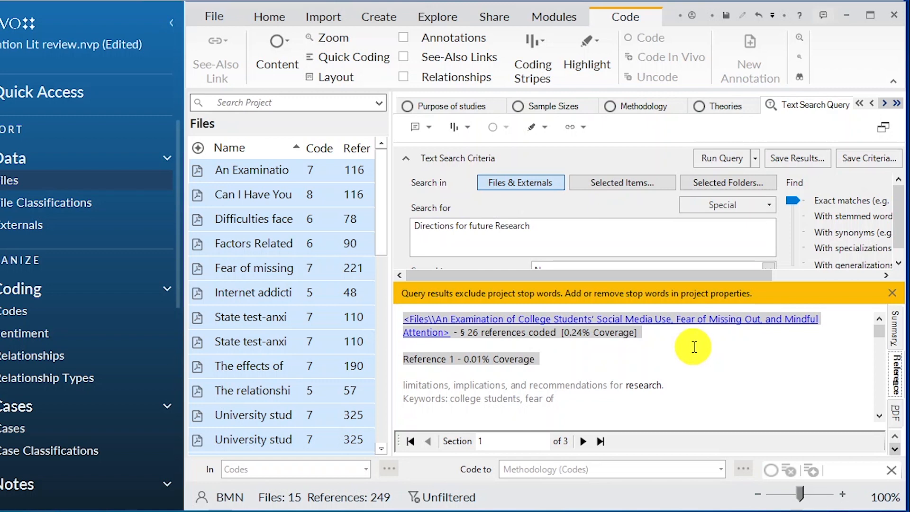
{"action": "scroll", "coordinate": [694, 346], "scroll_direction": "down", "scroll_amount": 5}
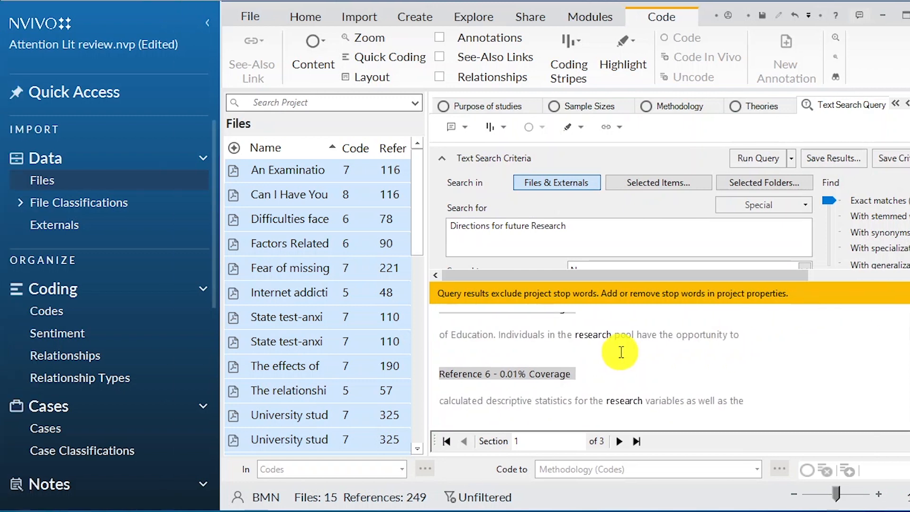
{"action": "scroll", "coordinate": [648, 356], "scroll_direction": "up", "scroll_amount": 4}
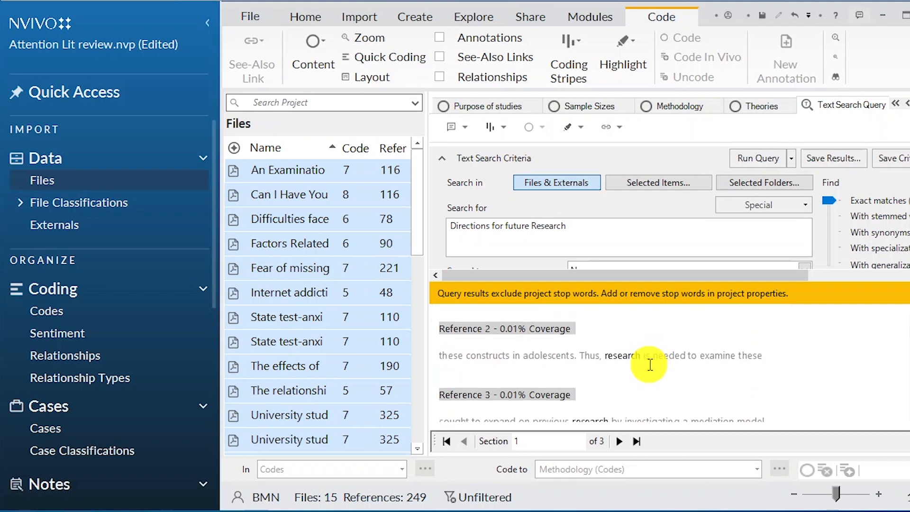
{"action": "left_click", "coordinate": [829, 157]}
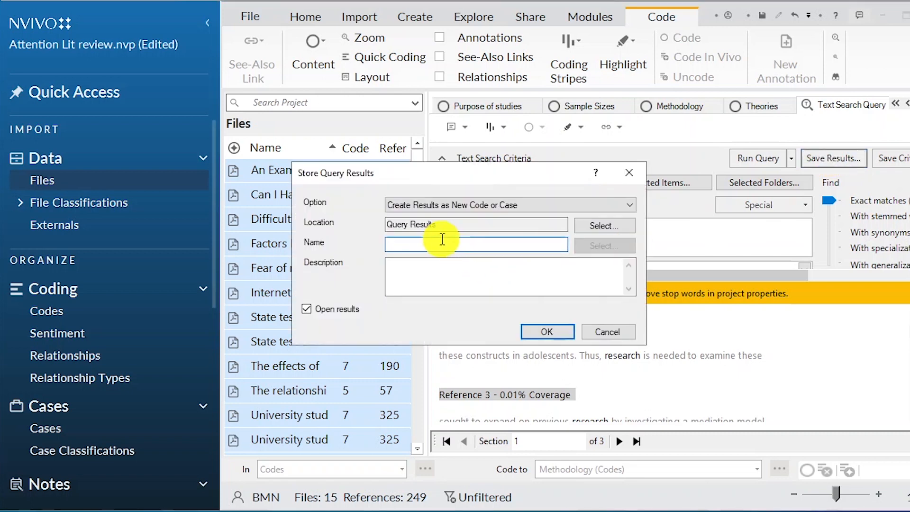
{"action": "left_click", "coordinate": [601, 222]}
{"action": "left_click", "coordinate": [384, 136]}
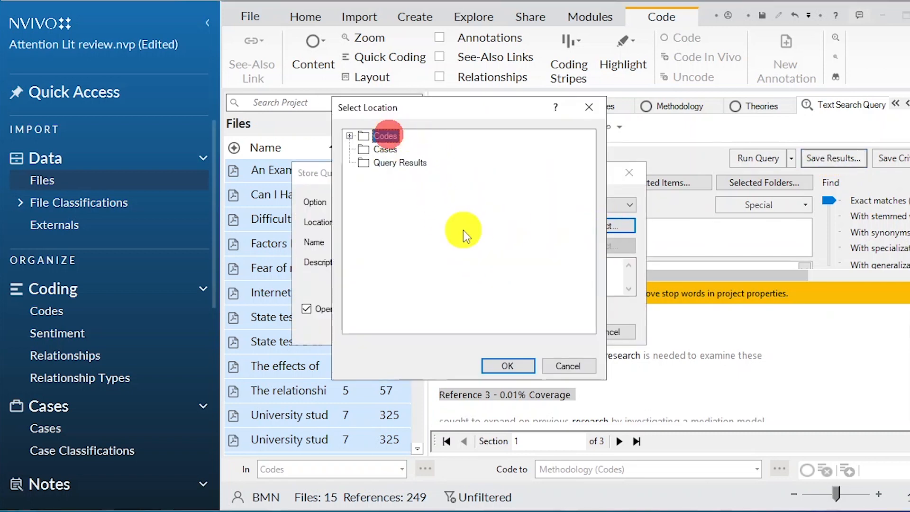
{"action": "left_click", "coordinate": [509, 366]}
{"action": "left_click", "coordinate": [442, 242]}
{"action": "type", "text": "T"}
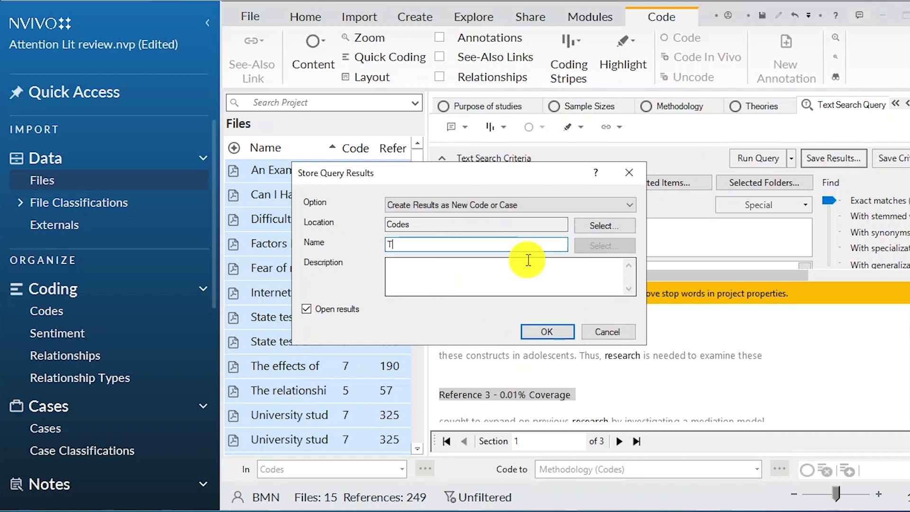
{"action": "type", "text": "irections for future research"}
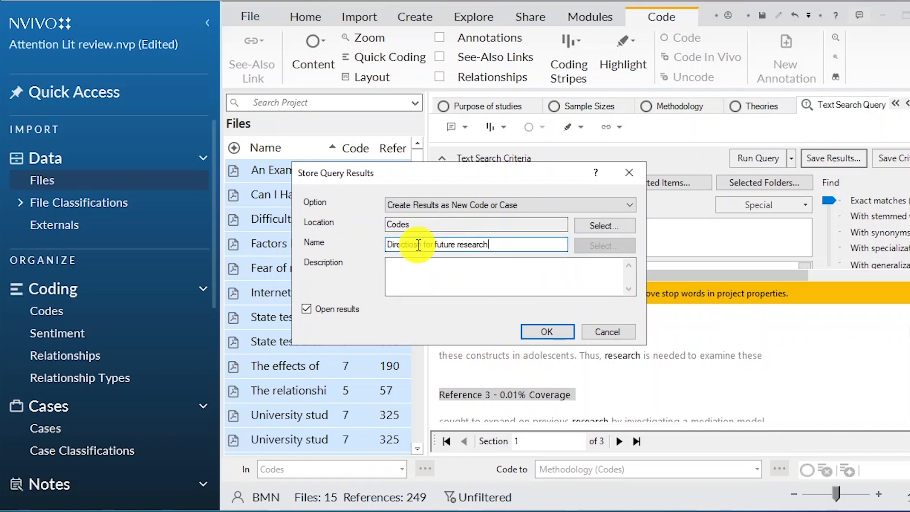
{"action": "left_click", "coordinate": [532, 330]}
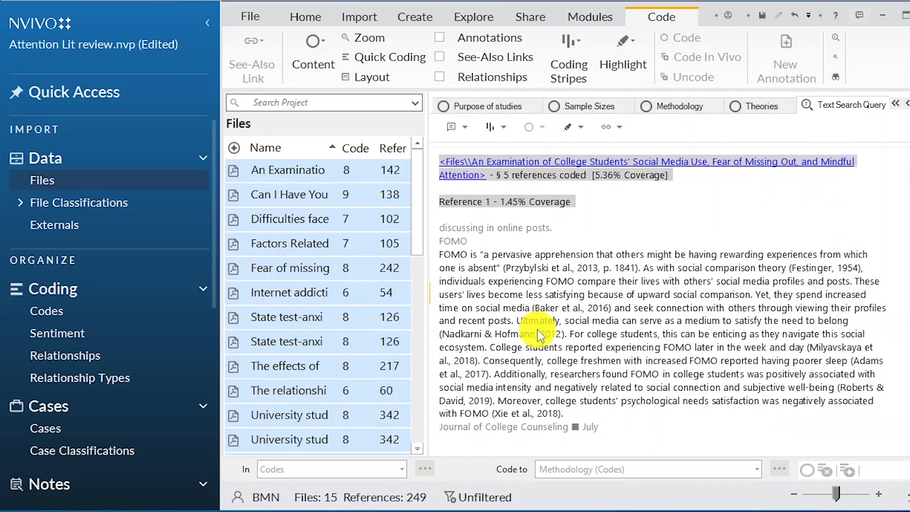
Open the Directions for future research code in PDF view and locate the "Limitations and Directions for Future Research" section of the first article
{"action": "left_click", "coordinate": [45, 310]}
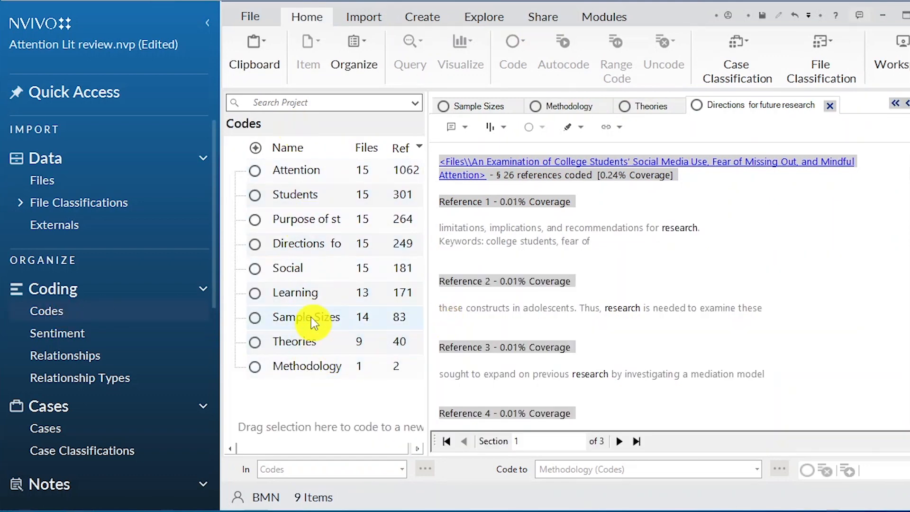
{"action": "left_click", "coordinate": [309, 244]}
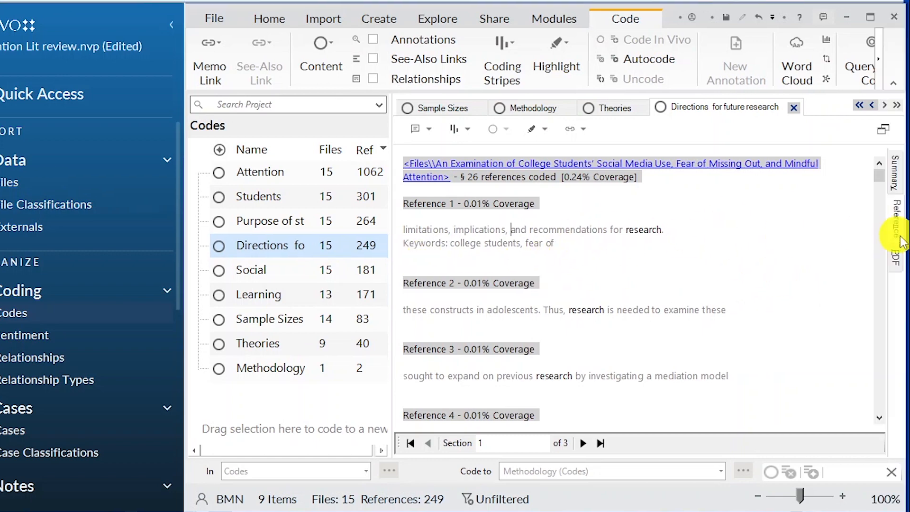
{"action": "left_click", "coordinate": [903, 253]}
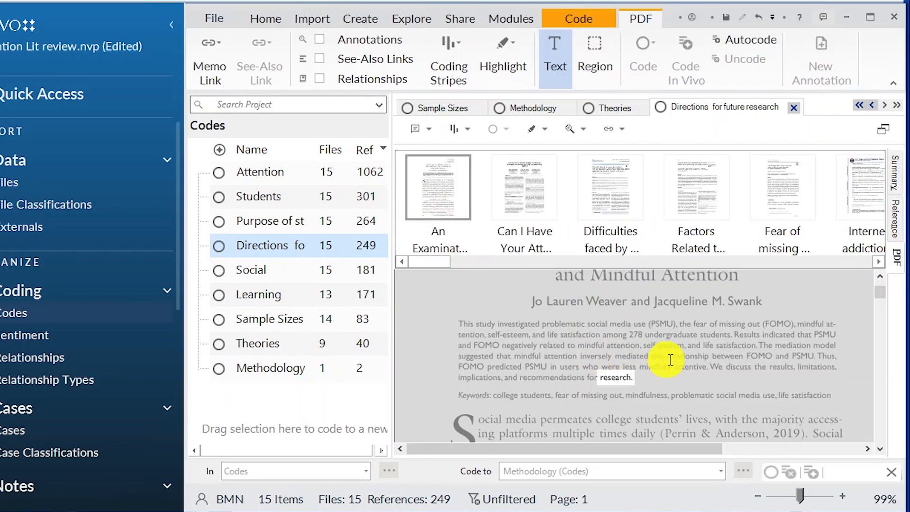
{"action": "scroll", "coordinate": [666, 366], "scroll_direction": "down", "scroll_amount": 15}
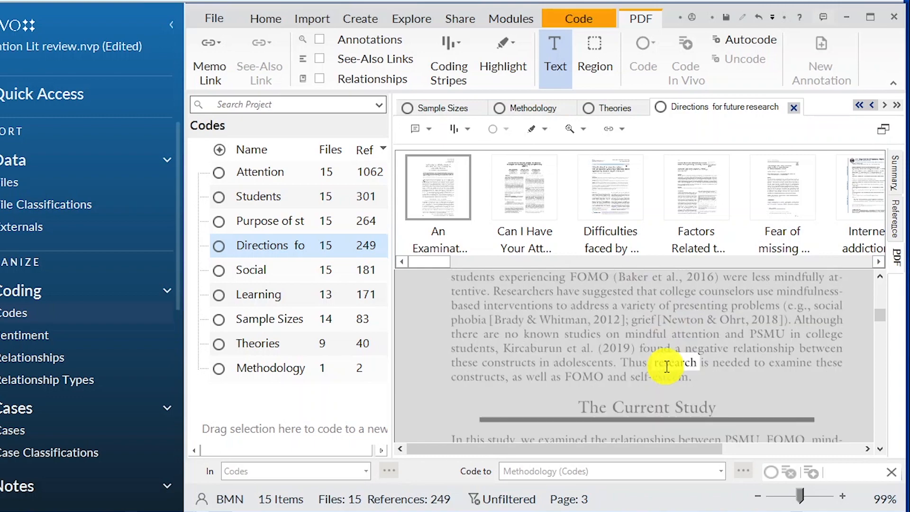
{"action": "scroll", "coordinate": [673, 366], "scroll_direction": "down", "scroll_amount": 20}
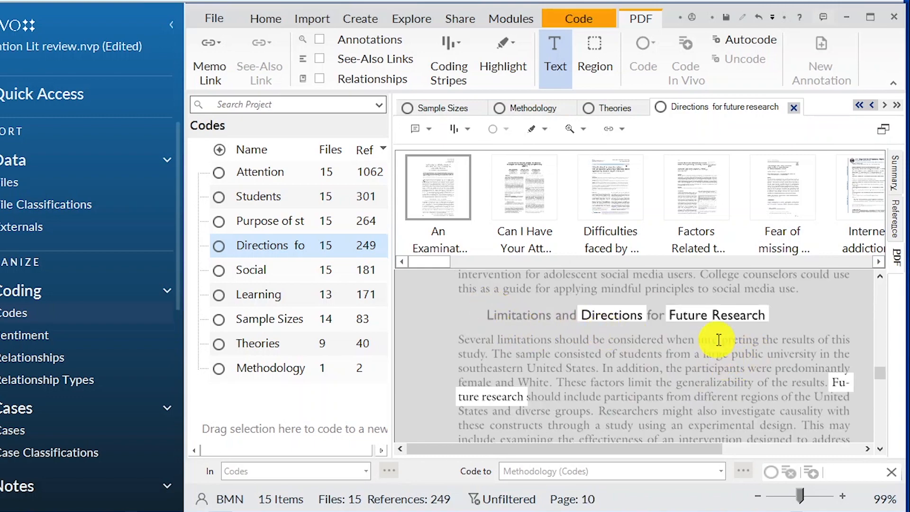
{"action": "scroll", "coordinate": [660, 353], "scroll_direction": "down", "scroll_amount": 2}
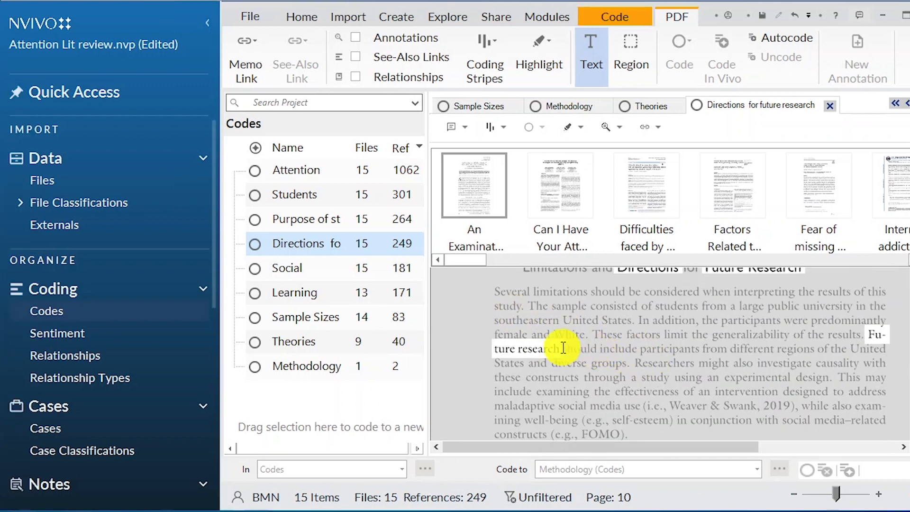
Annotate the paragraph under "Limitations and Directions for Future Research" with the text "Directions for future research"
{"action": "scroll", "coordinate": [545, 348], "scroll_direction": "up", "scroll_amount": 1}
{"action": "mouse_move", "coordinate": [542, 350]}
{"action": "left_mouse_down"}
{"action": "mouse_move", "coordinate": [533, 346]}
{"action": "mouse_move", "coordinate": [664, 392]}
{"action": "mouse_move", "coordinate": [673, 432]}
{"action": "mouse_move", "coordinate": [635, 434]}
{"action": "left_mouse_up"}
{"action": "right_click", "coordinate": [573, 325]}
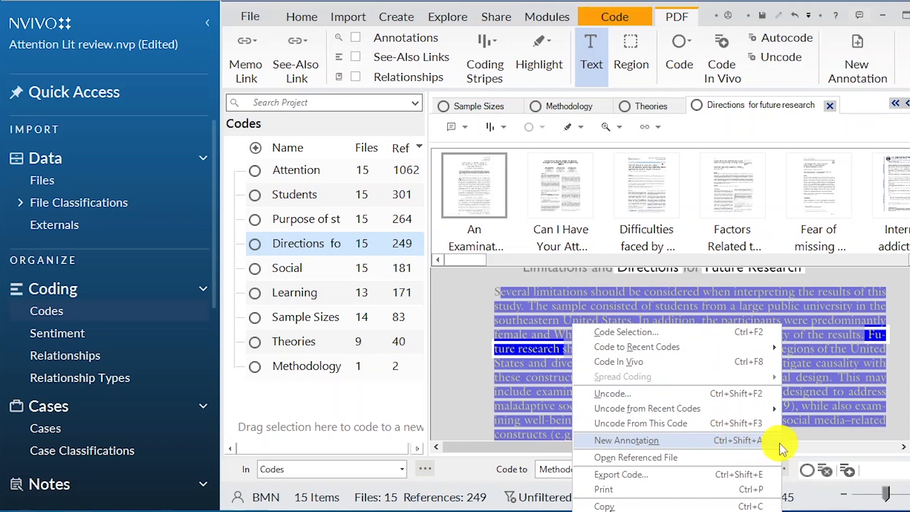
{"action": "left_click", "coordinate": [741, 439]}
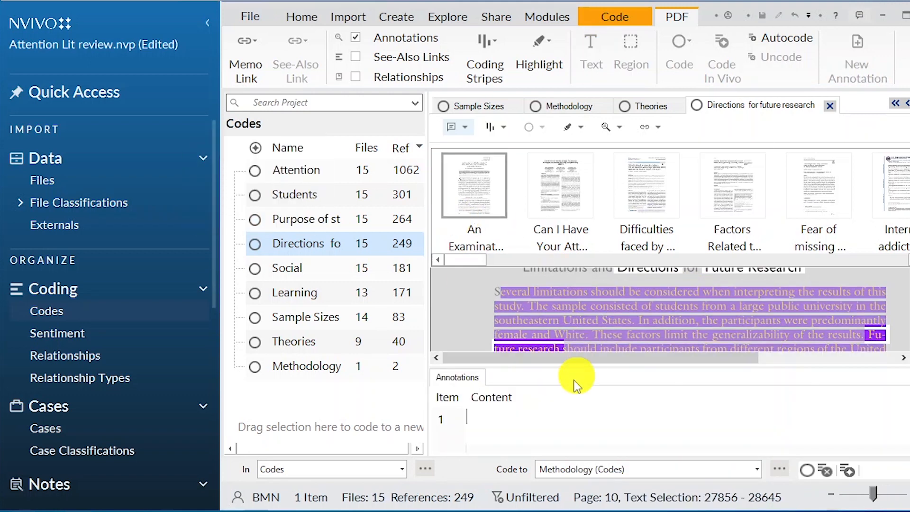
{"action": "type", "text": "Directions for future research"}
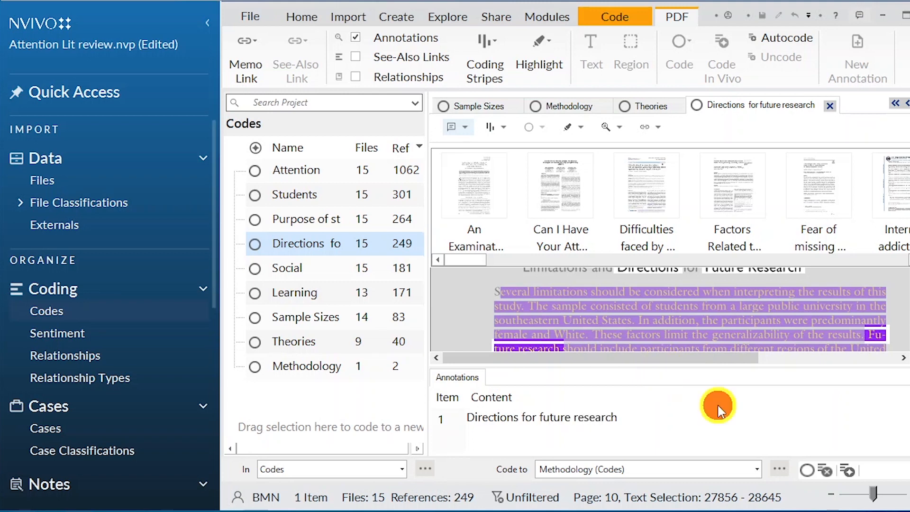
{"action": "key", "text": "Return"}
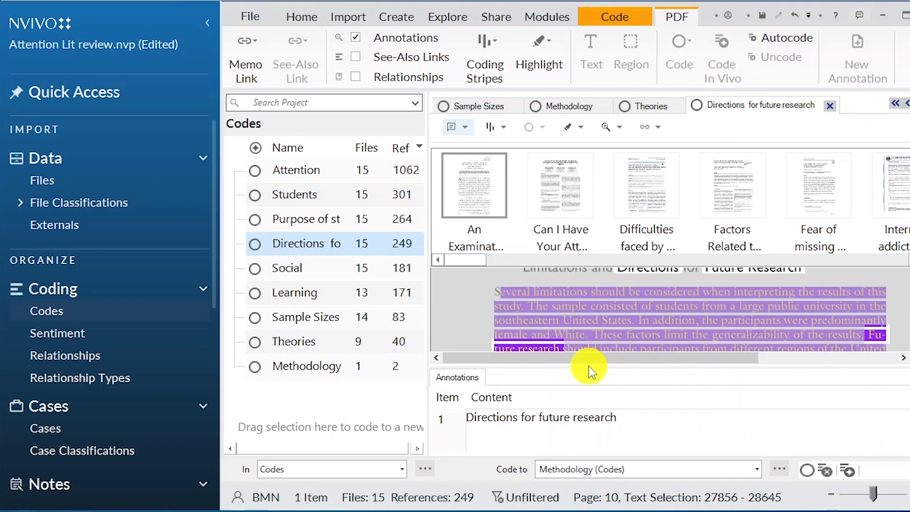
{"action": "scroll", "coordinate": [703, 340], "scroll_direction": "up", "scroll_amount": 2}
{"action": "scroll", "coordinate": [703, 340], "scroll_direction": "down", "scroll_amount": 1}
{"action": "right_click", "coordinate": [672, 317]}
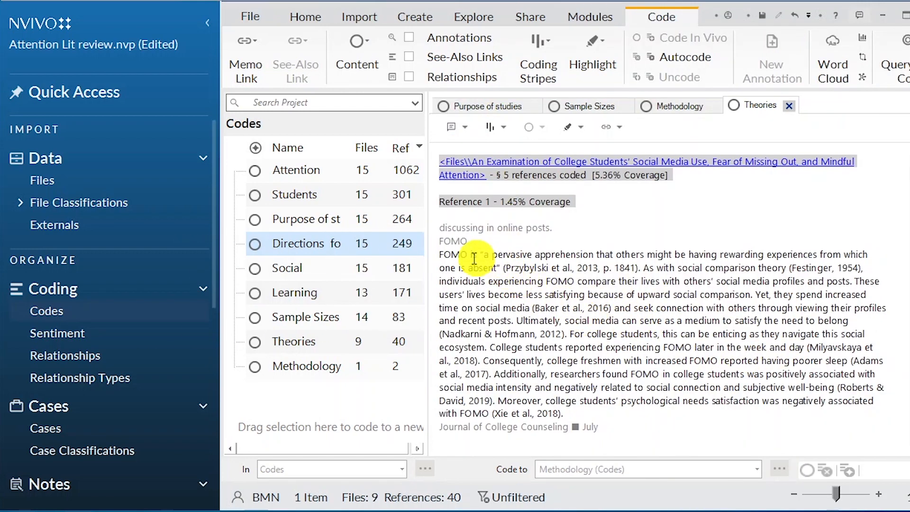
{"action": "left_click_drag", "start_coordinate": [445, 255], "coordinate": [618, 337]}
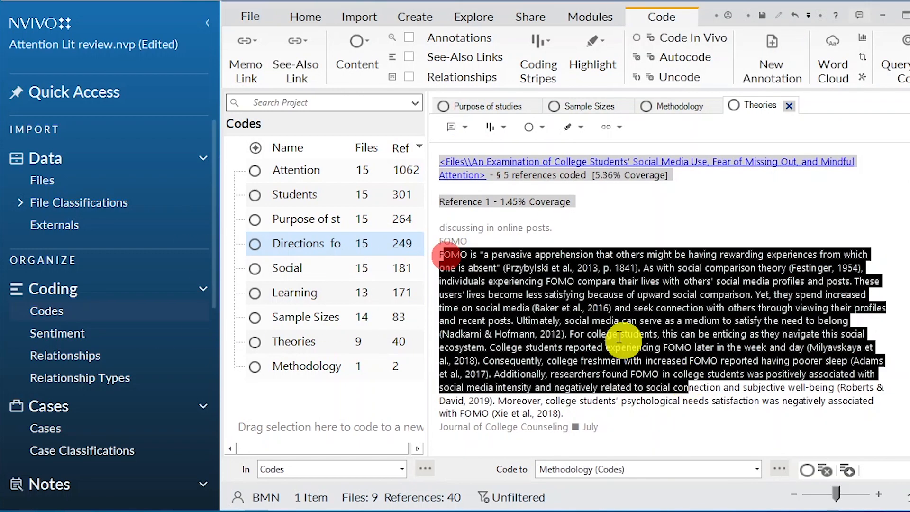
{"action": "right_click", "coordinate": [591, 326]}
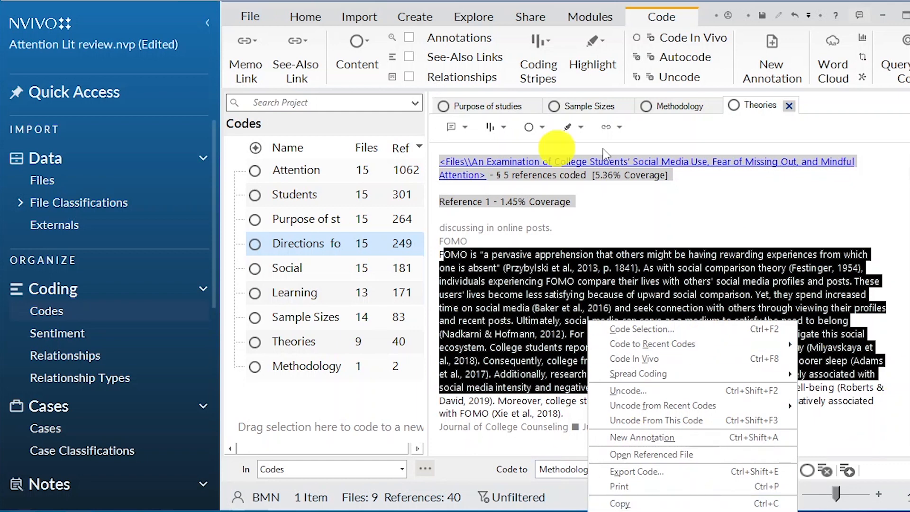
{"action": "left_click", "coordinate": [550, 288]}
{"action": "left_click", "coordinate": [512, 264]}
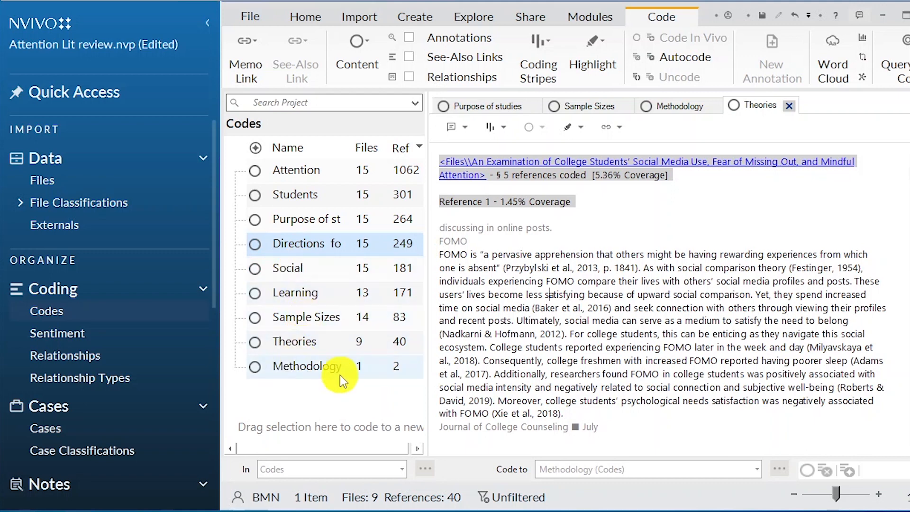
Open the "An Examination of College Students' Social Media Use" article from the Files list and display its coding stripes
{"action": "left_click", "coordinate": [67, 184]}
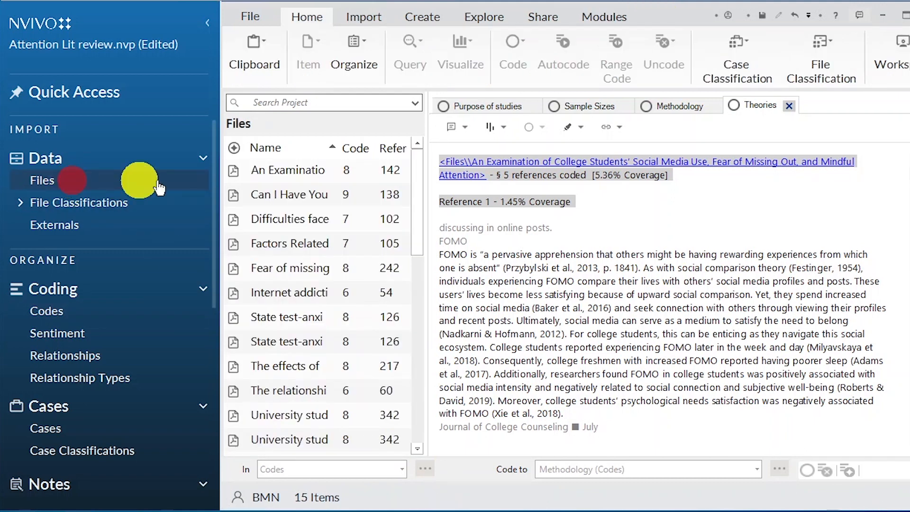
{"action": "left_click", "coordinate": [286, 172]}
{"action": "double_click", "coordinate": [286, 171]}
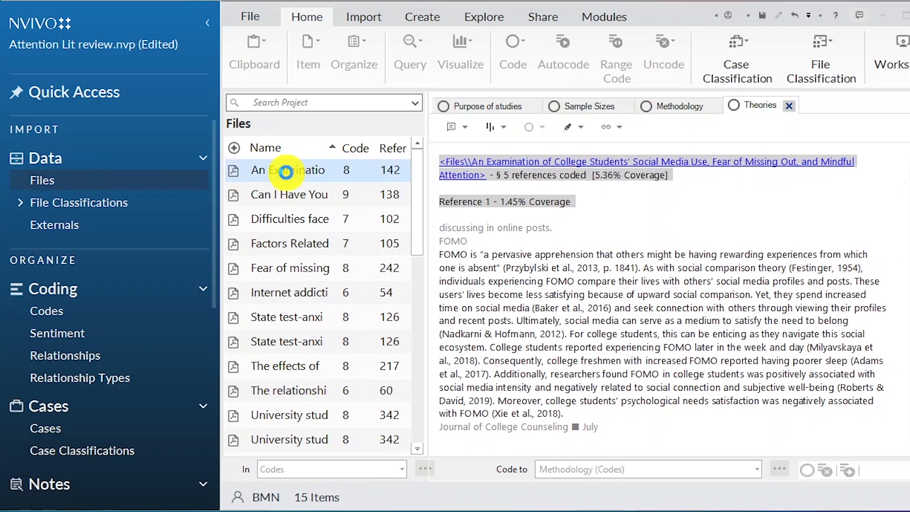
{"action": "scroll", "coordinate": [671, 246], "scroll_direction": "down", "scroll_amount": 5}
{"action": "scroll", "coordinate": [669, 247], "scroll_direction": "up", "scroll_amount": 10}
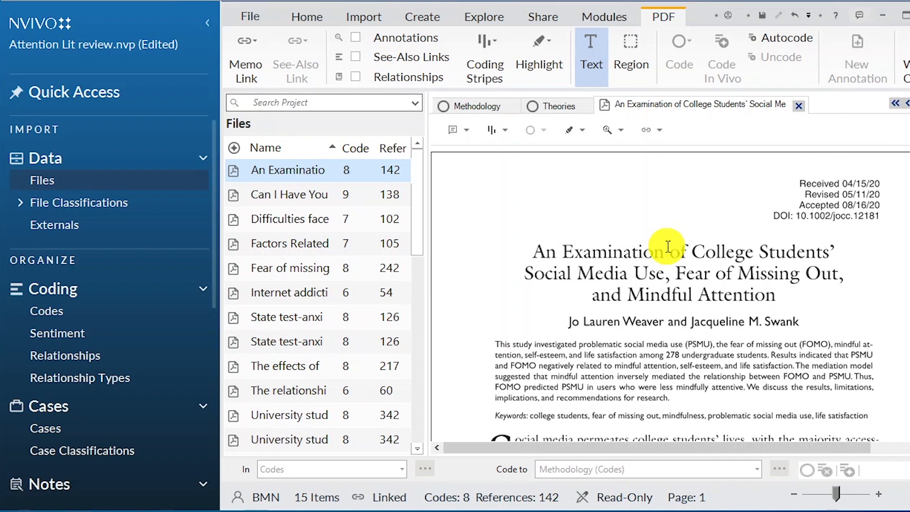
{"action": "left_click", "coordinate": [485, 47]}
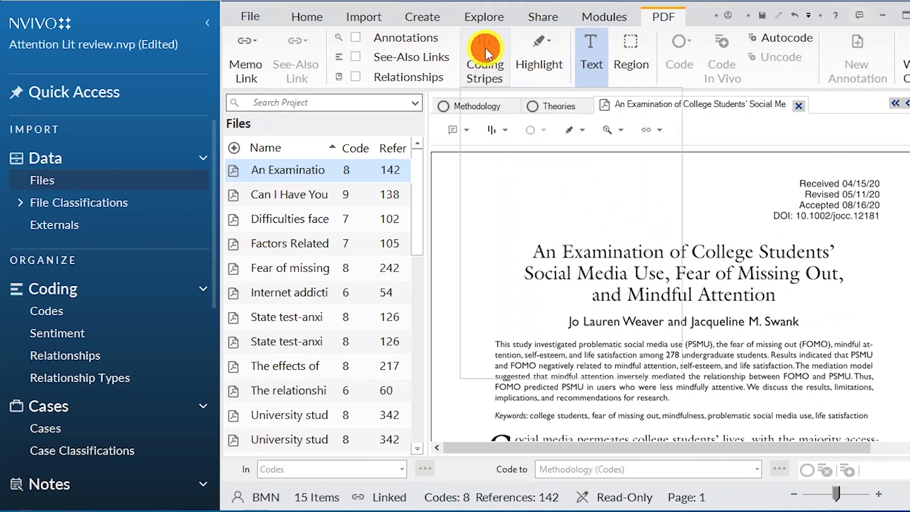
{"action": "left_click", "coordinate": [486, 147]}
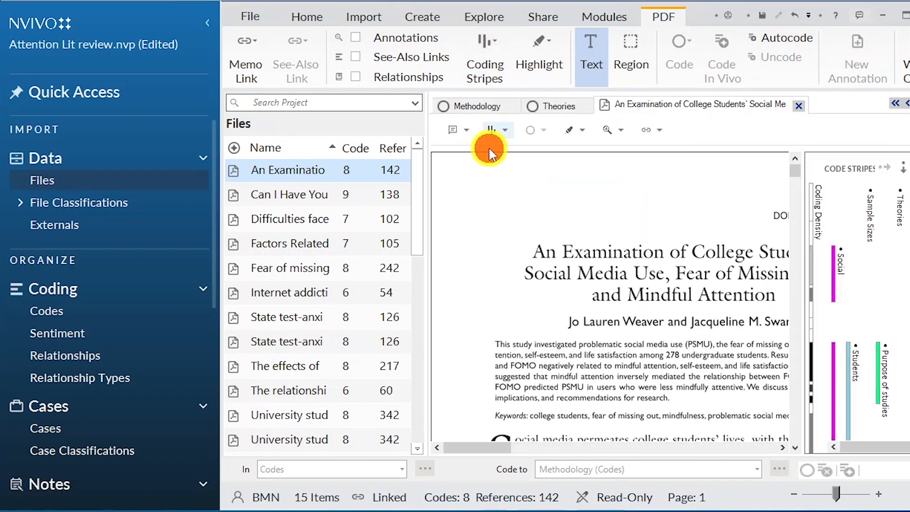
Examine the article's coding stripes, highlight the text coded at Social, and review the highlighted passages up to The Current Study section
{"action": "scroll", "coordinate": [805, 369], "scroll_direction": "down", "scroll_amount": 10}
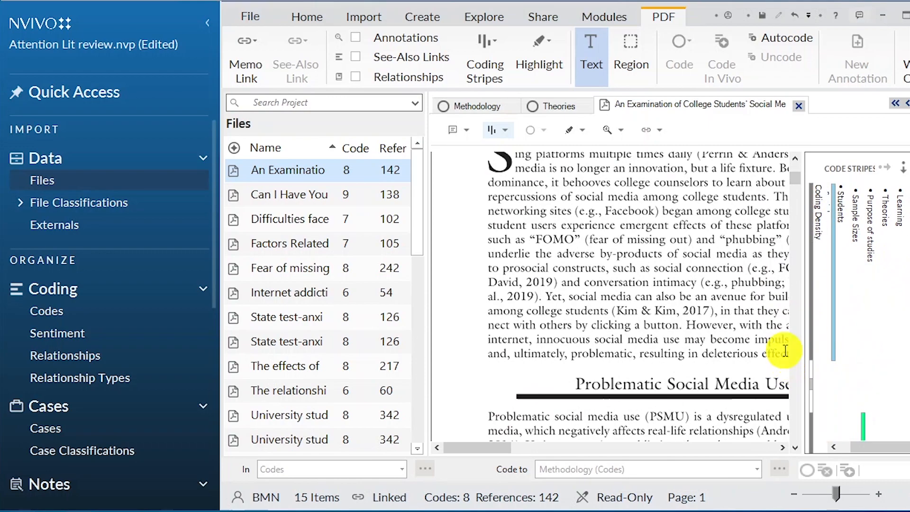
{"action": "scroll", "coordinate": [711, 298], "scroll_direction": "down", "scroll_amount": 6}
{"action": "scroll", "coordinate": [720, 325], "scroll_direction": "up", "scroll_amount": 15}
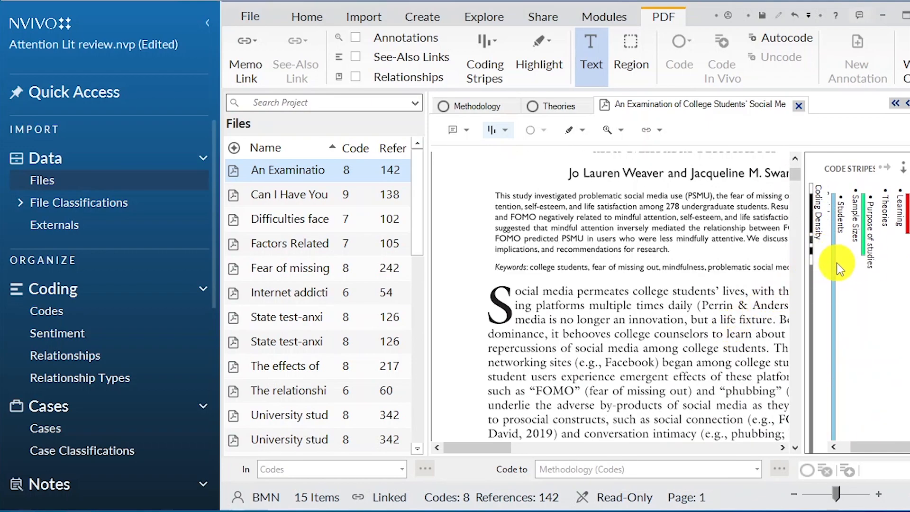
{"action": "left_click", "coordinate": [832, 262]}
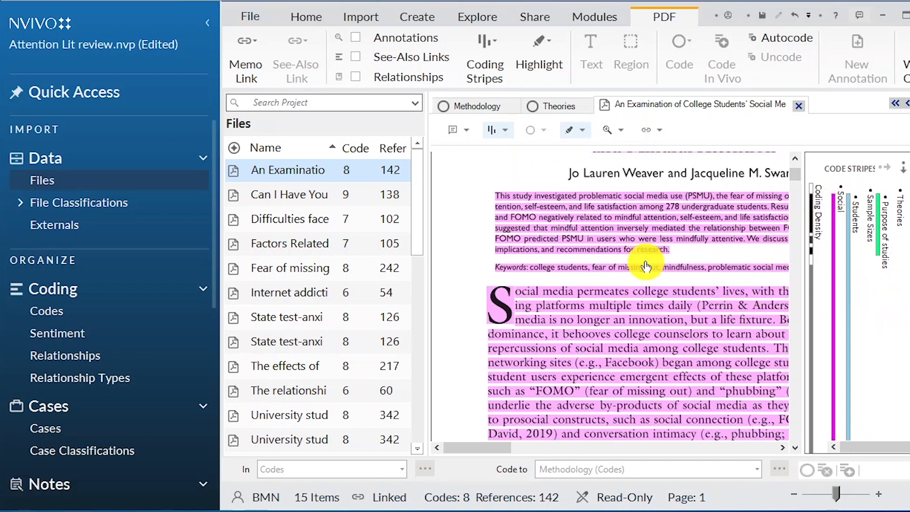
{"action": "scroll", "coordinate": [645, 268], "scroll_direction": "down", "scroll_amount": 3}
{"action": "scroll", "coordinate": [644, 268], "scroll_direction": "down", "scroll_amount": 12}
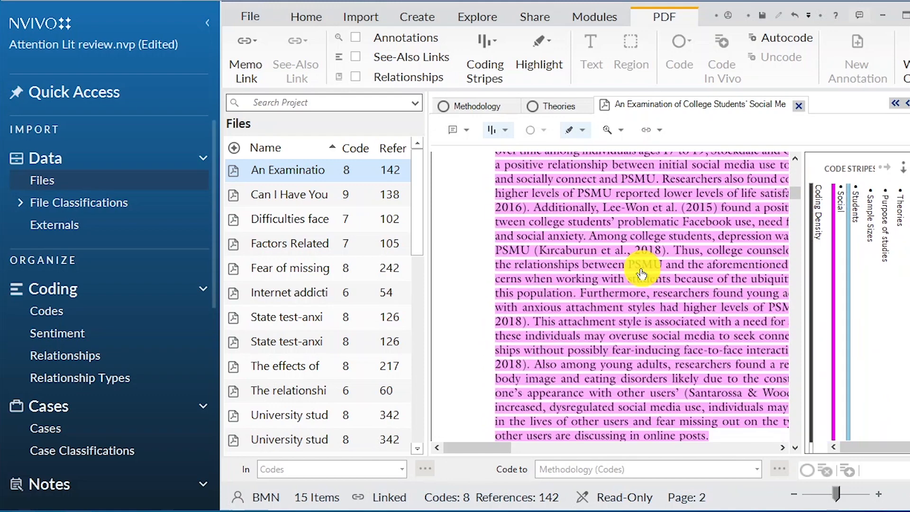
{"action": "scroll", "coordinate": [641, 265], "scroll_direction": "down", "scroll_amount": 10}
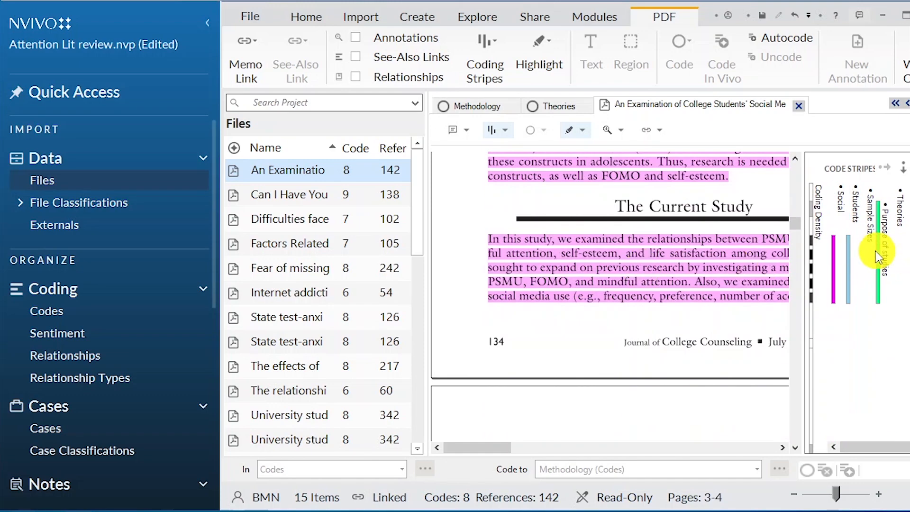
Highlight the text coded at Purpose of studies and review the highlighted passage in The Current Study section
{"action": "left_click", "coordinate": [877, 258]}
{"action": "scroll", "coordinate": [662, 254], "scroll_direction": "down", "scroll_amount": 4}
{"action": "scroll", "coordinate": [665, 254], "scroll_direction": "up", "scroll_amount": 7}
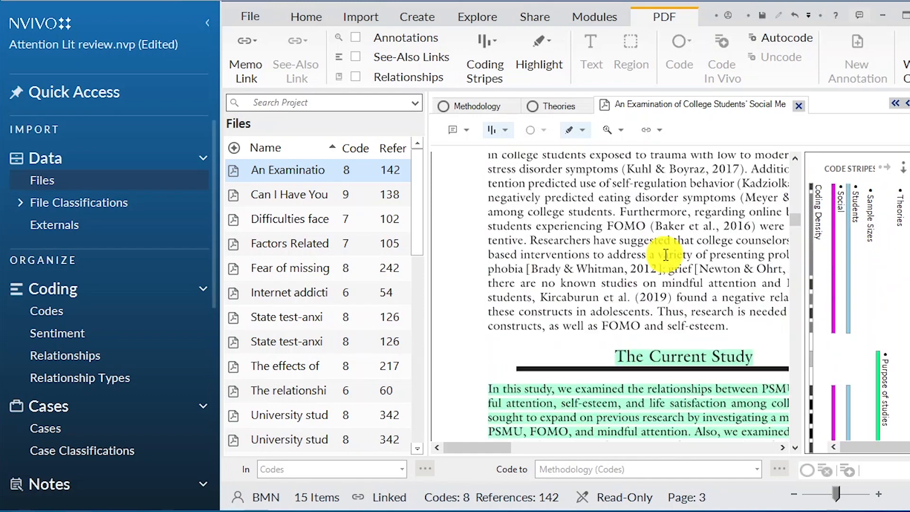
{"action": "scroll", "coordinate": [666, 256], "scroll_direction": "down", "scroll_amount": 8}
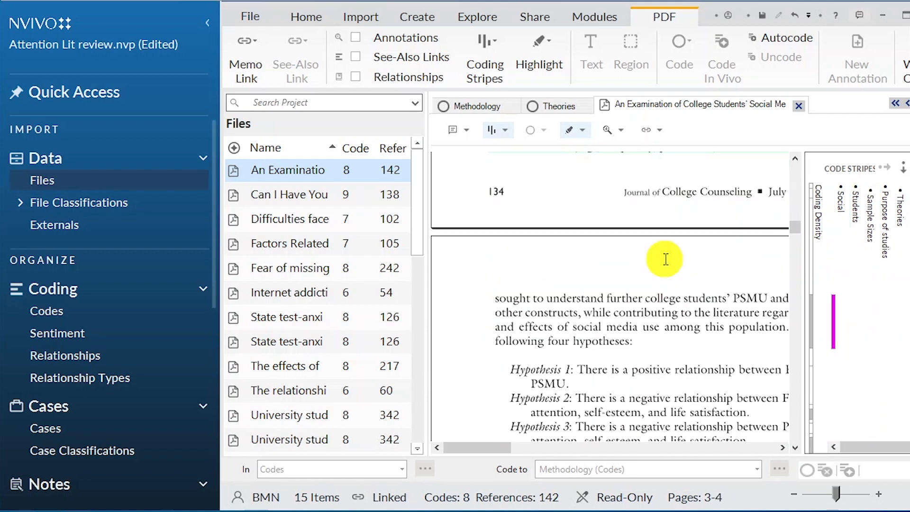
{"action": "scroll", "coordinate": [663, 256], "scroll_direction": "up", "scroll_amount": 3}
{"action": "scroll", "coordinate": [660, 254], "scroll_direction": "down", "scroll_amount": 5}
{"action": "scroll", "coordinate": [660, 260], "scroll_direction": "up", "scroll_amount": 5}
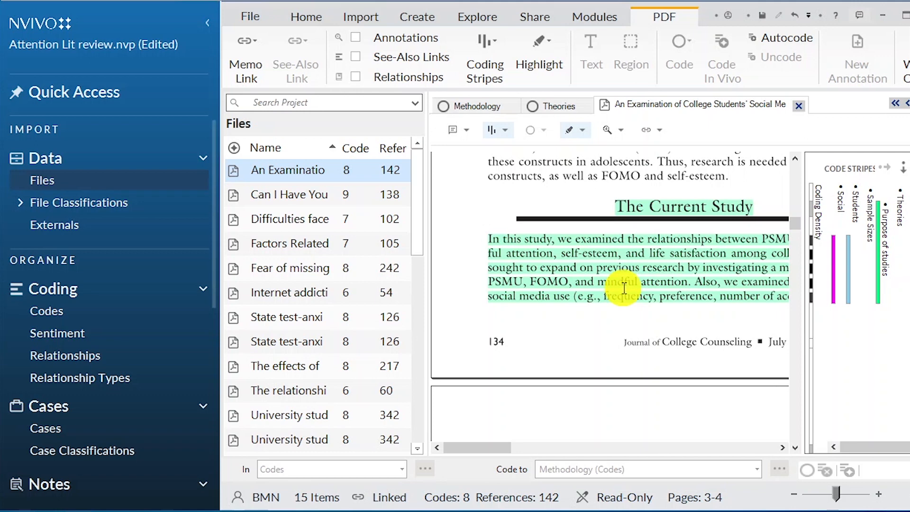
Highlight all coding in the article and review the passages in The Current Study, Problematic Social Media Use and FOMO sections
{"action": "left_click", "coordinate": [541, 47]}
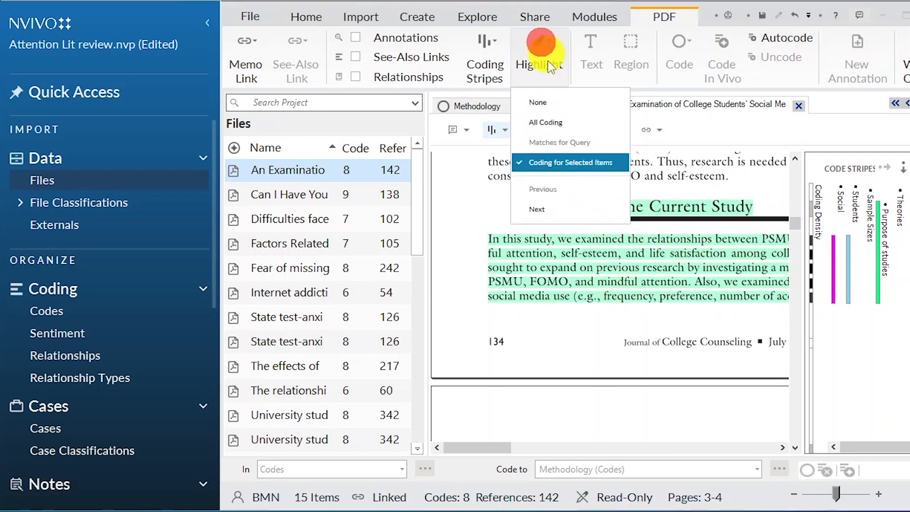
{"action": "left_click", "coordinate": [548, 122]}
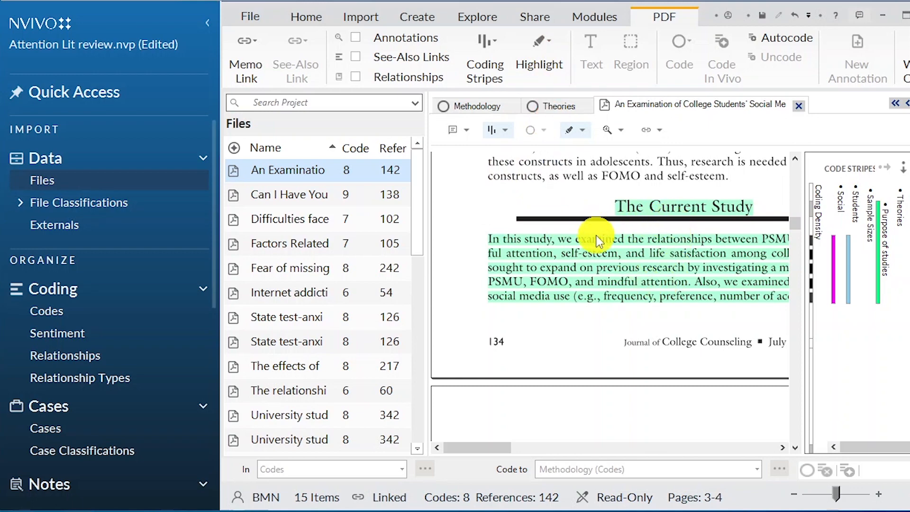
{"action": "scroll", "coordinate": [587, 216], "scroll_direction": "up", "scroll_amount": 2}
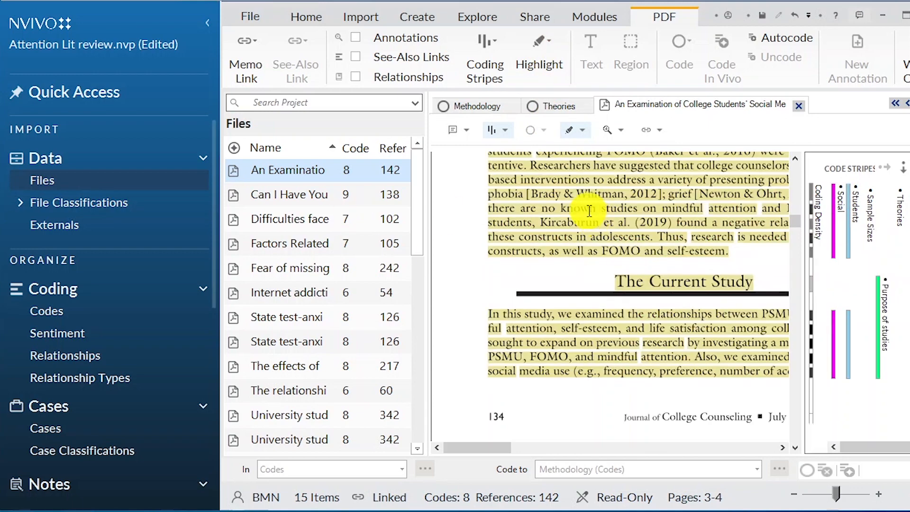
{"action": "scroll", "coordinate": [628, 227], "scroll_direction": "up", "scroll_amount": 15}
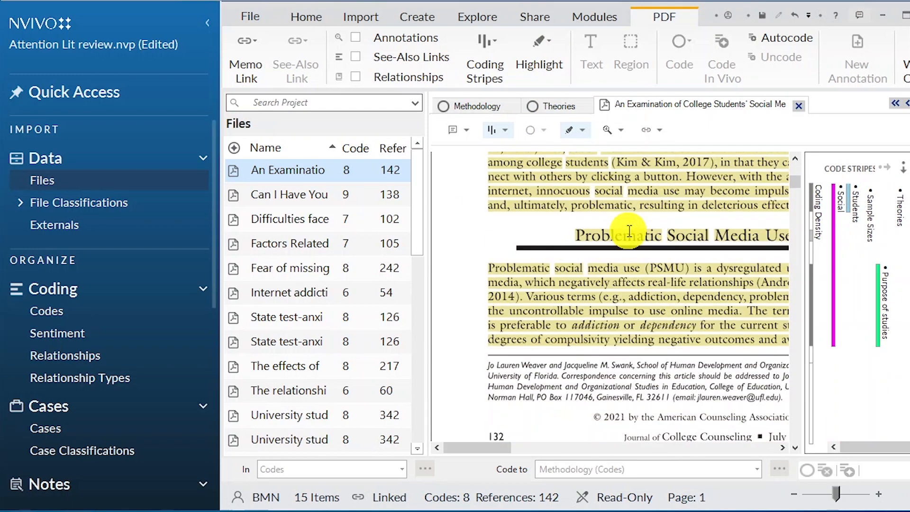
{"action": "scroll", "coordinate": [628, 231], "scroll_direction": "down", "scroll_amount": 10}
{"action": "left_click", "coordinate": [502, 77]}
{"action": "left_click", "coordinate": [504, 149]}
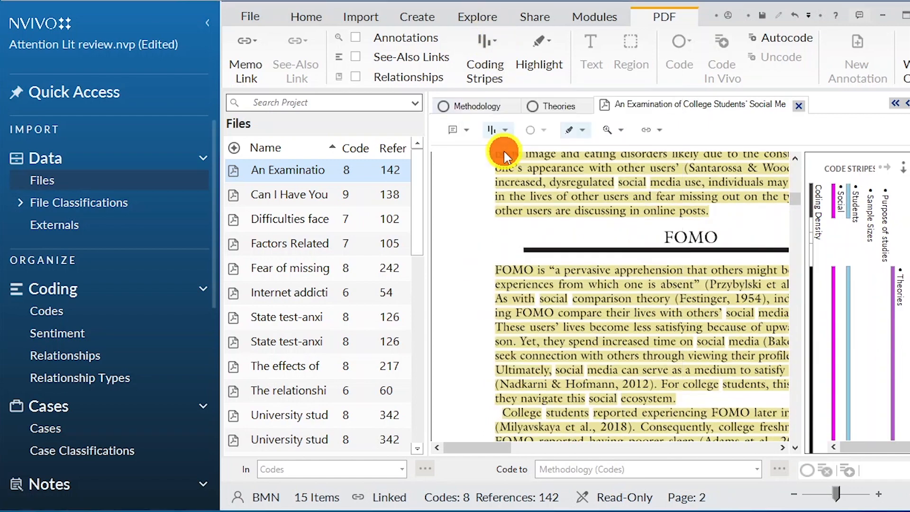
{"action": "left_click", "coordinate": [892, 308]}
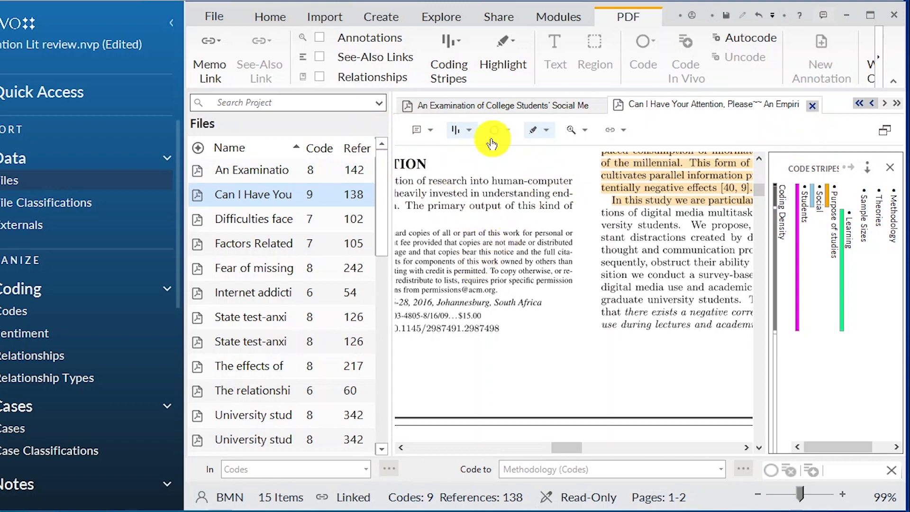
Start a new Matrix Coding Query
{"action": "left_click", "coordinate": [323, 17]}
{"action": "left_click", "coordinate": [437, 20]}
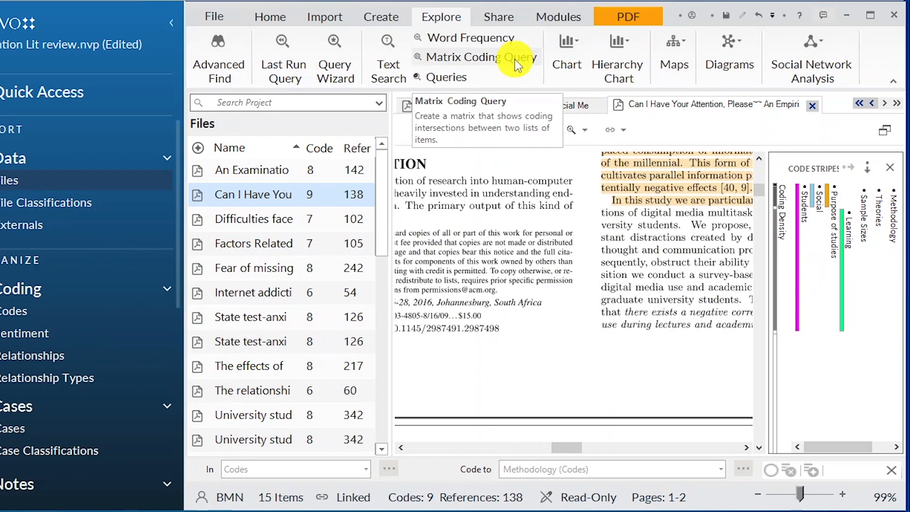
{"action": "left_click", "coordinate": [515, 59]}
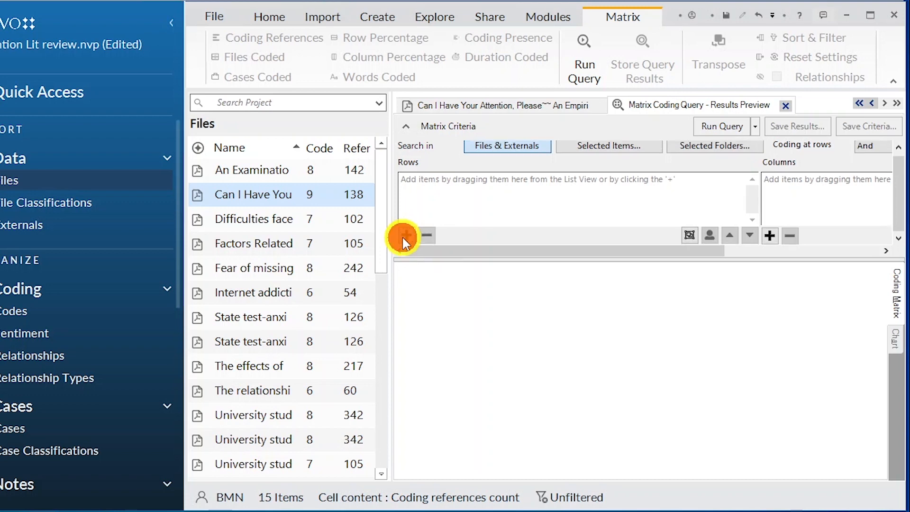
{"action": "left_click", "coordinate": [434, 16]}
{"action": "left_click", "coordinate": [491, 58]}
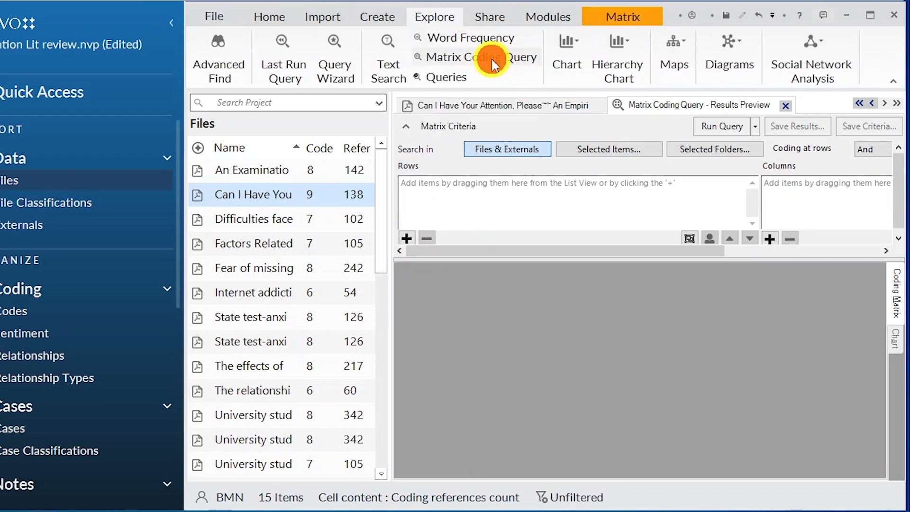
Add all the article files in the Files folder as rows of the matrix coding query
{"action": "left_click", "coordinate": [406, 237]}
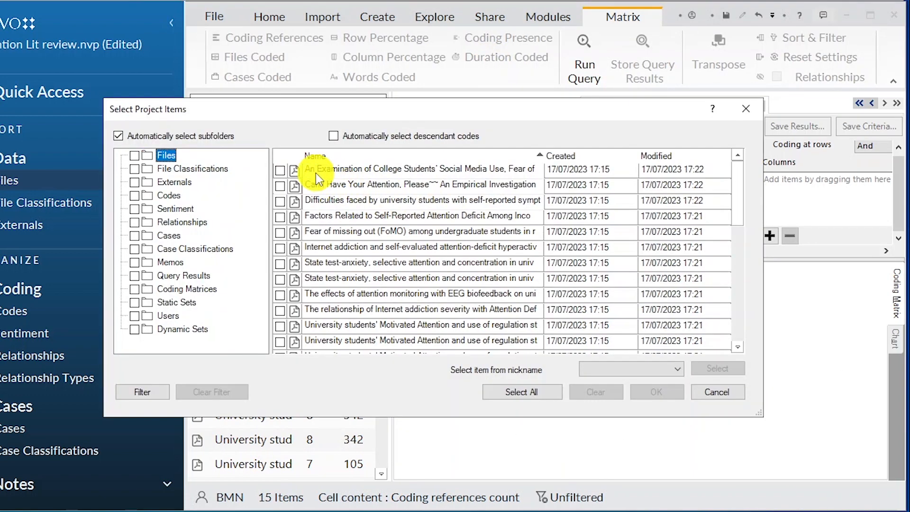
{"action": "left_click", "coordinate": [280, 170]}
{"action": "left_click", "coordinate": [280, 184]}
{"action": "left_click", "coordinate": [280, 200]}
{"action": "left_click", "coordinate": [280, 216]}
{"action": "left_click", "coordinate": [280, 248]}
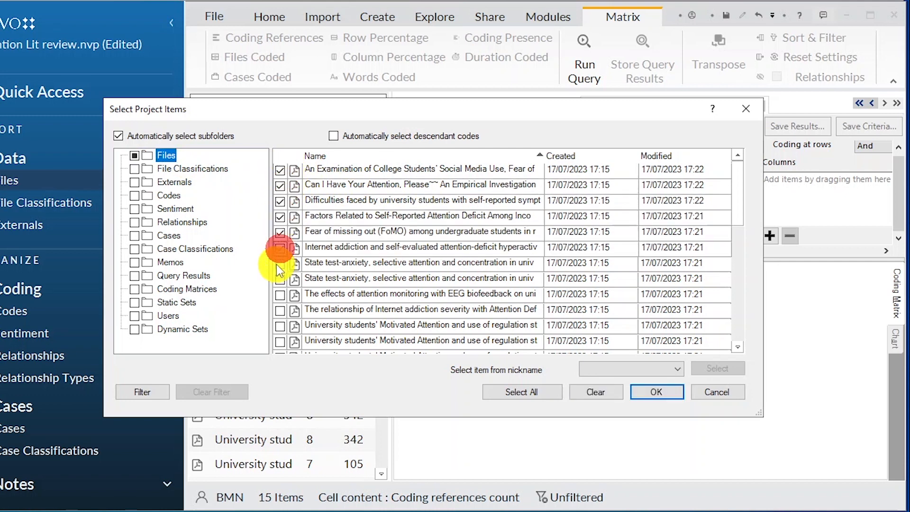
{"action": "left_click", "coordinate": [279, 263]}
{"action": "left_click", "coordinate": [279, 279]}
{"action": "left_click", "coordinate": [280, 294]}
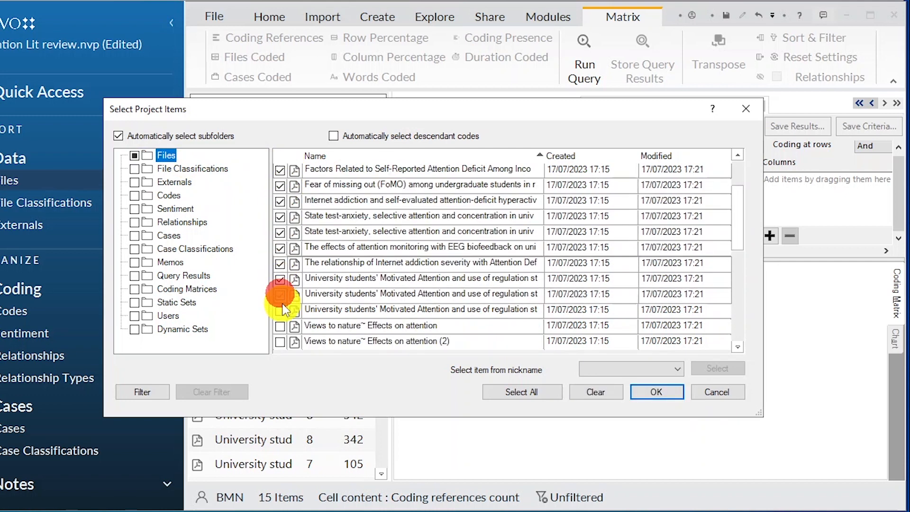
{"action": "left_click", "coordinate": [280, 309]}
{"action": "left_click", "coordinate": [280, 325]}
{"action": "left_click", "coordinate": [649, 389]}
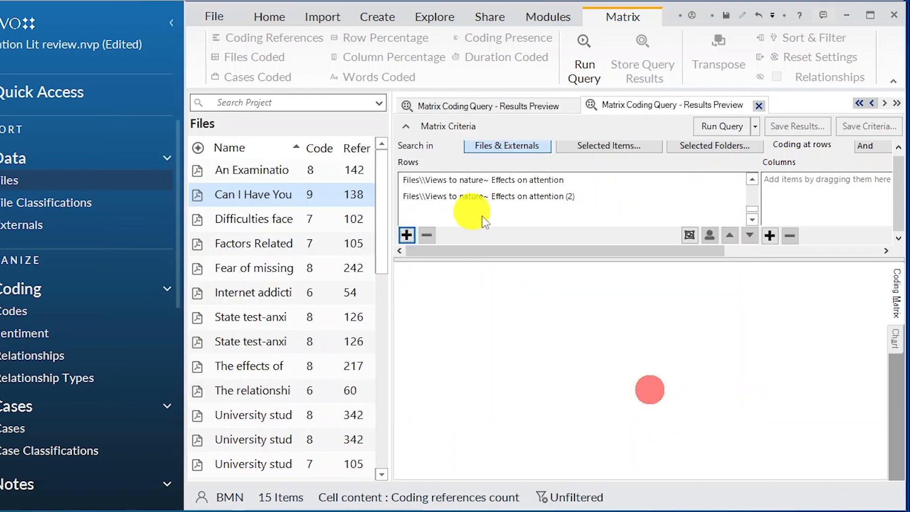
{"action": "scroll", "coordinate": [541, 210], "scroll_direction": "down", "scroll_amount": 1}
{"action": "scroll", "coordinate": [535, 197], "scroll_direction": "up", "scroll_amount": 1}
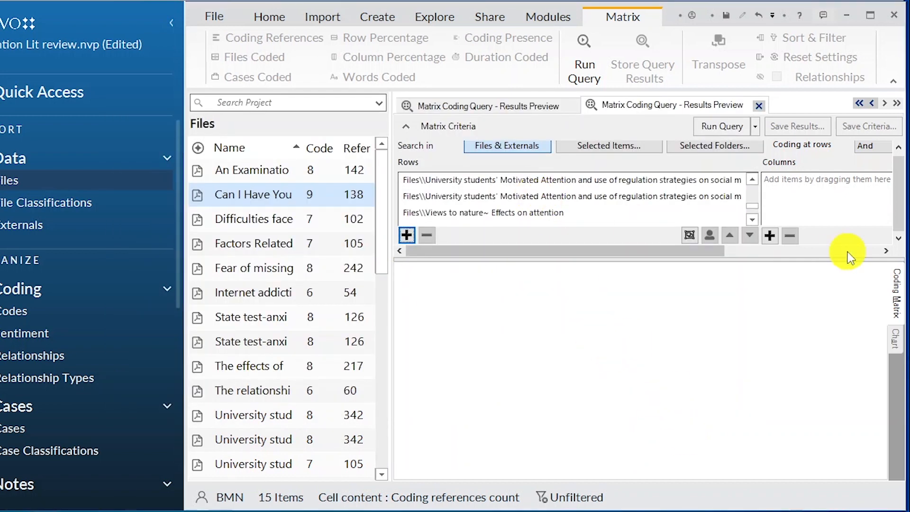
Add all the project's codes, from Attention to Theories, as columns of the matrix and run the query
{"action": "left_click", "coordinate": [770, 235]}
{"action": "left_click", "coordinate": [802, 252]}
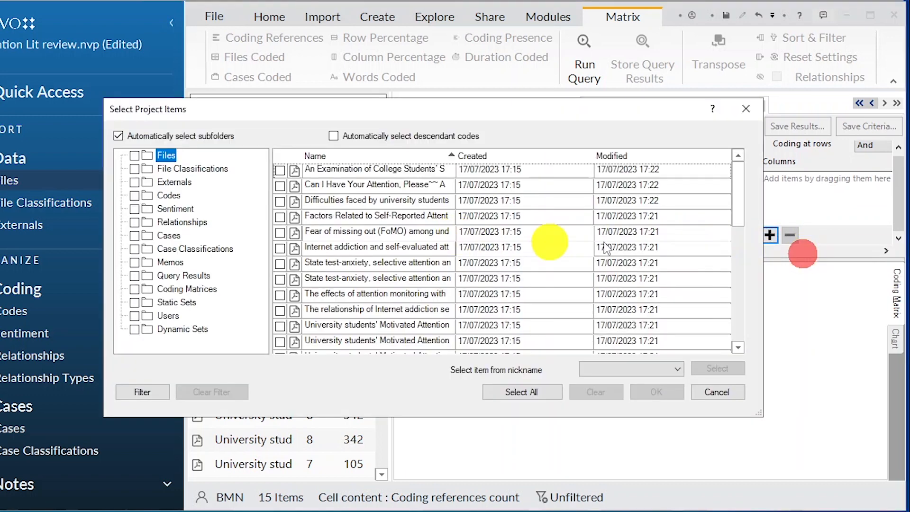
{"action": "left_click", "coordinate": [134, 195]}
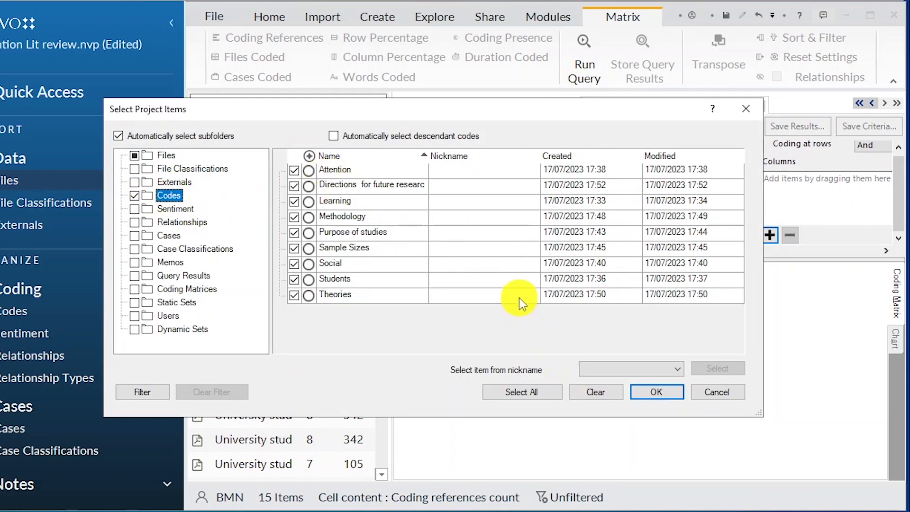
{"action": "left_click", "coordinate": [655, 391]}
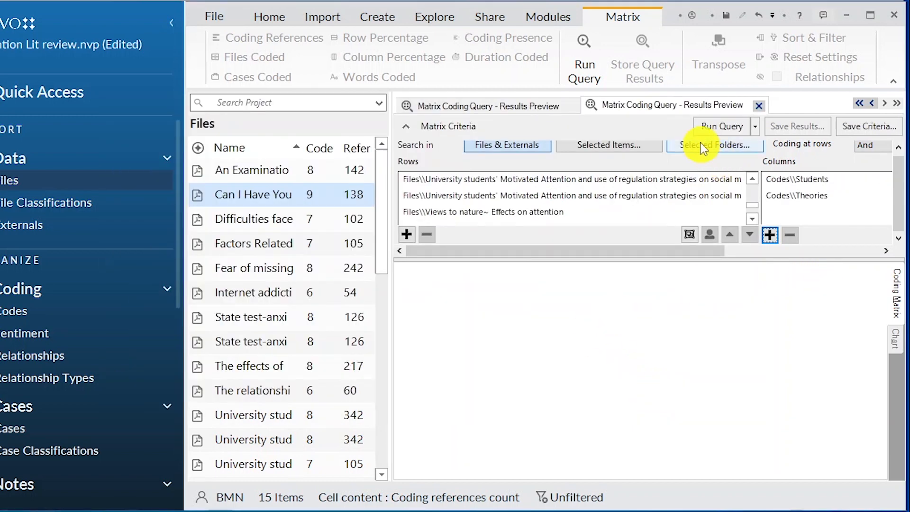
{"action": "left_click", "coordinate": [711, 128]}
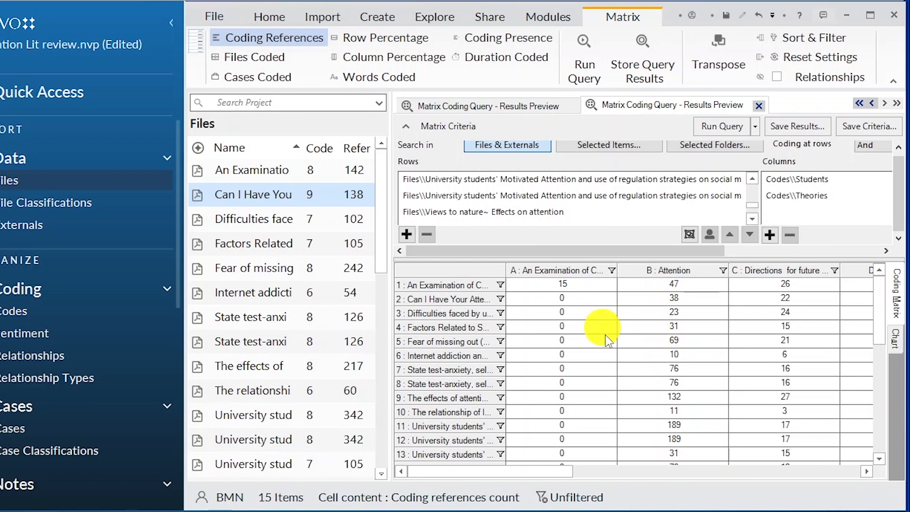
Remove the "An Examination of College Students' Social Media Use" file from the matrix columns and rerun the query
{"action": "left_click", "coordinate": [558, 273]}
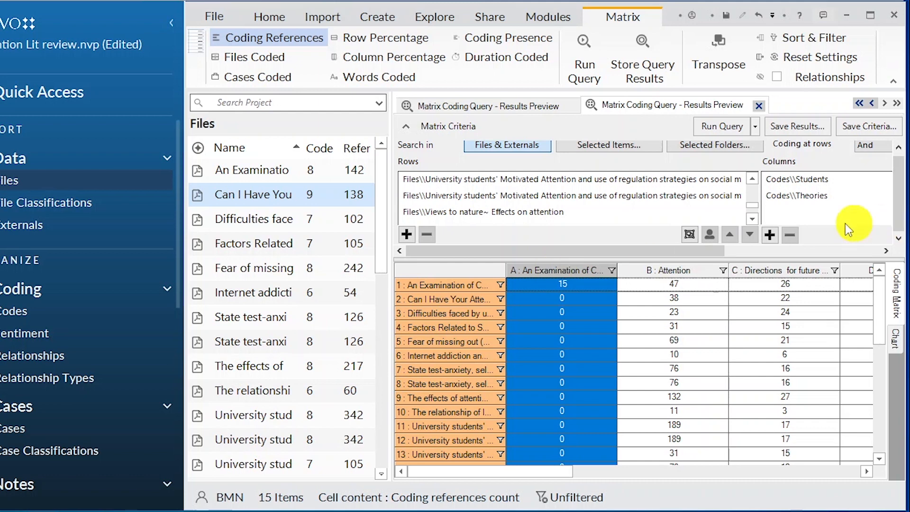
{"action": "left_click", "coordinate": [775, 180]}
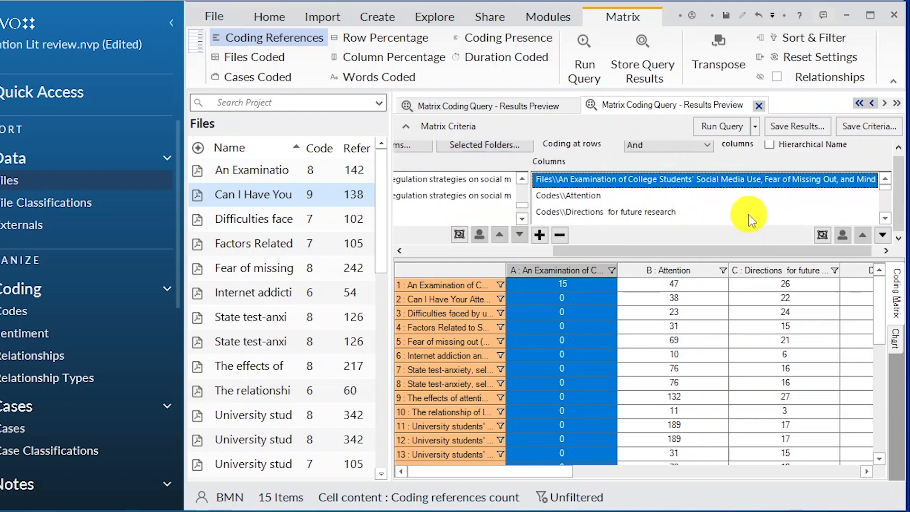
{"action": "key", "text": "Delete"}
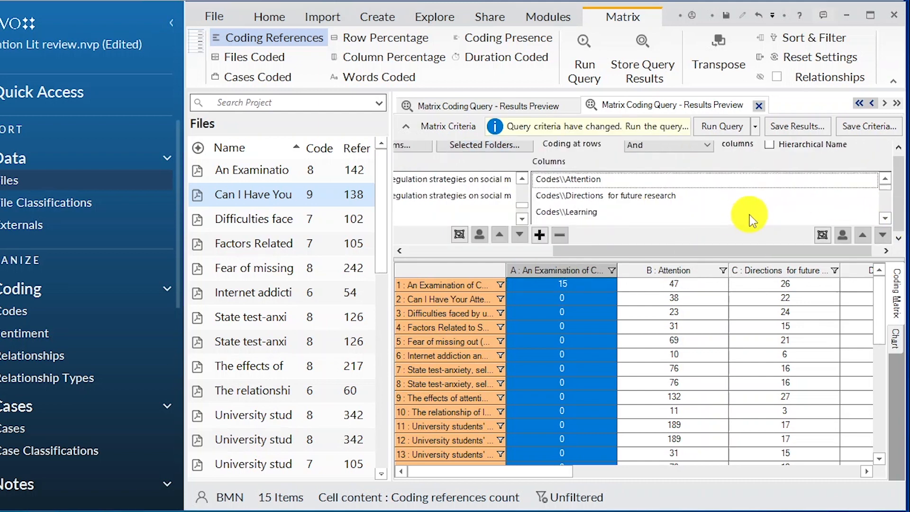
{"action": "left_click", "coordinate": [721, 126]}
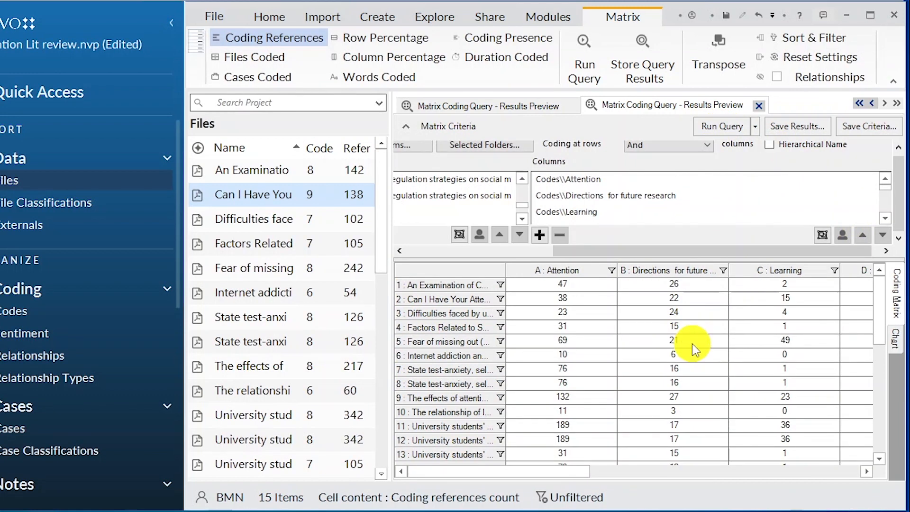
Review the coding reference counts per article across the matrix columns from Attention to Theories
{"action": "left_click_drag", "start_coordinate": [547, 476], "coordinate": [774, 457]}
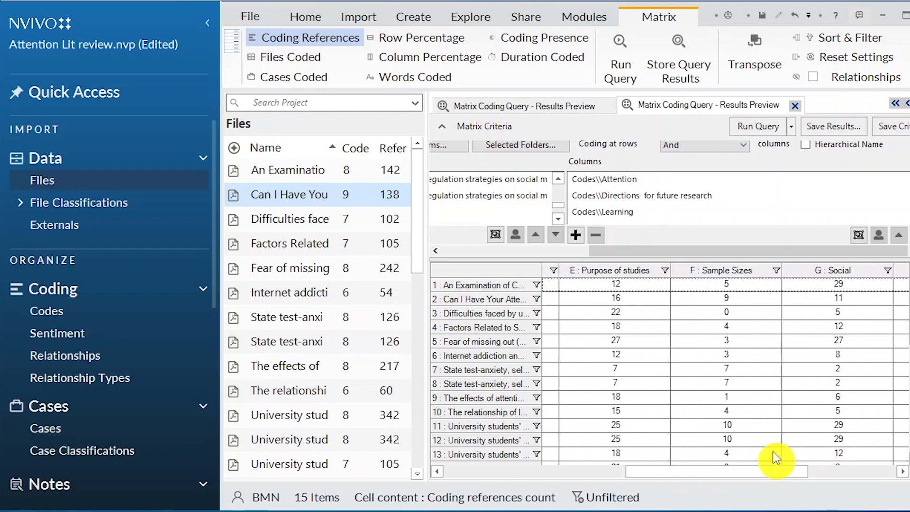
{"action": "left_click_drag", "start_coordinate": [659, 471], "coordinate": [810, 471]}
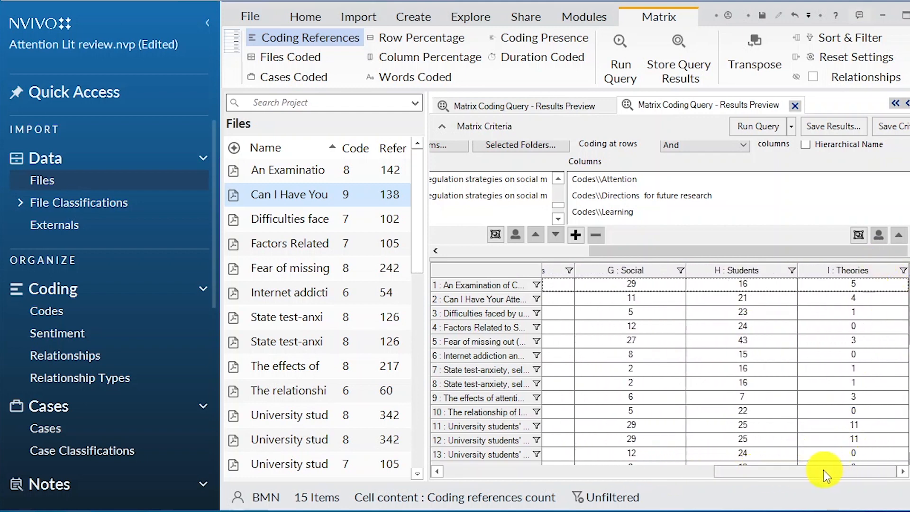
{"action": "left_click_drag", "start_coordinate": [781, 471], "coordinate": [717, 471]}
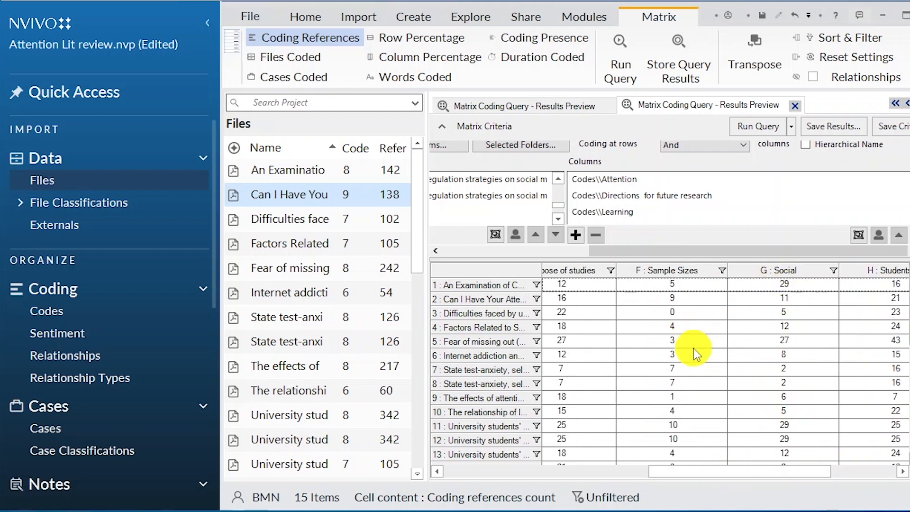
{"action": "left_click_drag", "start_coordinate": [654, 477], "coordinate": [530, 478]}
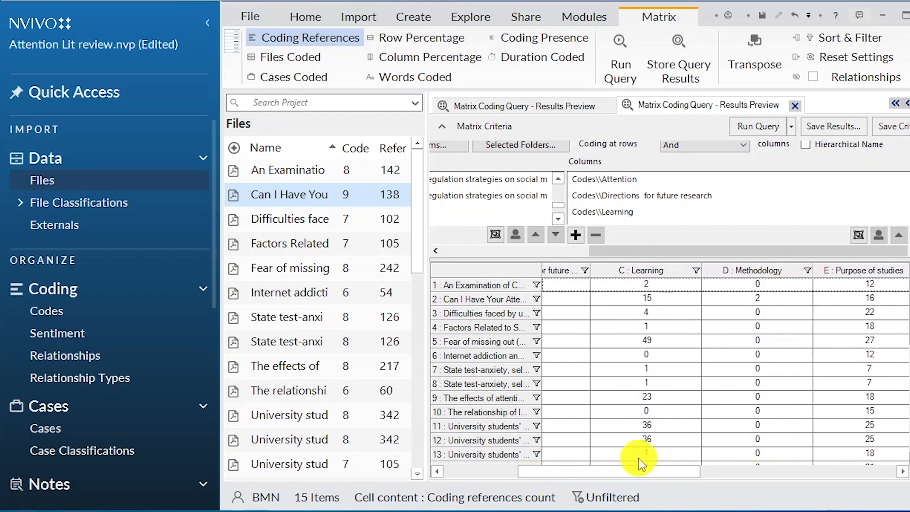
{"action": "left_click_drag", "start_coordinate": [625, 470], "coordinate": [551, 471]}
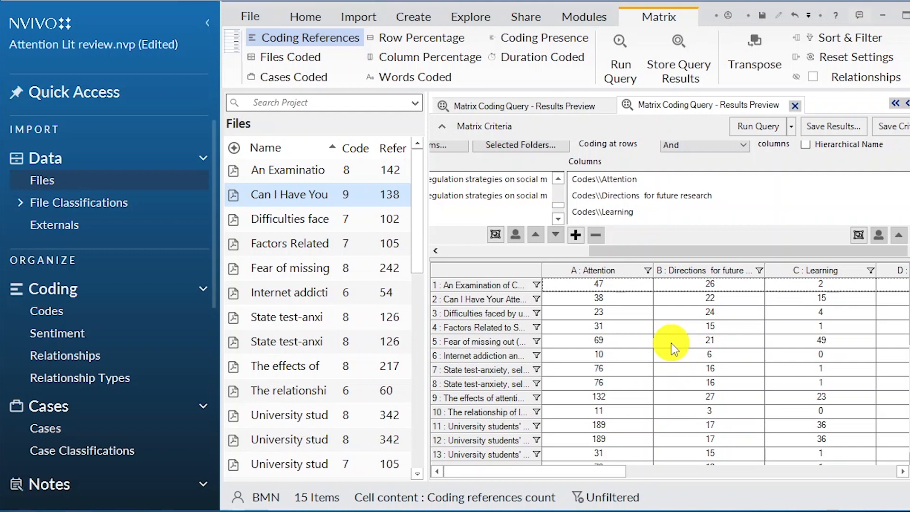
Apply blue cell shading to the coding matrix
{"action": "right_click", "coordinate": [671, 317]}
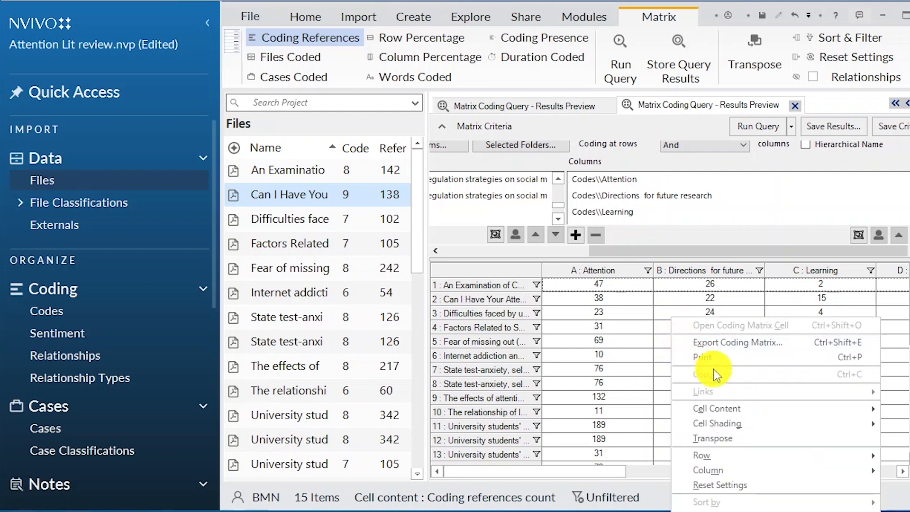
{"action": "mouse_move", "coordinate": [739, 423]}
{"action": "left_click", "coordinate": [639, 422]}
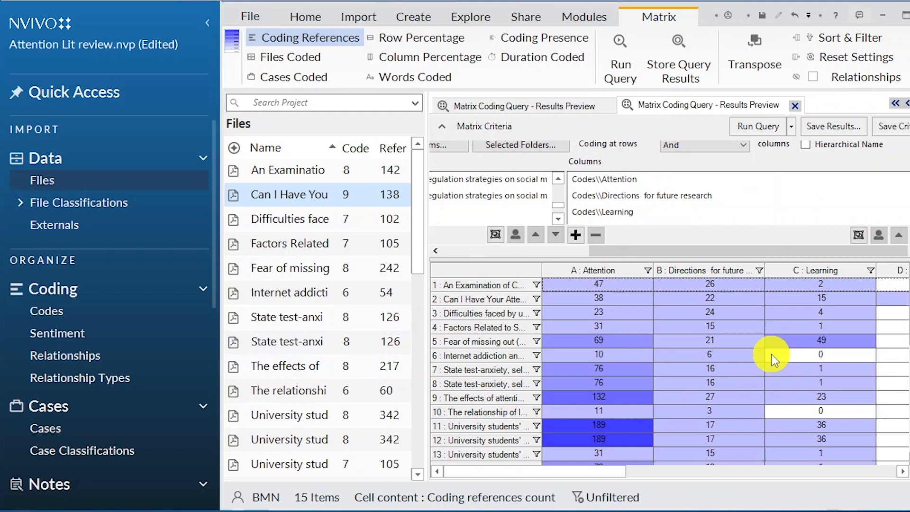
Examine the shaded matrix, comparing the rows for "The effects of attention monitoring" and "Internet addiction" and the uncoded cells under Learning
{"action": "scroll", "coordinate": [751, 377], "scroll_direction": "down", "scroll_amount": 5}
{"action": "scroll", "coordinate": [749, 377], "scroll_direction": "up", "scroll_amount": 5}
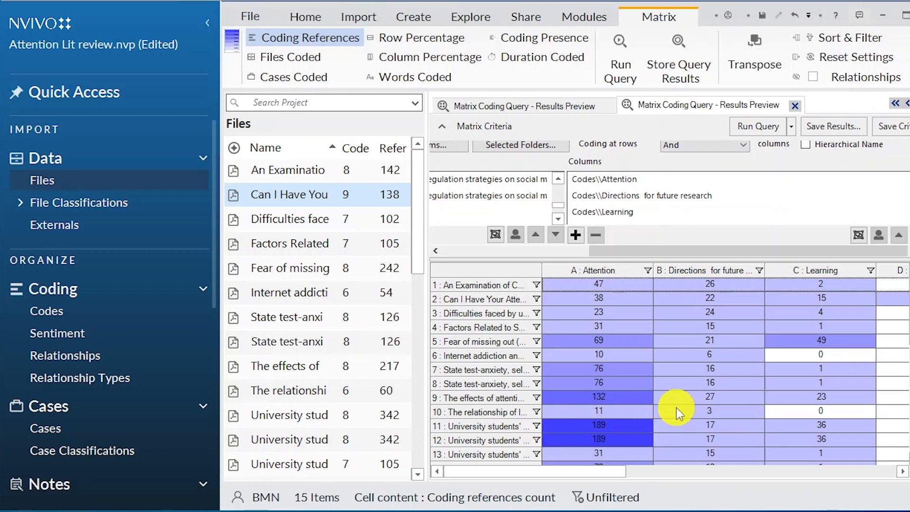
{"action": "left_click", "coordinate": [497, 397]}
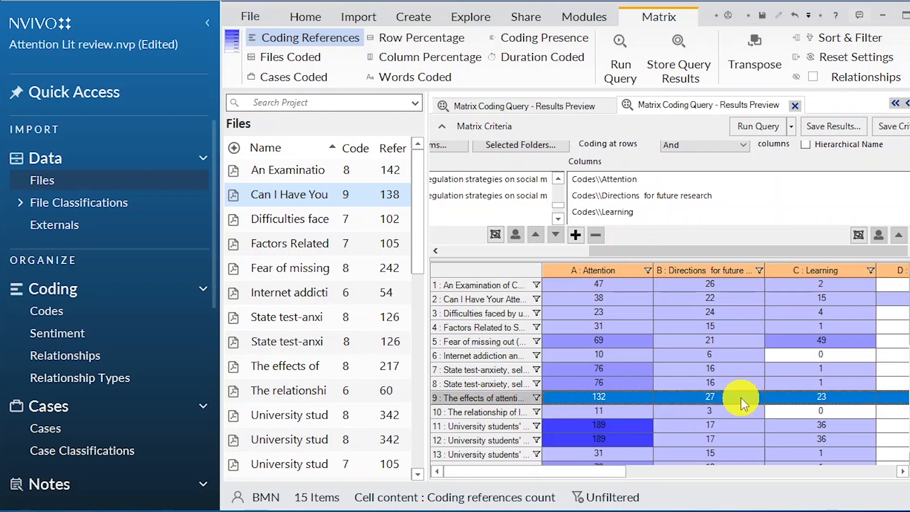
{"action": "left_click", "coordinate": [730, 354]}
{"action": "left_click", "coordinate": [820, 411]}
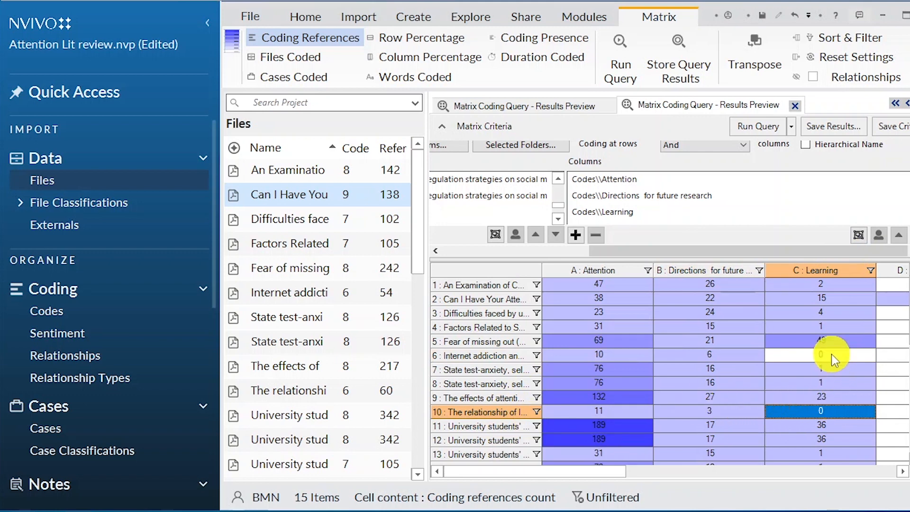
{"action": "left_click", "coordinate": [478, 355]}
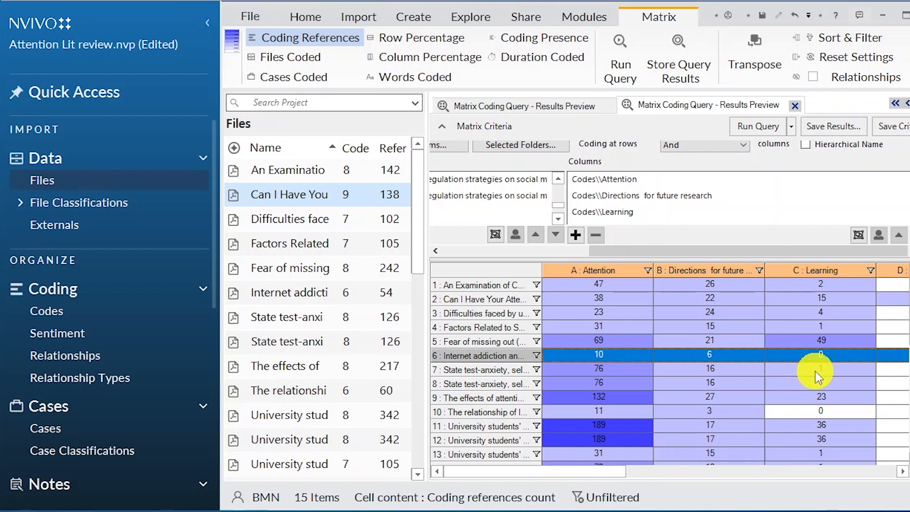
{"action": "scroll", "coordinate": [663, 388], "scroll_direction": "down", "scroll_amount": 2}
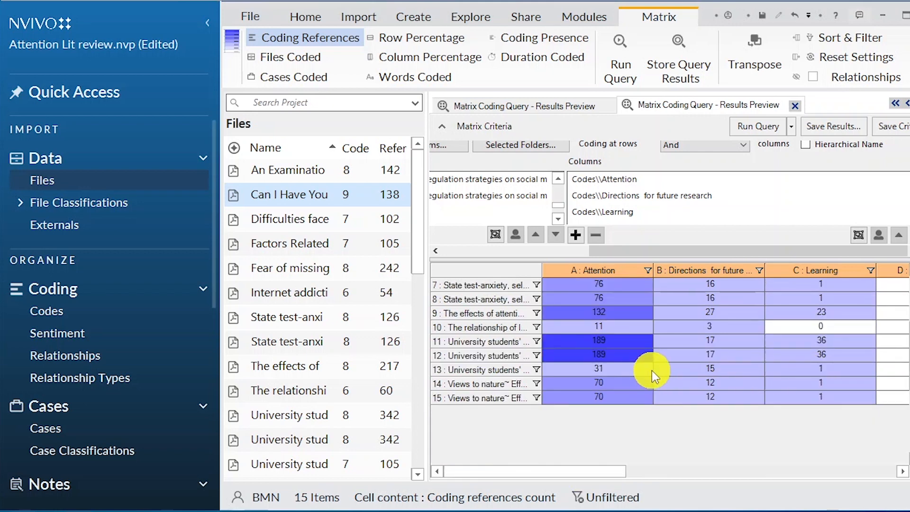
{"action": "scroll", "coordinate": [652, 370], "scroll_direction": "up", "scroll_amount": 2}
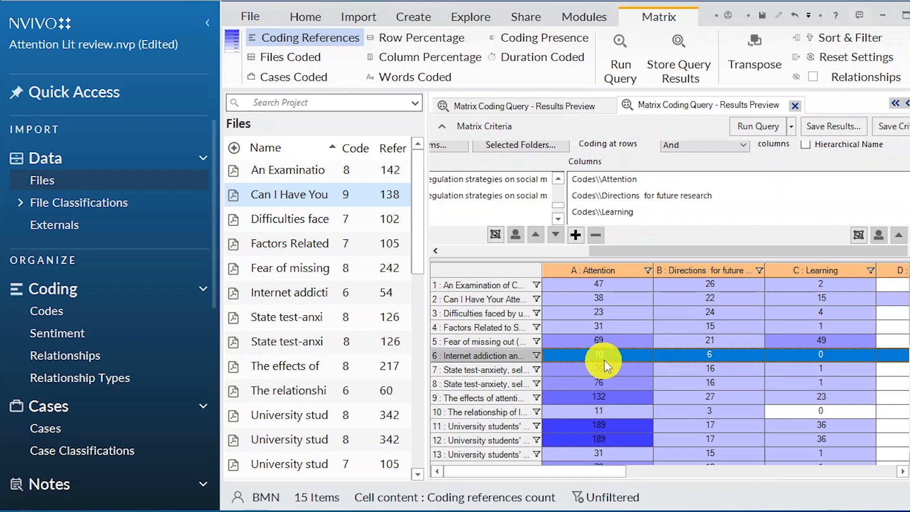
Change the coding matrix's cell shading from blue to the red, yellow and green colour scheme
{"action": "right_click", "coordinate": [622, 354]}
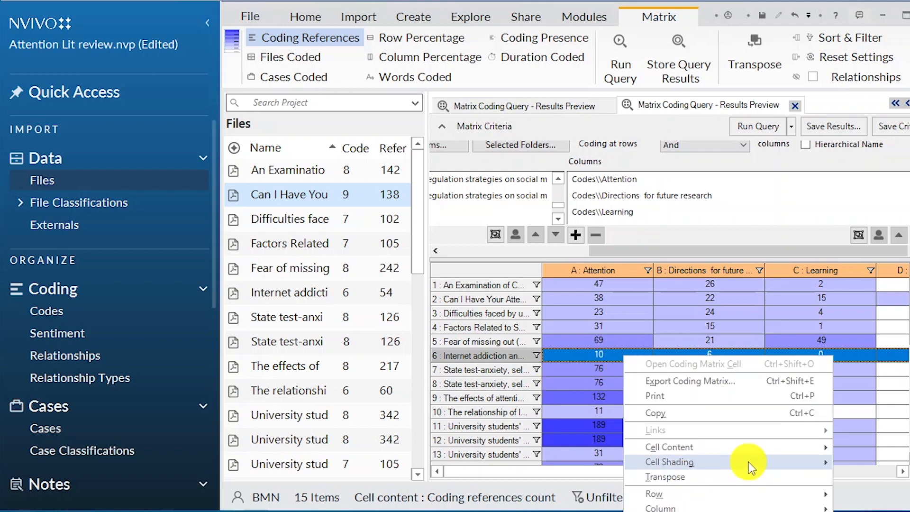
{"action": "mouse_move", "coordinate": [749, 461]}
{"action": "left_click", "coordinate": [550, 498]}
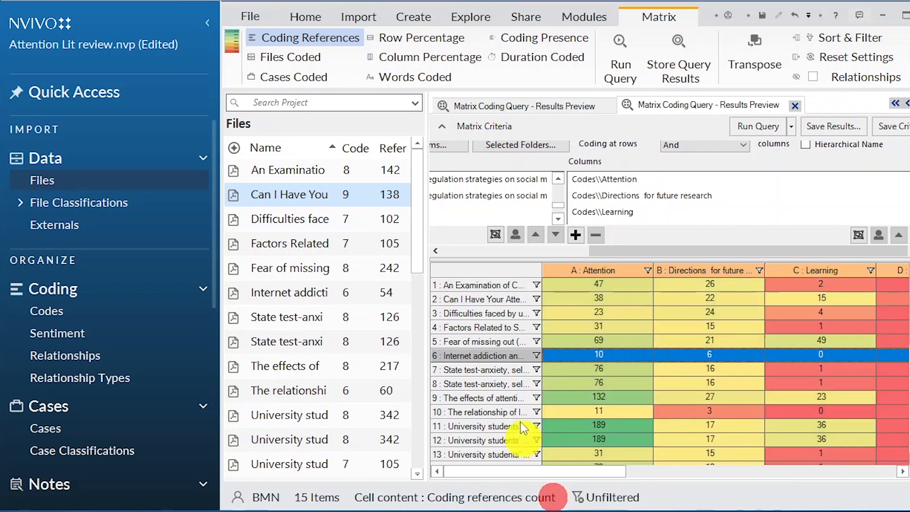
{"action": "left_click_drag", "start_coordinate": [600, 471], "coordinate": [567, 472]}
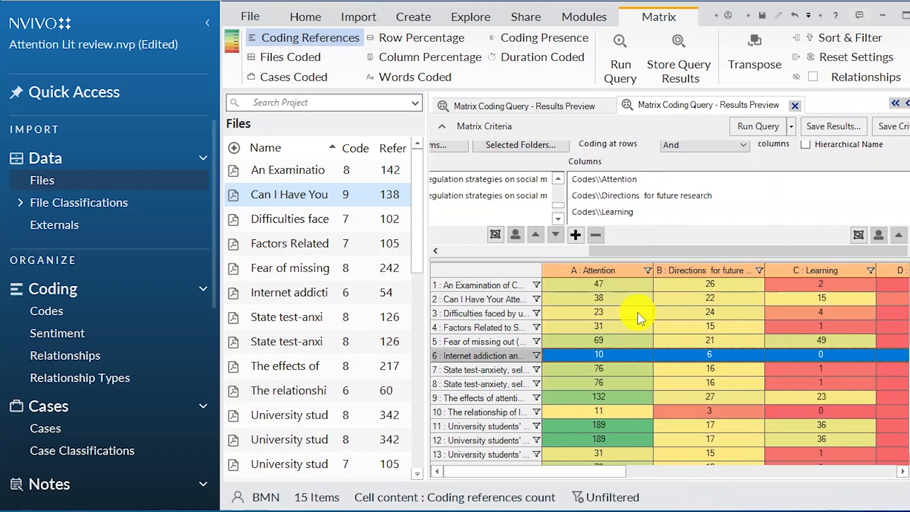
Export the coding matrix as an MS Excel file named "Matrix Coding Query Research gaps" in the literature review folder
{"action": "key", "text": "ctrl+shift+e"}
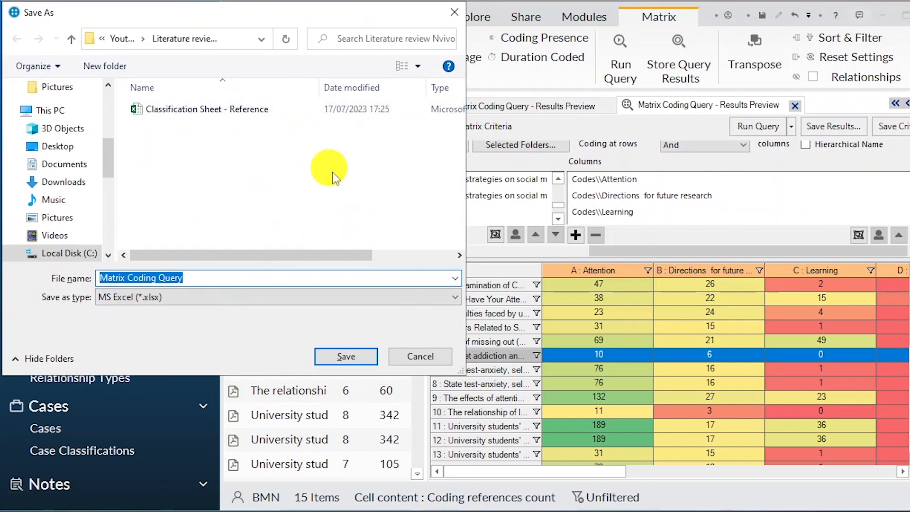
{"action": "left_click", "coordinate": [189, 277]}
{"action": "left_click_drag", "start_coordinate": [194, 278], "coordinate": [89, 273]}
{"action": "left_click", "coordinate": [238, 275]}
{"action": "type", "text": "Research"}
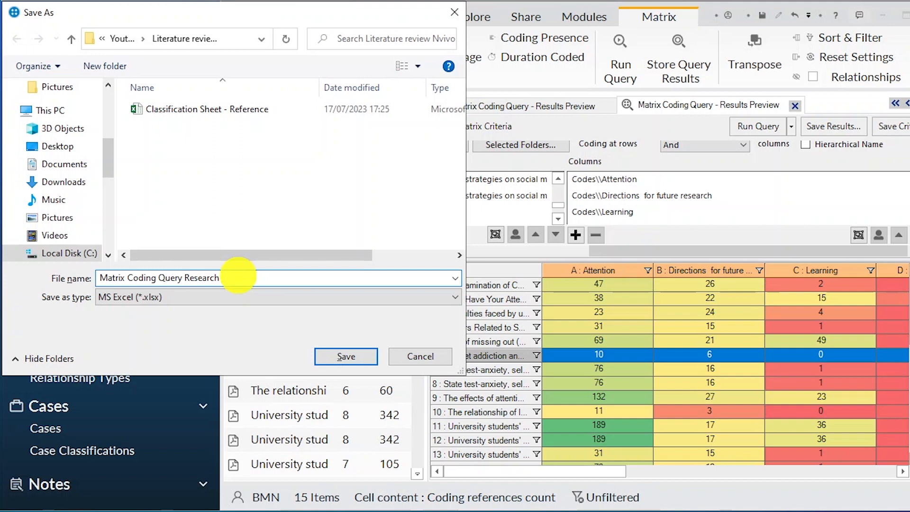
{"action": "left_click", "coordinate": [356, 355]}
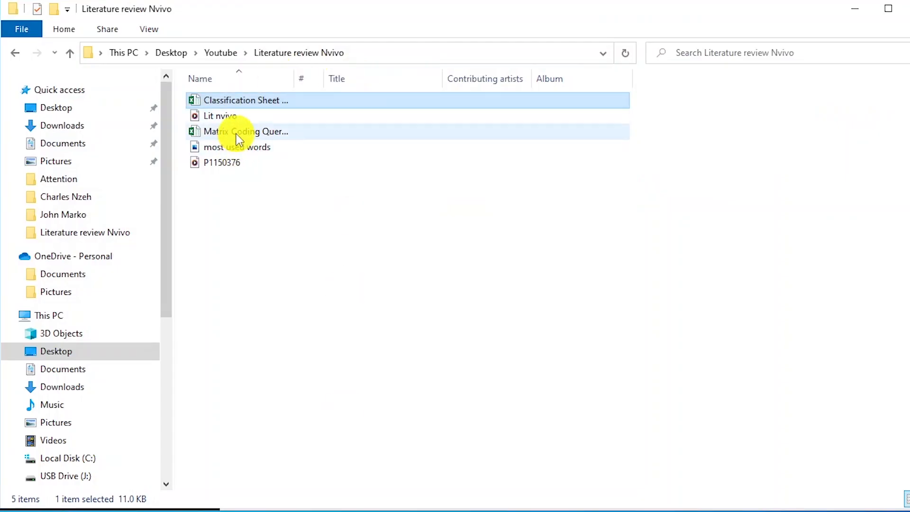
Open the exported matrix workbook in Excel, widen column A to show the article titles, and close it with the changes saved
{"action": "double_click", "coordinate": [236, 131]}
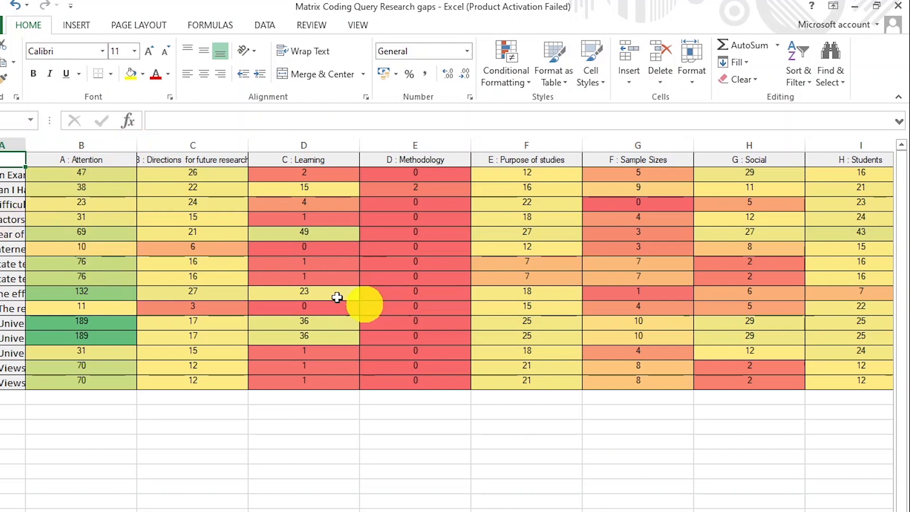
{"action": "left_click_drag", "start_coordinate": [24, 144], "coordinate": [199, 142]}
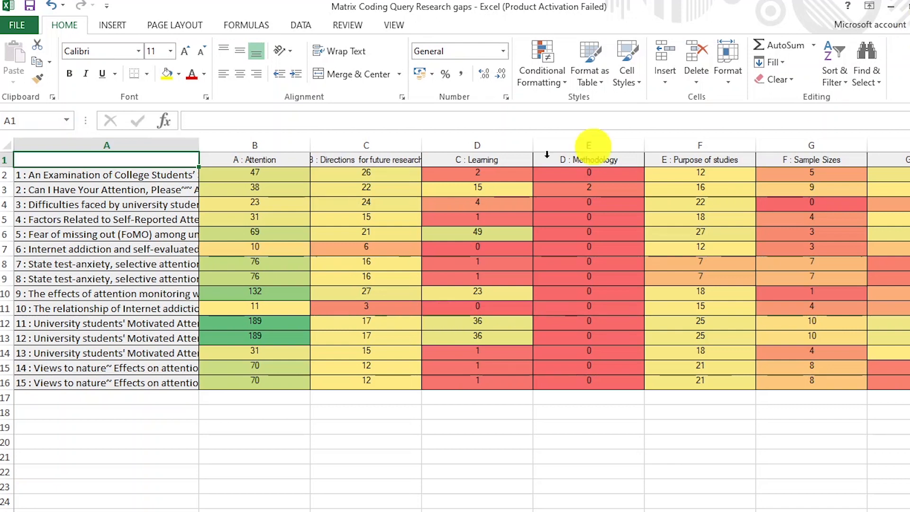
{"action": "left_click", "coordinate": [909, 5]}
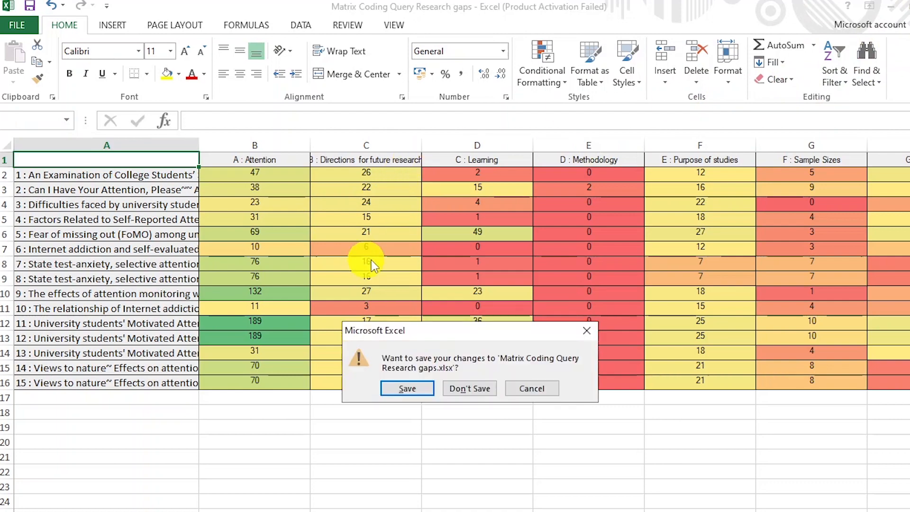
{"action": "left_click", "coordinate": [405, 387]}
{"action": "left_click", "coordinate": [905, 6]}
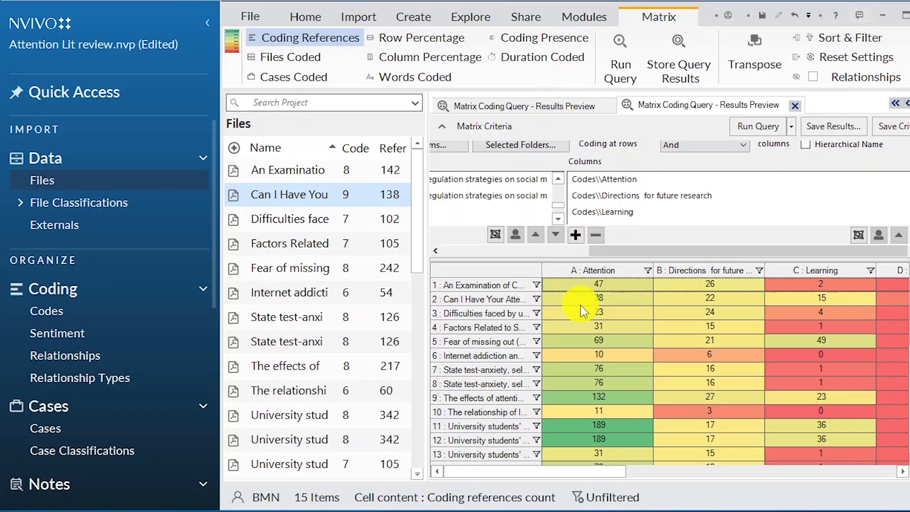
Compare the matrix cell content as column percentages, words coded and row percentages, ending on row percentages
{"action": "left_click", "coordinate": [417, 38]}
{"action": "left_click", "coordinate": [417, 57]}
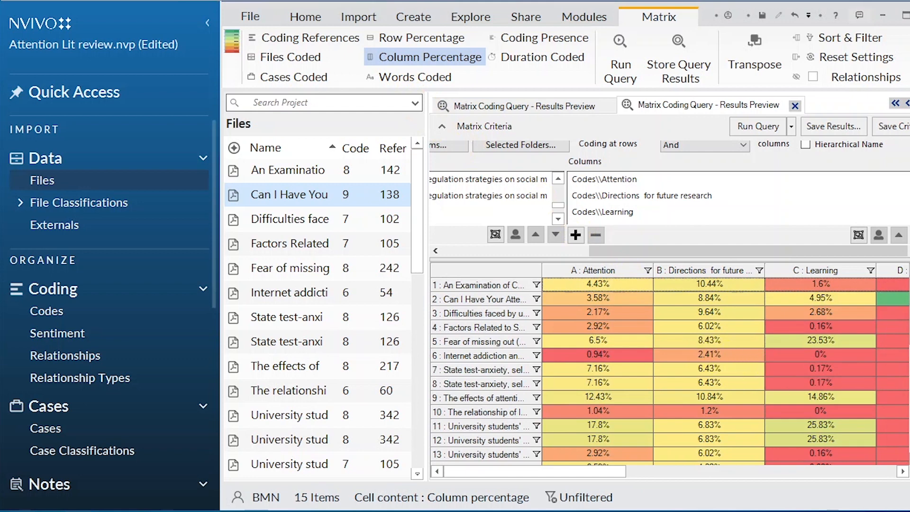
{"action": "left_click", "coordinate": [394, 75]}
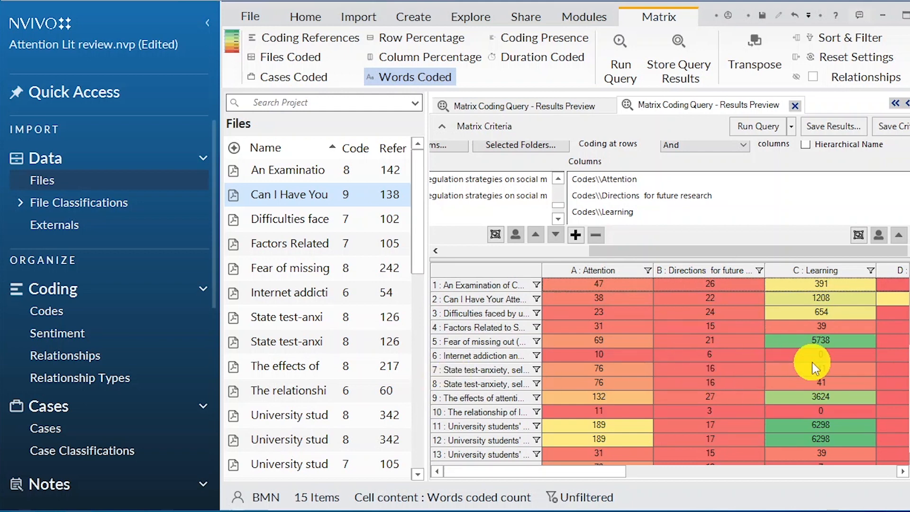
{"action": "left_click", "coordinate": [424, 53]}
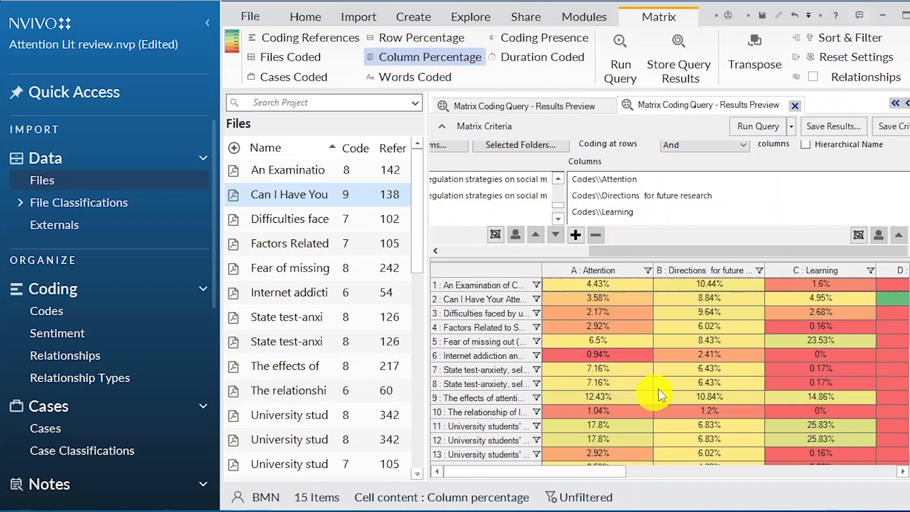
{"action": "left_click", "coordinate": [423, 40]}
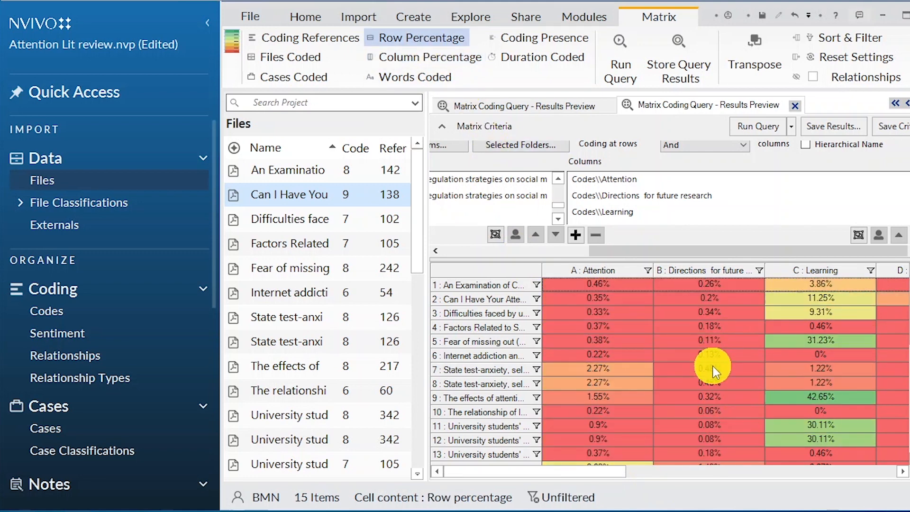
Start a cluster analysis with files, externals and memos as the item type
{"action": "left_click", "coordinate": [473, 19]}
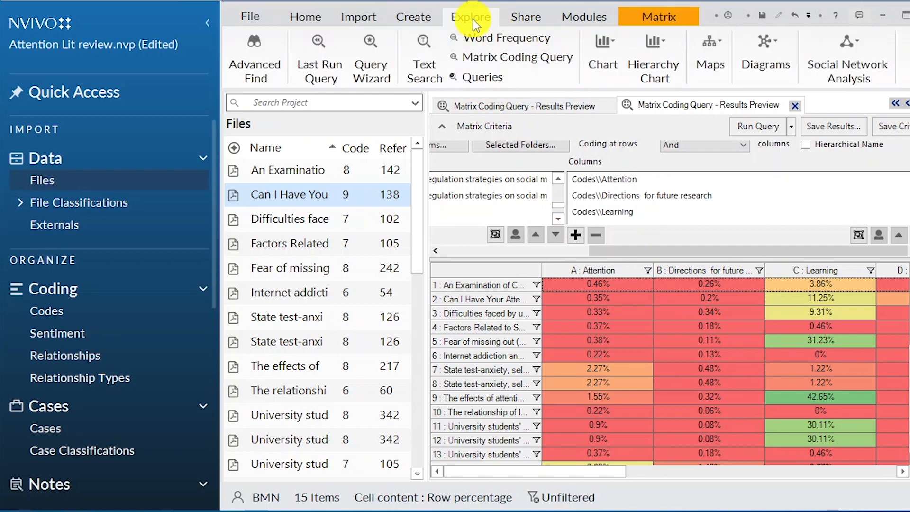
{"action": "left_click", "coordinate": [766, 52]}
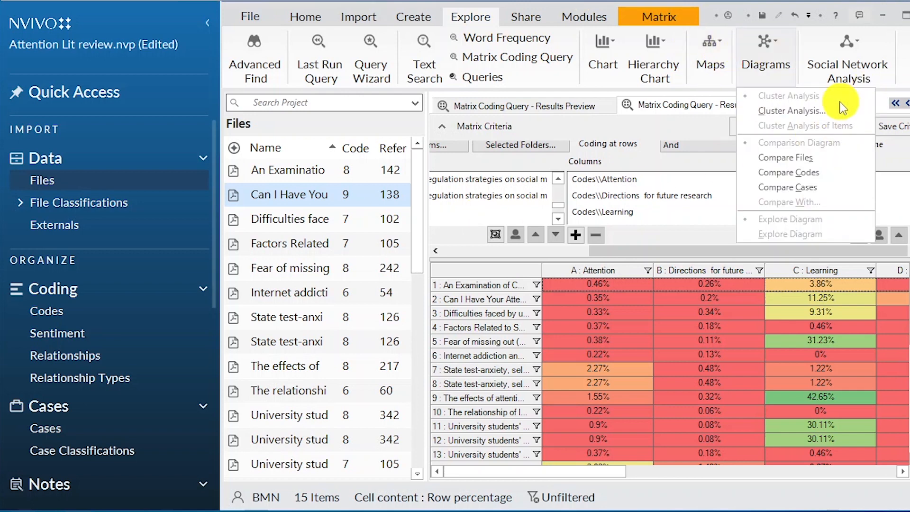
{"action": "left_click", "coordinate": [814, 112]}
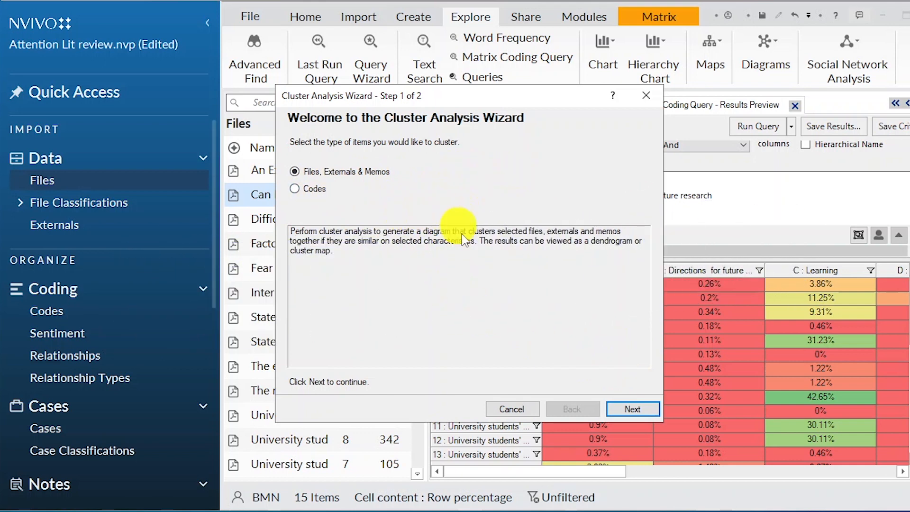
{"action": "left_click", "coordinate": [635, 409]}
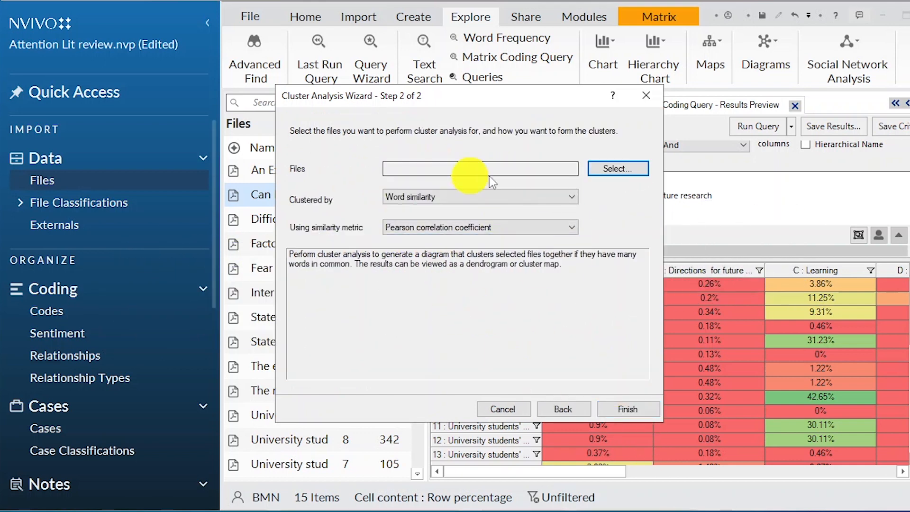
Cluster all project files by word similarity with the Pearson correlation coefficient and display the result as a 3D cluster map
{"action": "left_click", "coordinate": [610, 163]}
{"action": "left_click", "coordinate": [315, 170]}
{"action": "left_click", "coordinate": [316, 186]}
{"action": "left_click", "coordinate": [315, 199]}
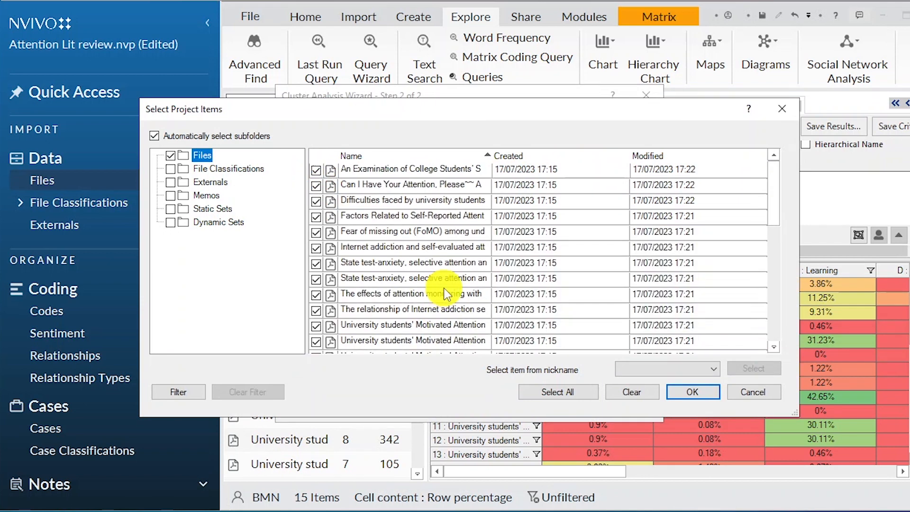
{"action": "scroll", "coordinate": [436, 289], "scroll_direction": "up", "scroll_amount": 5}
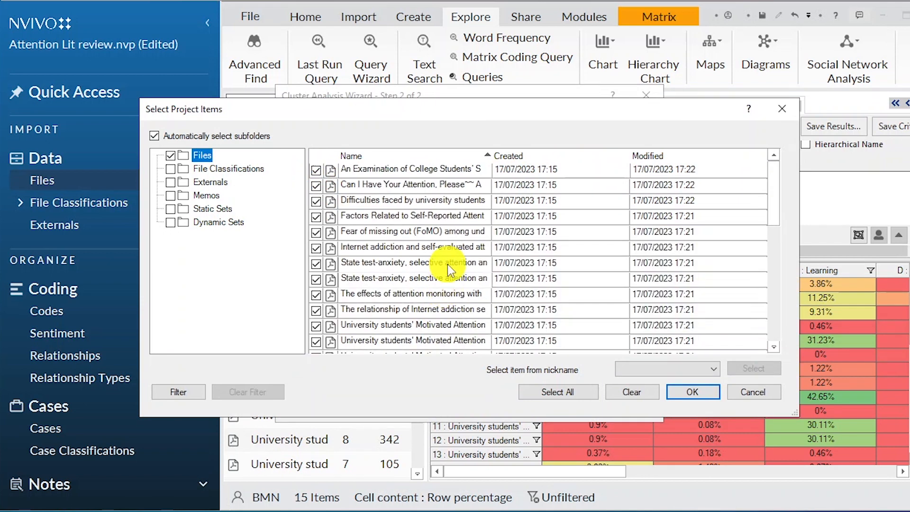
{"action": "left_click", "coordinate": [684, 392]}
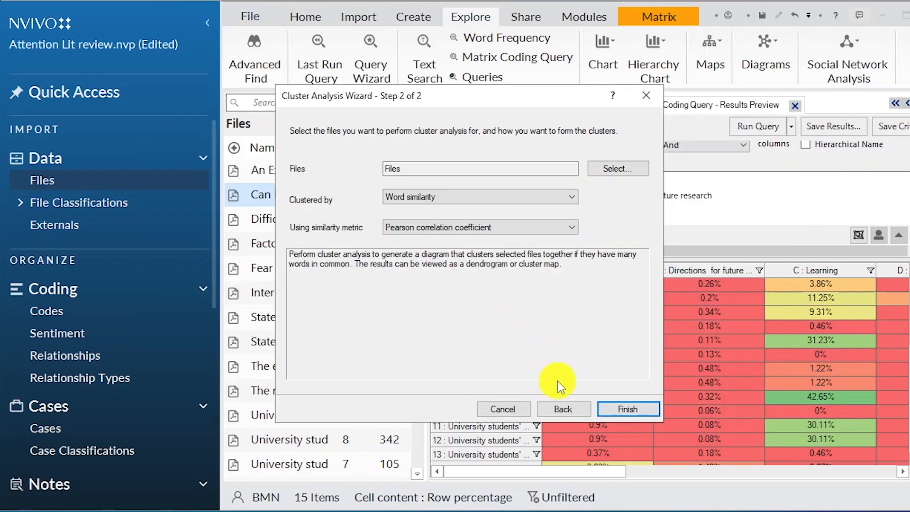
{"action": "left_click", "coordinate": [632, 411]}
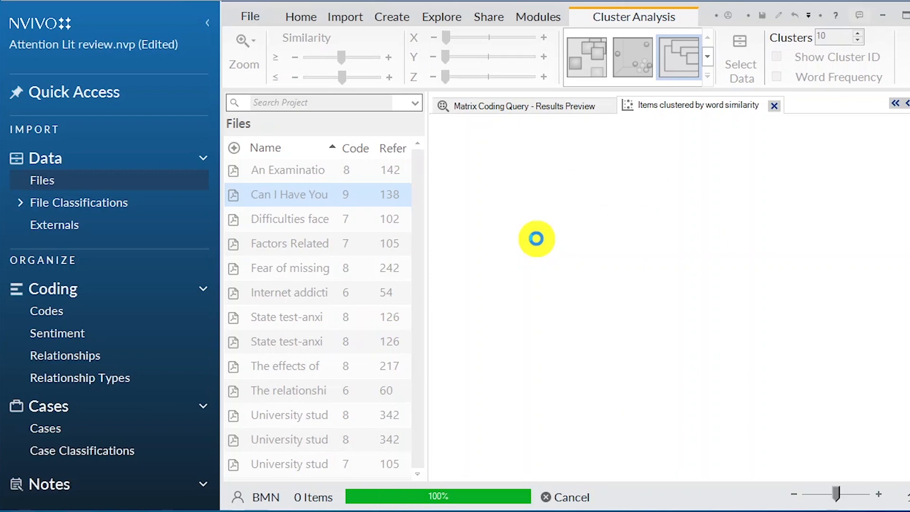
{"action": "left_click", "coordinate": [635, 59]}
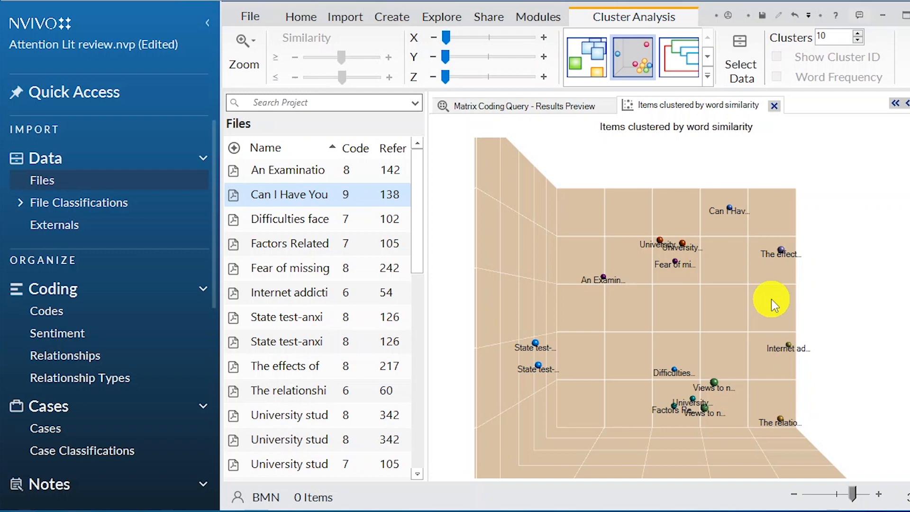
Create a new mind map named "Variables"
{"action": "left_click", "coordinate": [442, 16]}
{"action": "left_click", "coordinate": [709, 52]}
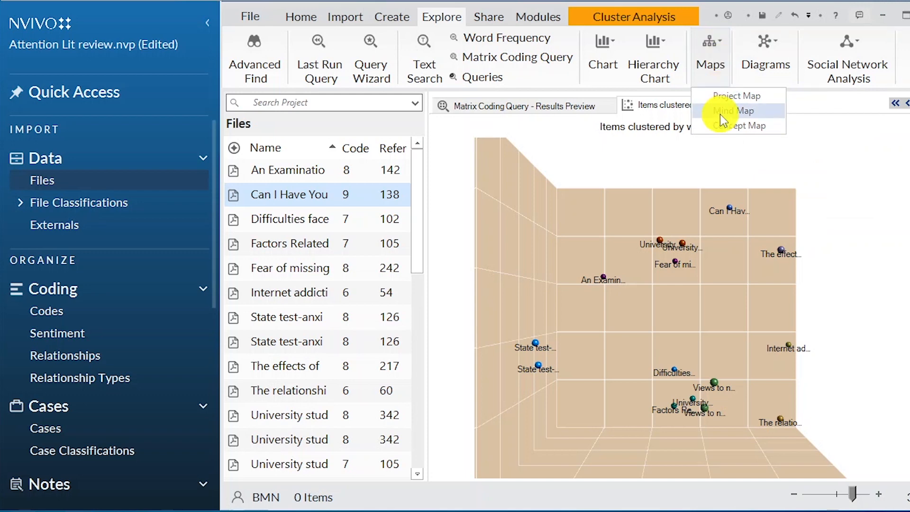
{"action": "left_click", "coordinate": [733, 111]}
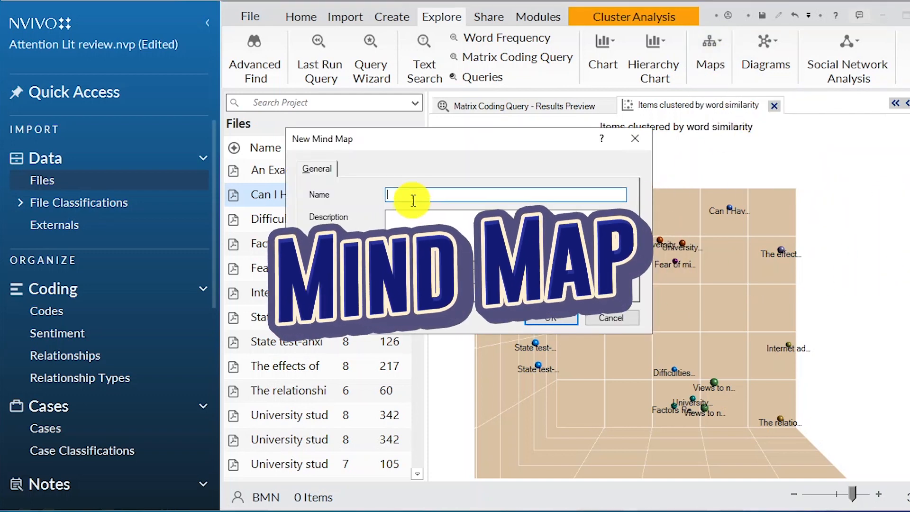
{"action": "type", "text": "Variables"}
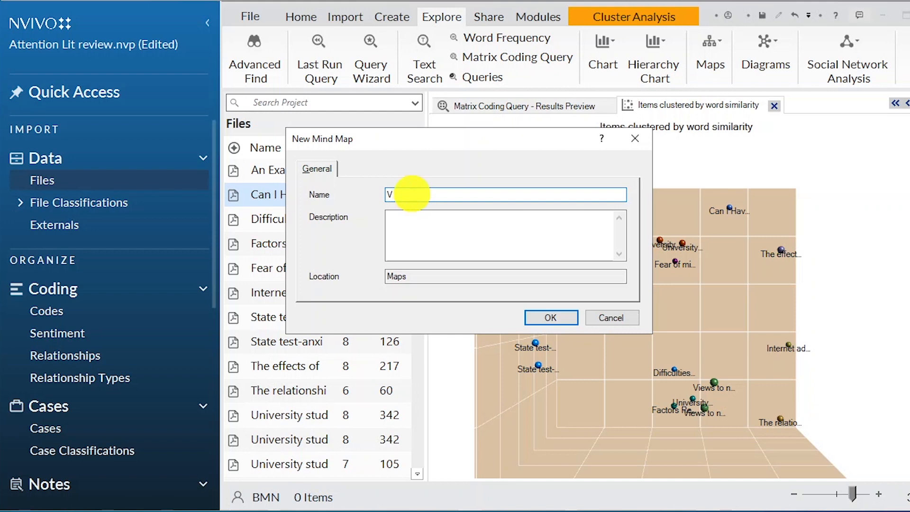
{"action": "key", "text": "Return"}
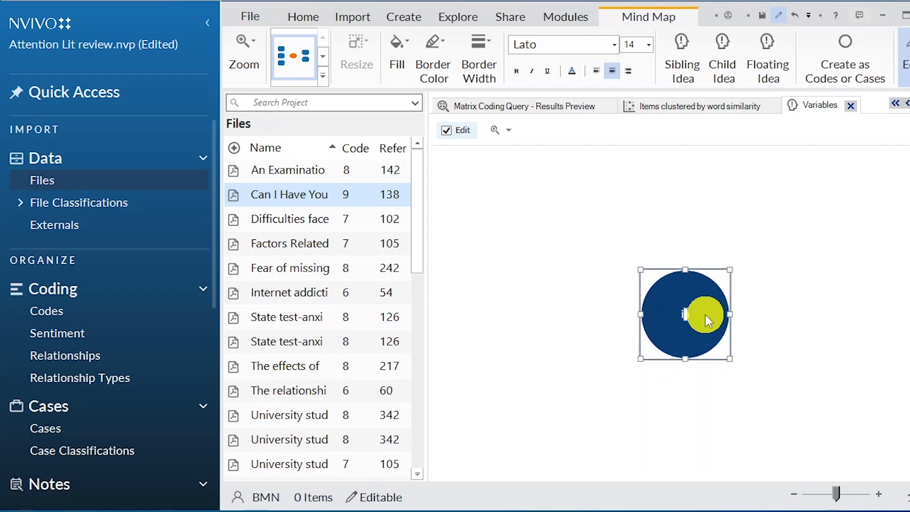
Label the mind map's central idea "Indepedent variable" and attach a child idea labelled "Dependent"
{"action": "type", "text": "Indepedent var"}
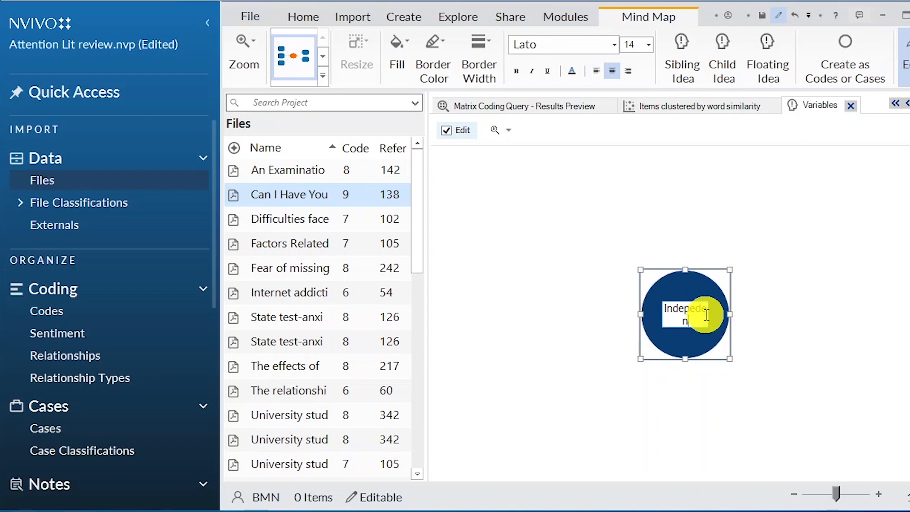
{"action": "type", "text": "iable"}
{"action": "left_click", "coordinate": [667, 314]}
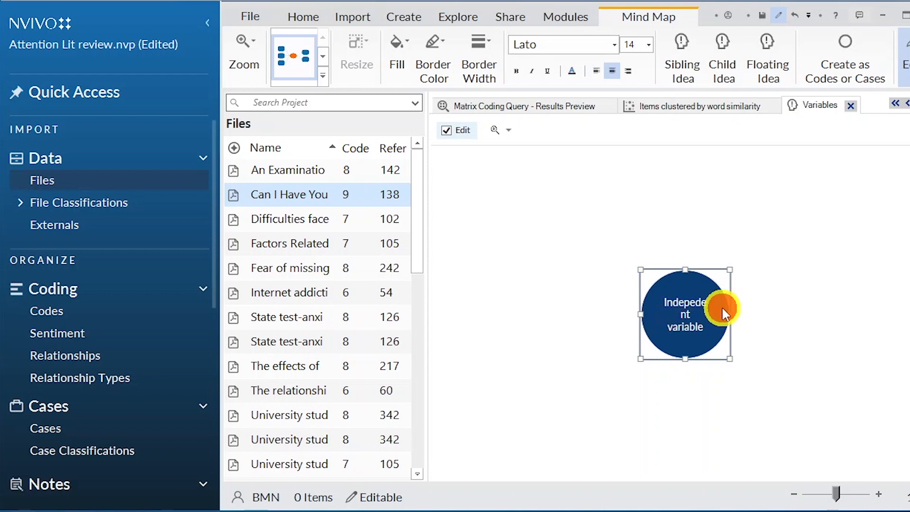
{"action": "left_click", "coordinate": [728, 58]}
{"action": "type", "text": "Dependent"}
{"action": "left_click", "coordinate": [828, 313]}
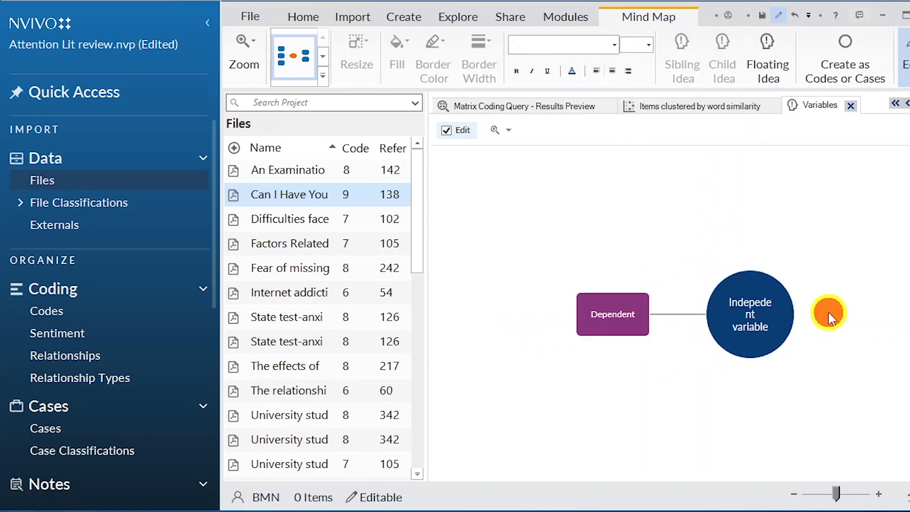
Add a second child idea labelled "Depedent variable" to the central idea, plus an unlabelled floating idea
{"action": "left_click", "coordinate": [789, 314]}
{"action": "left_click", "coordinate": [722, 55]}
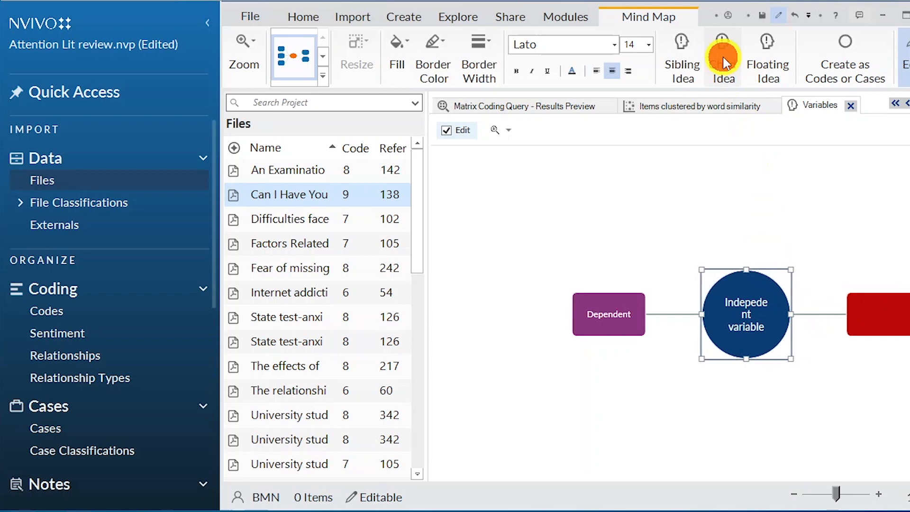
{"action": "type", "text": "D"}
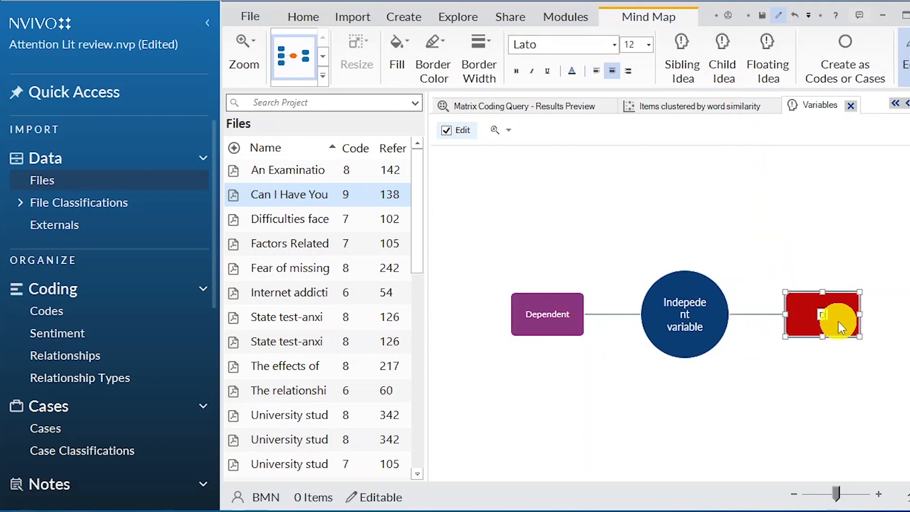
{"action": "type", "text": "epedent variable"}
{"action": "left_click", "coordinate": [736, 293]}
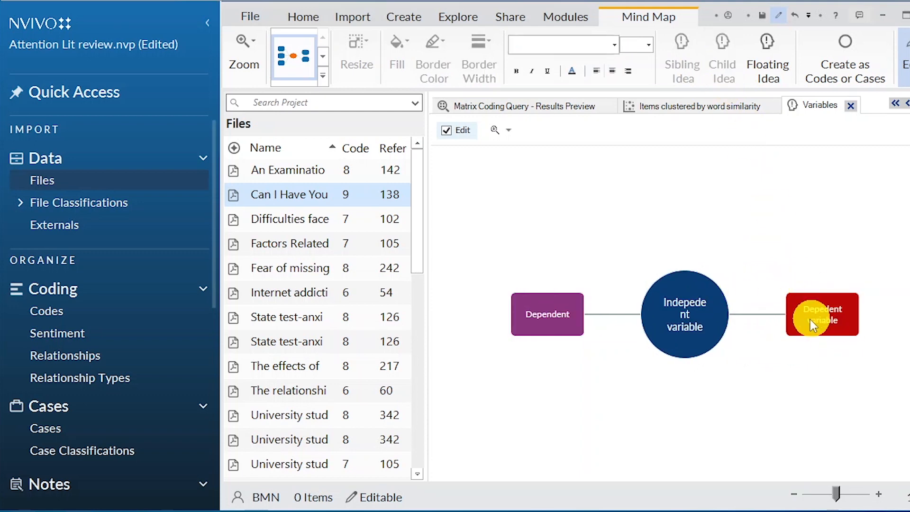
{"action": "left_click", "coordinate": [734, 223]}
{"action": "left_click", "coordinate": [758, 48]}
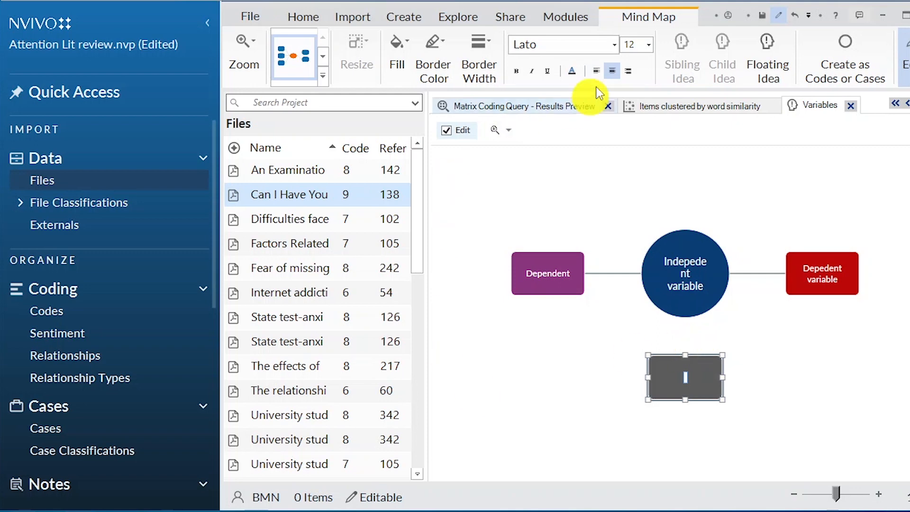
Chart the files by attribute value for the Reference classification's Reference Type attribute
{"action": "left_click", "coordinate": [459, 17]}
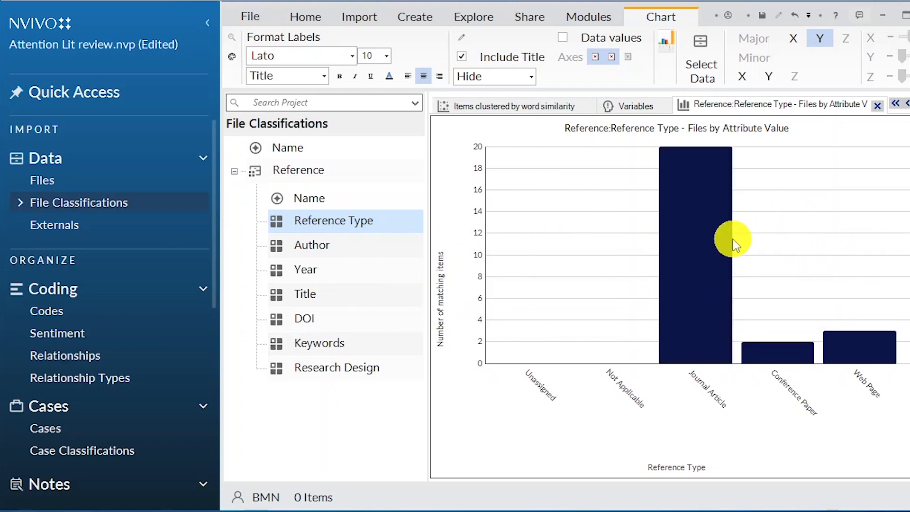
Chart the files by attribute value for the Reference classification's Year attribute
{"action": "mouse_move", "coordinate": [703, 328]}
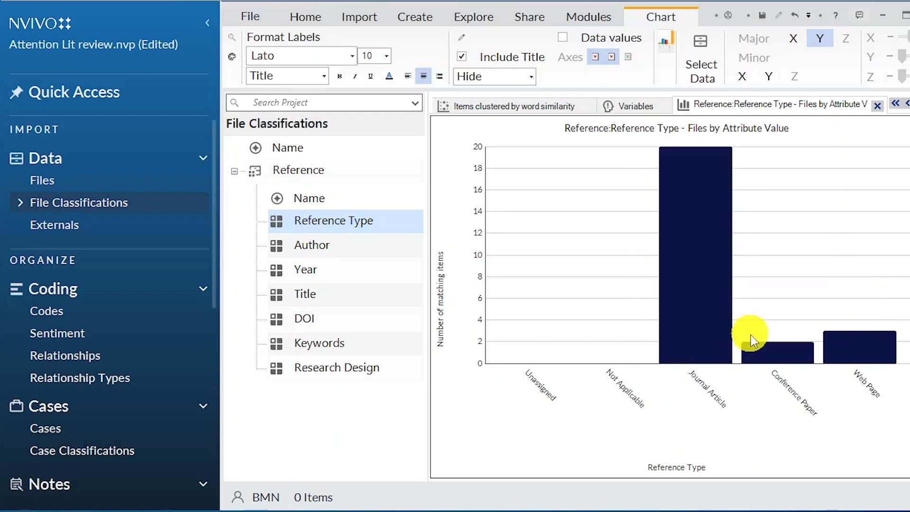
{"action": "mouse_move", "coordinate": [775, 343]}
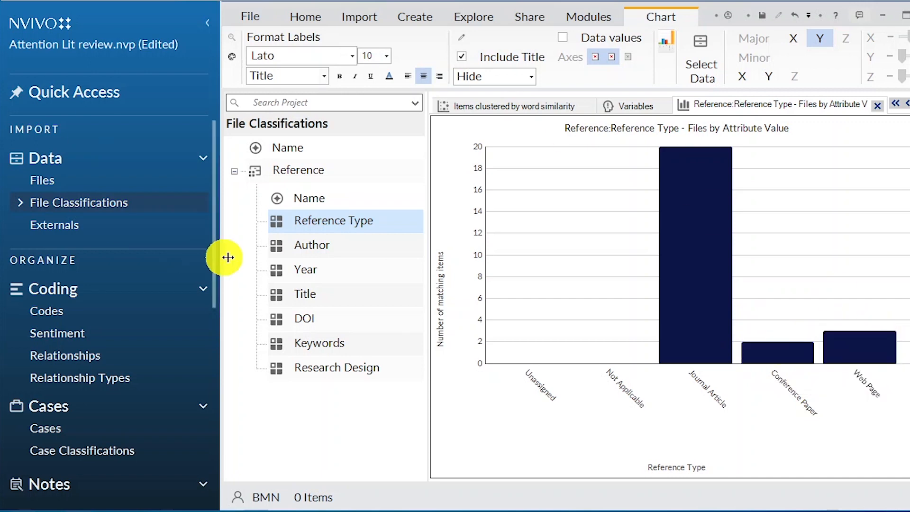
{"action": "left_click", "coordinate": [316, 240]}
{"action": "right_click", "coordinate": [324, 274]}
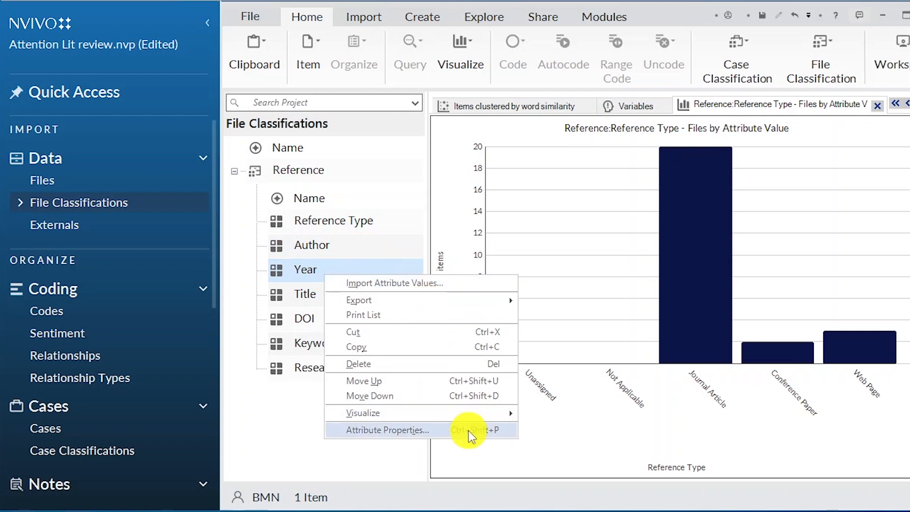
{"action": "mouse_move", "coordinate": [469, 414]}
{"action": "left_click", "coordinate": [602, 414]}
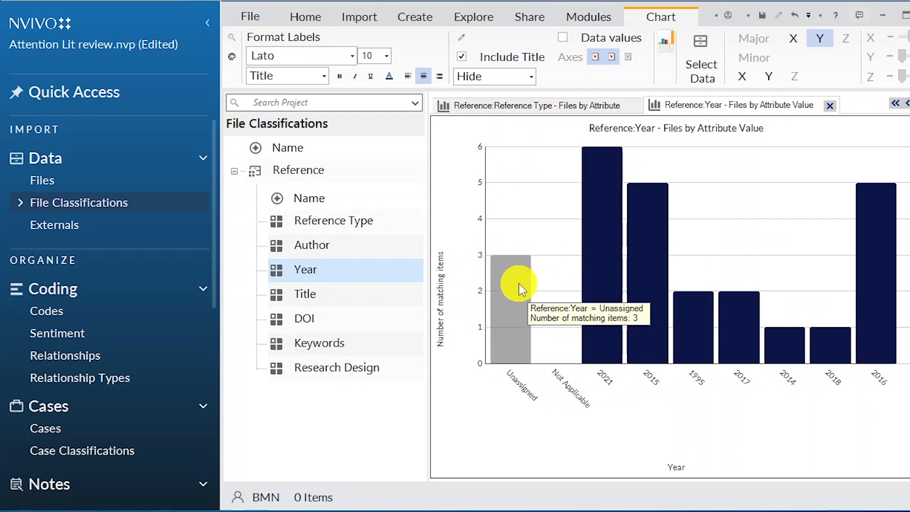
Chart the files by attribute value for the Reference classification's Research Design attribute
{"action": "mouse_move", "coordinate": [604, 314]}
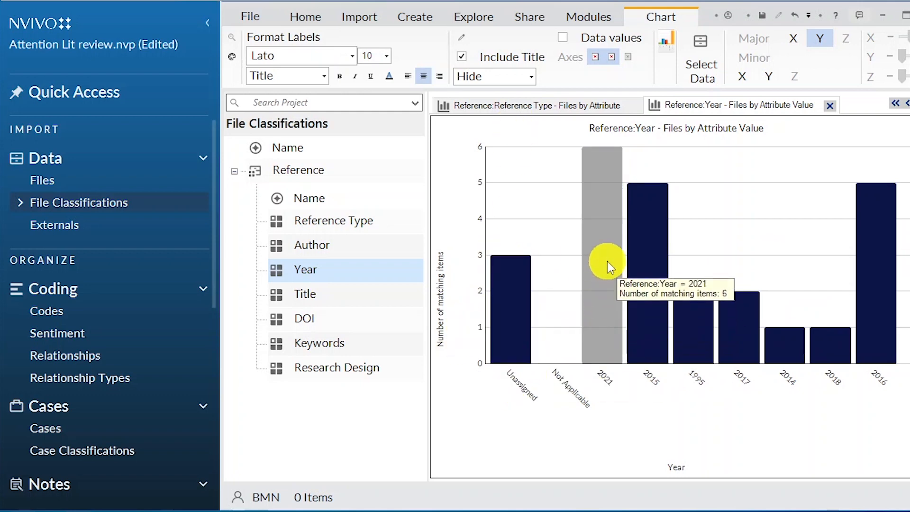
{"action": "mouse_move", "coordinate": [611, 283]}
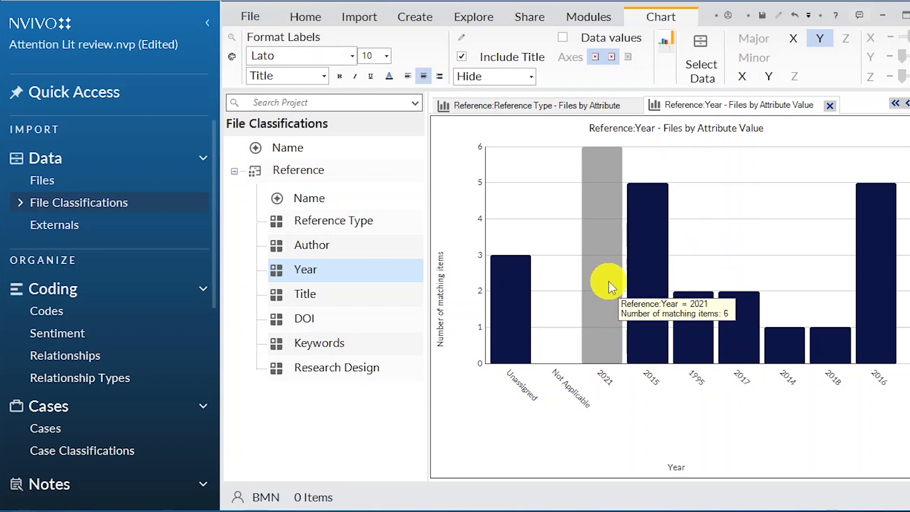
{"action": "mouse_move", "coordinate": [865, 291]}
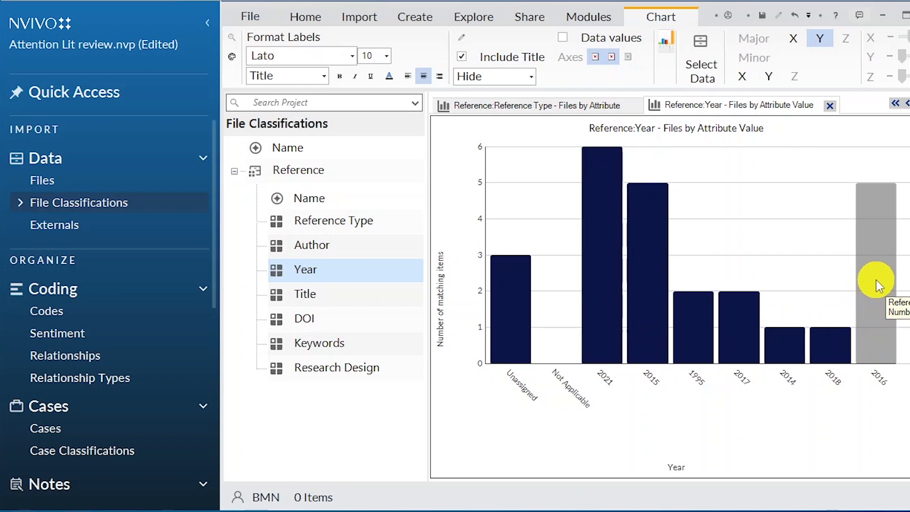
{"action": "mouse_move", "coordinate": [705, 303]}
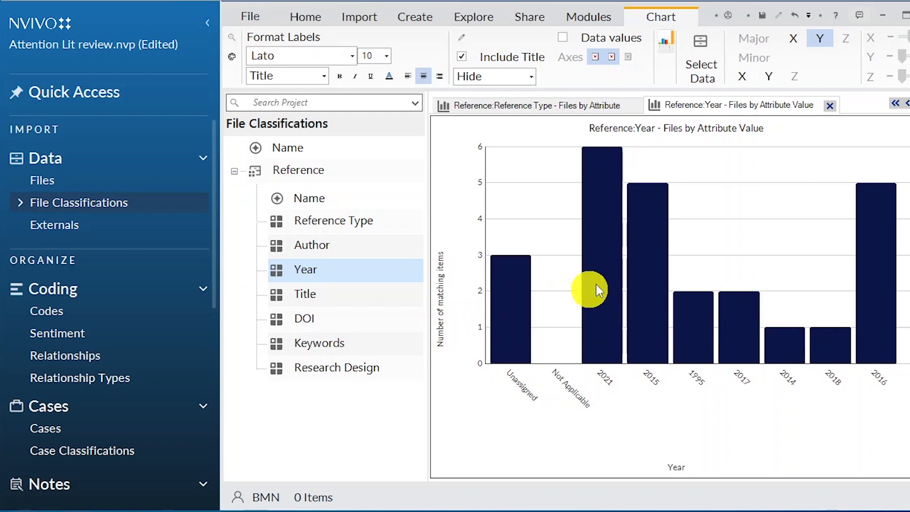
{"action": "left_click", "coordinate": [336, 299]}
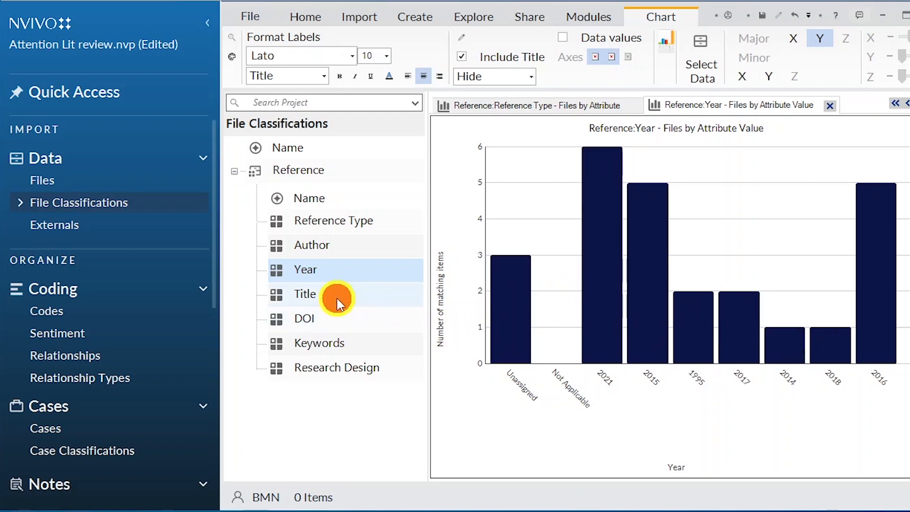
{"action": "right_click", "coordinate": [346, 367]}
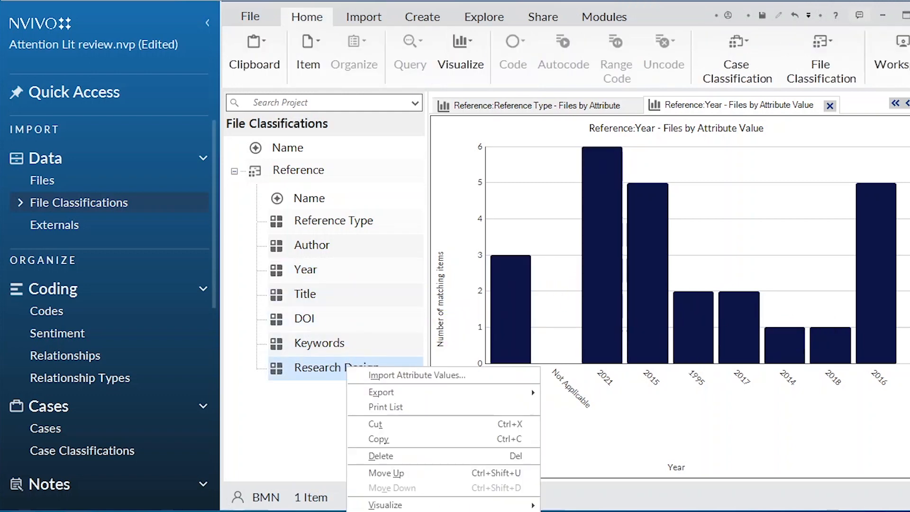
{"action": "left_click", "coordinate": [614, 498]}
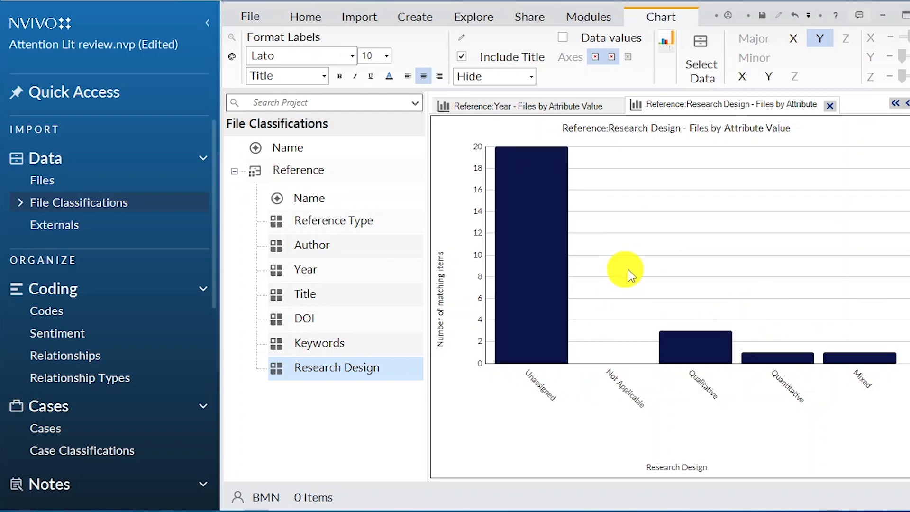
Create cases from all the article files in the Cases folder, leaving the classification assignment at None
{"action": "left_click", "coordinate": [90, 201]}
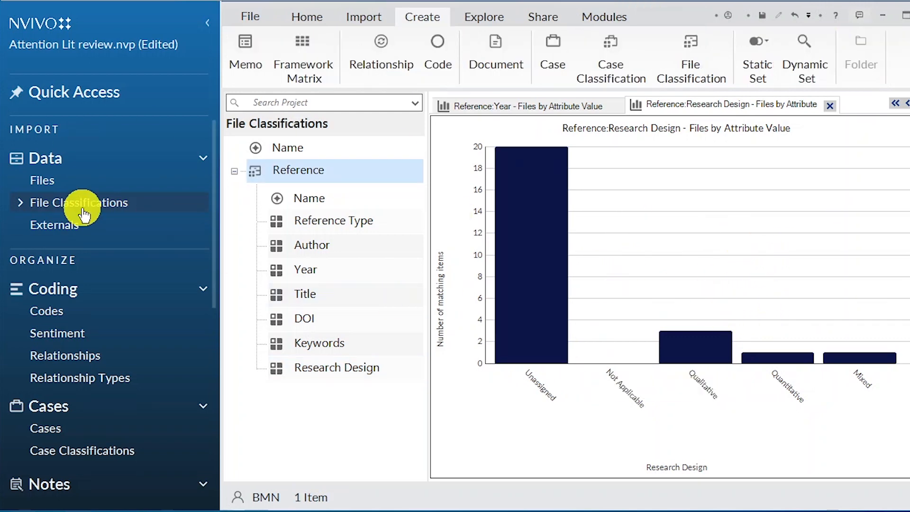
{"action": "left_click", "coordinate": [45, 182]}
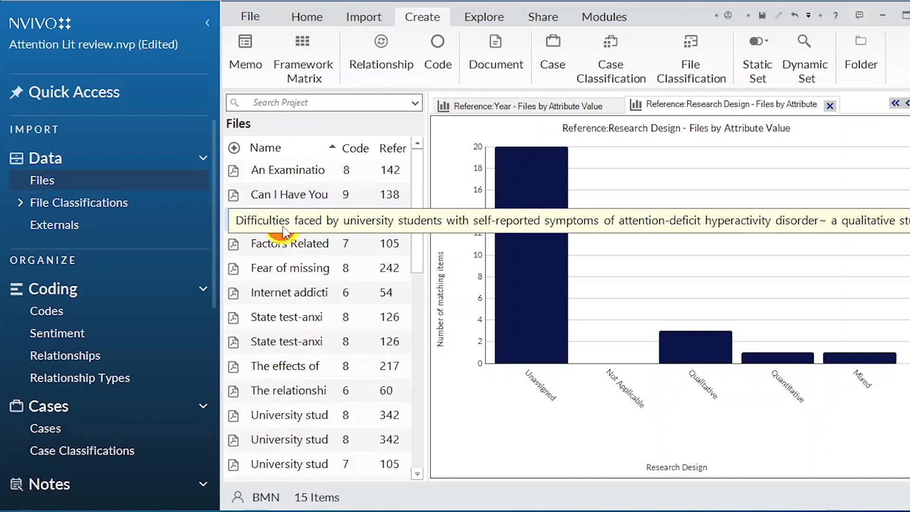
{"action": "key", "text": "ctrl+a"}
{"action": "right_click", "coordinate": [282, 226]}
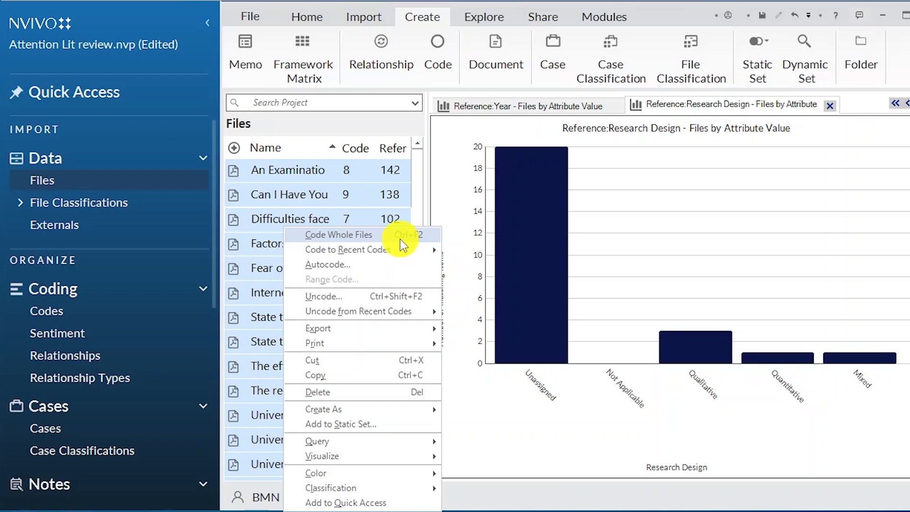
{"action": "left_click", "coordinate": [366, 185]}
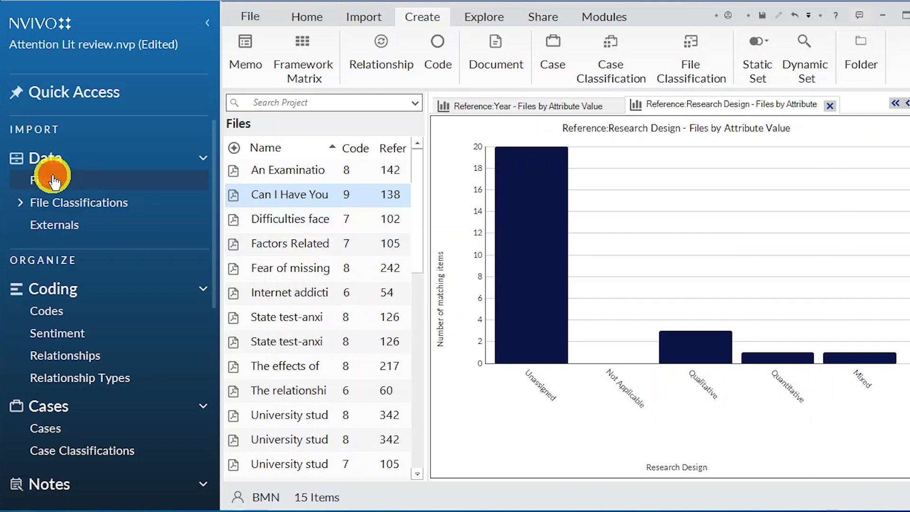
{"action": "left_click", "coordinate": [325, 219]}
{"action": "key", "text": "ctrl+a"}
{"action": "right_click", "coordinate": [324, 213]}
{"action": "mouse_move", "coordinate": [450, 396]}
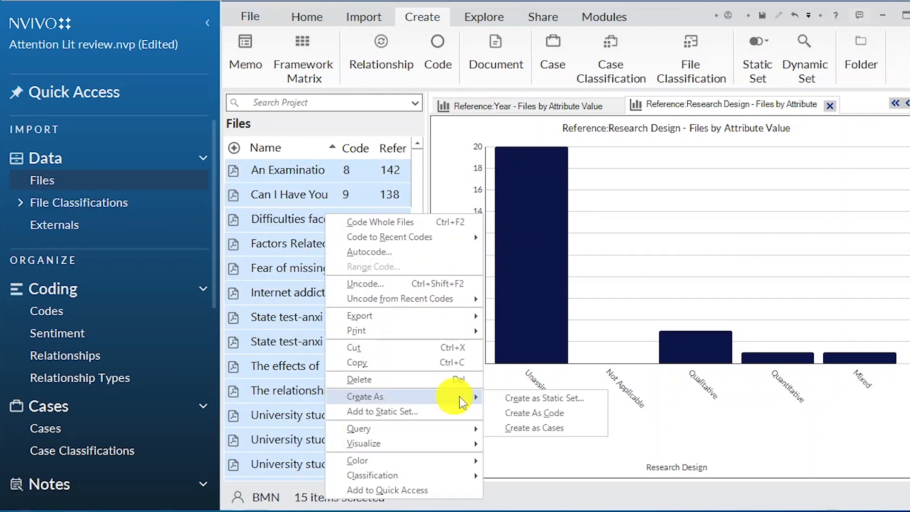
{"action": "left_click", "coordinate": [558, 427]}
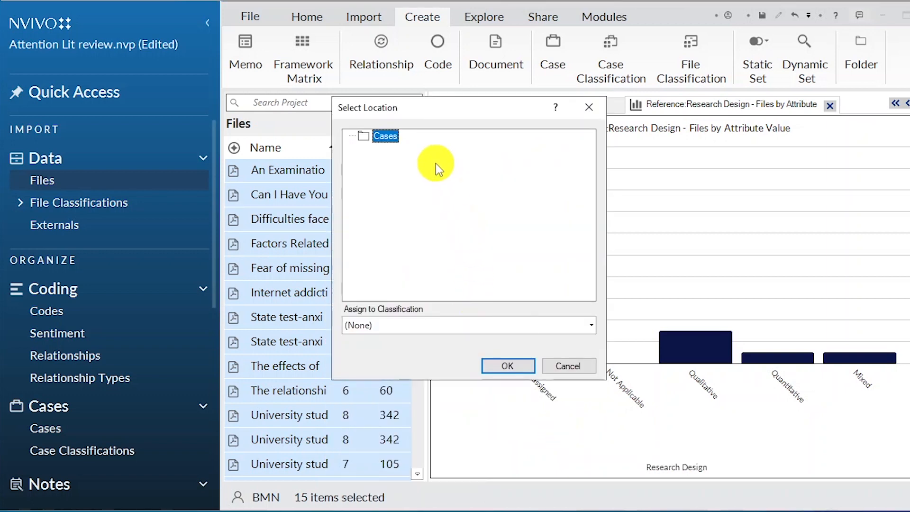
{"action": "left_click", "coordinate": [516, 364]}
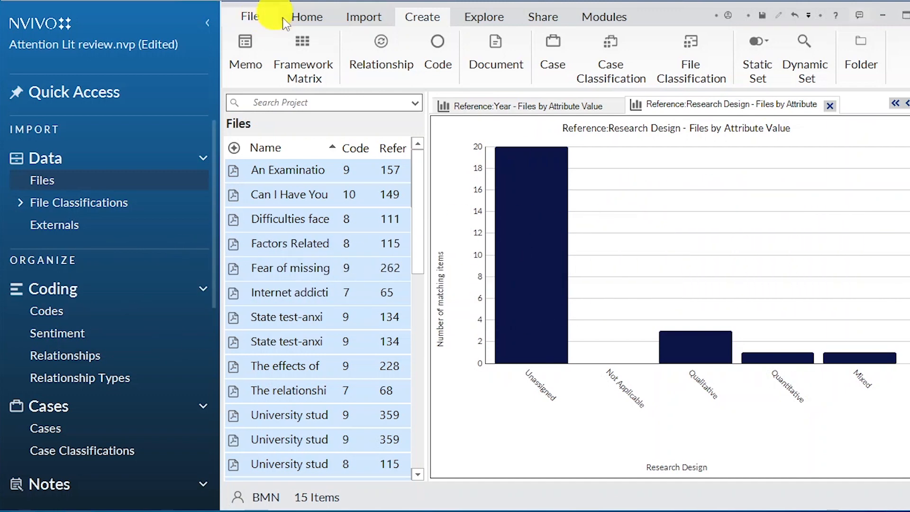
Start a new framework matrix named "Literature Evaluation Table" and select all the article cases as its rows
{"action": "left_click", "coordinate": [302, 52]}
{"action": "left_click", "coordinate": [447, 165]}
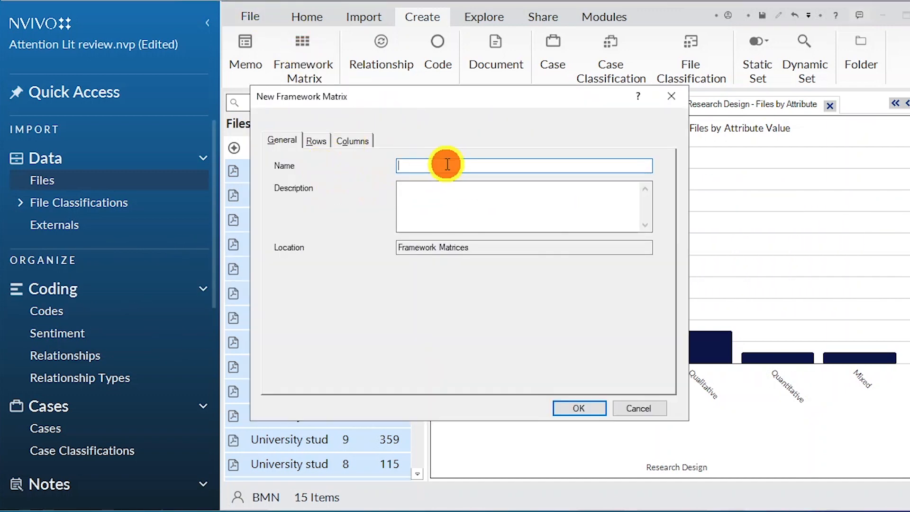
{"action": "type", "text": "Literature Evaluation Table"}
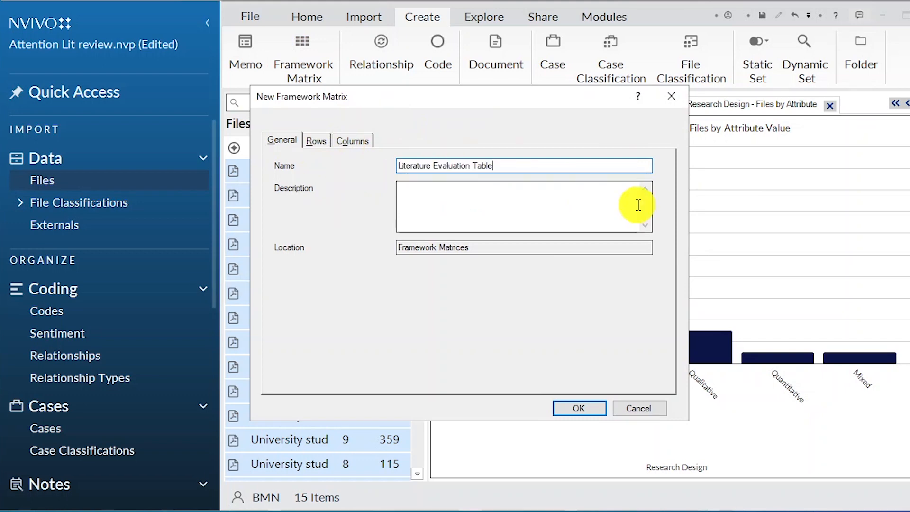
{"action": "left_click", "coordinate": [315, 141]}
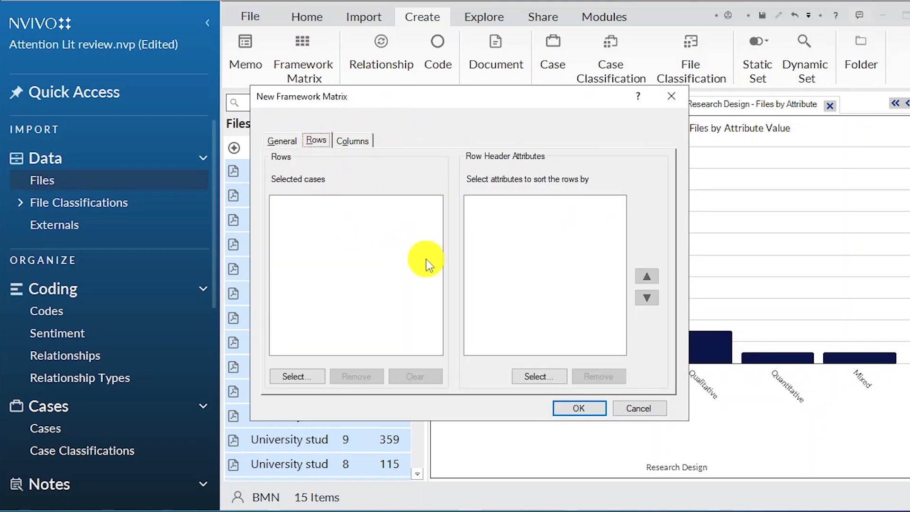
{"action": "left_click", "coordinate": [294, 372]}
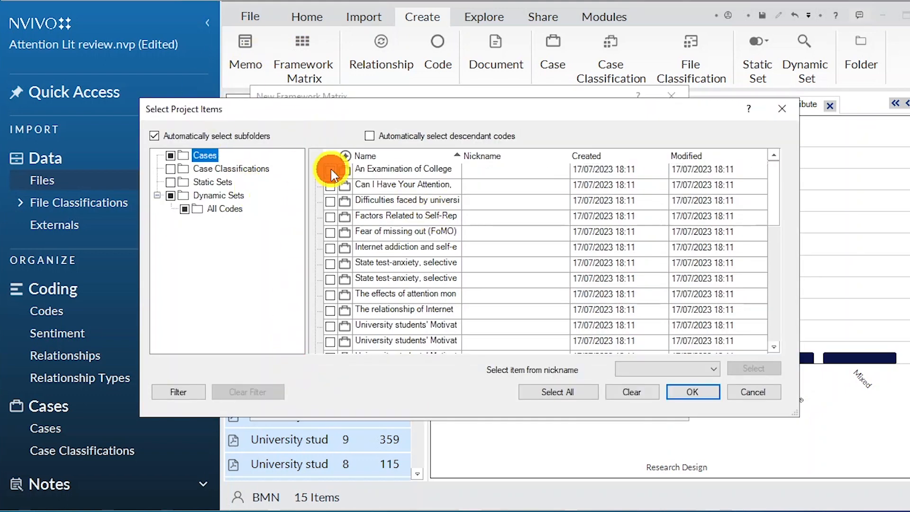
{"action": "left_click", "coordinate": [331, 170]}
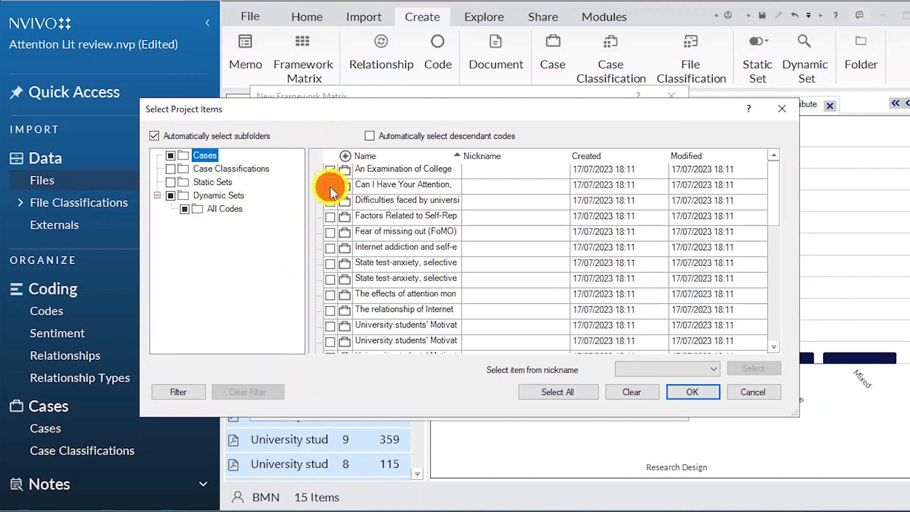
{"action": "left_click", "coordinate": [692, 391]}
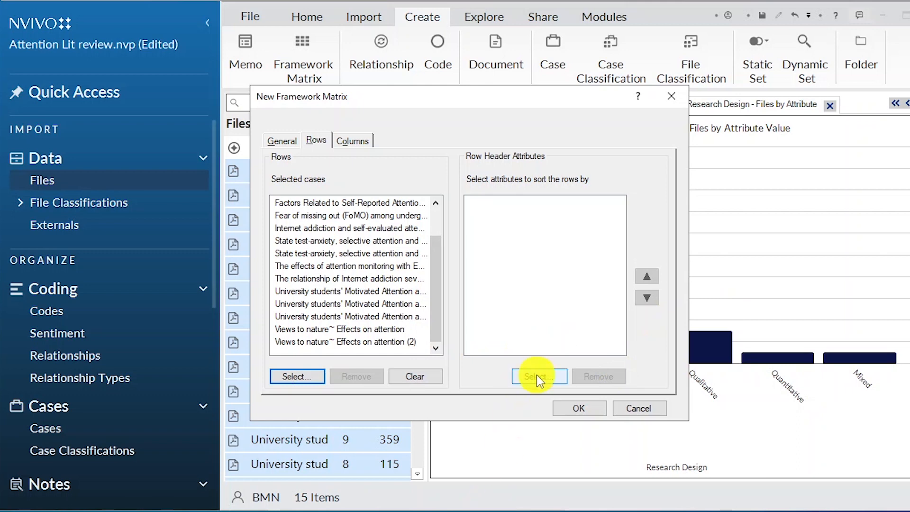
Select all the theme codes, from Attention to Theories, as the matrix's columns and create the framework matrix
{"action": "left_click", "coordinate": [365, 137]}
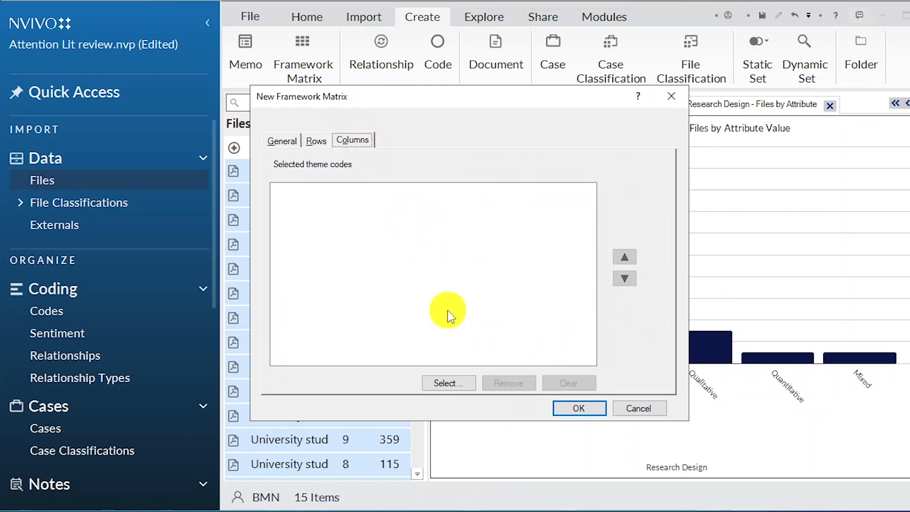
{"action": "left_click", "coordinate": [450, 375]}
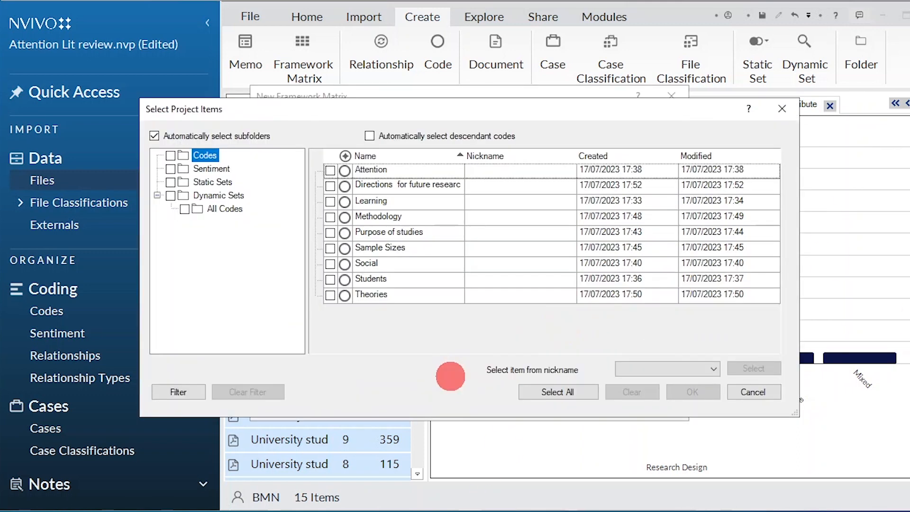
{"action": "left_click", "coordinate": [332, 172]}
{"action": "left_click", "coordinate": [703, 395]}
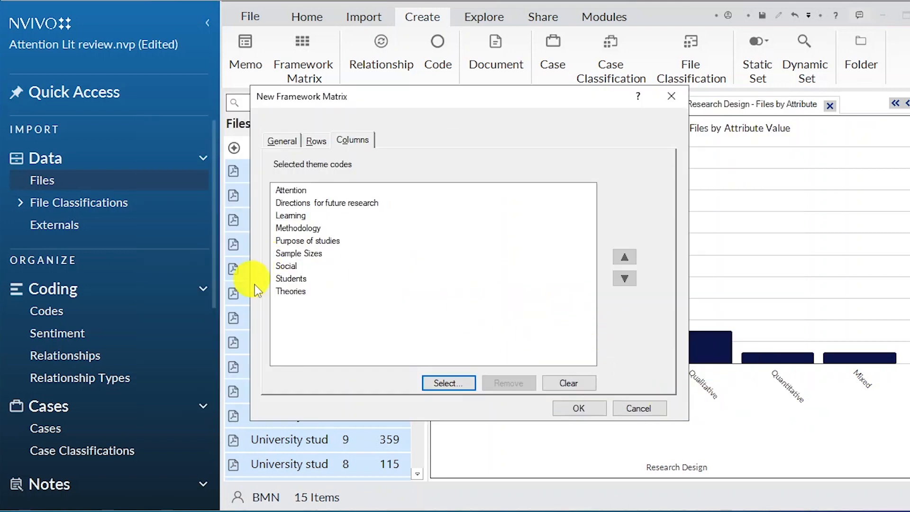
{"action": "left_click", "coordinate": [575, 410]}
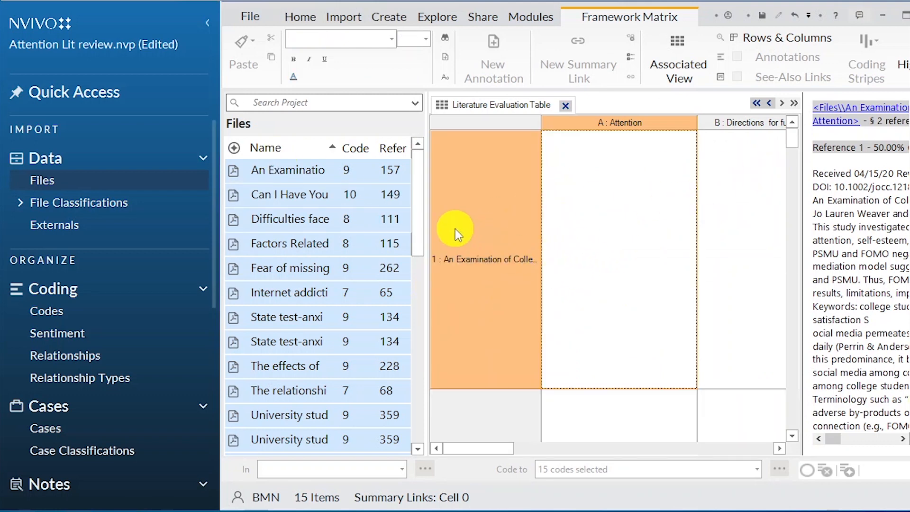
Examine the first article's Attention and Directions for future research cells in the framework matrix alongside its associated source text
{"action": "left_click", "coordinate": [600, 211]}
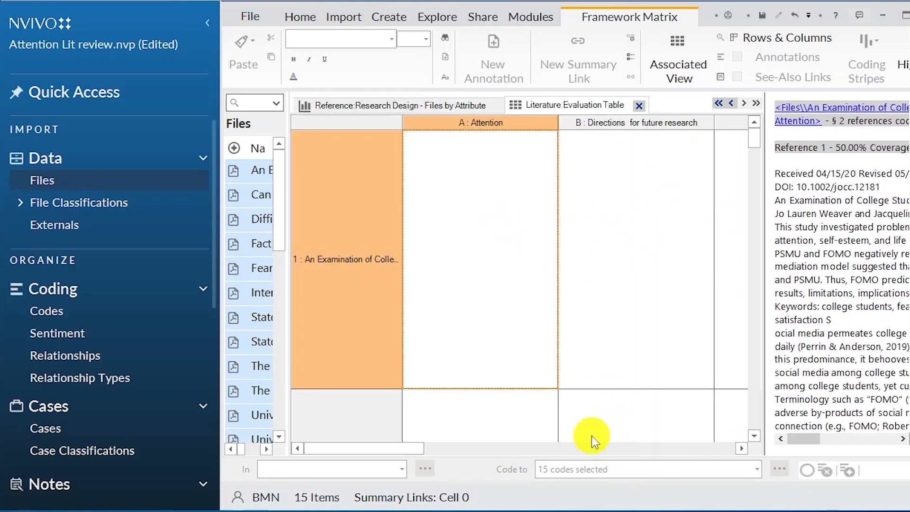
{"action": "left_click", "coordinate": [363, 238]}
{"action": "left_click", "coordinate": [462, 219]}
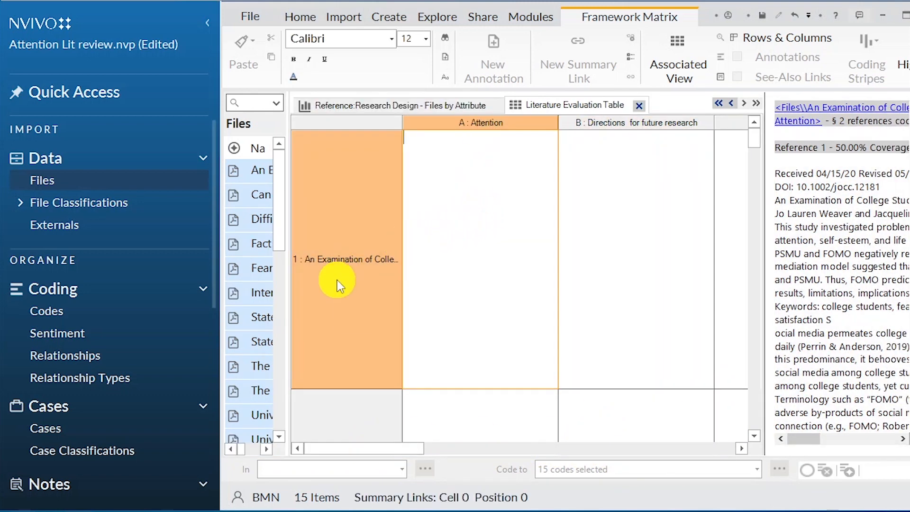
{"action": "mouse_move", "coordinate": [811, 438]}
{"action": "left_mouse_down"}
{"action": "mouse_move", "coordinate": [888, 438]}
{"action": "mouse_move", "coordinate": [802, 439]}
{"action": "left_mouse_up"}
{"action": "scroll", "coordinate": [809, 256], "scroll_direction": "down", "scroll_amount": 6}
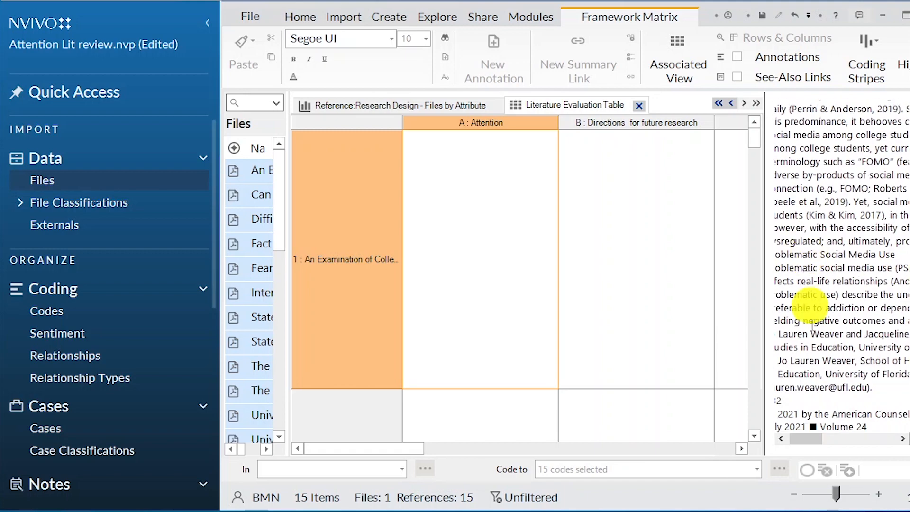
{"action": "left_click", "coordinate": [654, 257]}
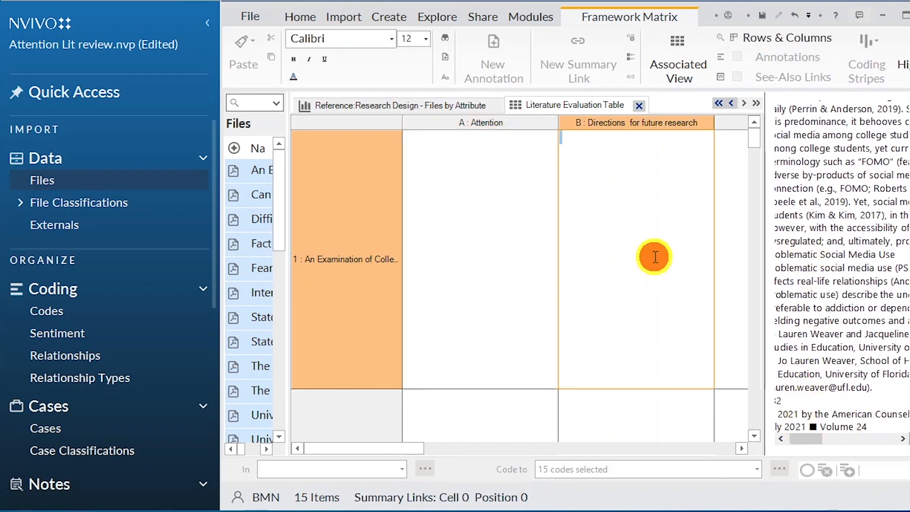
{"action": "scroll", "coordinate": [891, 369], "scroll_direction": "down", "scroll_amount": 15}
{"action": "left_click_drag", "start_coordinate": [813, 439], "coordinate": [744, 439]}
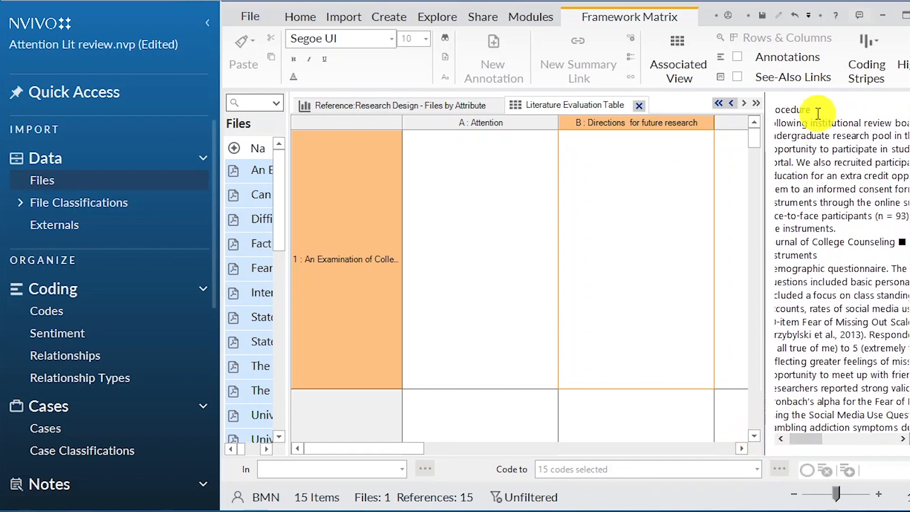
{"action": "scroll", "coordinate": [821, 197], "scroll_direction": "up", "scroll_amount": 20}
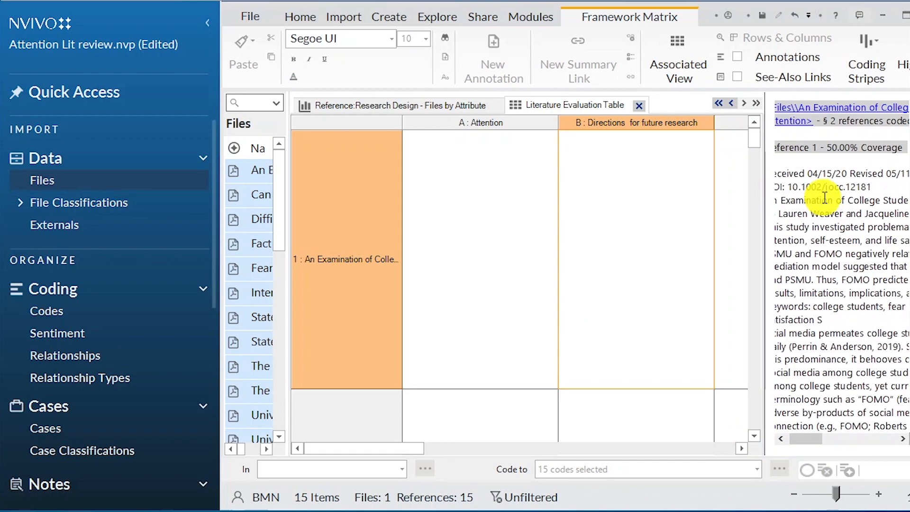
{"action": "left_click", "coordinate": [495, 169]}
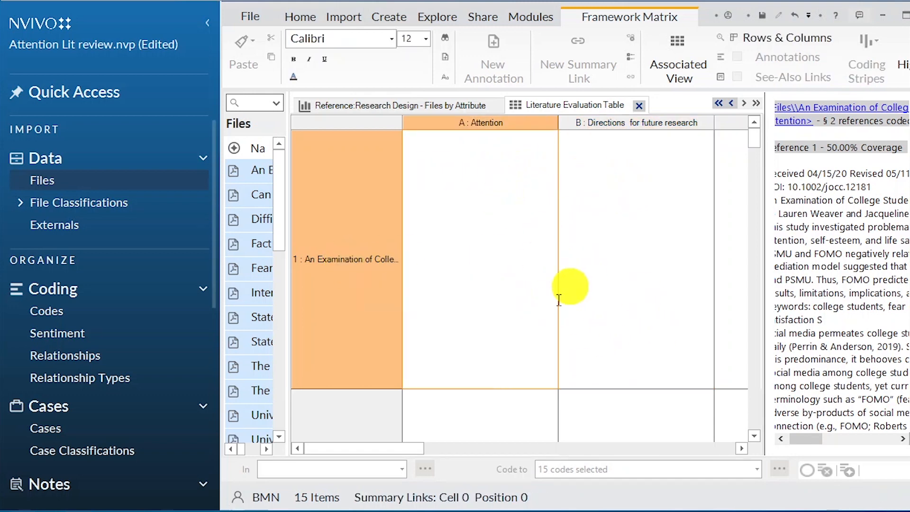
Auto Summarize the Literature Evaluation Table framework matrix so its cells are filled from the content coded by case and theme
{"action": "left_click_drag", "start_coordinate": [388, 442], "coordinate": [459, 453]}
{"action": "left_click", "coordinate": [585, 181]}
{"action": "left_click", "coordinate": [673, 195]}
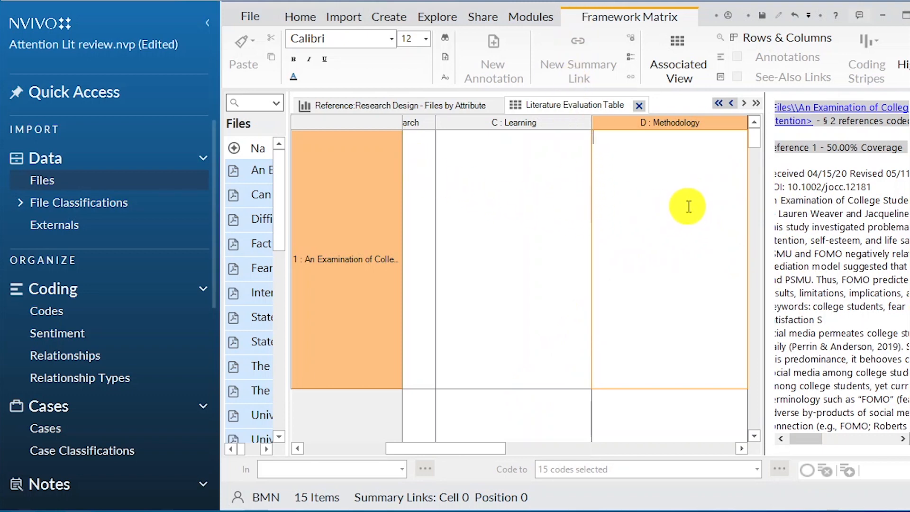
{"action": "left_click", "coordinate": [719, 103]}
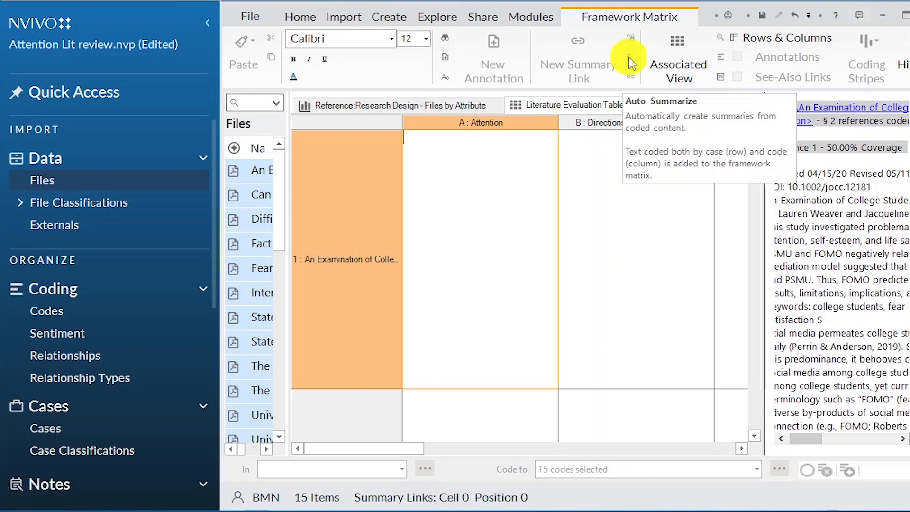
{"action": "left_click", "coordinate": [629, 56]}
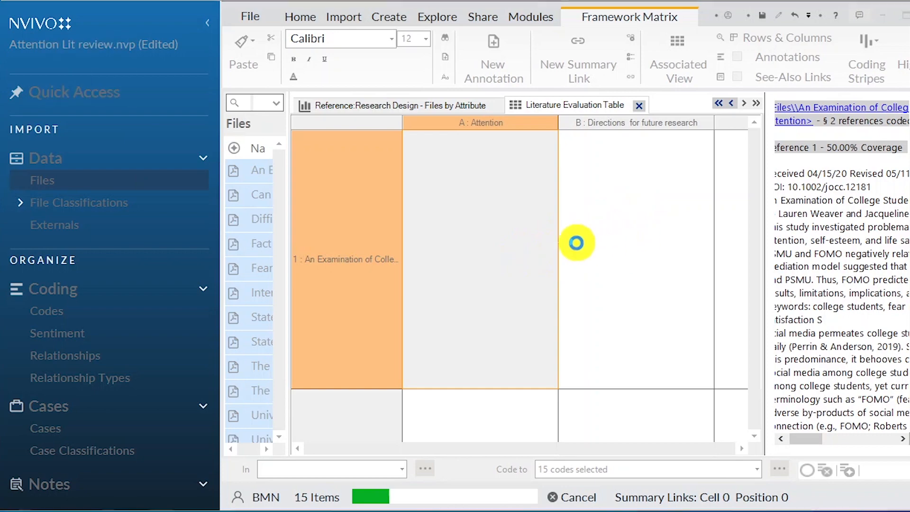
Examine the generated summaries in the Attention and Directions for future research columns across the article rows of the matrix
{"action": "left_click_drag", "start_coordinate": [413, 454], "coordinate": [360, 455]}
{"action": "left_click", "coordinate": [426, 254]}
{"action": "scroll", "coordinate": [506, 334], "scroll_direction": "down", "scroll_amount": 10}
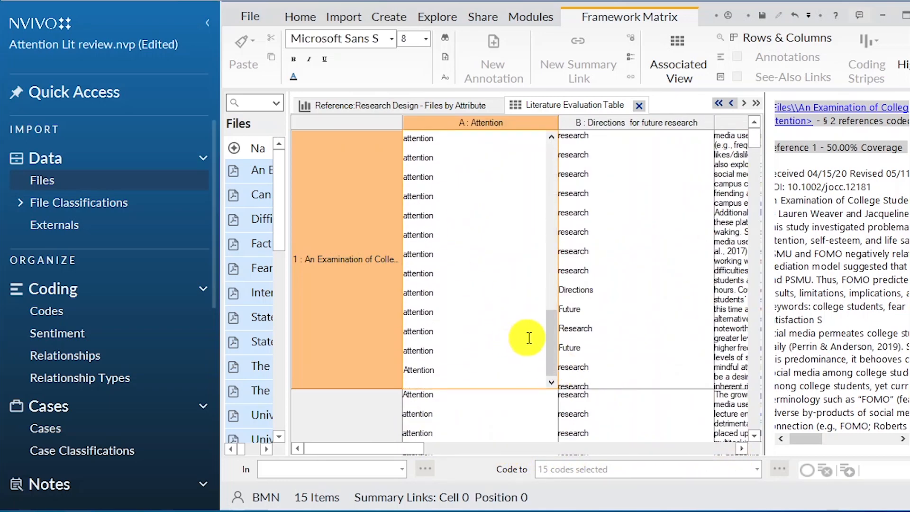
{"action": "scroll", "coordinate": [623, 348], "scroll_direction": "down", "scroll_amount": 7}
{"action": "scroll", "coordinate": [581, 342], "scroll_direction": "up", "scroll_amount": 7}
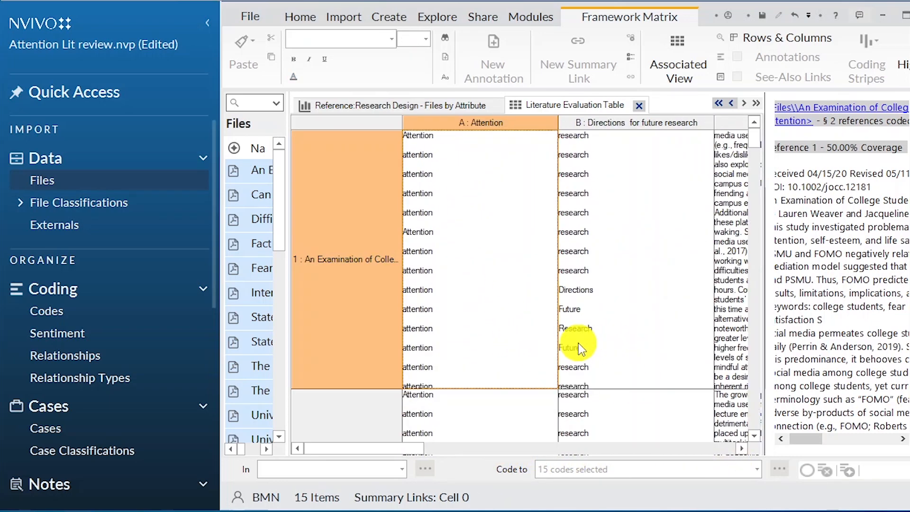
{"action": "scroll", "coordinate": [589, 270], "scroll_direction": "down", "scroll_amount": 8}
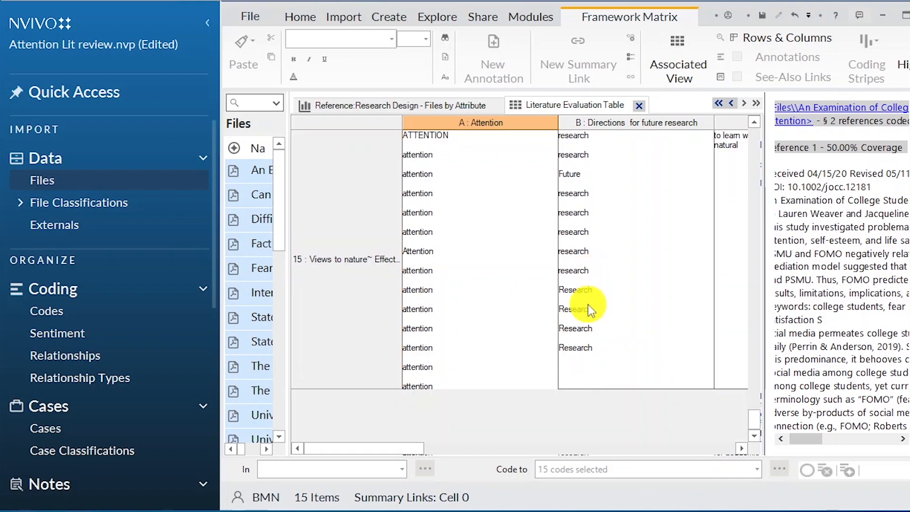
{"action": "left_click_drag", "start_coordinate": [385, 445], "coordinate": [360, 441]}
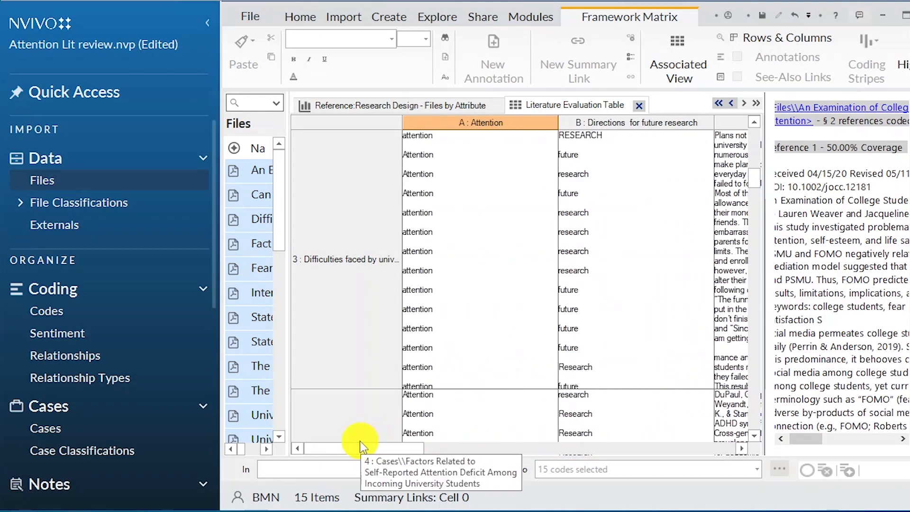
{"action": "scroll", "coordinate": [526, 347], "scroll_direction": "up", "scroll_amount": 3}
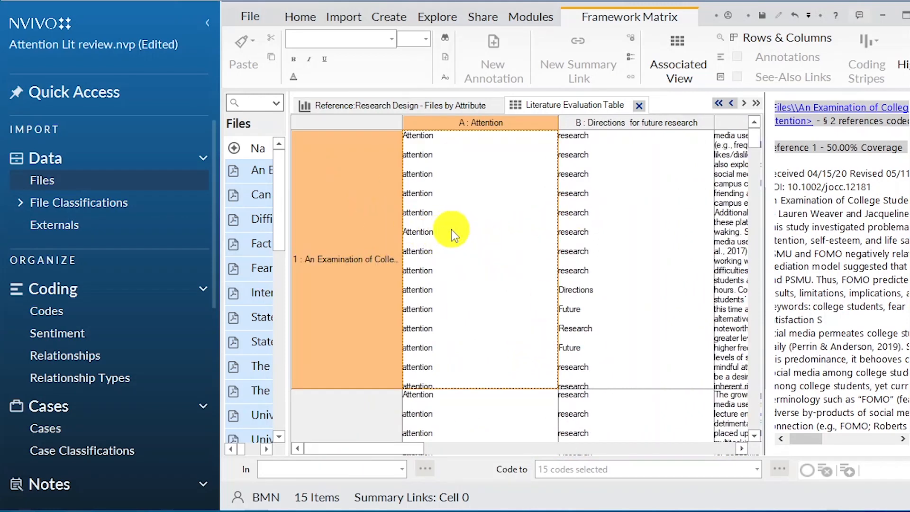
Export the framework matrix as an MS Excel file named "Literature Evaluation Table" and open the exported workbook in Excel
{"action": "key", "text": "ctrl+shift+e"}
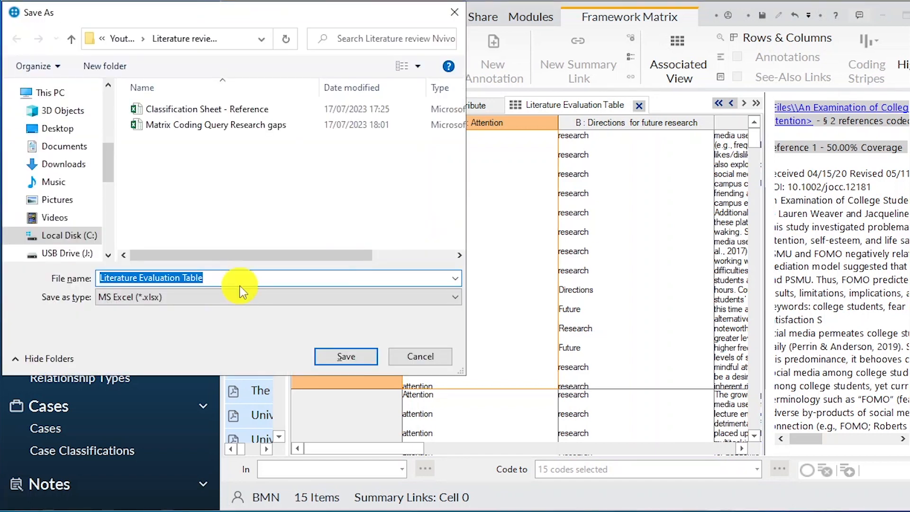
{"action": "left_click", "coordinate": [342, 354]}
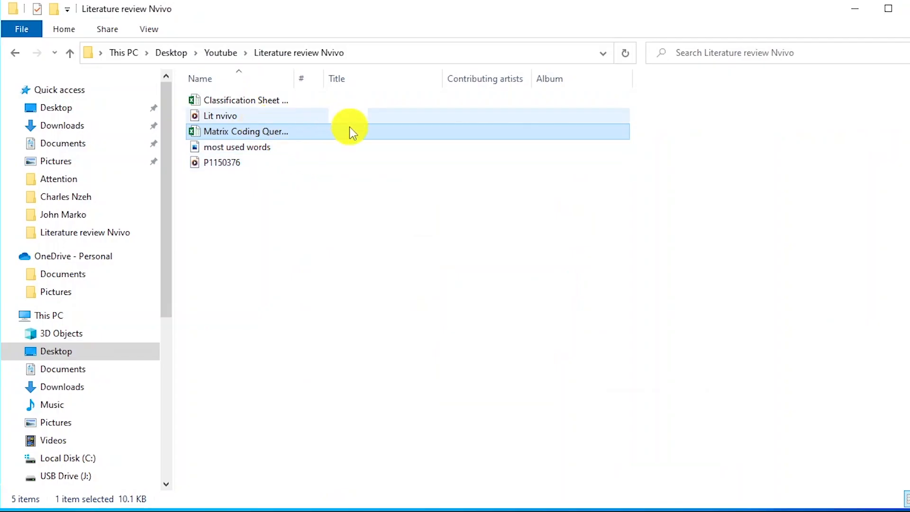
{"action": "double_click", "coordinate": [263, 134]}
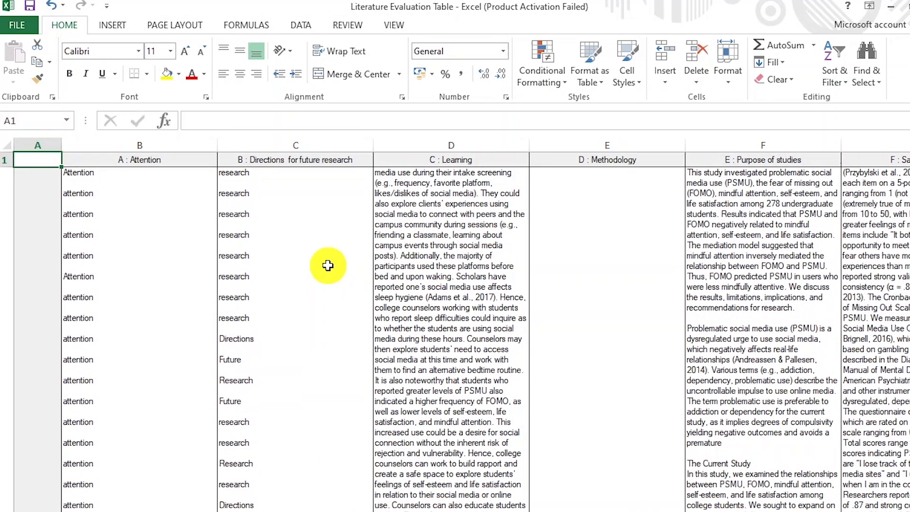
Examine the first article's Learning, Purpose of studies and Sample Sizes cells in the exported worksheet
{"action": "scroll", "coordinate": [327, 265], "scroll_direction": "down", "scroll_amount": 5}
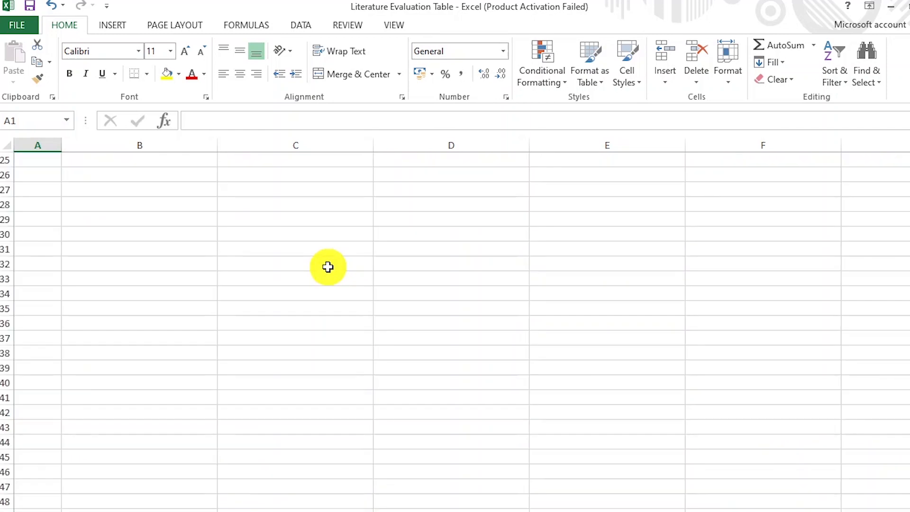
{"action": "scroll", "coordinate": [328, 266], "scroll_direction": "down", "scroll_amount": 3}
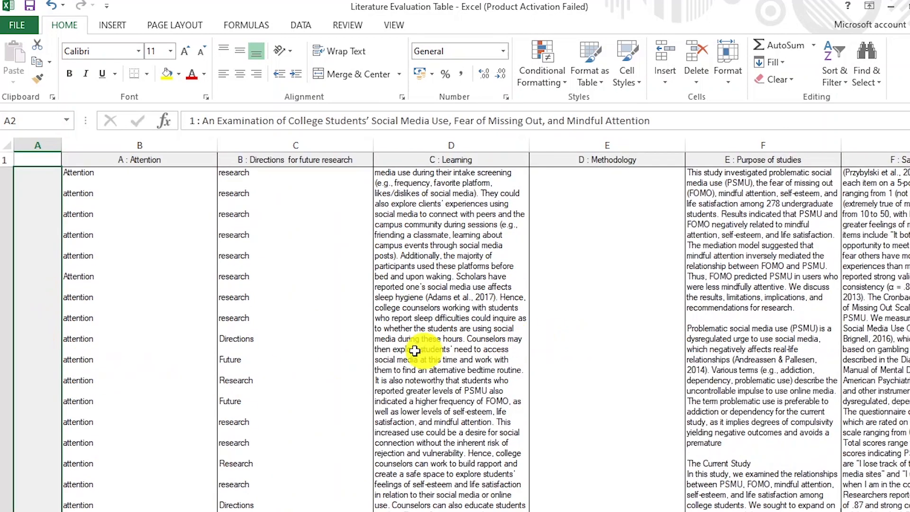
{"action": "left_click", "coordinate": [423, 353]}
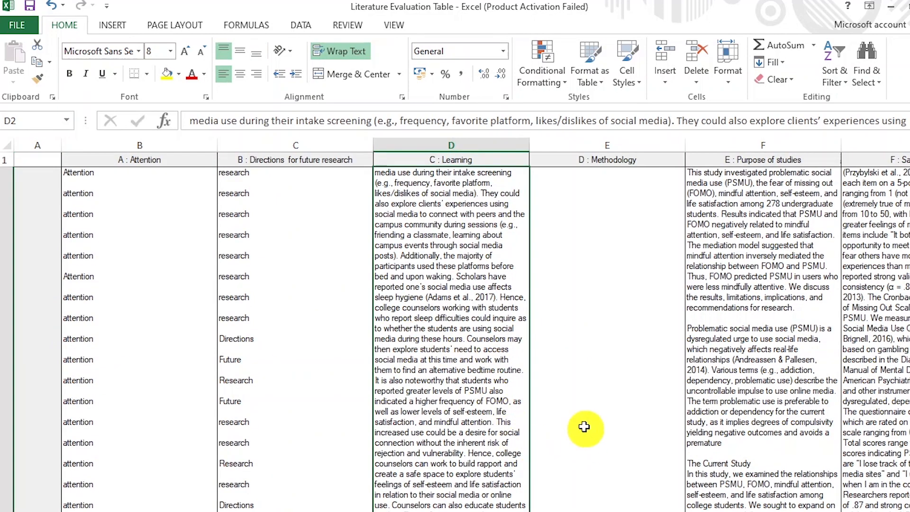
{"action": "left_click", "coordinate": [803, 297]}
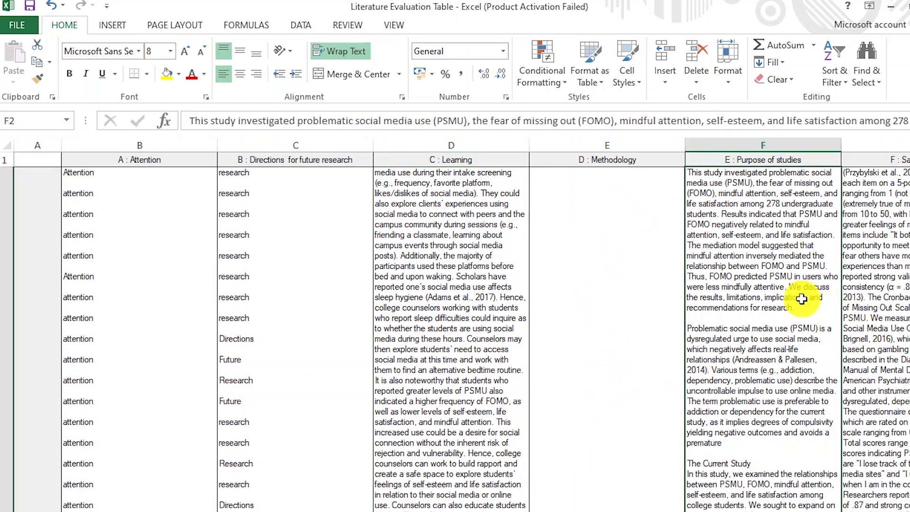
{"action": "left_click", "coordinate": [453, 284]}
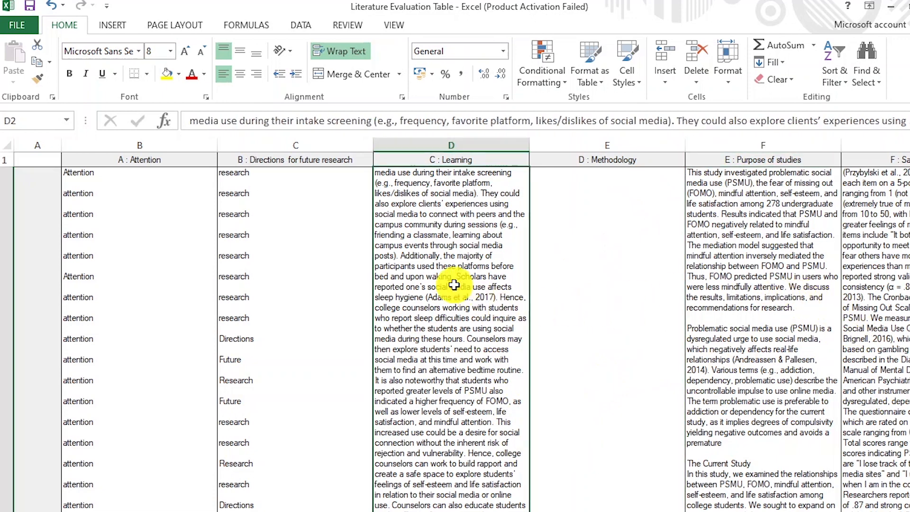
{"action": "left_click", "coordinate": [749, 330]}
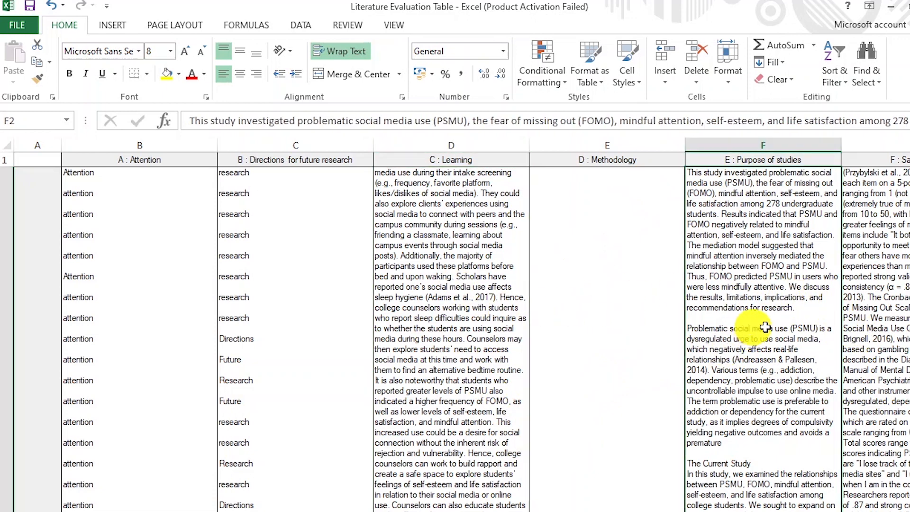
{"action": "left_click", "coordinate": [900, 327]}
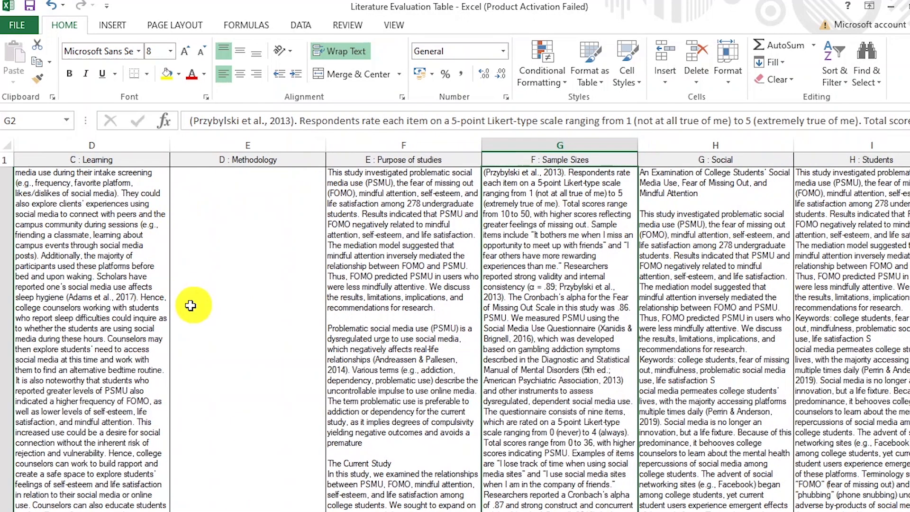
{"action": "left_click", "coordinate": [122, 311]}
{"action": "left_click", "coordinate": [401, 257]}
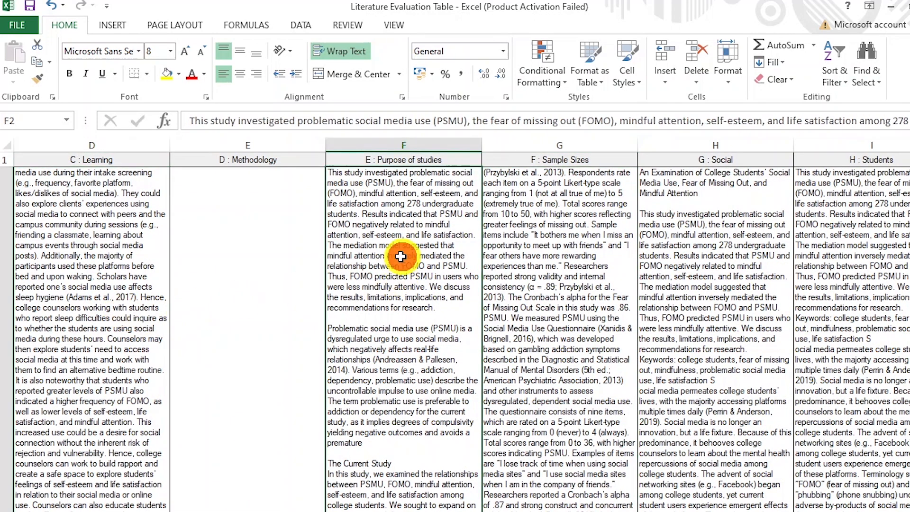
{"action": "left_click", "coordinate": [104, 319]}
Review the Learning and Purpose of studies columns down the article rows of the worksheet
{"action": "scroll", "coordinate": [105, 319], "scroll_direction": "down", "scroll_amount": 3}
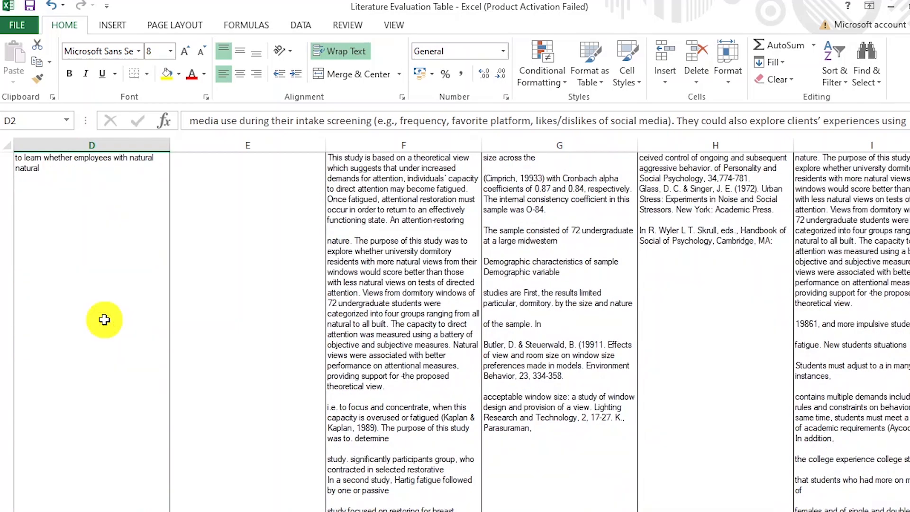
{"action": "scroll", "coordinate": [104, 319], "scroll_direction": "up", "scroll_amount": 2}
{"action": "scroll", "coordinate": [104, 319], "scroll_direction": "down", "scroll_amount": 3}
{"action": "scroll", "coordinate": [105, 322], "scroll_direction": "up", "scroll_amount": 2}
{"action": "left_click", "coordinate": [347, 355]}
{"action": "scroll", "coordinate": [385, 258], "scroll_direction": "up", "scroll_amount": 2}
{"action": "scroll", "coordinate": [386, 257], "scroll_direction": "down", "scroll_amount": 3}
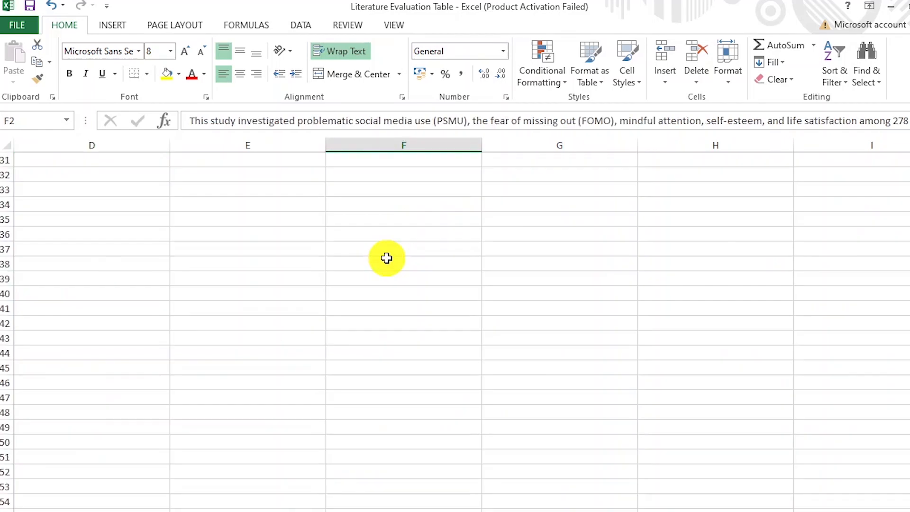
{"action": "scroll", "coordinate": [385, 265], "scroll_direction": "up", "scroll_amount": 2}
{"action": "scroll", "coordinate": [385, 265], "scroll_direction": "down", "scroll_amount": 3}
{"action": "scroll", "coordinate": [382, 325], "scroll_direction": "up", "scroll_amount": 2}
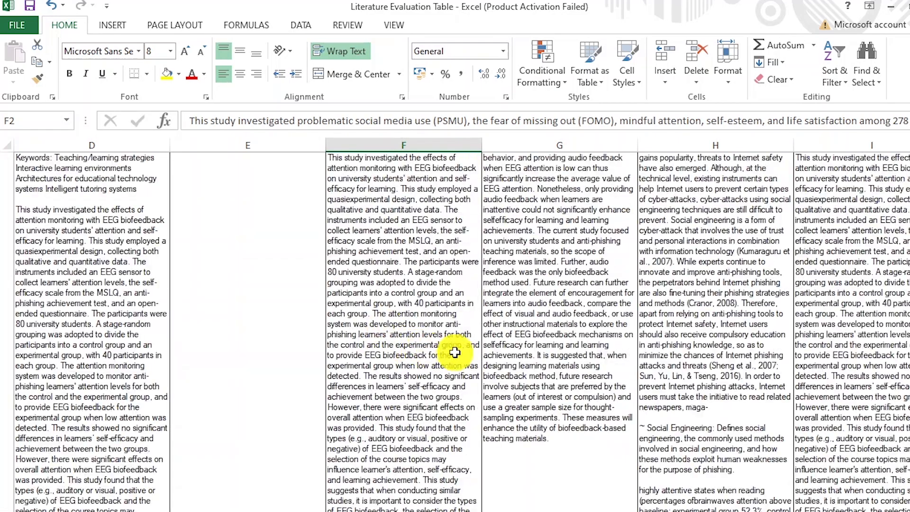
Review the Sample Sizes, Social and Students columns for the different articles in the worksheet
{"action": "left_click", "coordinate": [570, 290]}
{"action": "scroll", "coordinate": [569, 290], "scroll_direction": "up", "scroll_amount": 3}
{"action": "scroll", "coordinate": [569, 290], "scroll_direction": "down", "scroll_amount": 3}
{"action": "scroll", "coordinate": [569, 291], "scroll_direction": "up", "scroll_amount": 3}
{"action": "scroll", "coordinate": [569, 290], "scroll_direction": "down", "scroll_amount": 2}
{"action": "left_click", "coordinate": [549, 321]}
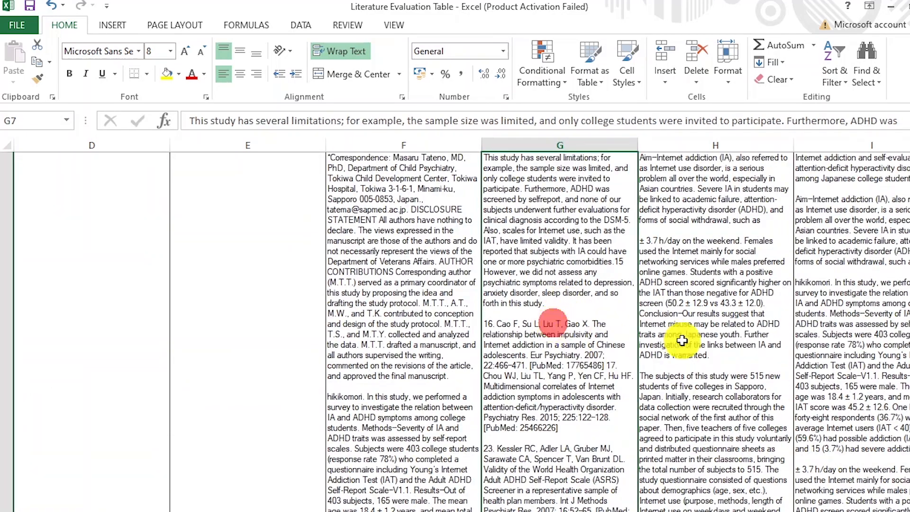
{"action": "left_click", "coordinate": [723, 241]}
{"action": "scroll", "coordinate": [721, 240], "scroll_direction": "up", "scroll_amount": 5}
{"action": "scroll", "coordinate": [695, 311], "scroll_direction": "up", "scroll_amount": 5}
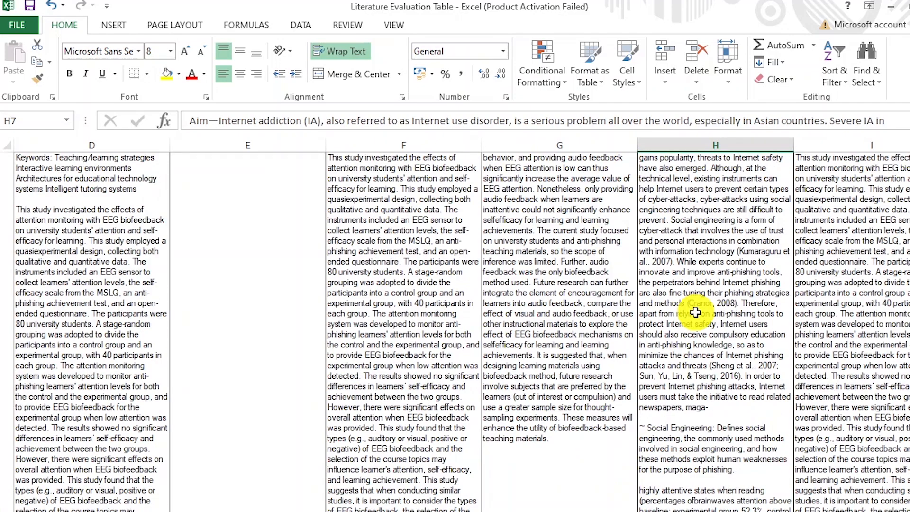
{"action": "scroll", "coordinate": [697, 346], "scroll_direction": "down", "scroll_amount": 5}
{"action": "scroll", "coordinate": [785, 300], "scroll_direction": "up", "scroll_amount": 5}
{"action": "left_click", "coordinate": [870, 247]}
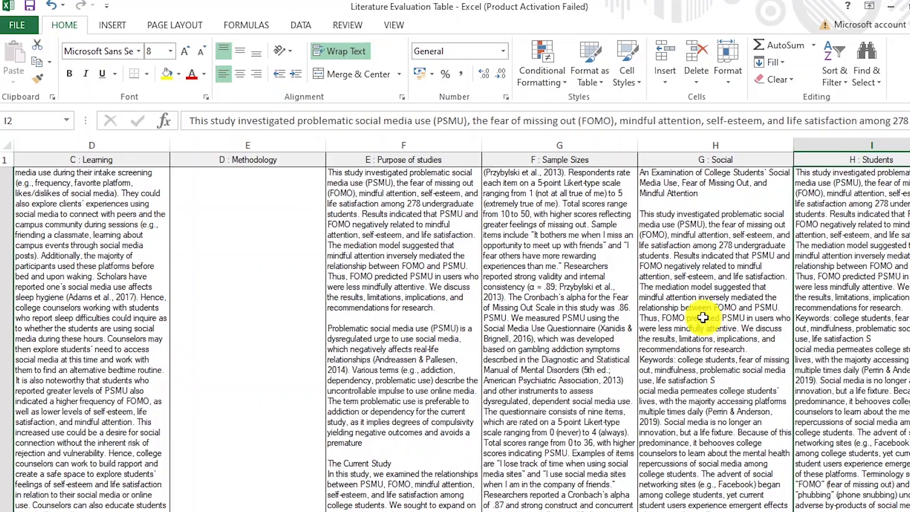
{"action": "scroll", "coordinate": [579, 341], "scroll_direction": "down", "scroll_amount": 3}
{"action": "scroll", "coordinate": [573, 337], "scroll_direction": "up", "scroll_amount": 3}
Switch back to NVivo and view the Literature Evaluation Table framework matrix
{"action": "key", "text": "alt+Tab"}
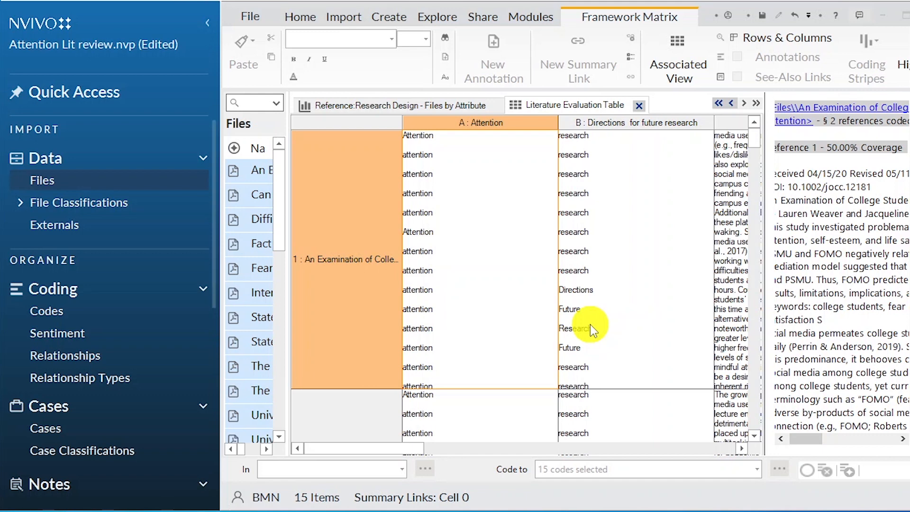
{"action": "scroll", "coordinate": [590, 324], "scroll_direction": "right", "scroll_amount": 5}
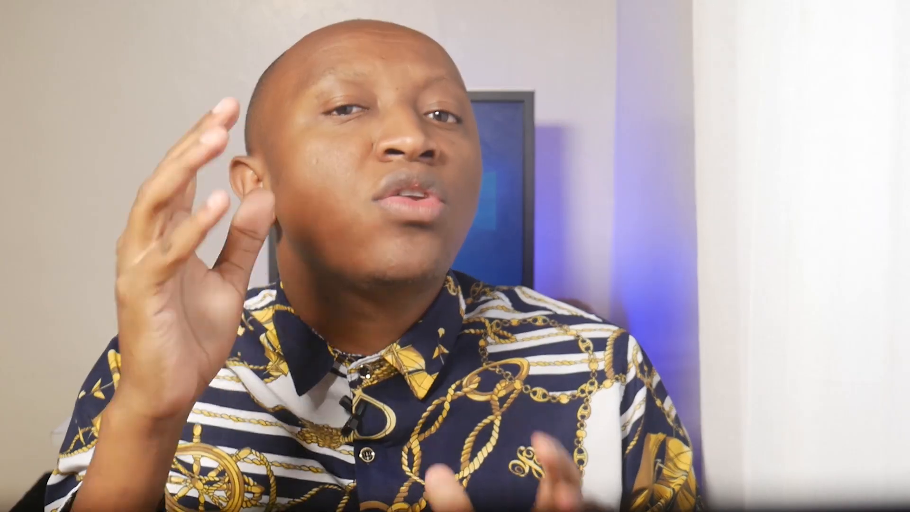